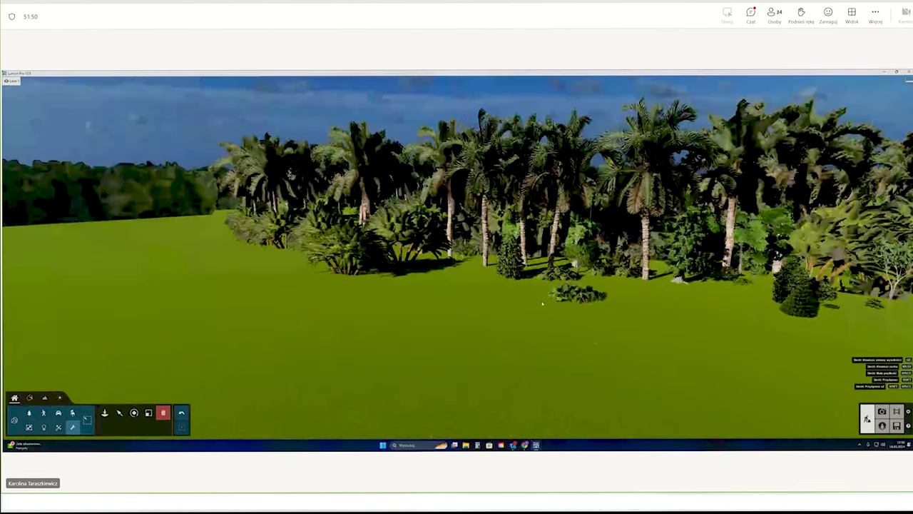
- Fly the camera back and up to see the whole palm grove across the lawn
scroll(504, 349, down, 5)
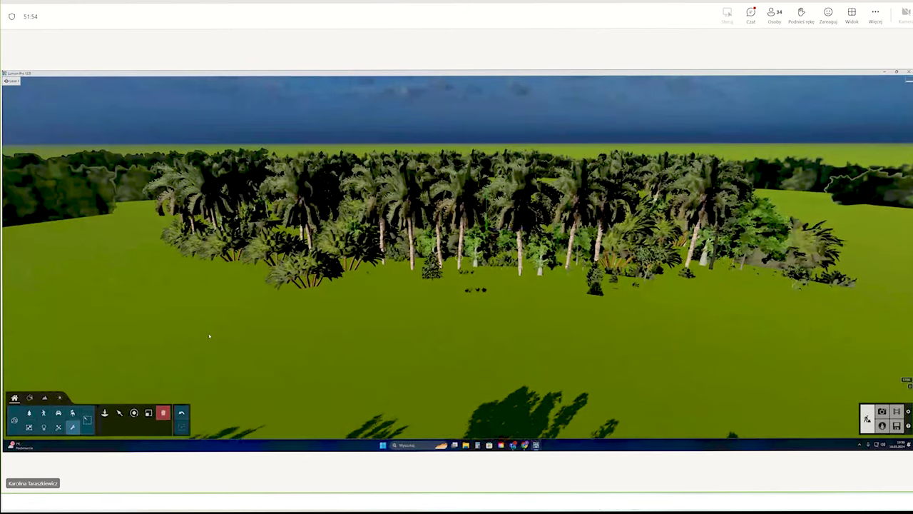
click(104, 412)
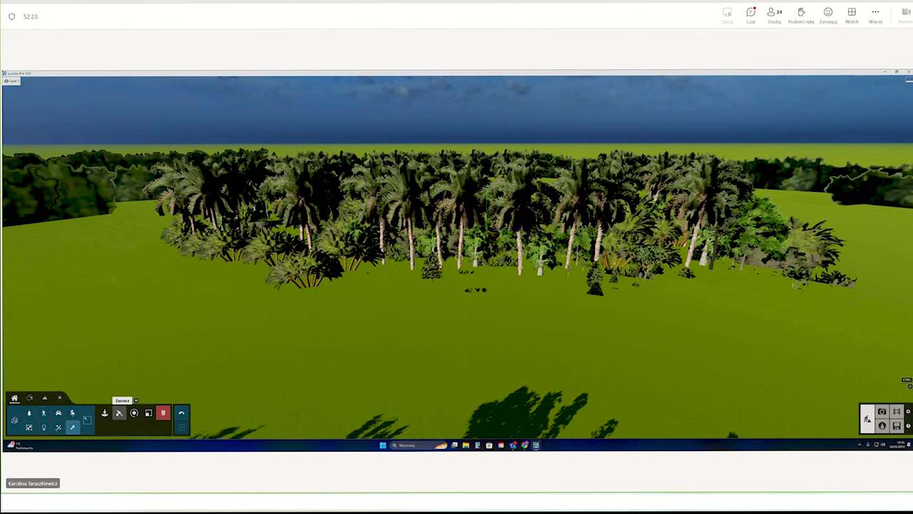
- Turn on selection markers, cycling the categories and ending on All categories
click(119, 412)
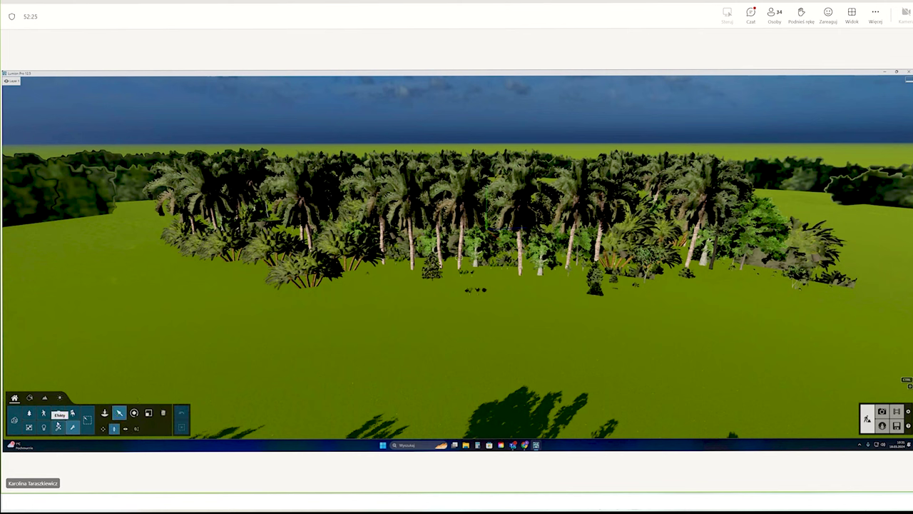
click(44, 414)
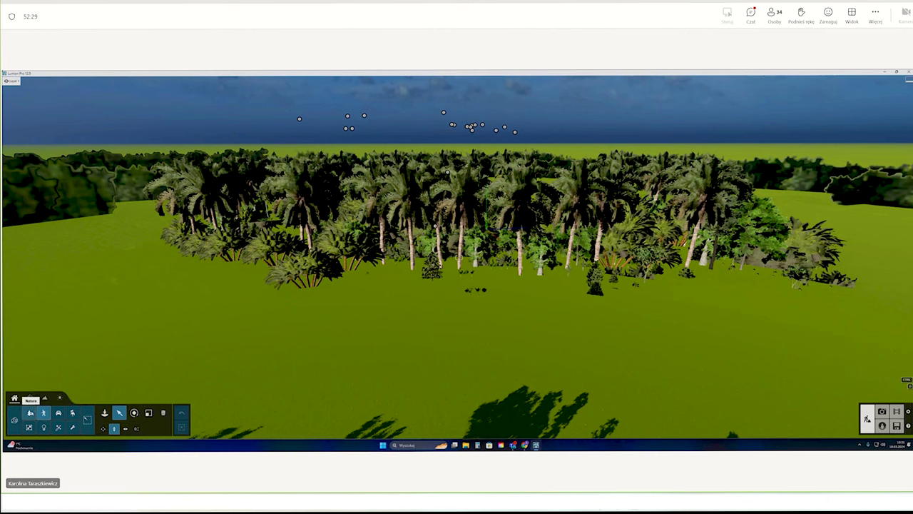
click(30, 413)
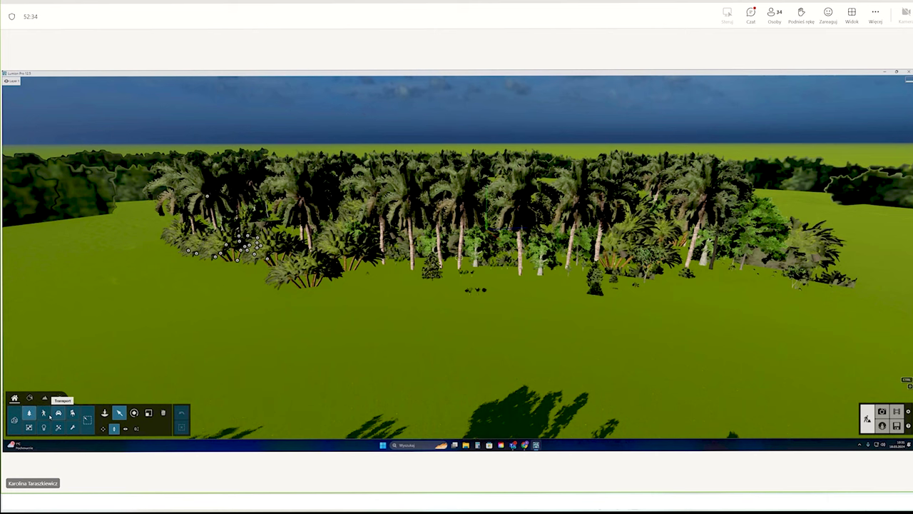
click(44, 414)
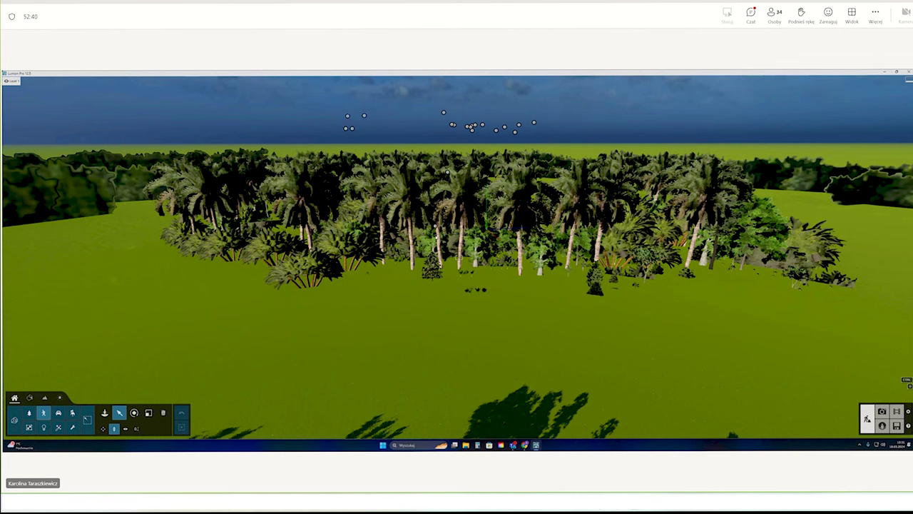
click(60, 416)
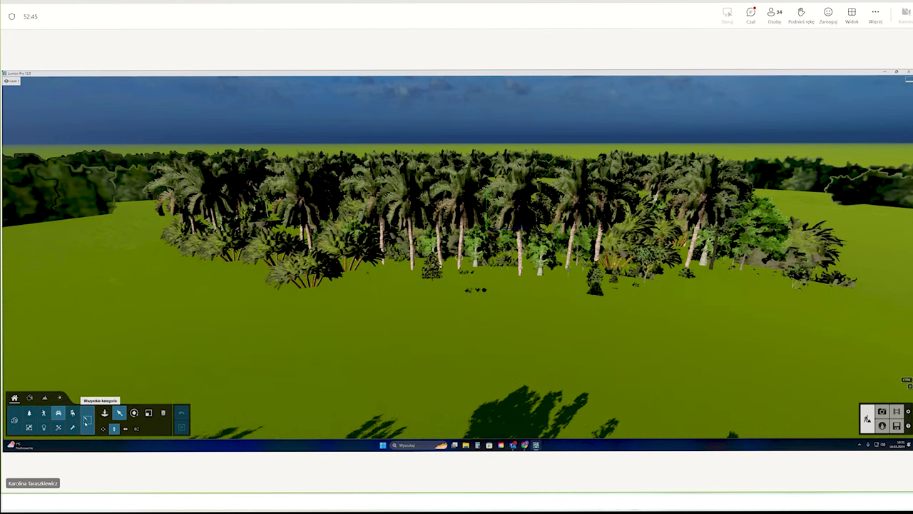
click(87, 421)
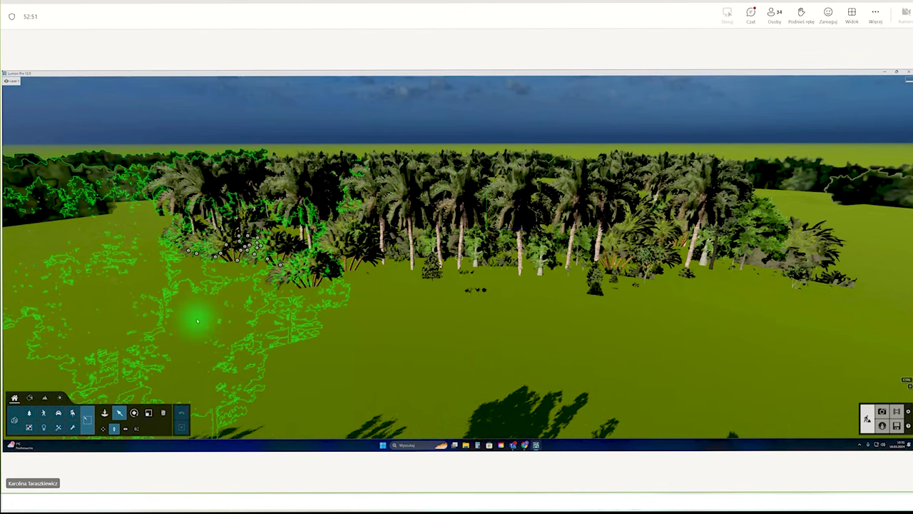
- Select the small multi-trunk palm bush and rotate it around its base
click(135, 412)
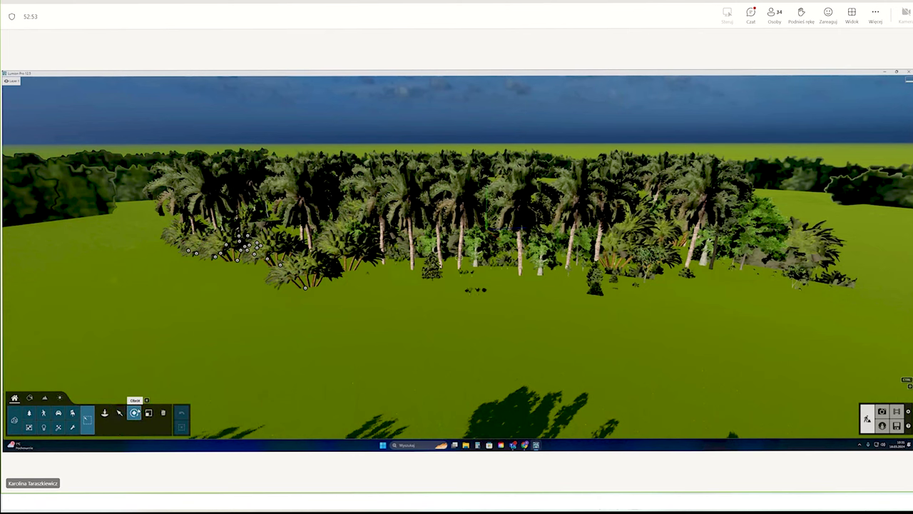
click(307, 275)
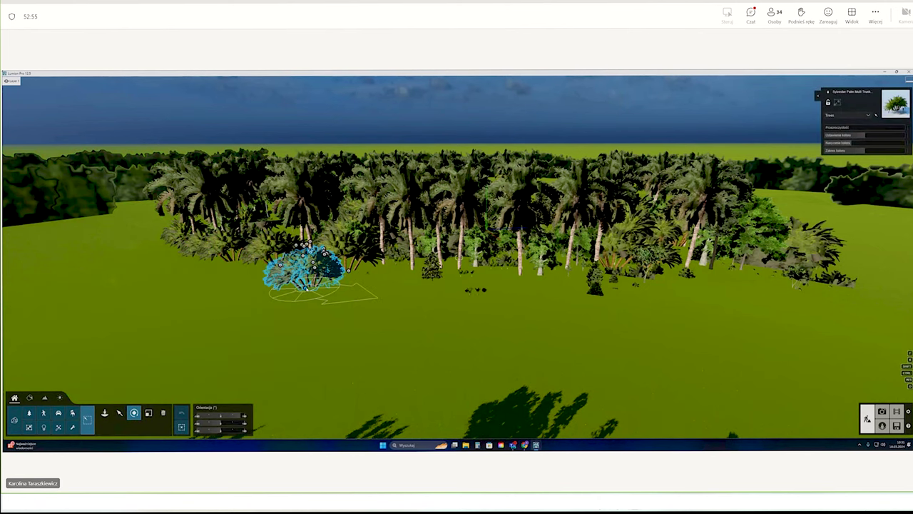
key(w)
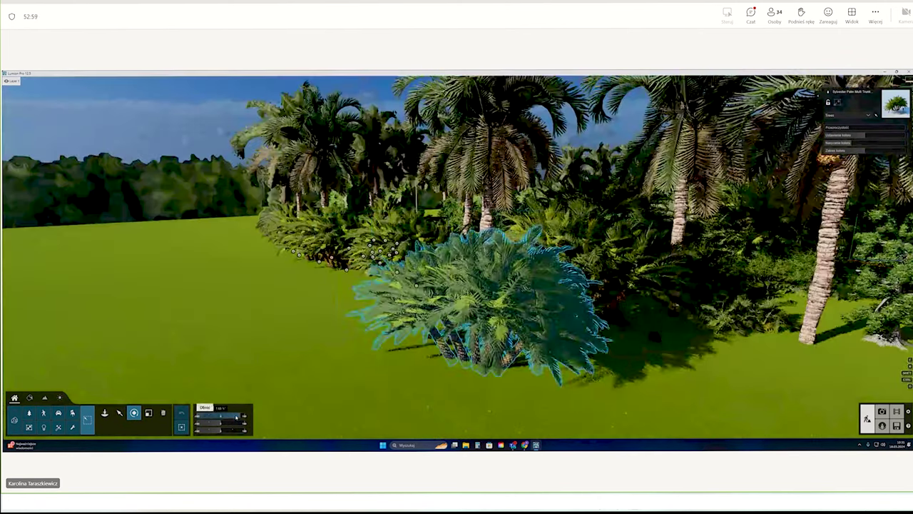
drag(236, 417, 212, 420)
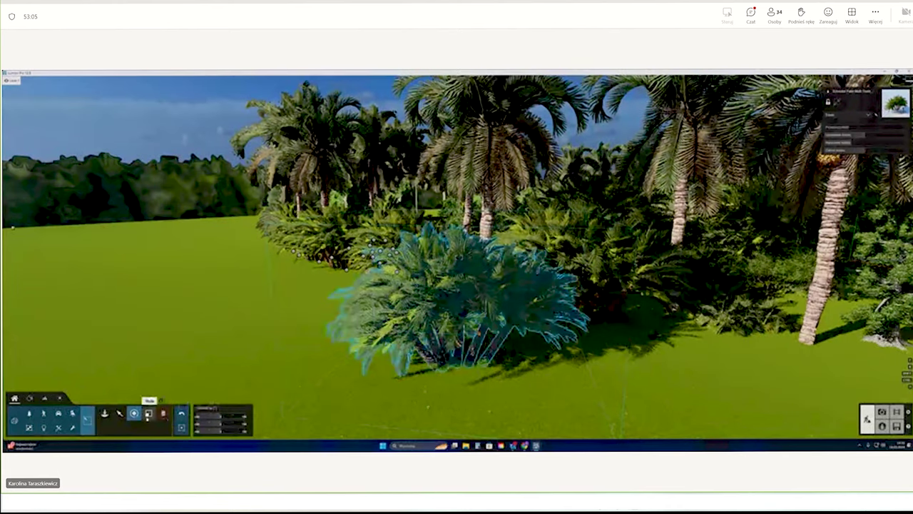
- Resize the palm bush, settling on a small size, then view it from up close and wide
click(150, 416)
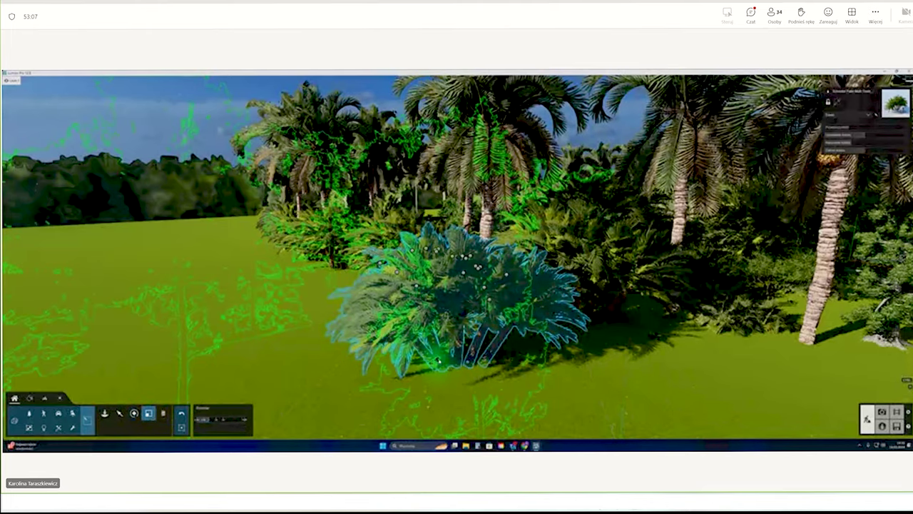
drag(215, 420, 235, 420)
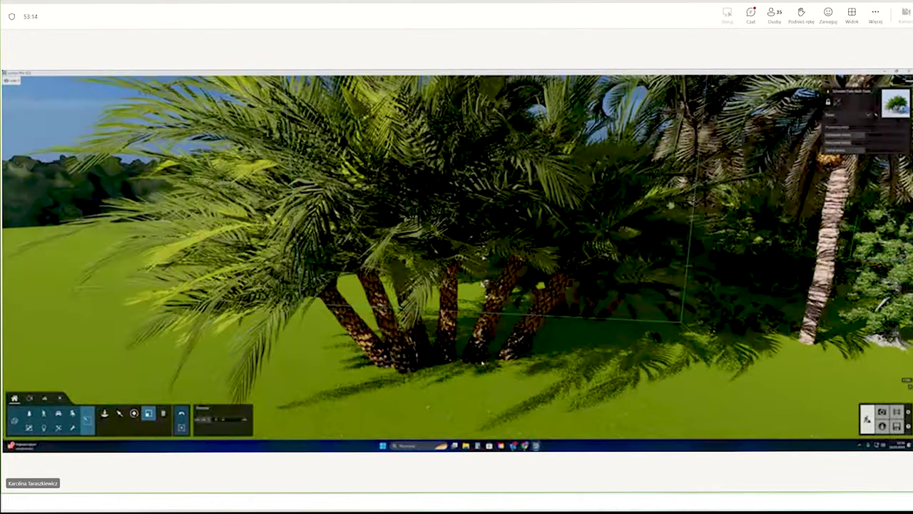
drag(482, 363, 488, 381)
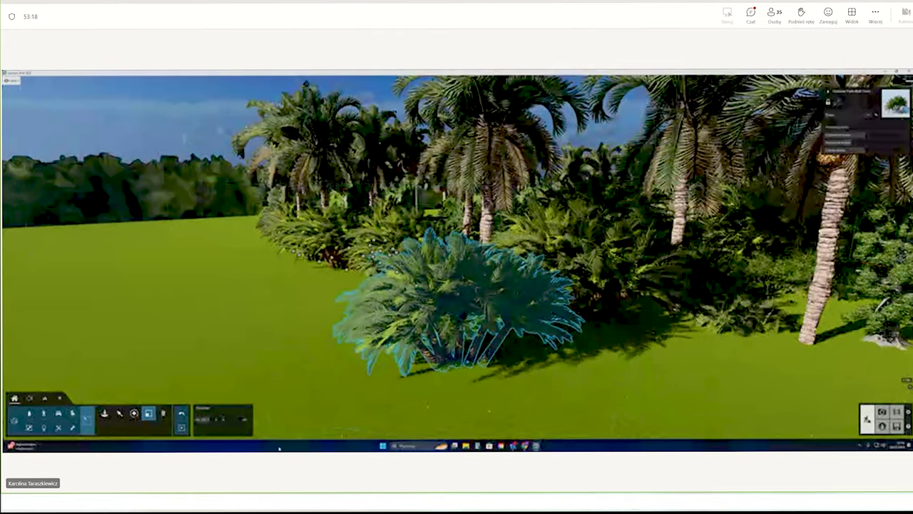
drag(216, 419, 209, 420)
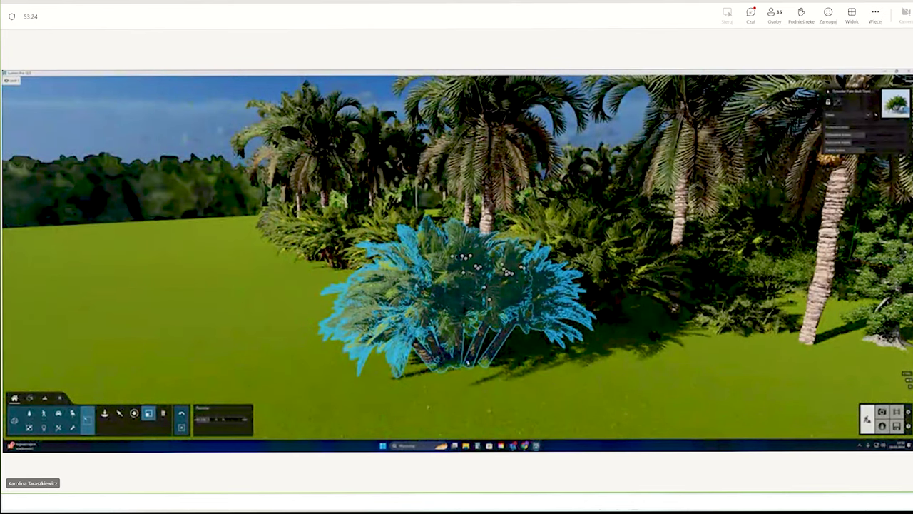
key(w)
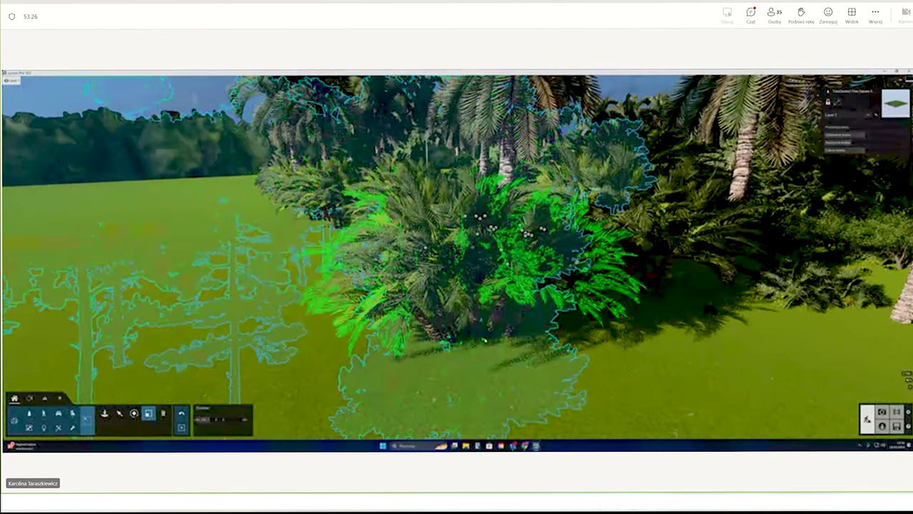
key(w)
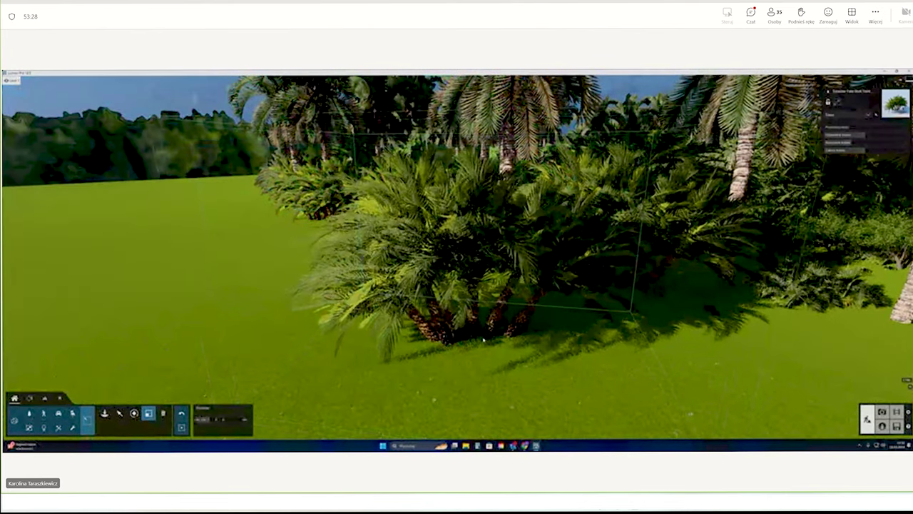
key(s)
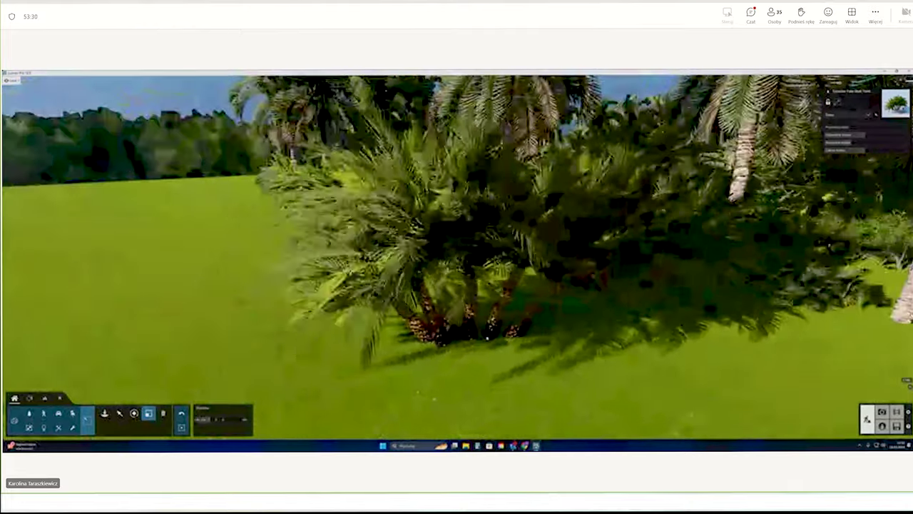
key(w)
key(s)
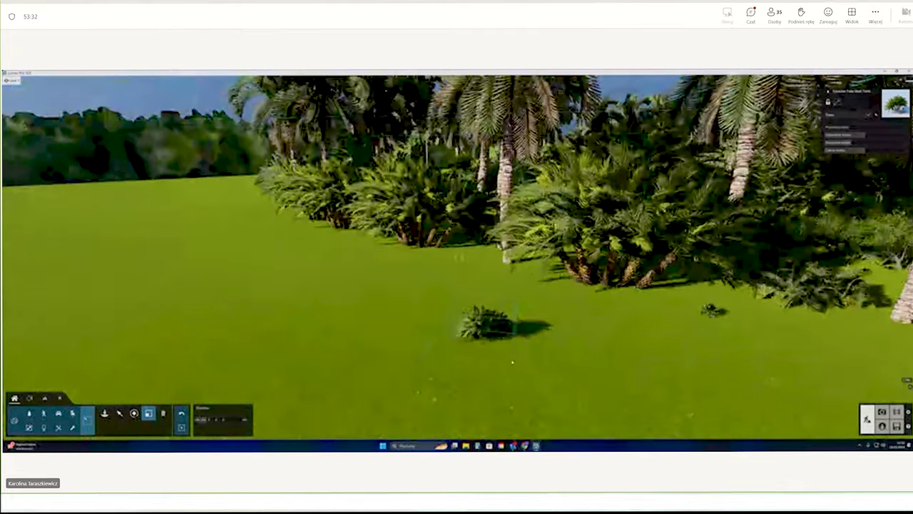
key(w)
key(s)
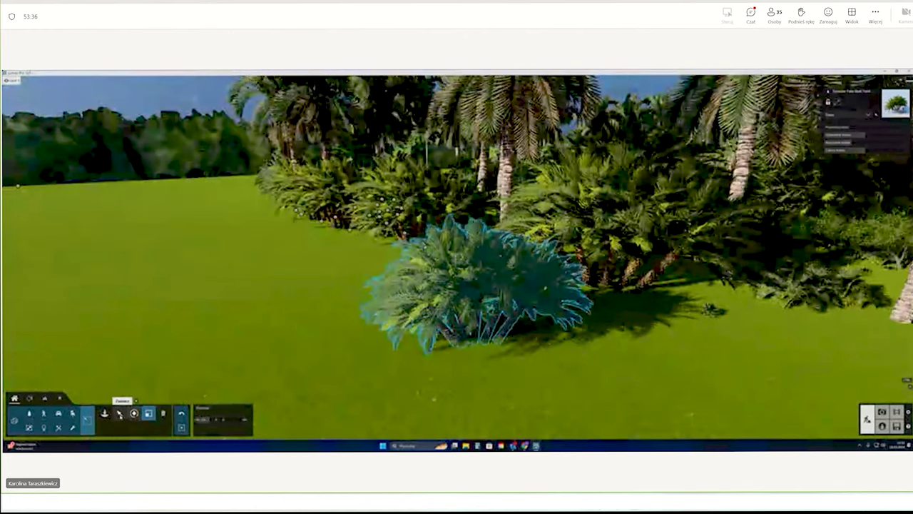
- Push the palm bush slightly back on the lawn, delete it, then undo the deletion
click(119, 412)
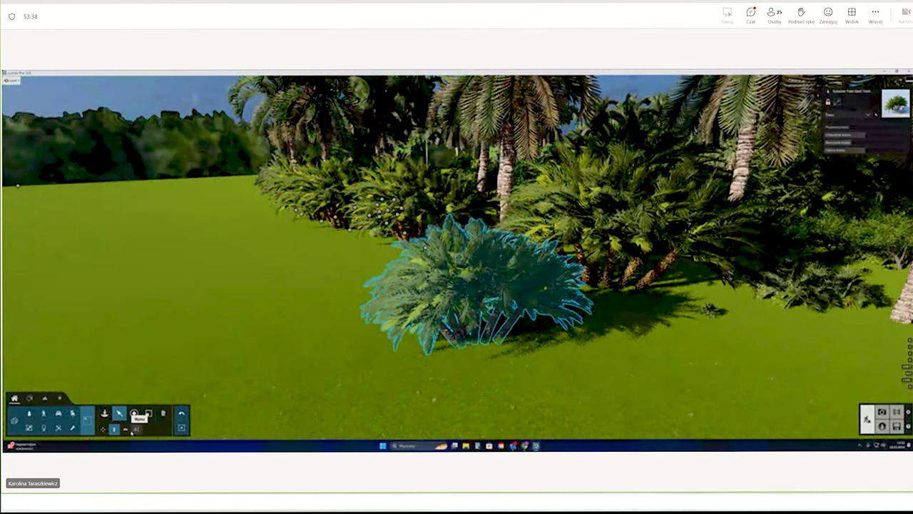
click(126, 428)
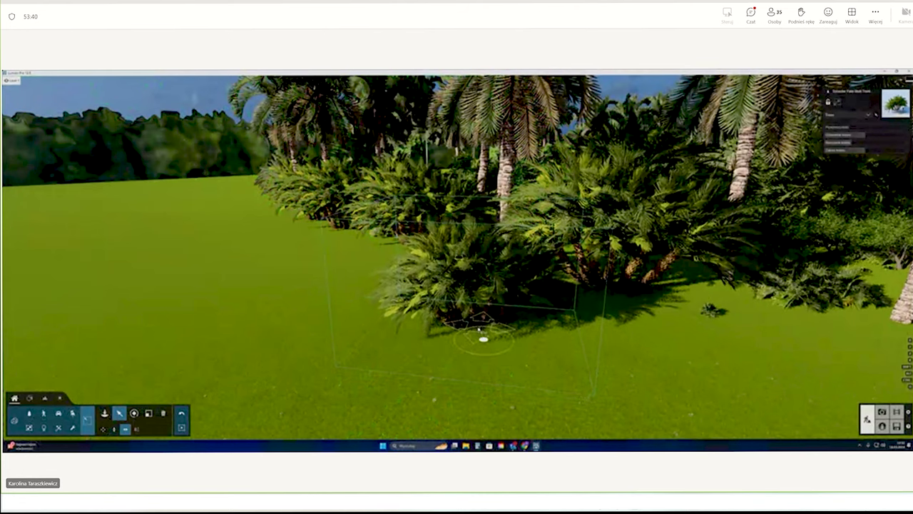
drag(483, 336, 484, 323)
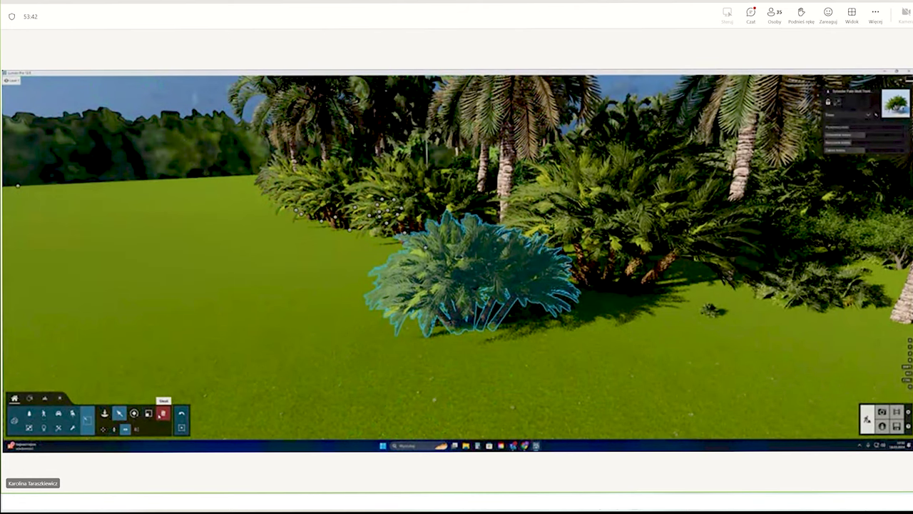
click(162, 413)
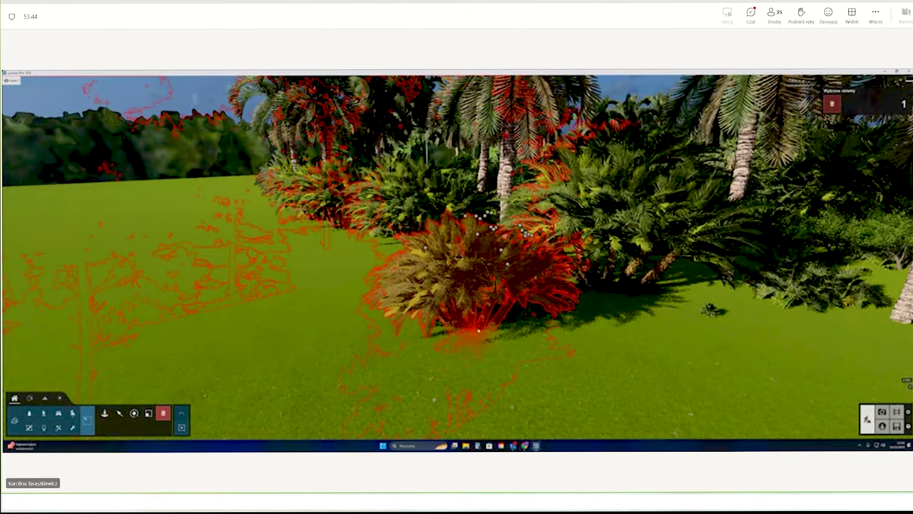
click(480, 328)
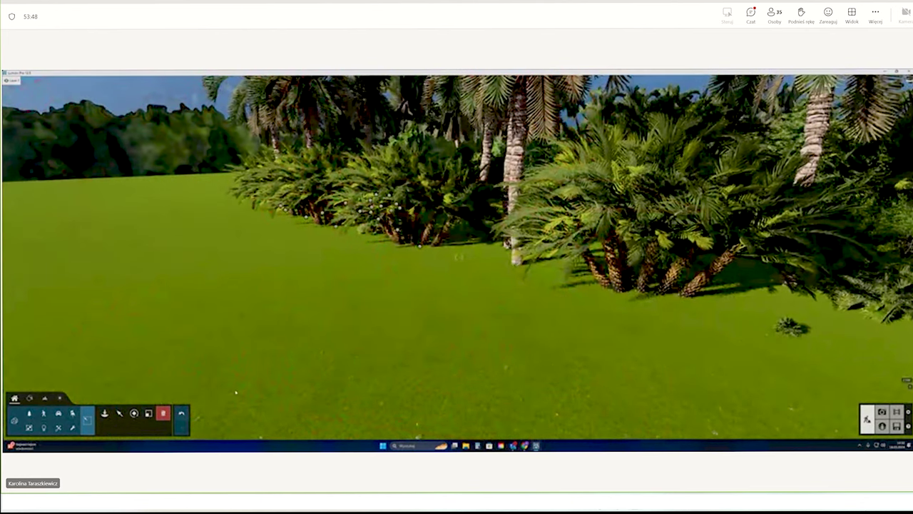
click(181, 413)
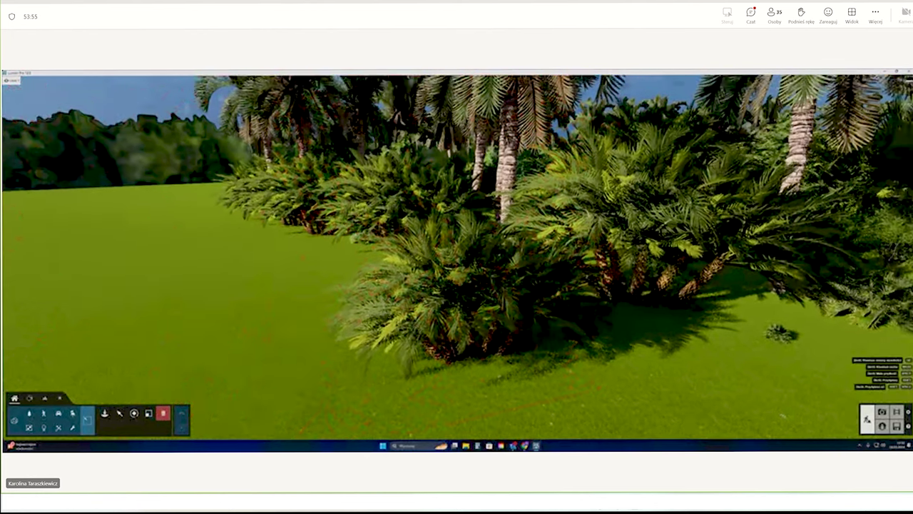
- Delete the bushes in front of the central palms, undoing the last deletion
right_drag(151, 344, 164, 314)
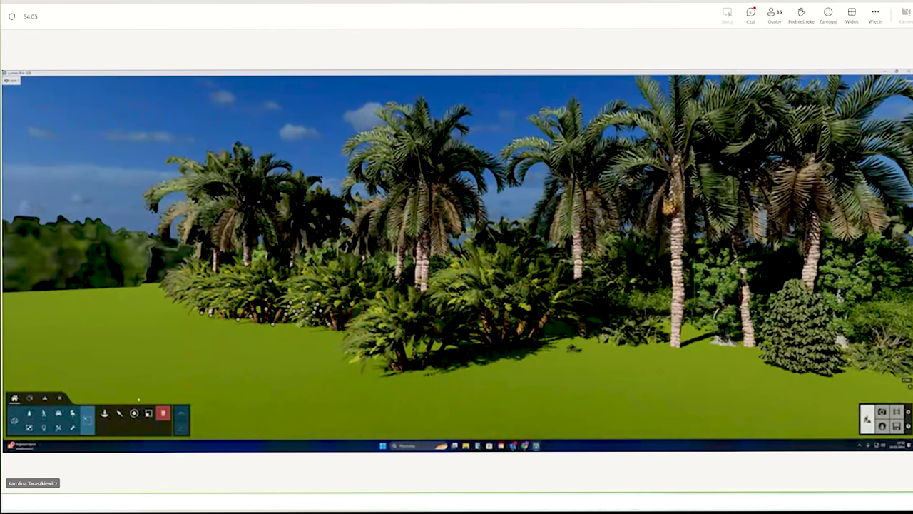
click(119, 413)
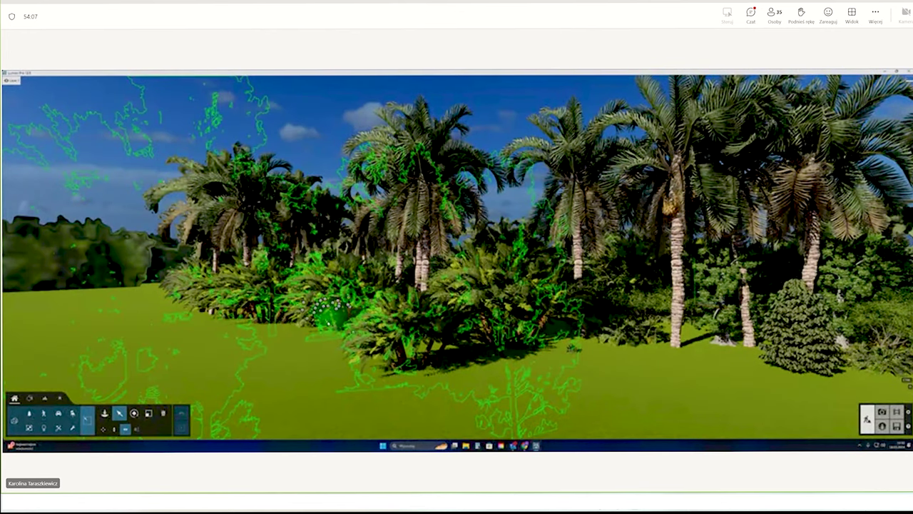
click(324, 317)
click(163, 413)
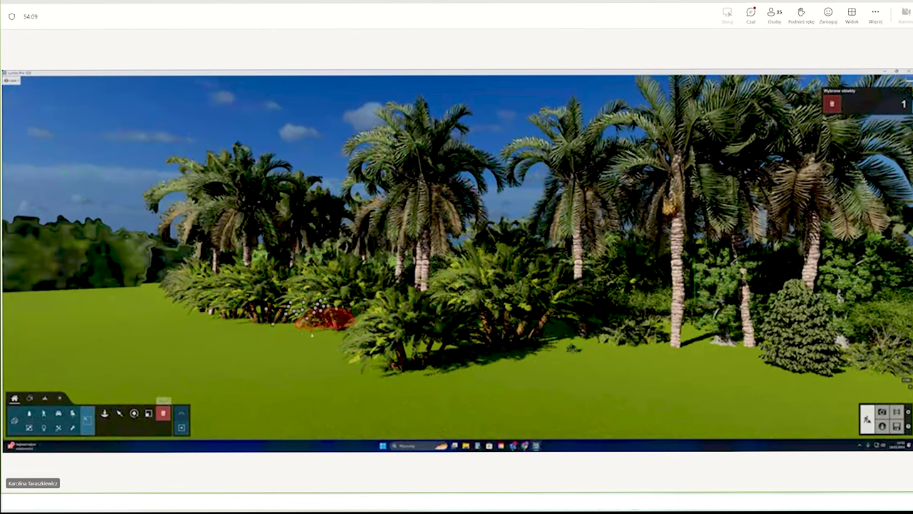
click(324, 317)
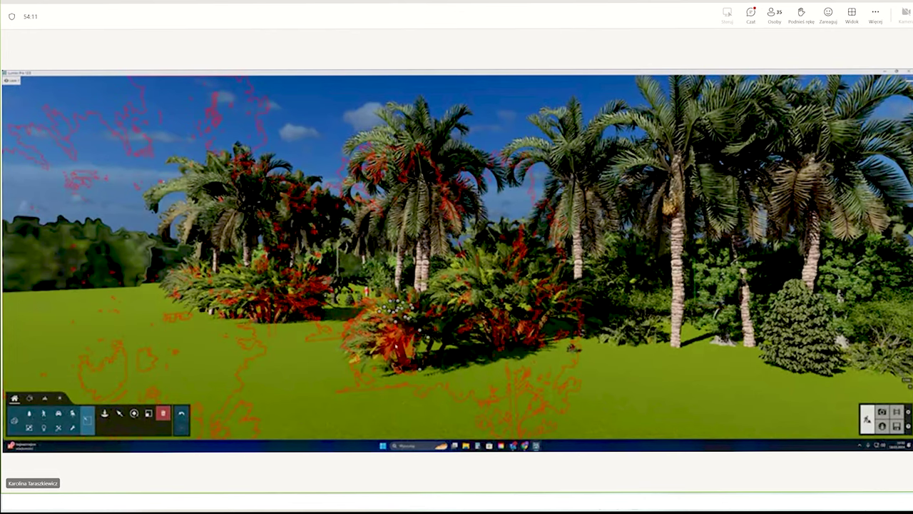
click(423, 380)
click(119, 413)
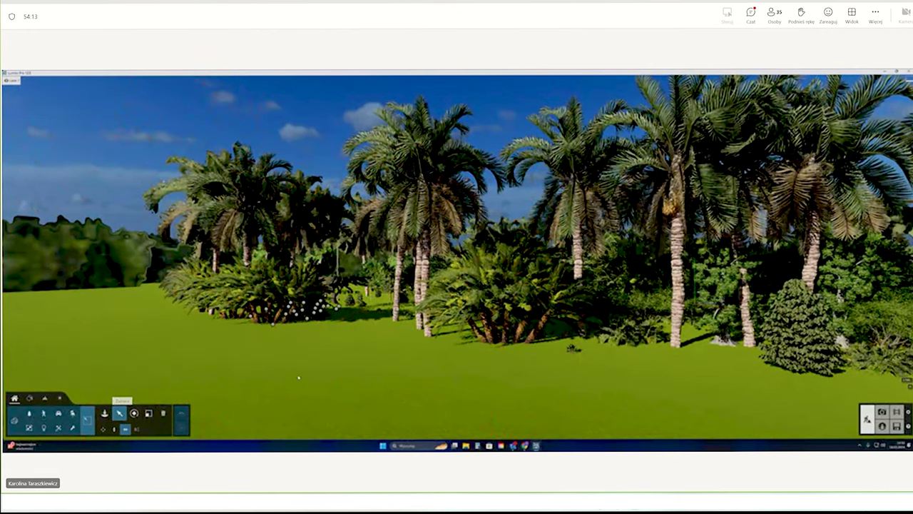
click(163, 413)
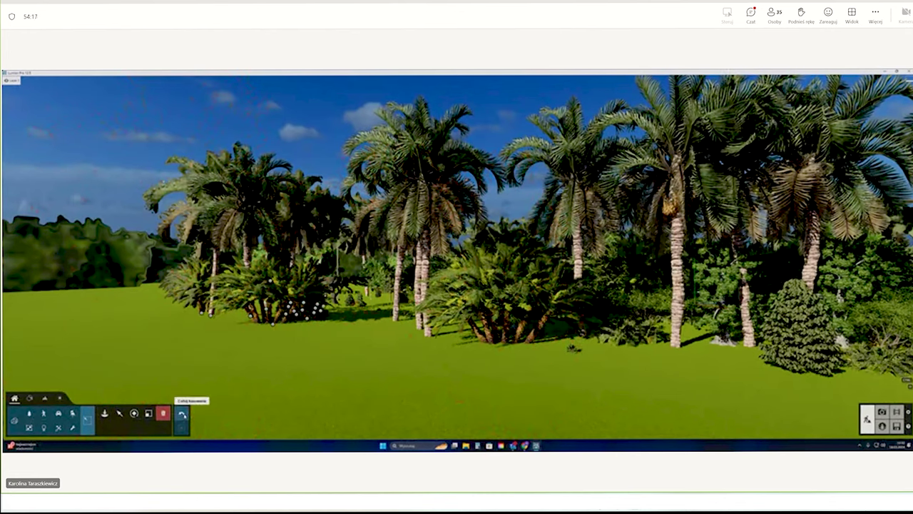
click(182, 414)
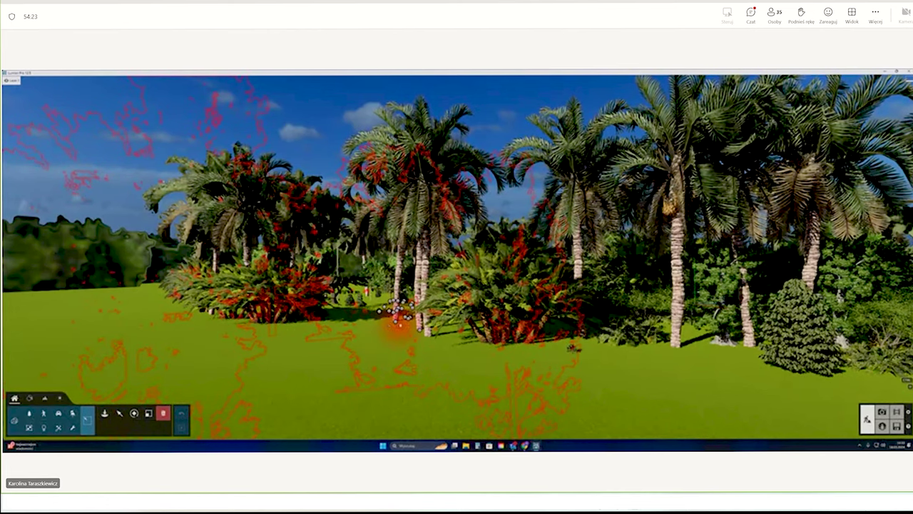
- Pull back and rise over the grove to look down on the lawn and tree shadows
scroll(395, 307, down, 5)
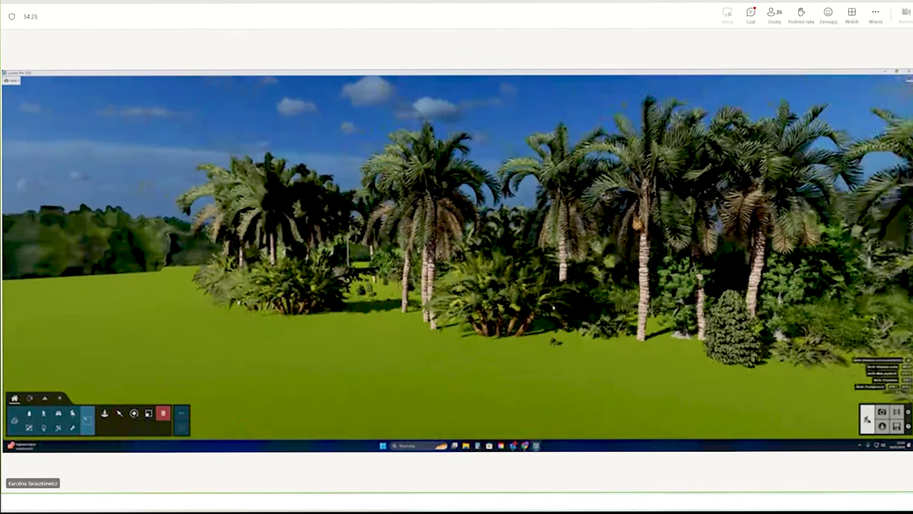
scroll(489, 335, down, 3)
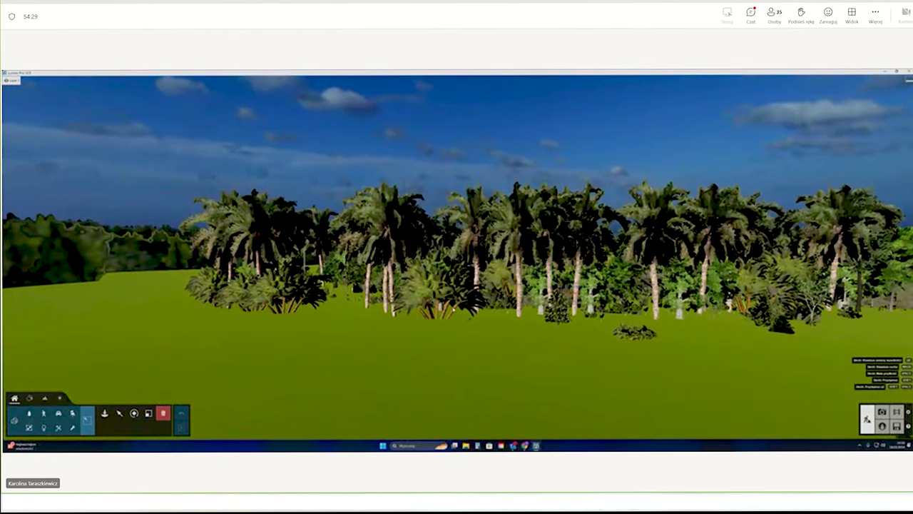
right_drag(580, 362, 580, 372)
scroll(445, 291, up, 5)
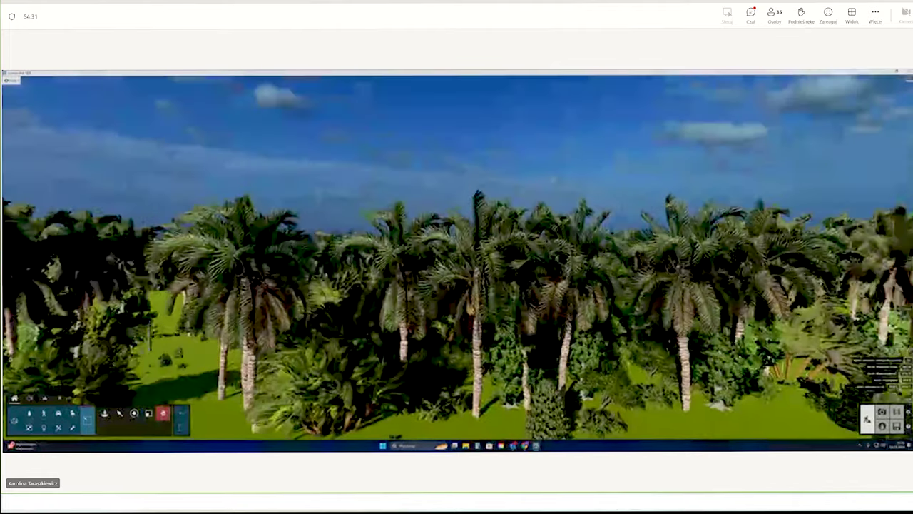
mouse_move(445, 292)
right_down()
mouse_move(445, 335)
mouse_move(582, 411)
mouse_move(463, 253)
right_up()
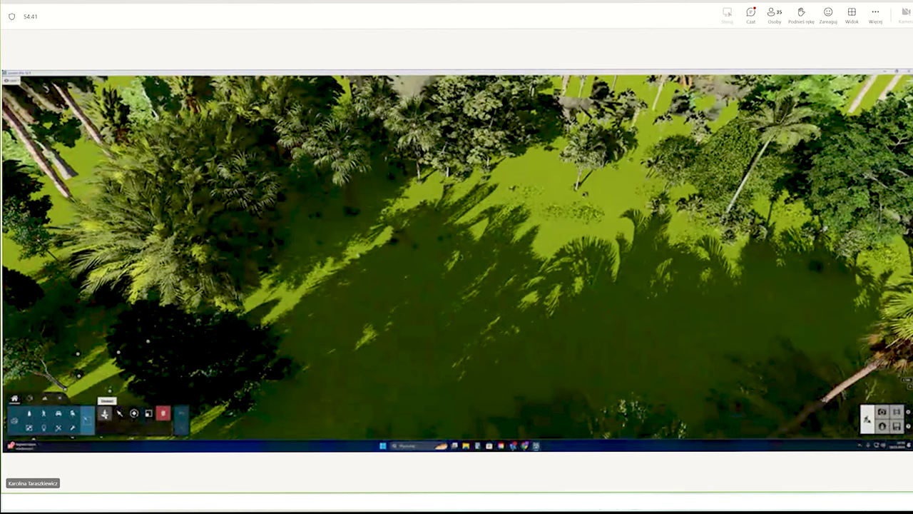
- Import the dom plaza_new model file into the Imported Models library
click(105, 413)
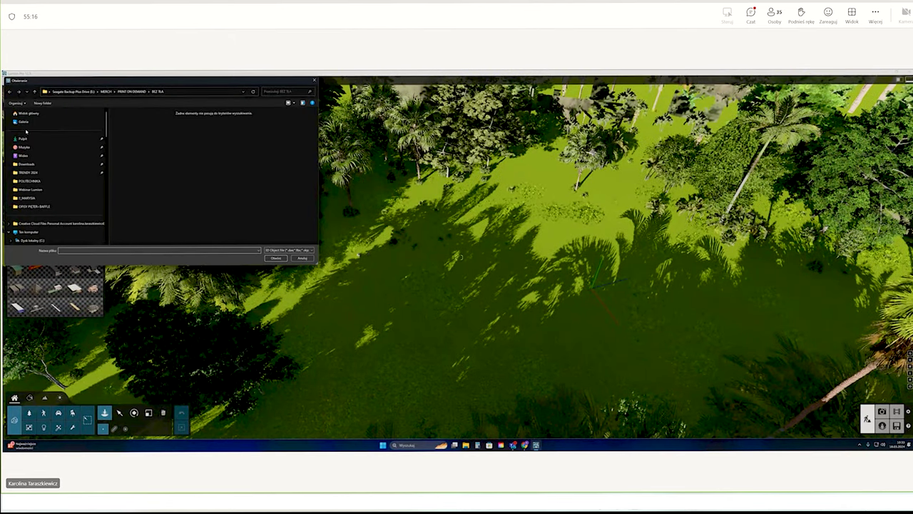
click(214, 123)
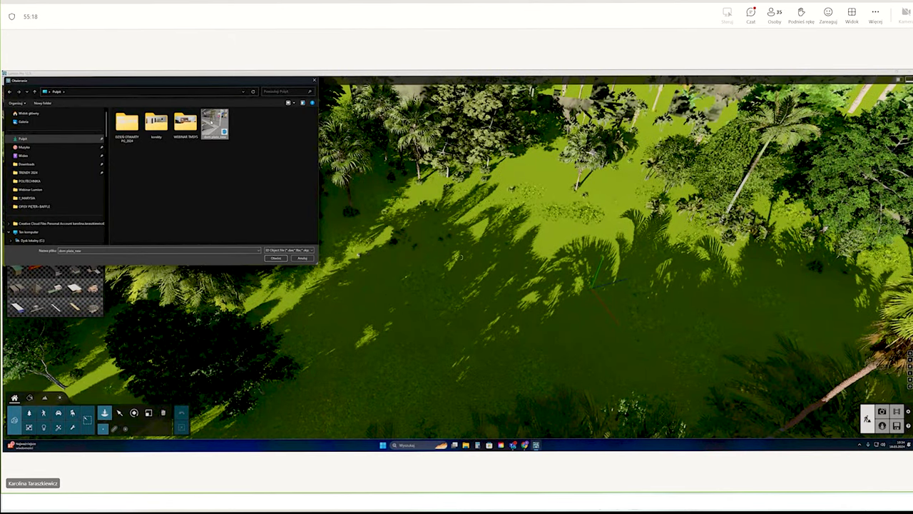
click(276, 258)
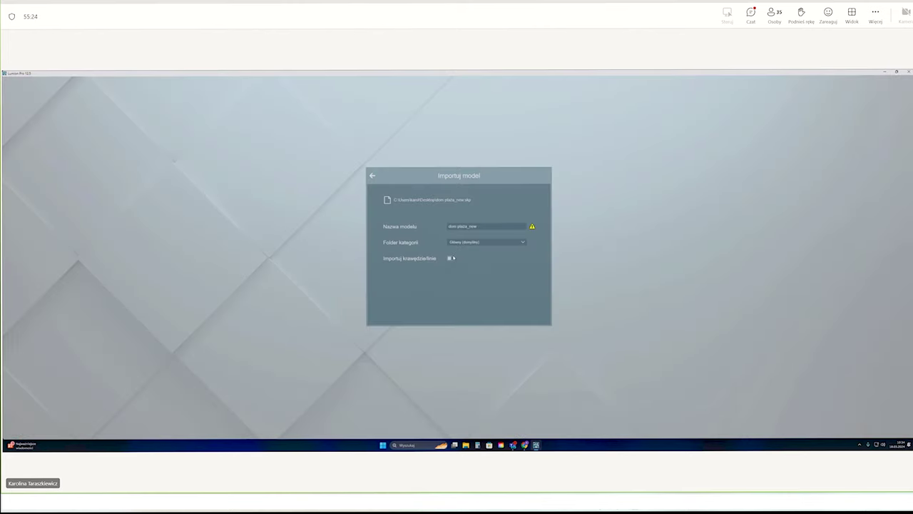
click(372, 176)
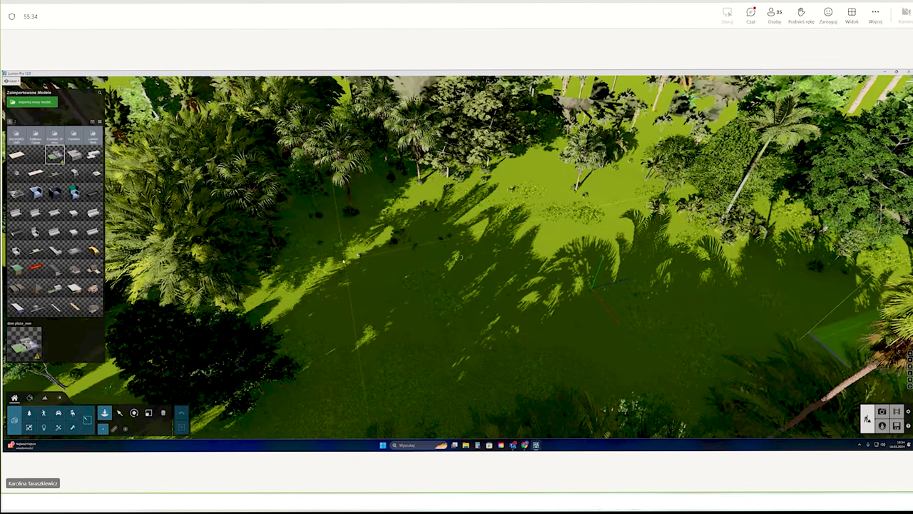
- Swing the camera overhead to look down on the placed house and its pool
scroll(307, 268, down, 3)
right_drag(306, 268, 457, 285)
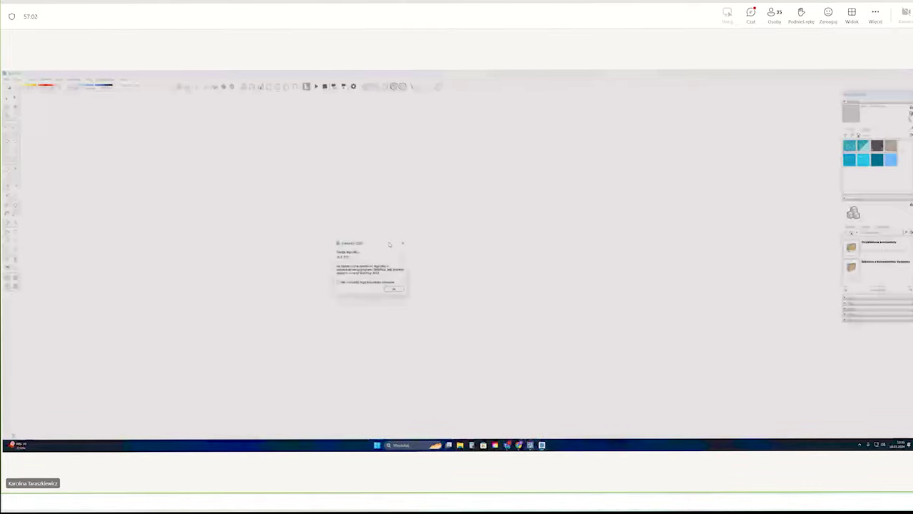
- In SketchUp, dismiss the startup notice, zoom out, and step through the pool terrace and X-ray views
click(392, 289)
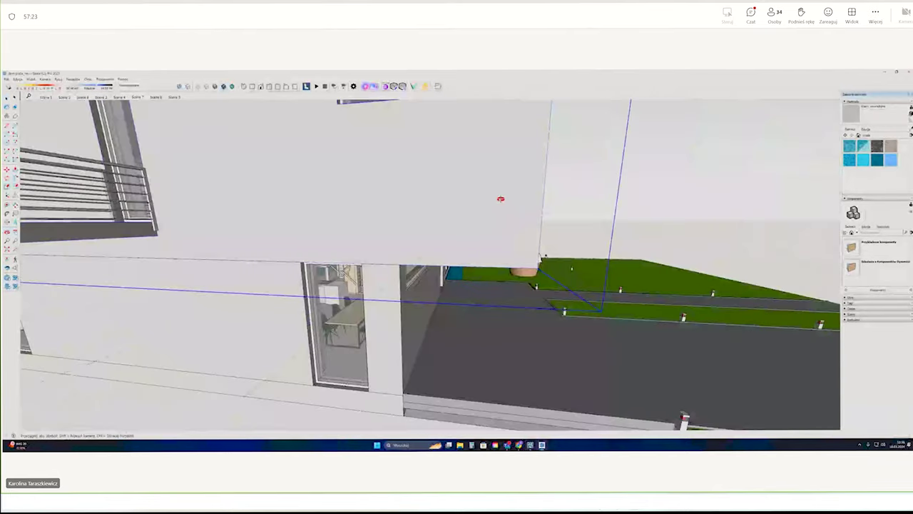
scroll(464, 214, down, 2)
scroll(392, 235, down, 2)
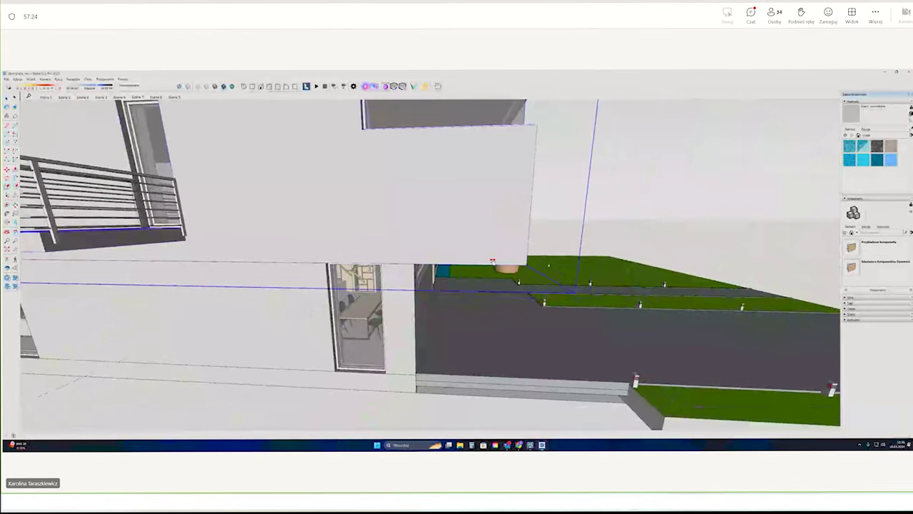
scroll(321, 257, down, 3)
scroll(235, 275, down, 3)
key(Page_Down)
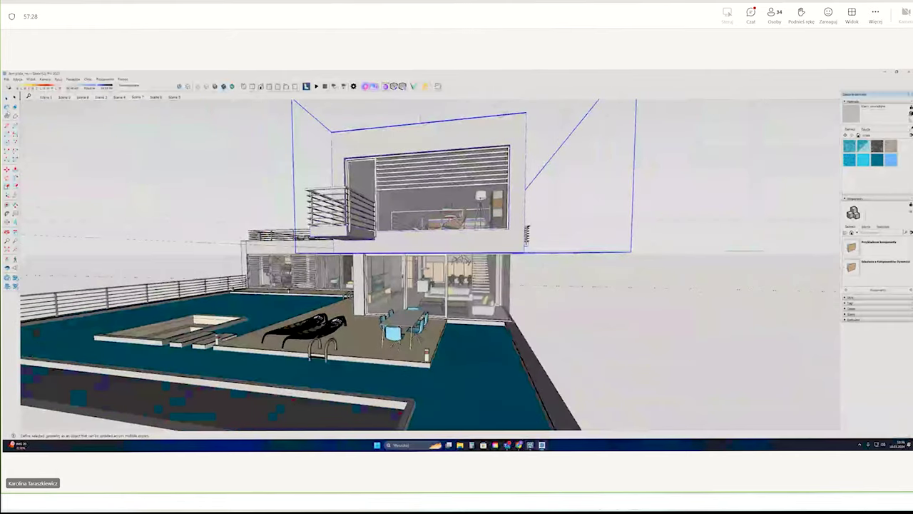
key(Page_Down)
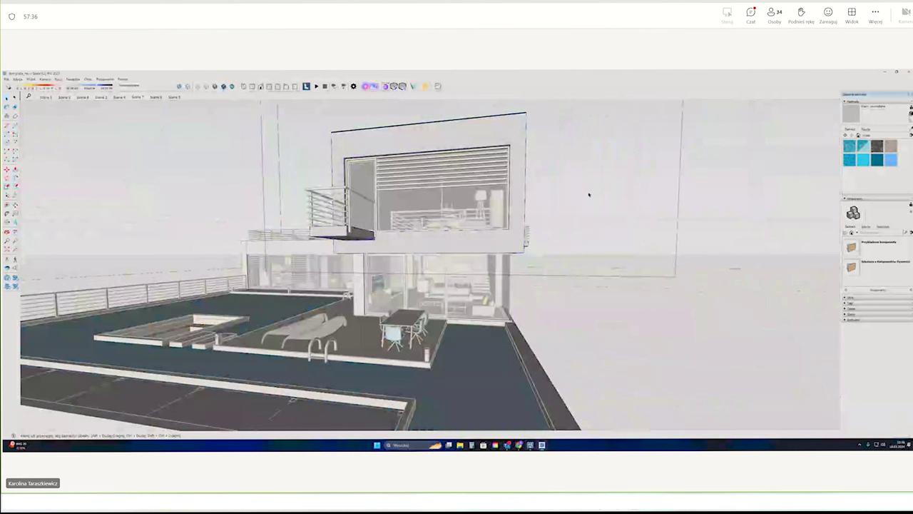
key(Page_Down)
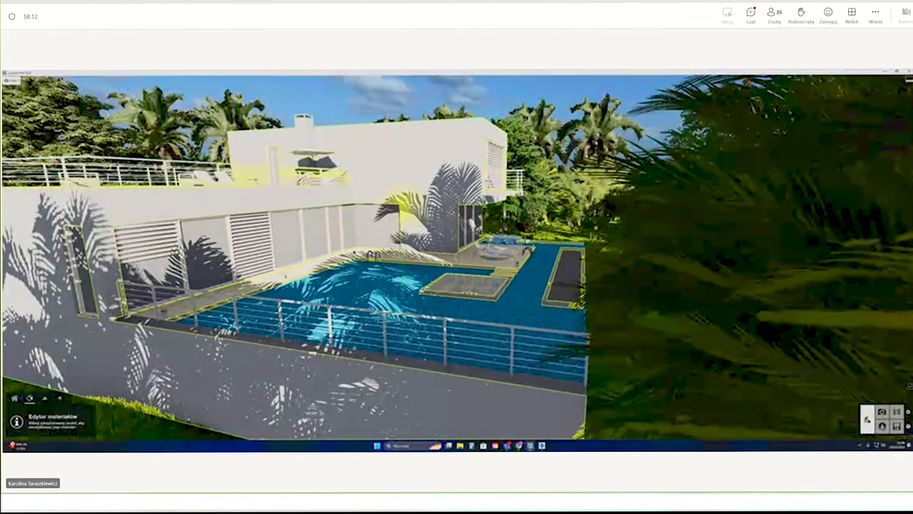
- In the Material Editor, pick the house model and its white facade wall surface
key(w)
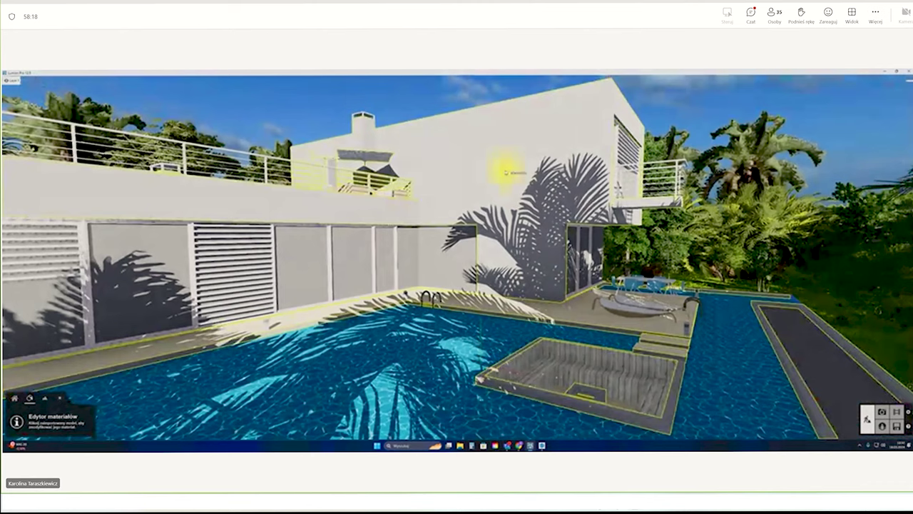
click(471, 196)
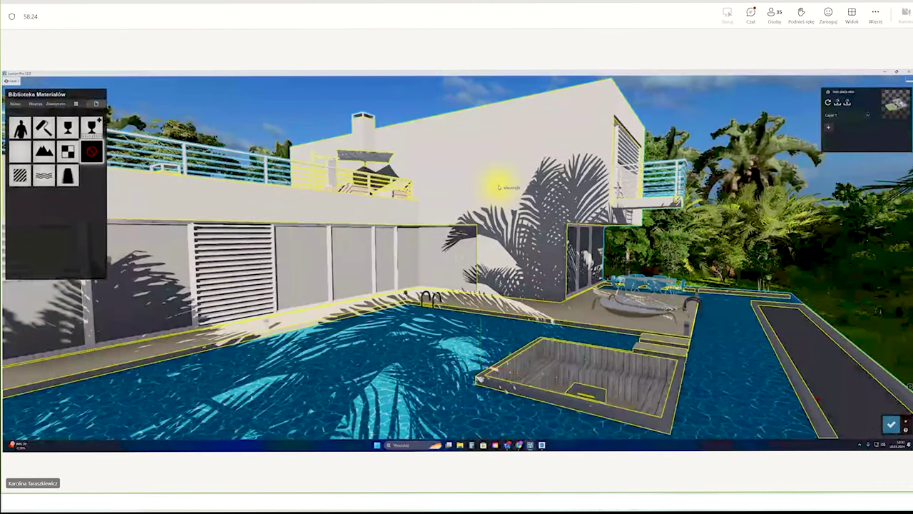
key(w)
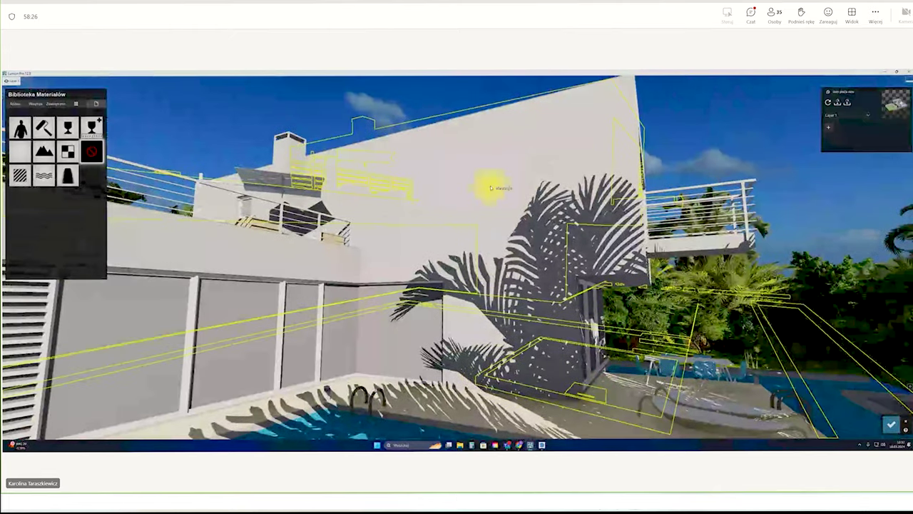
key(w)
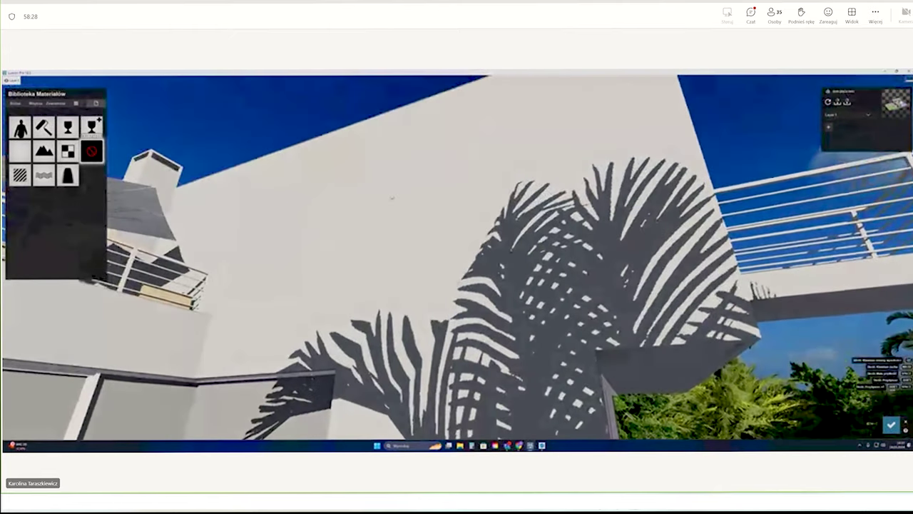
click(387, 206)
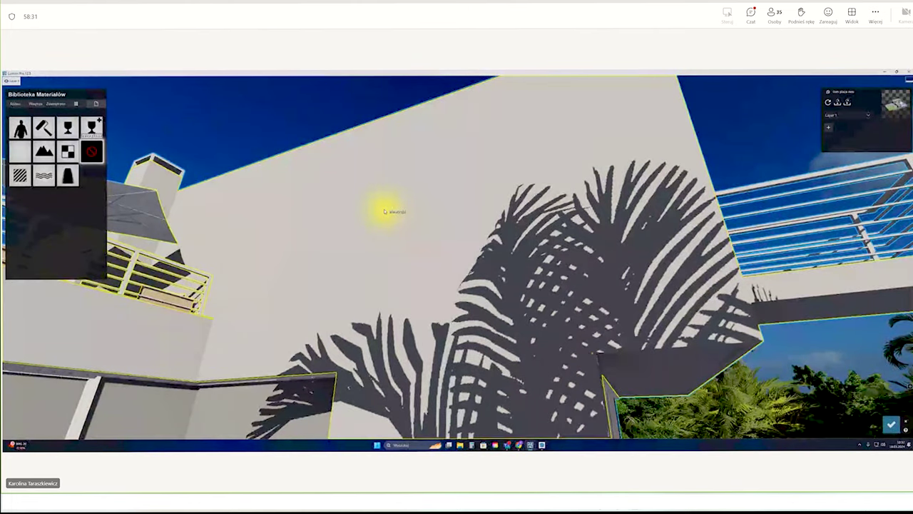
click(372, 219)
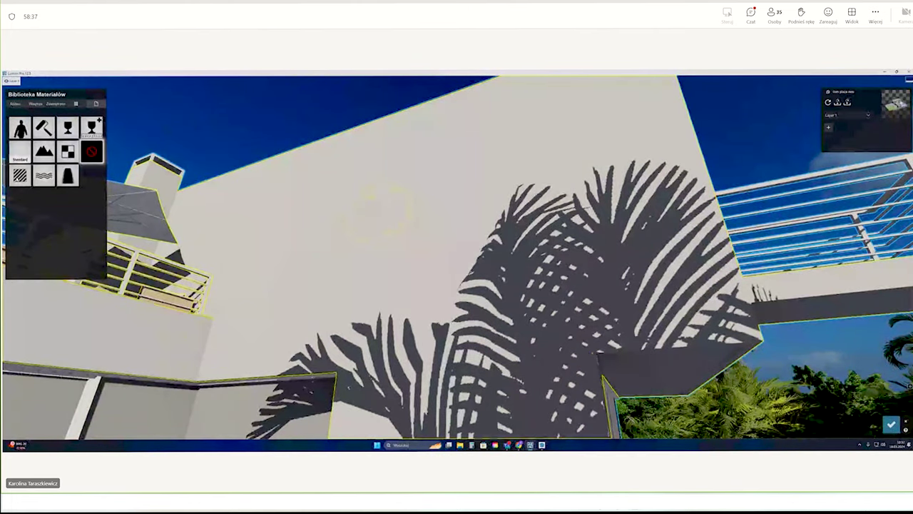
- Browse the Material Library categories and apply a material to the facade
click(16, 105)
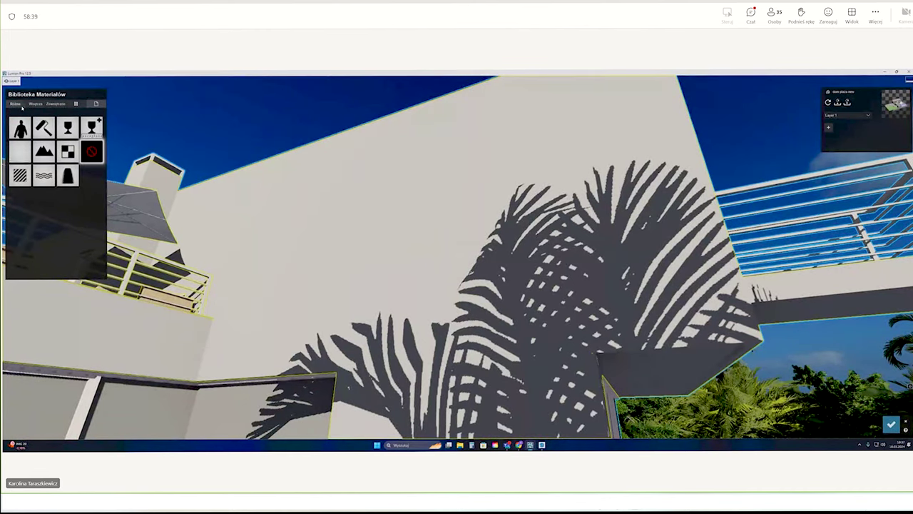
click(33, 104)
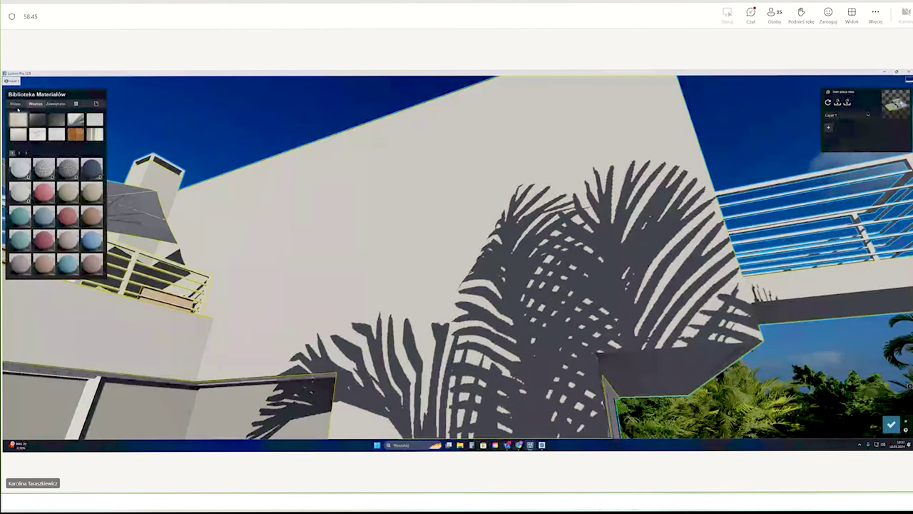
click(403, 264)
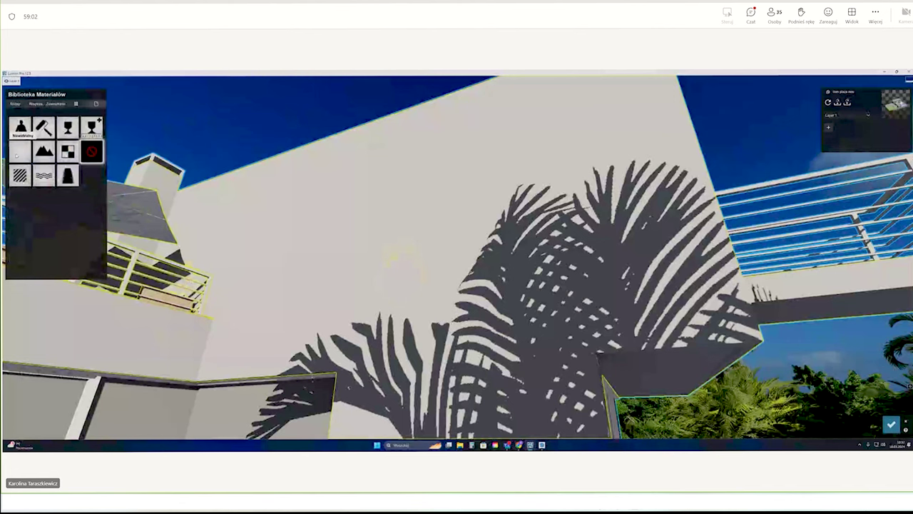
click(15, 155)
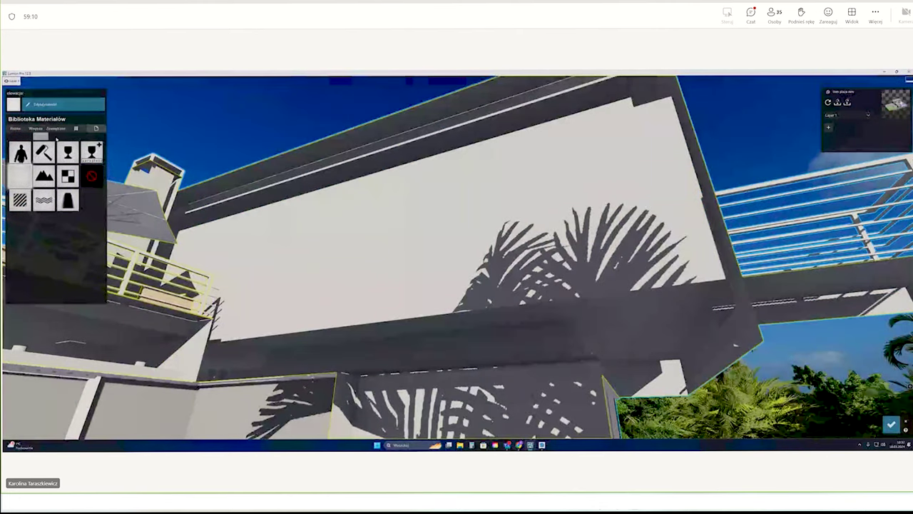
- Apply a bright, smooth Standard exterior-wall plaster to the elewacja facade and confirm it
click(20, 173)
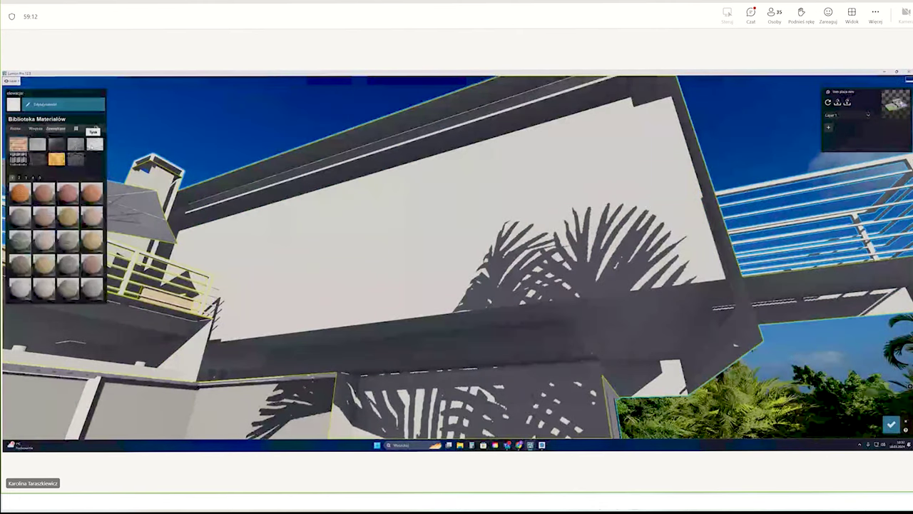
click(40, 177)
click(20, 191)
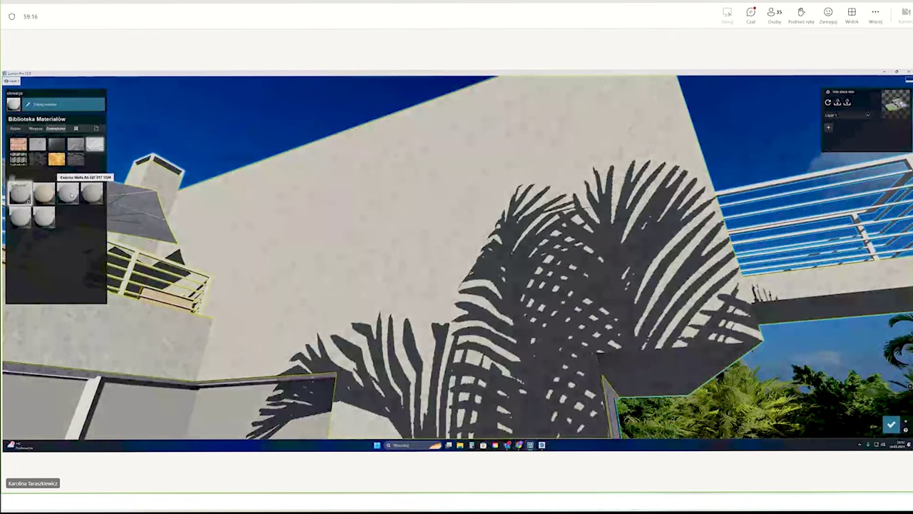
click(69, 193)
scroll(458, 257, up, 5)
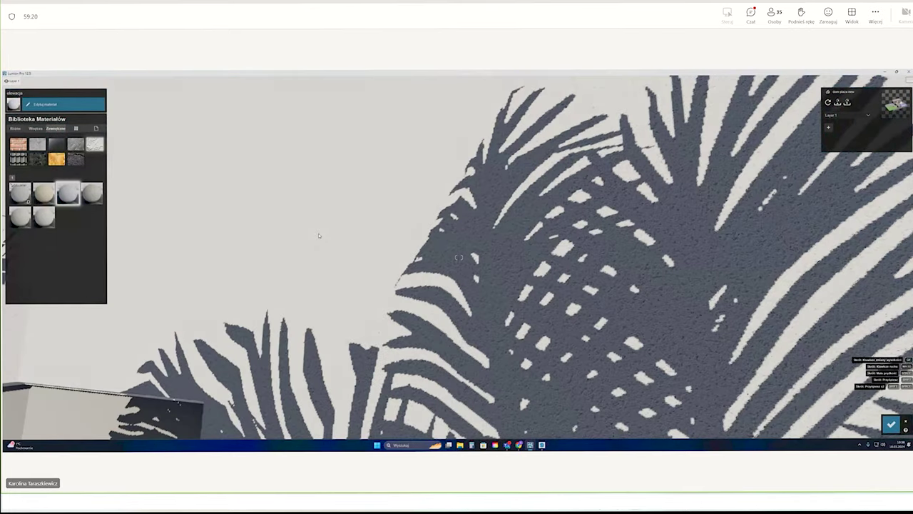
scroll(313, 253, down, 3)
scroll(314, 254, down, 3)
scroll(472, 219, up, 3)
scroll(473, 219, up, 3)
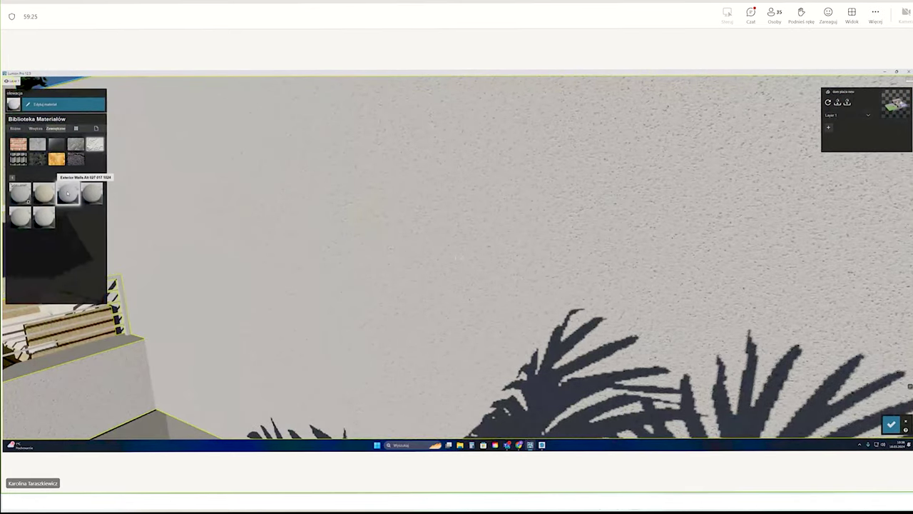
click(68, 193)
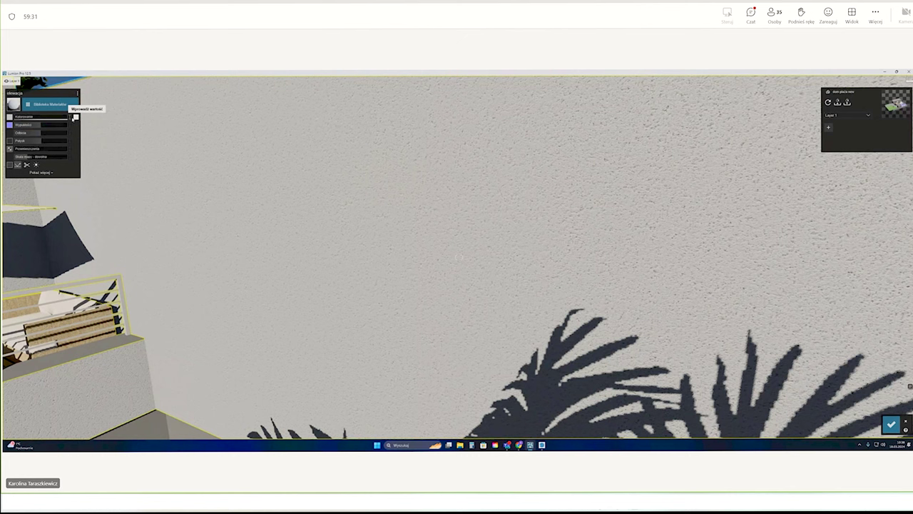
- Tune the facade plaster: slight colourisation, much more relief, weaker reflections, more displacement, map scale about 1.1
click(75, 117)
mouse_move(21, 117)
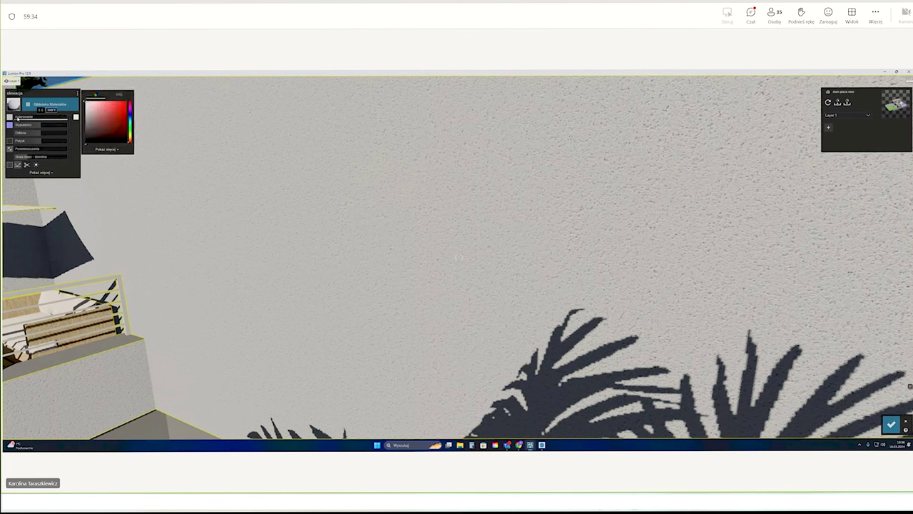
drag(28, 120, 34, 123)
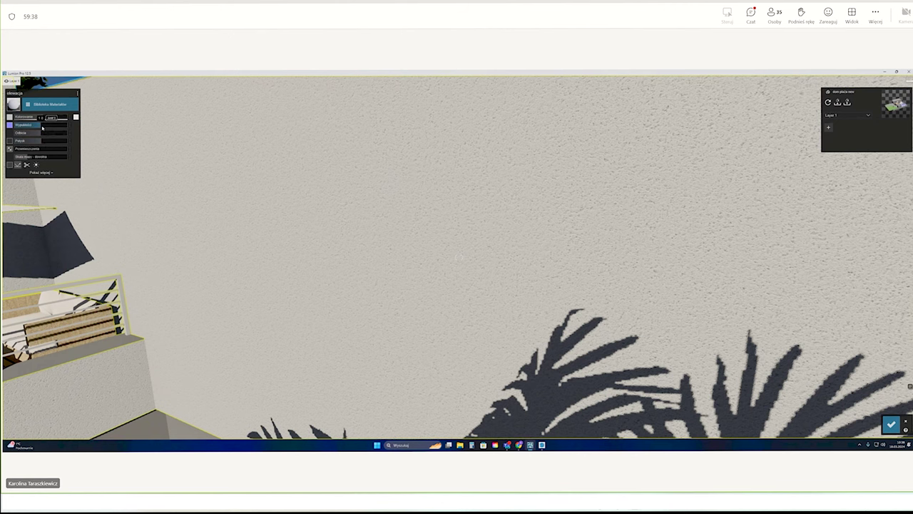
drag(42, 127, 95, 151)
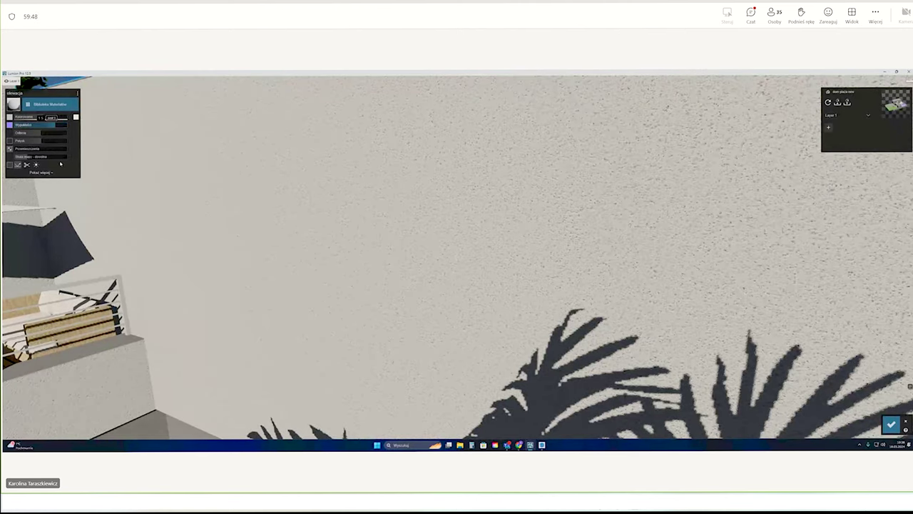
click(41, 133)
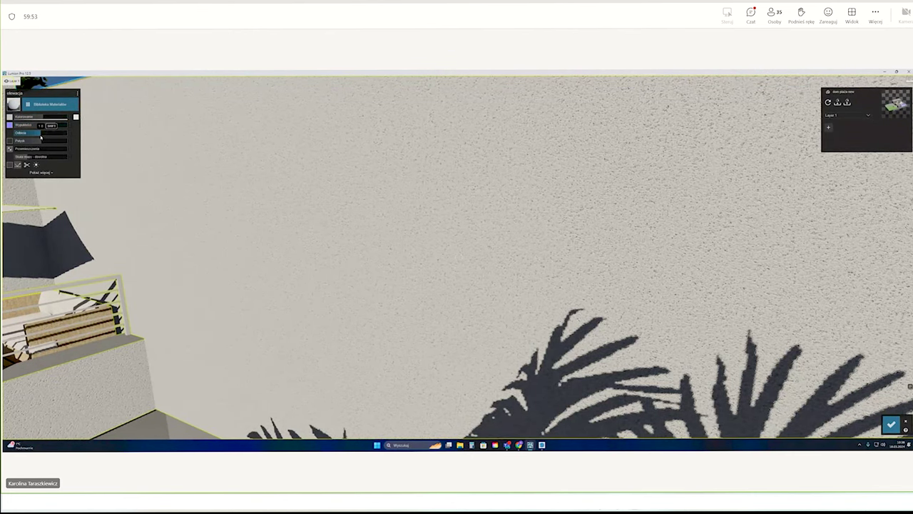
mouse_move(41, 137)
mouse_down()
mouse_move(35, 133)
mouse_move(80, 145)
mouse_up()
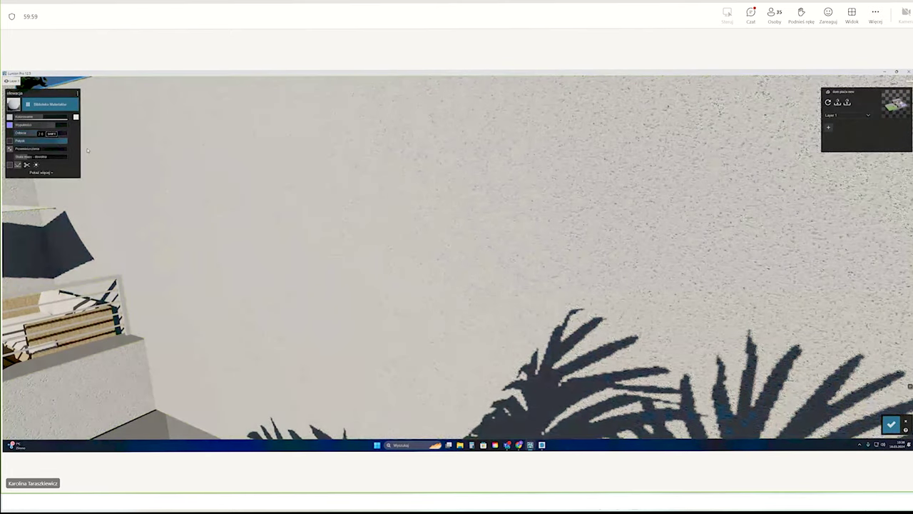
drag(63, 141, 74, 143)
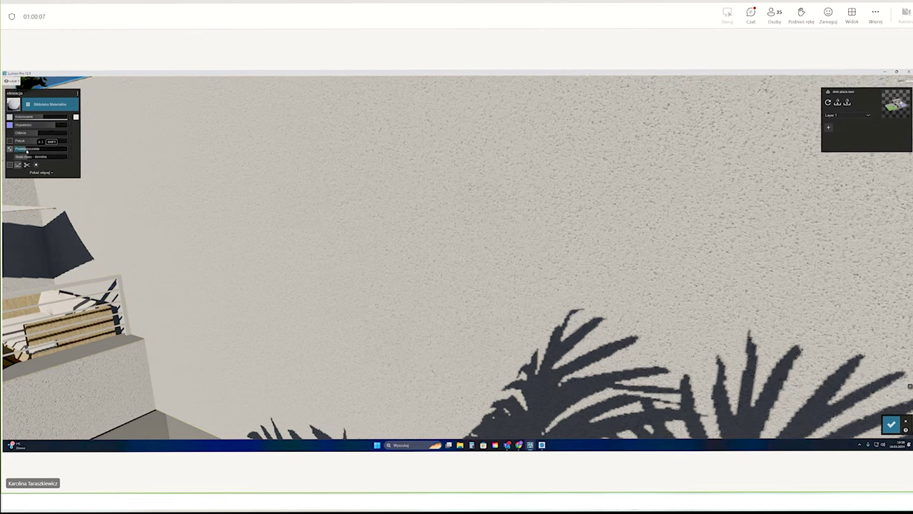
drag(26, 150, 44, 151)
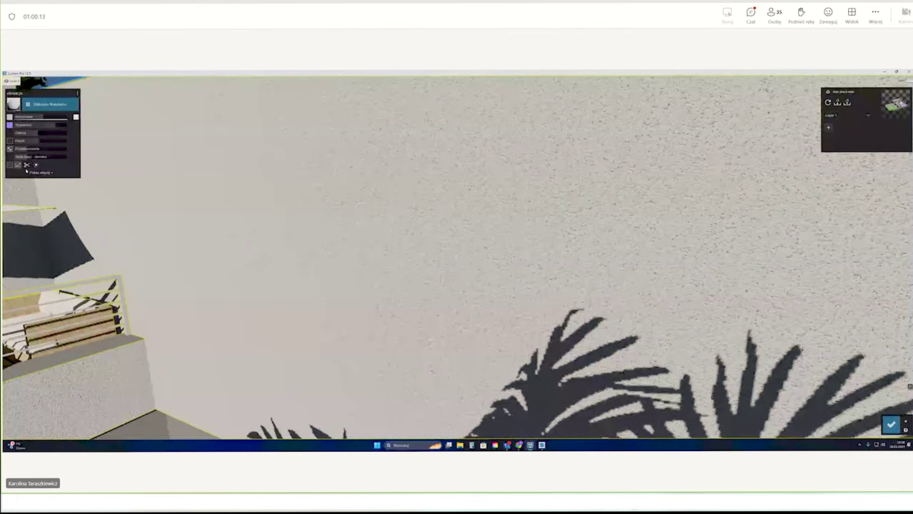
click(76, 252)
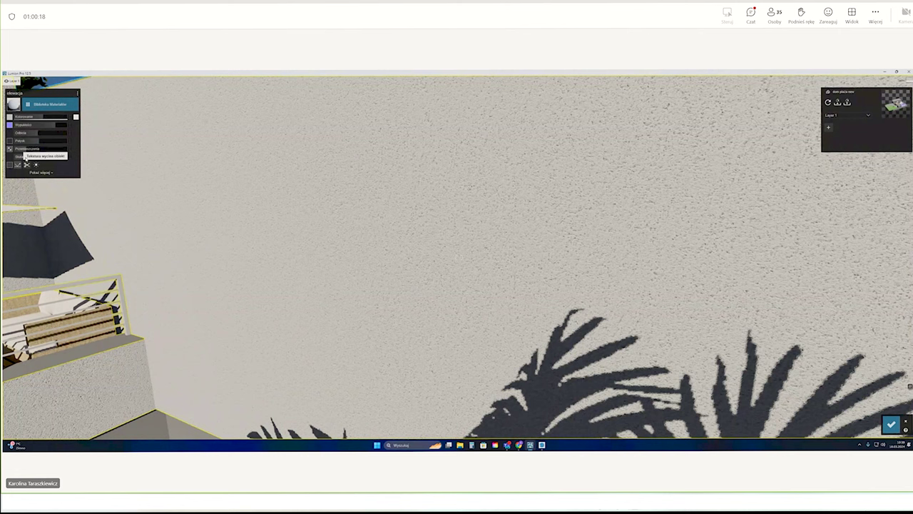
drag(27, 157, 25, 158)
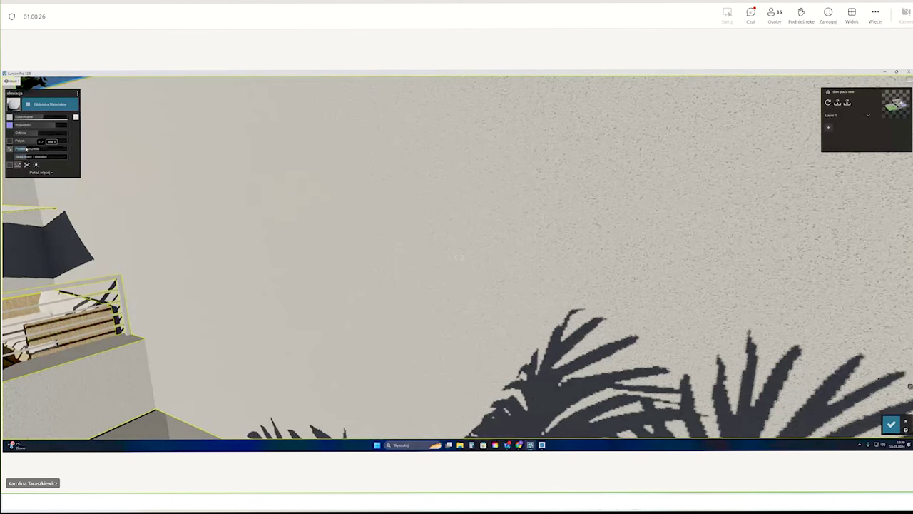
- In the plaster's advanced settings, test then revert the glow, raise saturation and lower gloss
click(37, 172)
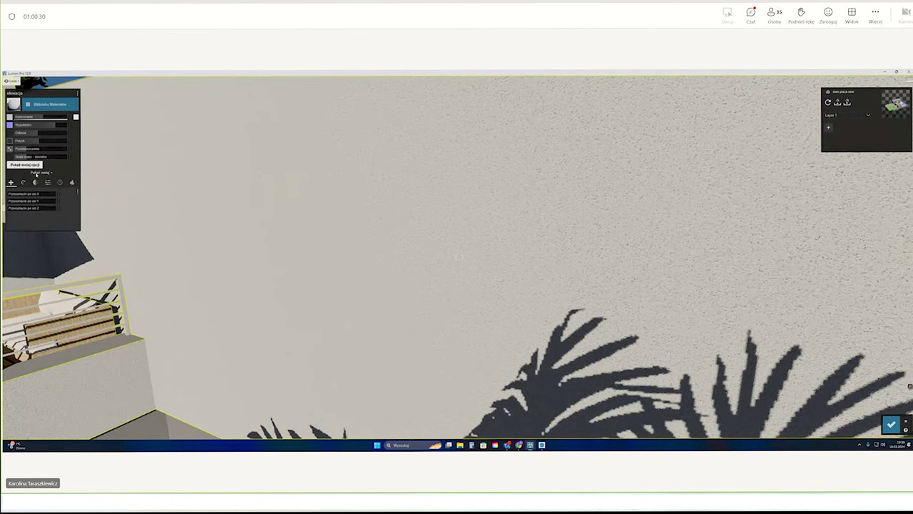
click(451, 183)
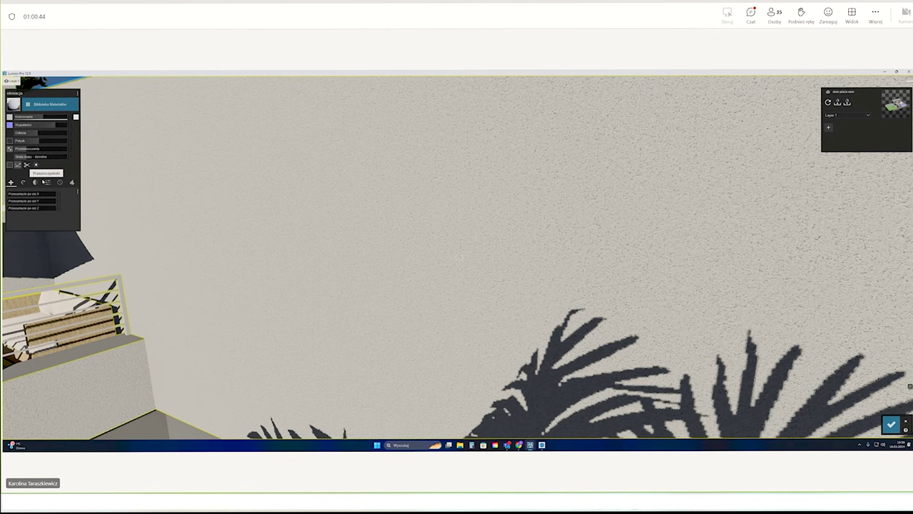
click(48, 182)
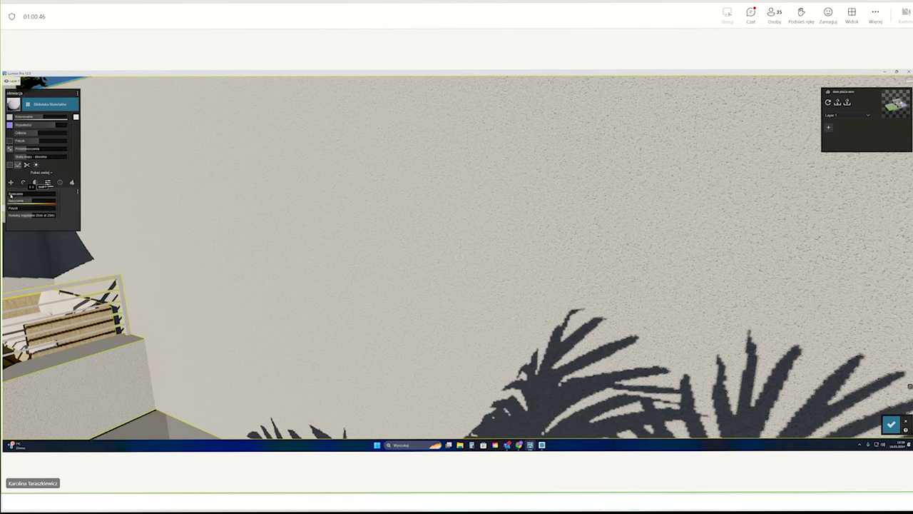
mouse_move(25, 194)
mouse_down()
mouse_move(86, 198)
mouse_move(22, 196)
mouse_up()
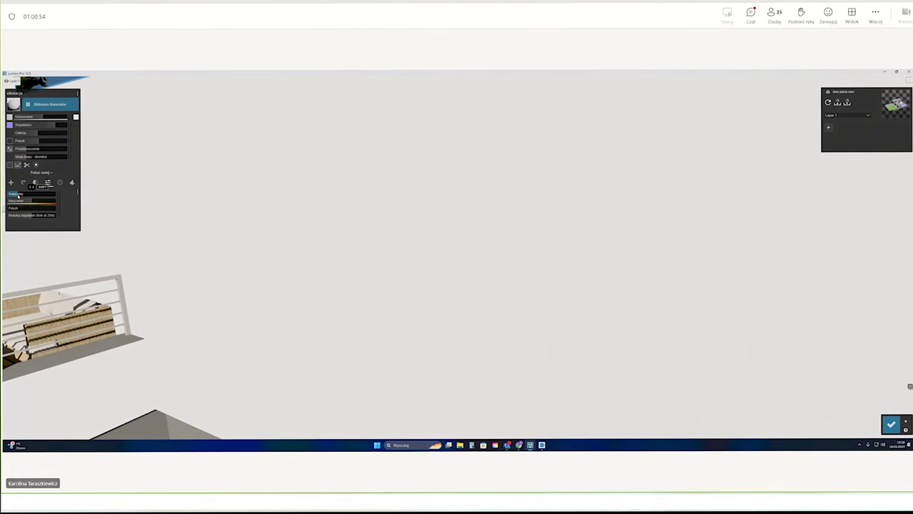
drag(17, 195, 9, 194)
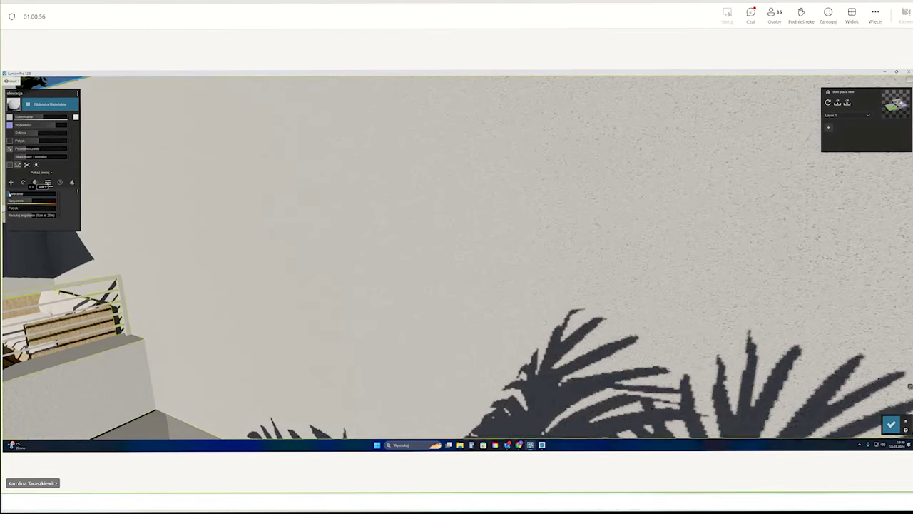
click(48, 202)
mouse_move(49, 205)
mouse_down()
mouse_move(66, 206)
mouse_move(39, 207)
mouse_move(62, 214)
mouse_up()
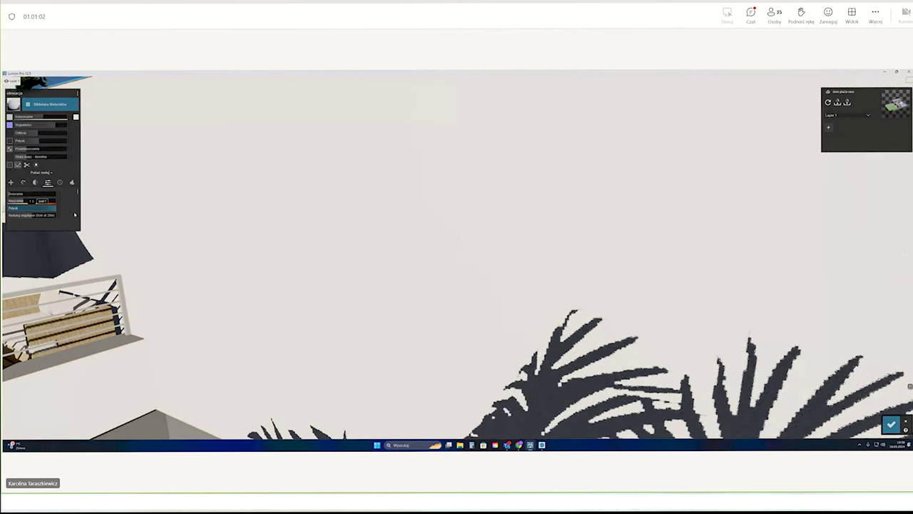
click(15, 208)
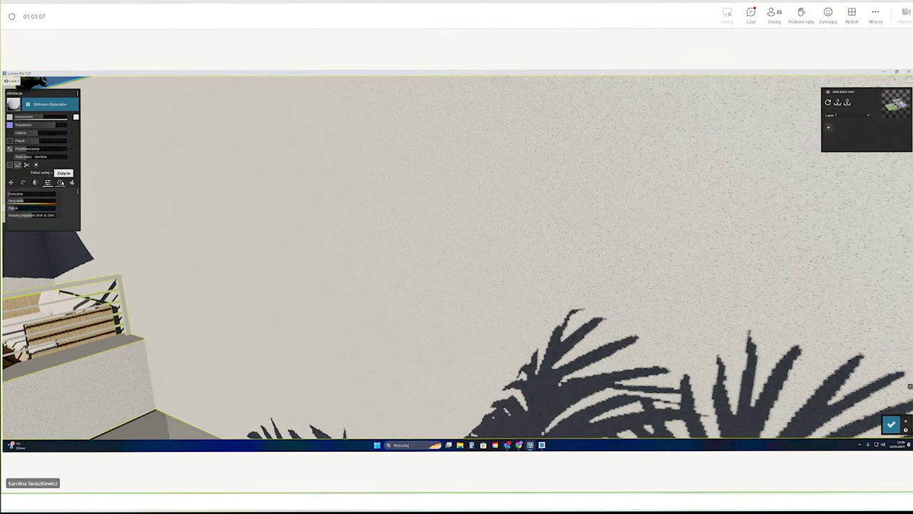
- Try several mossy stone weathering variations on the facade, then remove weathering, leaving the wall white
click(60, 182)
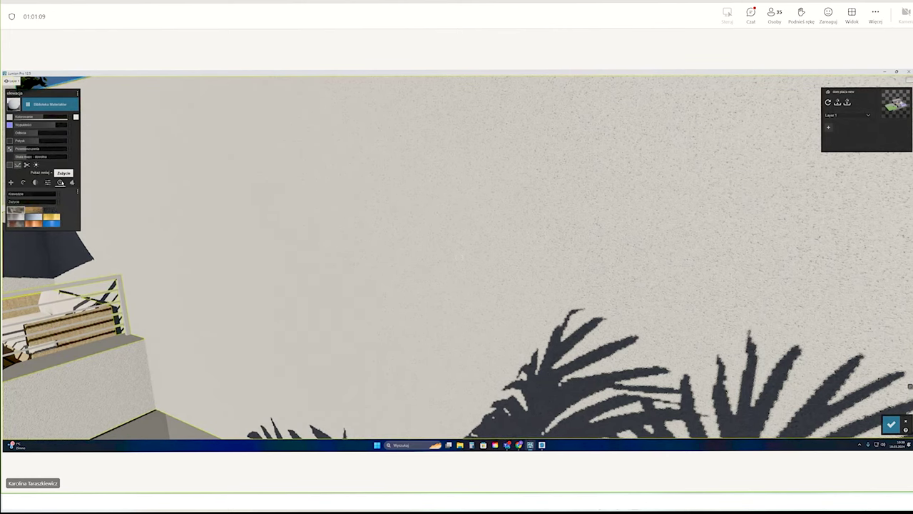
scroll(356, 273, down, 3)
scroll(357, 277, down, 3)
click(356, 276)
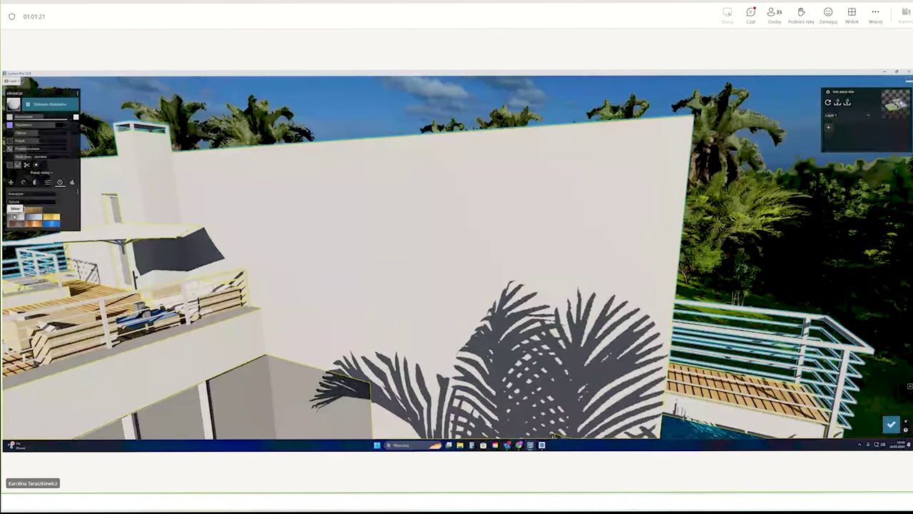
click(365, 188)
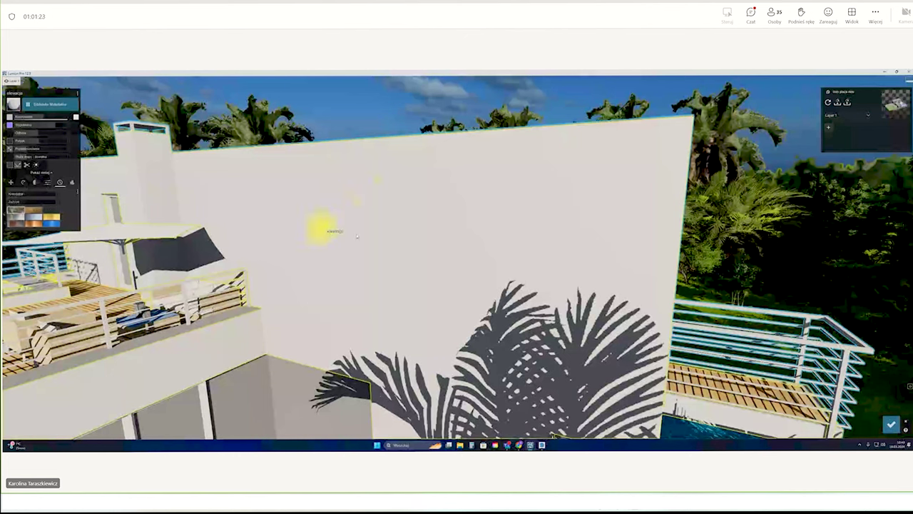
click(12, 207)
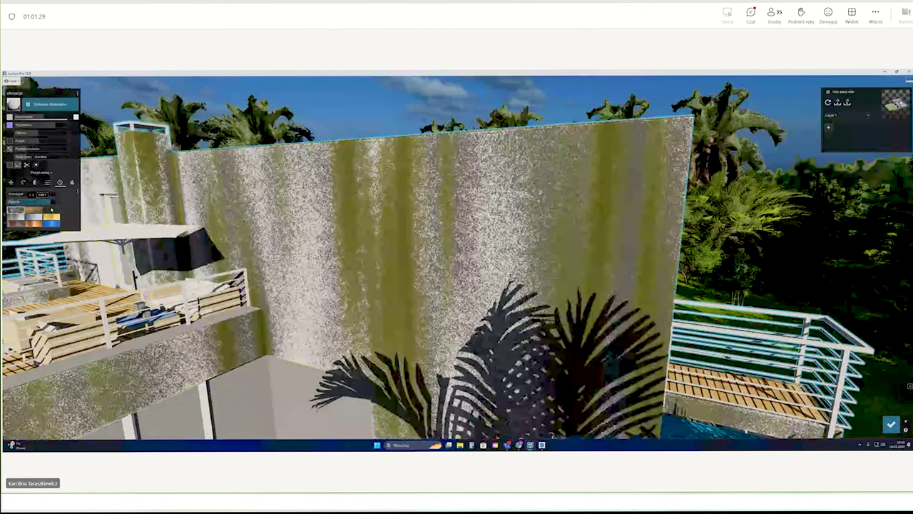
click(44, 211)
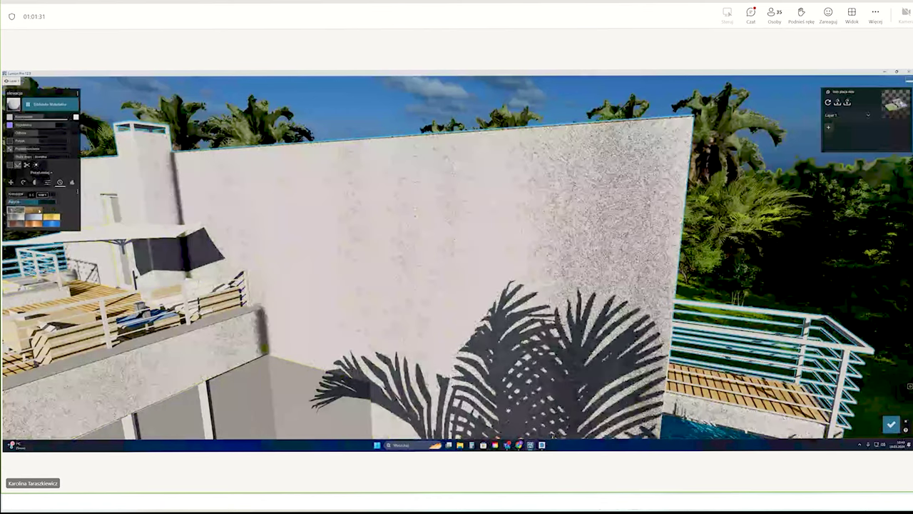
click(46, 211)
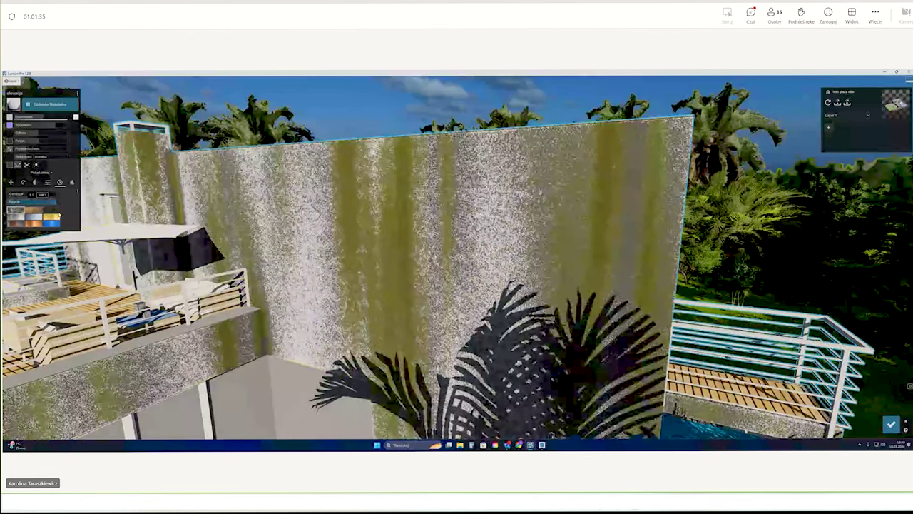
click(46, 204)
click(46, 205)
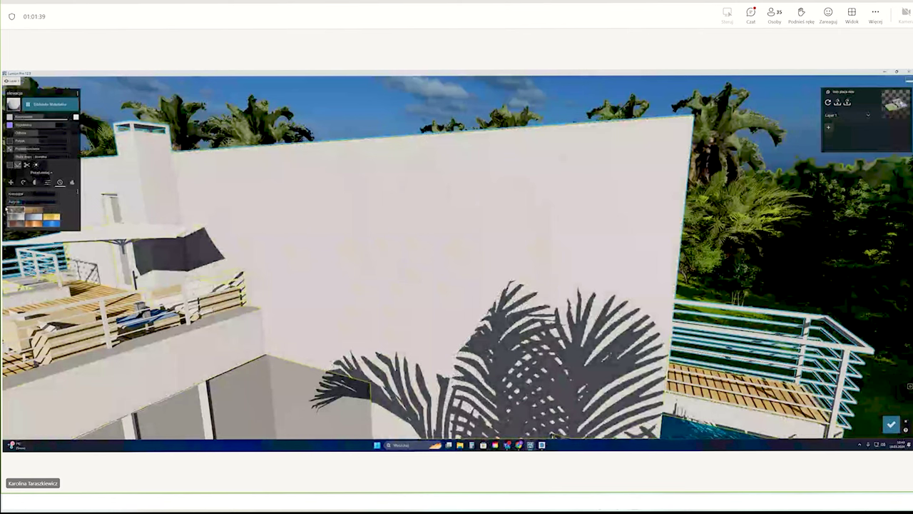
- Adjust one facade material setting, ending at about 0.2
mouse_move(204, 192)
right_down()
mouse_move(352, 356)
mouse_move(438, 296)
right_up()
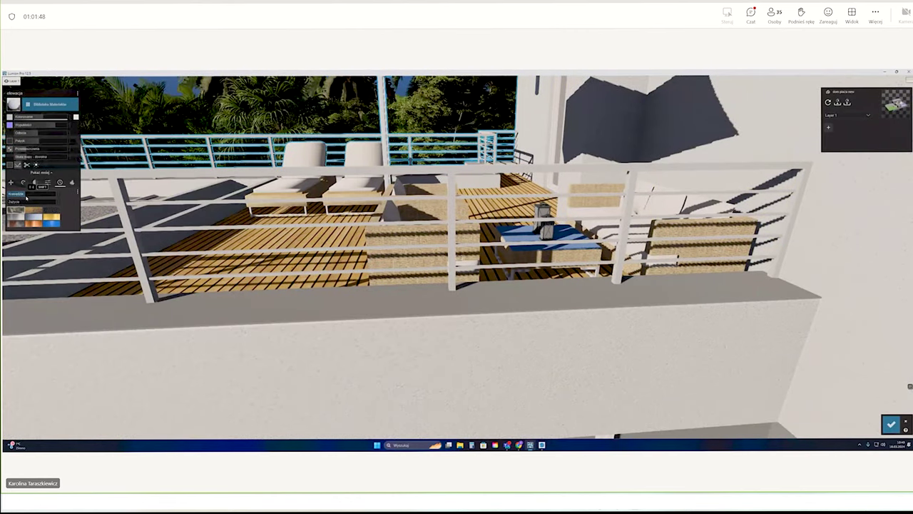
drag(26, 198, 59, 204)
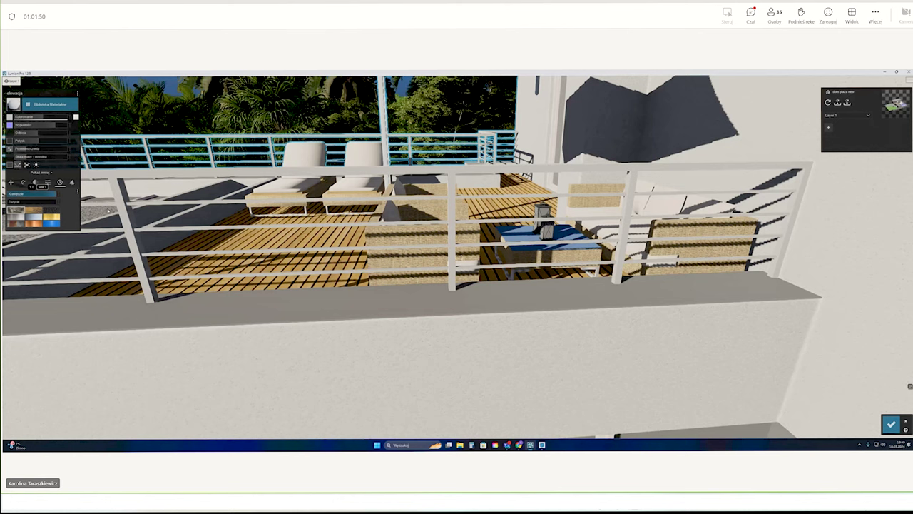
drag(65, 209, 17, 203)
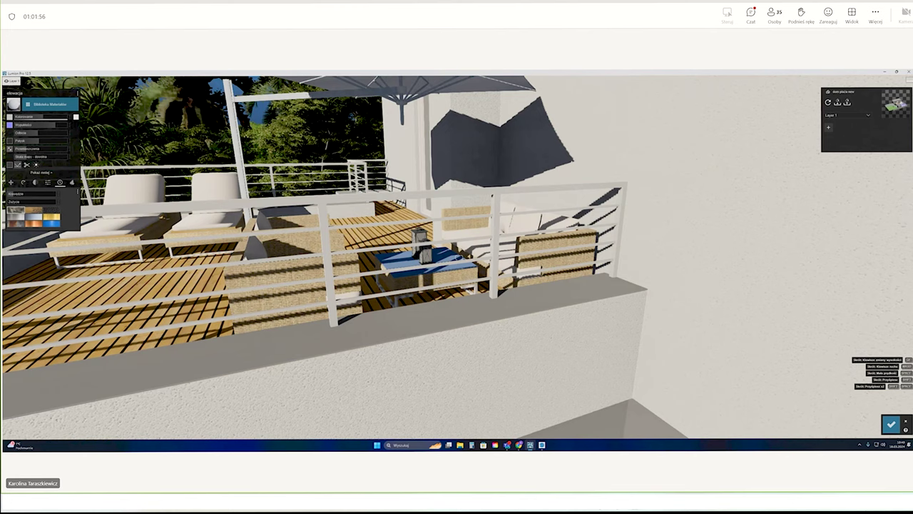
- Orbit down toward the pool and select the glazed wall under the terrace
right_drag(12, 202, 346, 251)
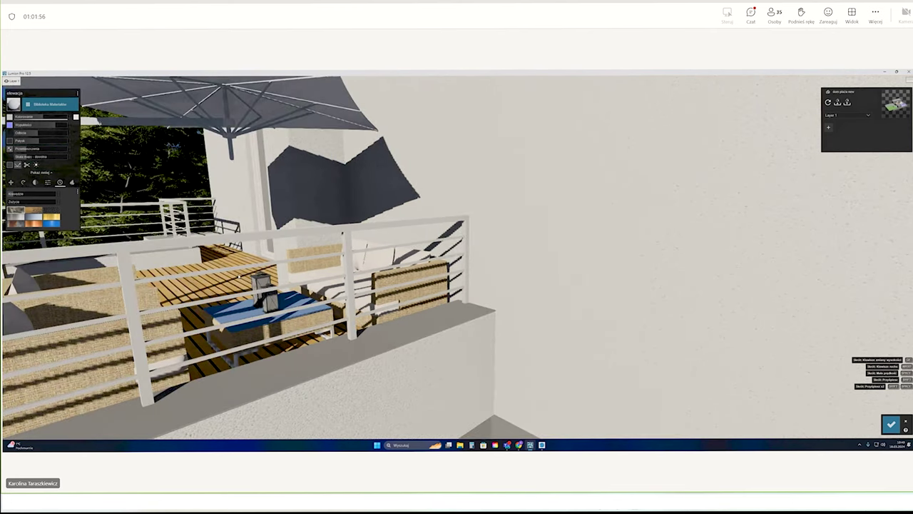
scroll(346, 251, down, 3)
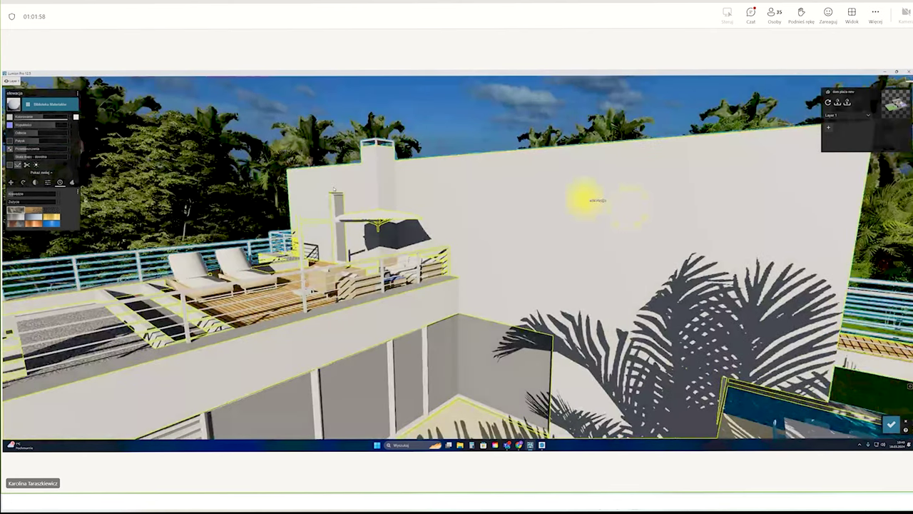
right_drag(346, 251, 346, 300)
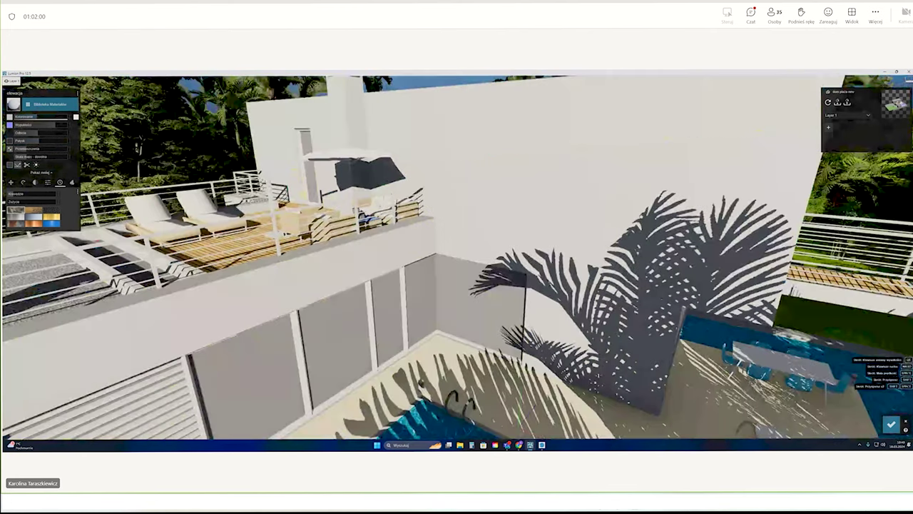
scroll(342, 224, up, 5)
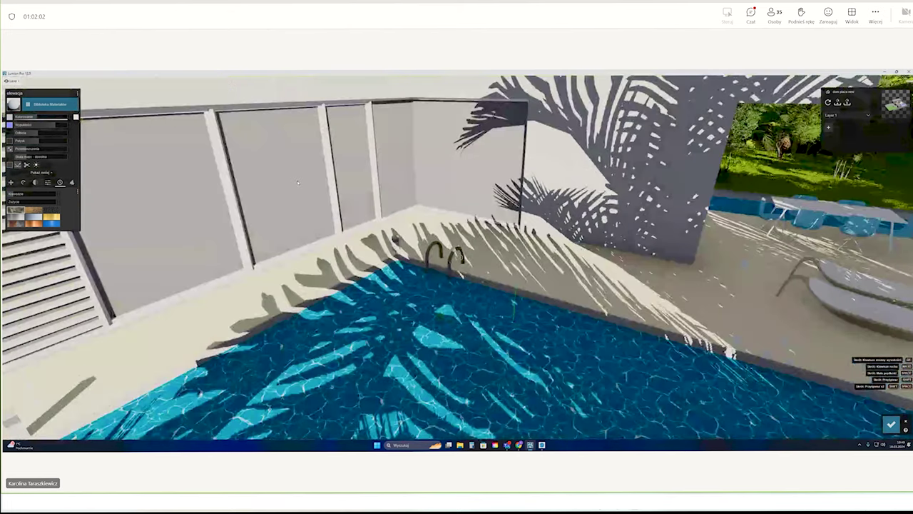
right_drag(462, 271, 228, 296)
click(228, 296)
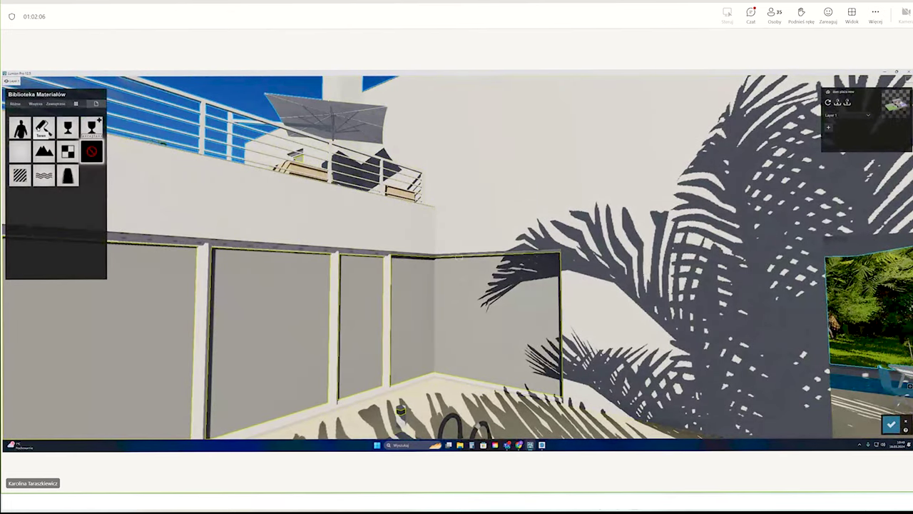
- Apply a ribbed translucent glass from Outdoor > Glass to the ground-floor windows
click(44, 103)
click(56, 104)
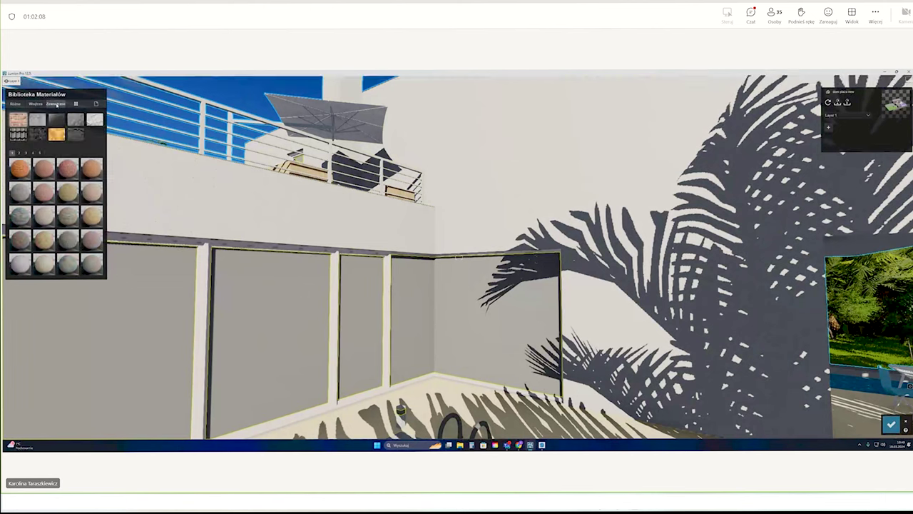
click(59, 119)
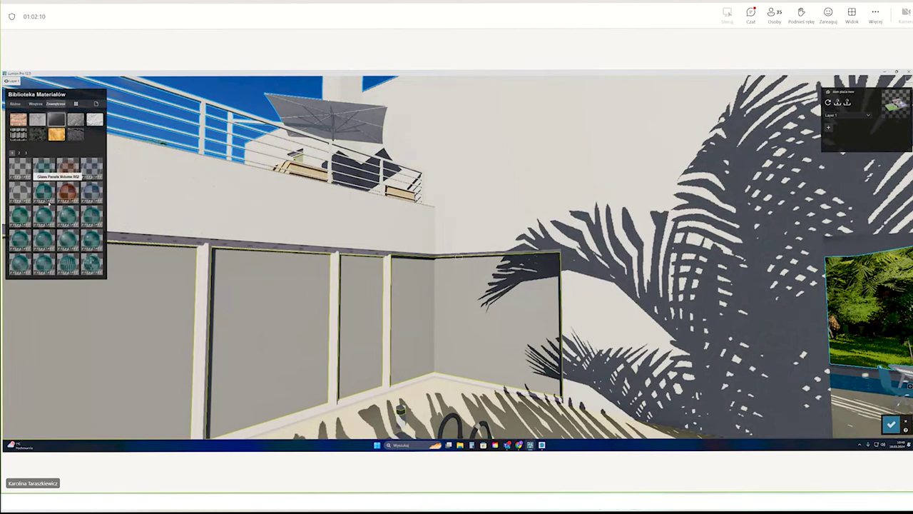
scroll(71, 235, down, 2)
scroll(36, 207, up, 1)
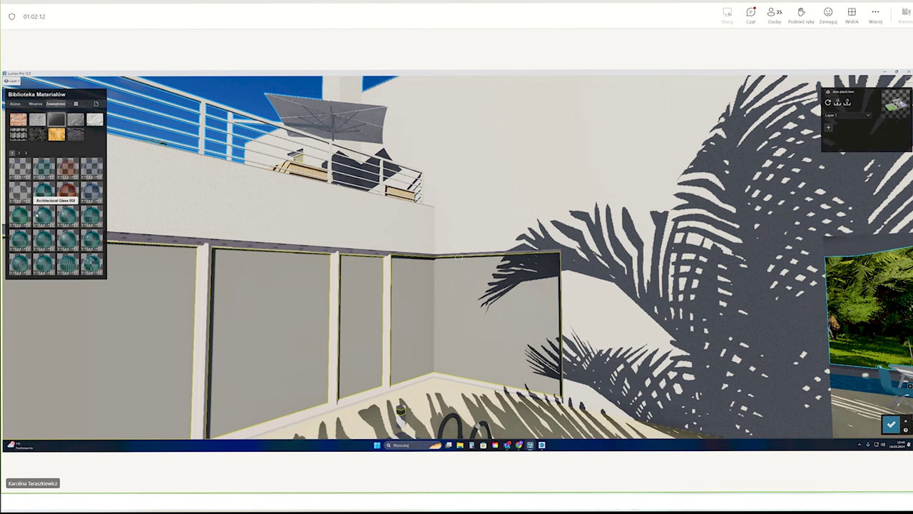
scroll(16, 157, down, 1)
click(16, 153)
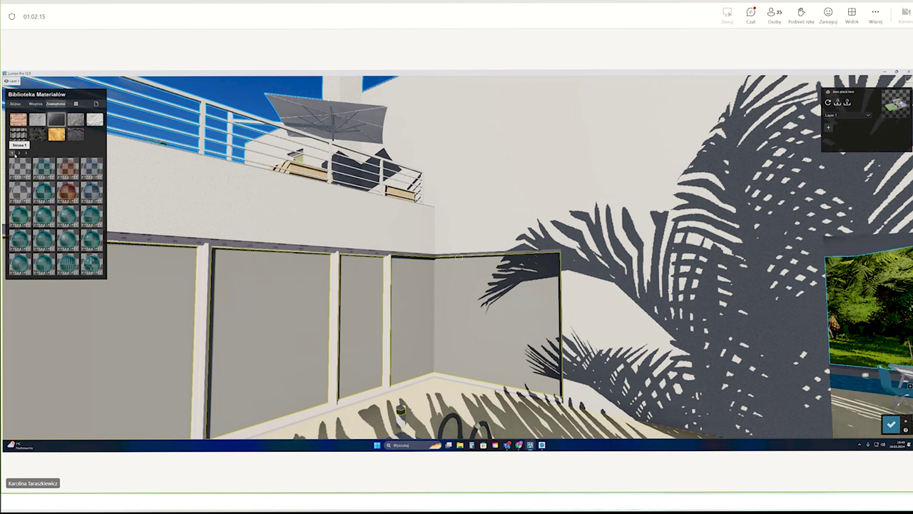
click(72, 265)
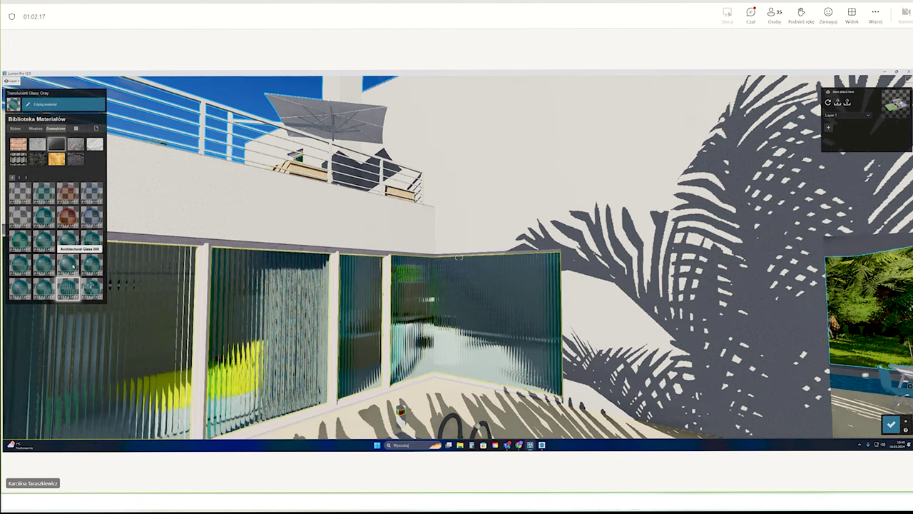
key(w)
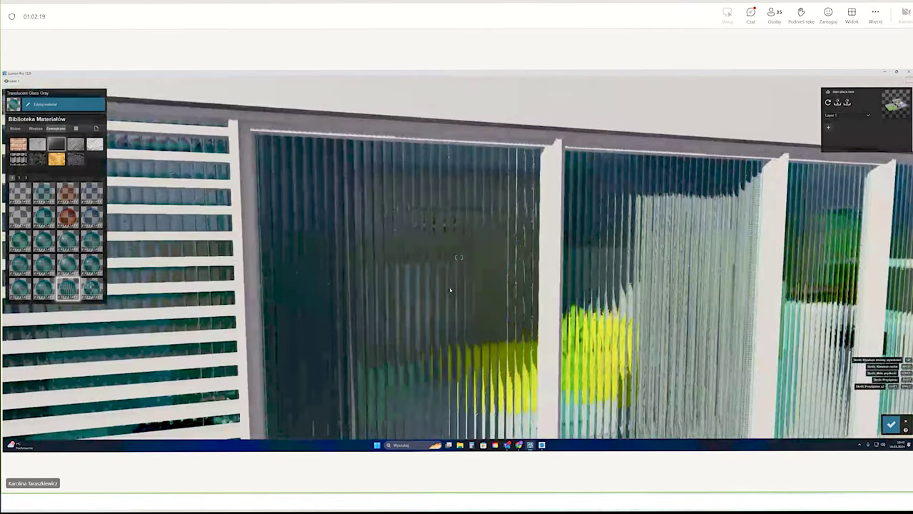
key(s)
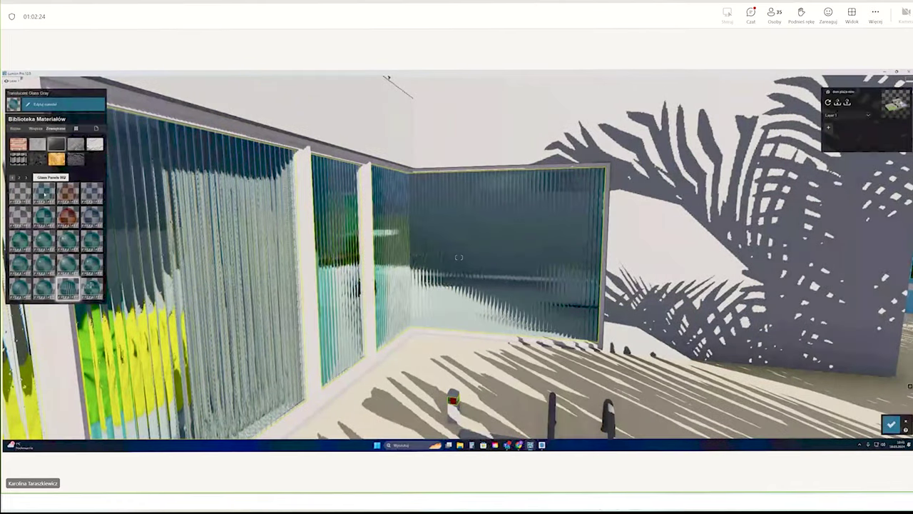
- Switch the windows to clear Glass Panels 002 and open its material settings
click(43, 191)
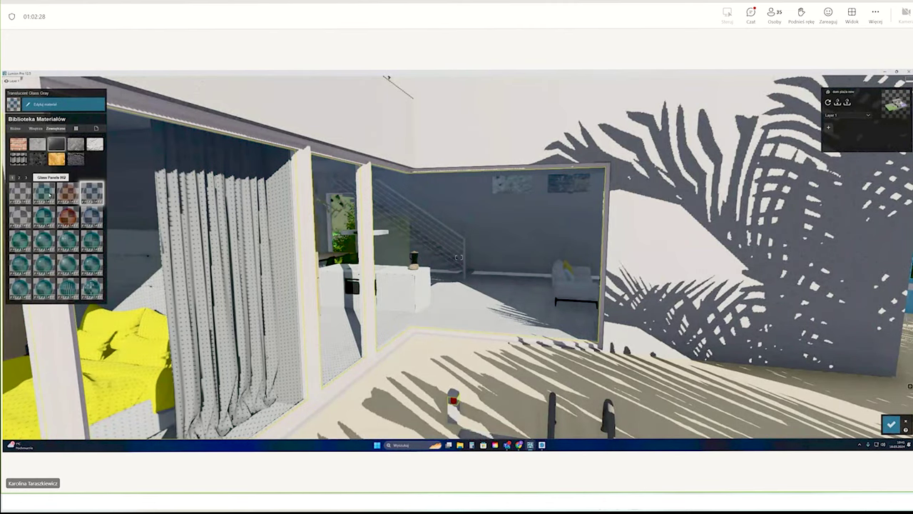
click(511, 251)
key(w)
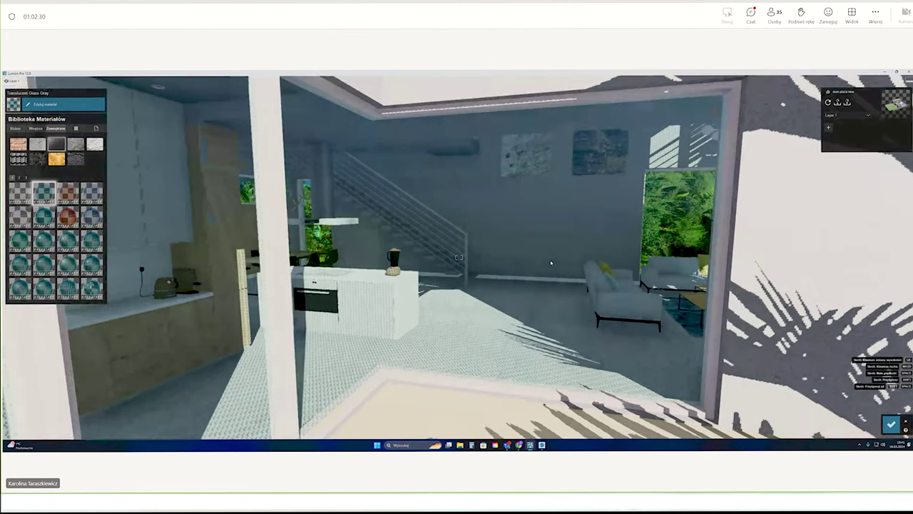
key(s)
key(a)
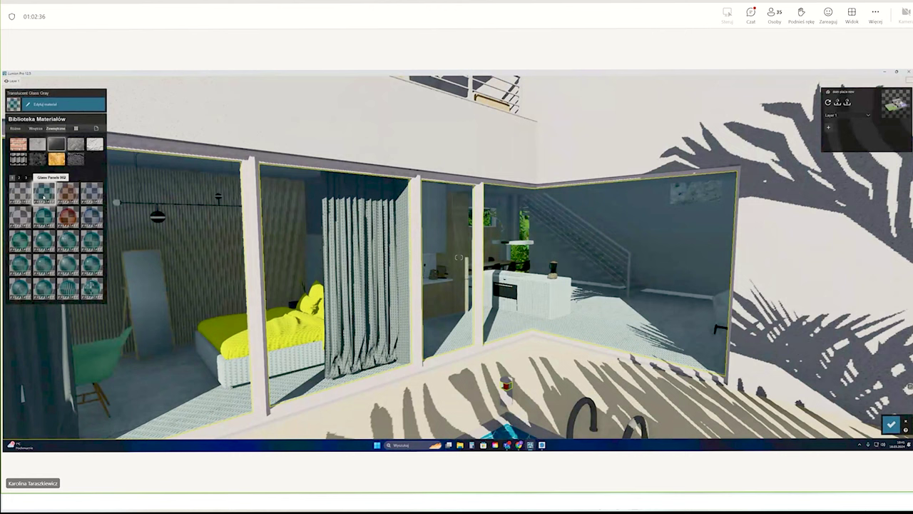
click(43, 194)
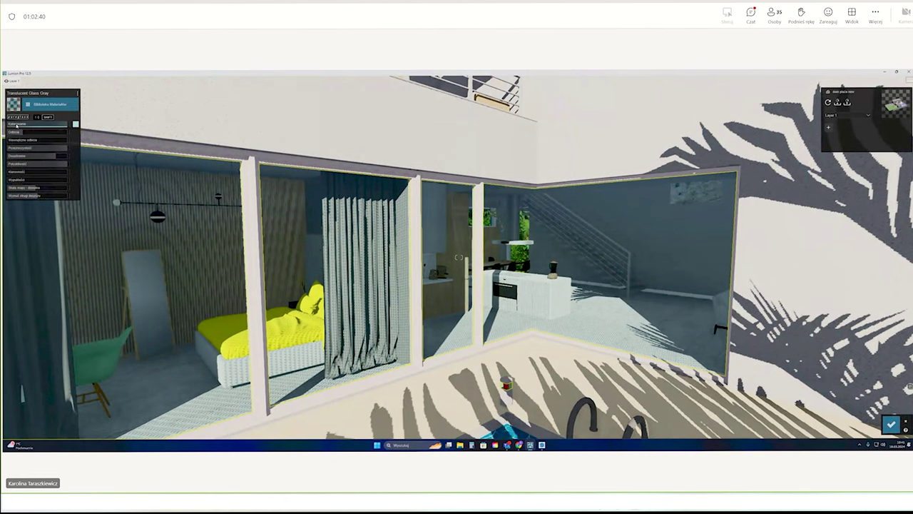
- Adjust glass colourization, set reflections to 0.0, and tune transparency so the panes look clear
mouse_move(8, 125)
mouse_down()
mouse_move(64, 125)
mouse_move(31, 129)
mouse_up()
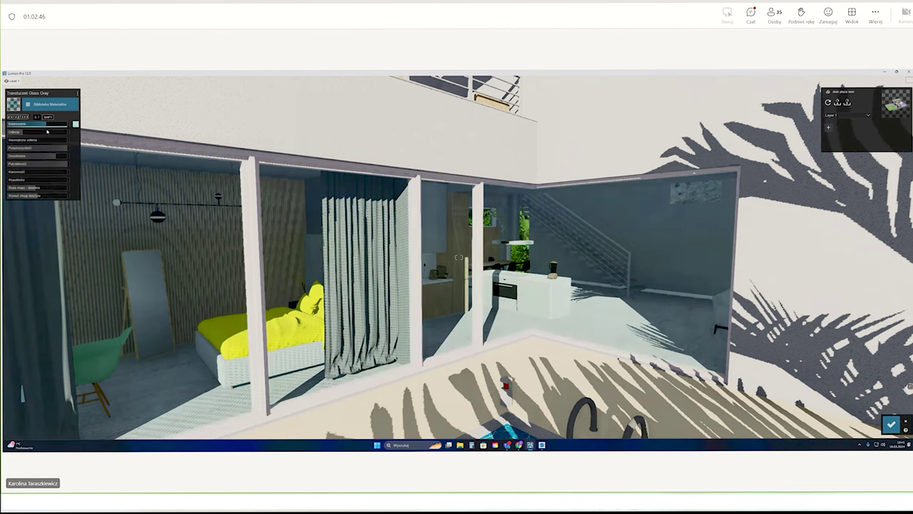
drag(47, 131, 11, 144)
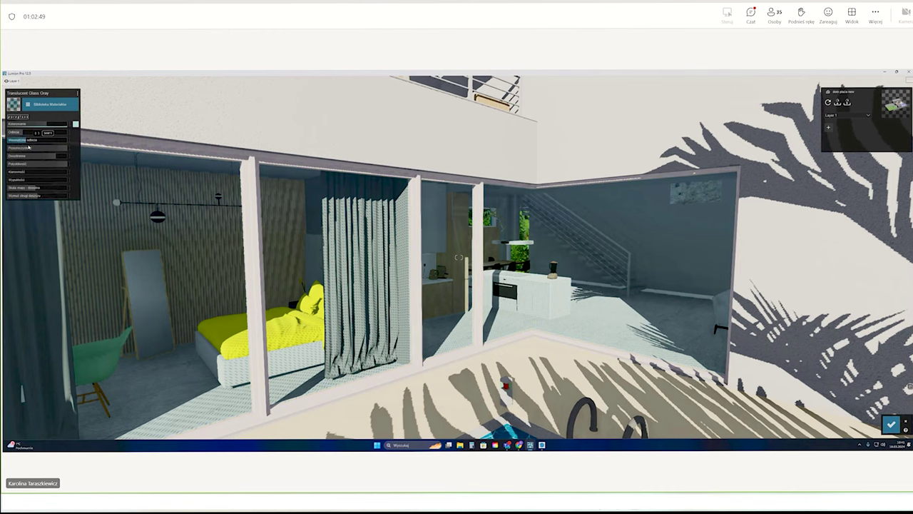
click(36, 147)
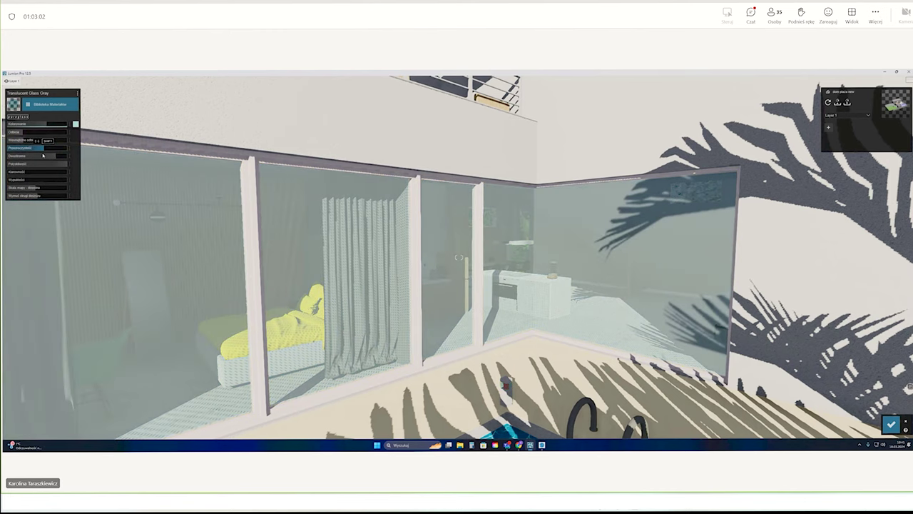
drag(34, 155, 62, 160)
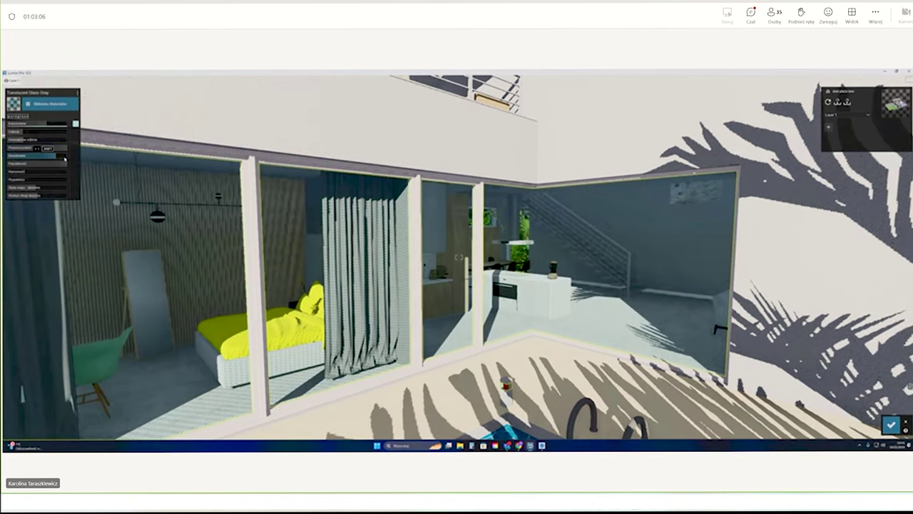
drag(36, 168, 55, 156)
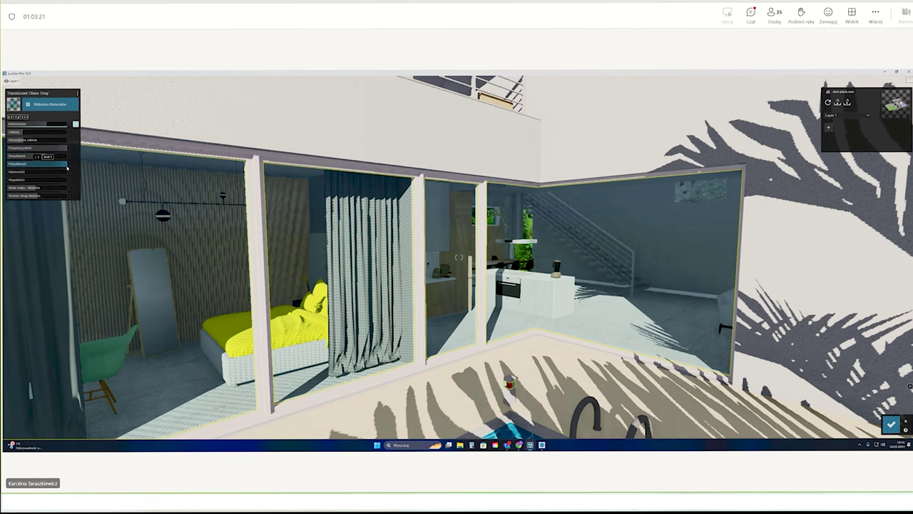
mouse_move(67, 167)
mouse_down()
mouse_move(18, 174)
mouse_move(73, 190)
mouse_move(20, 194)
mouse_up()
click(15, 182)
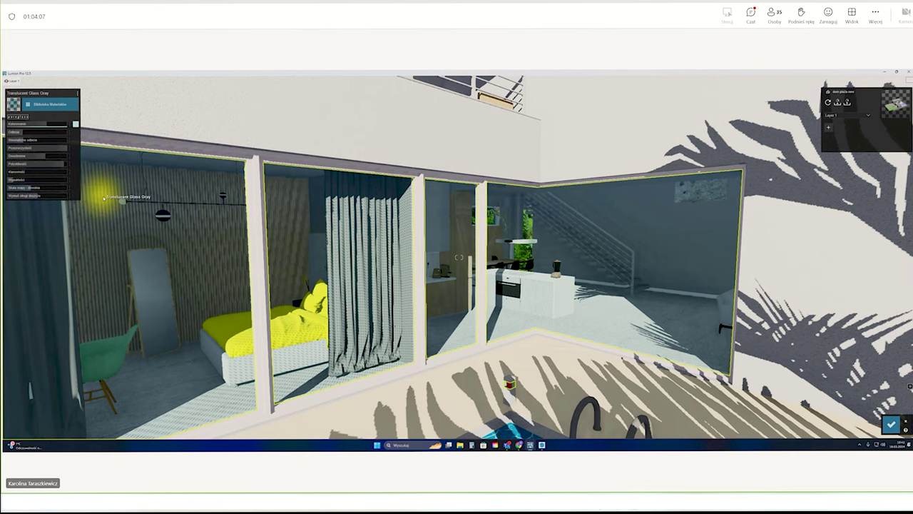
- Make the bedroom window glass more reflective
scroll(150, 285, up, 3)
scroll(150, 285, up, 3)
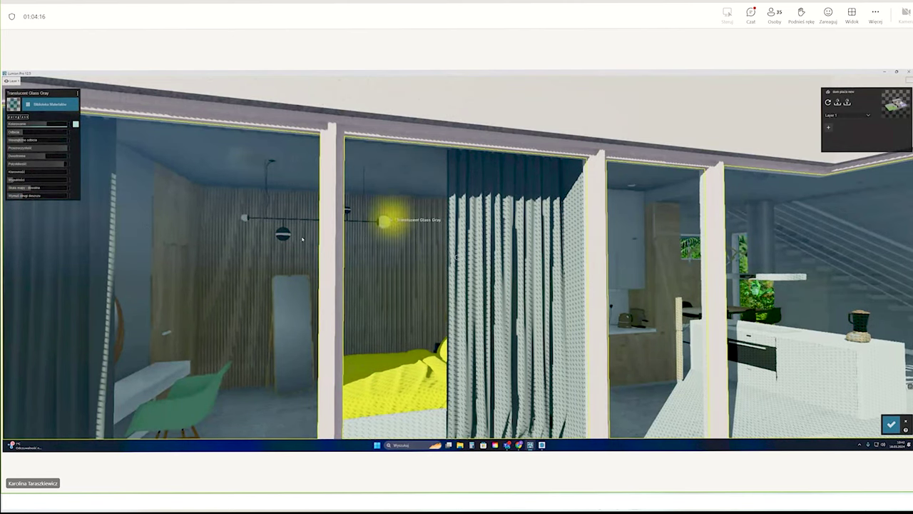
scroll(425, 261, up, 5)
key(a)
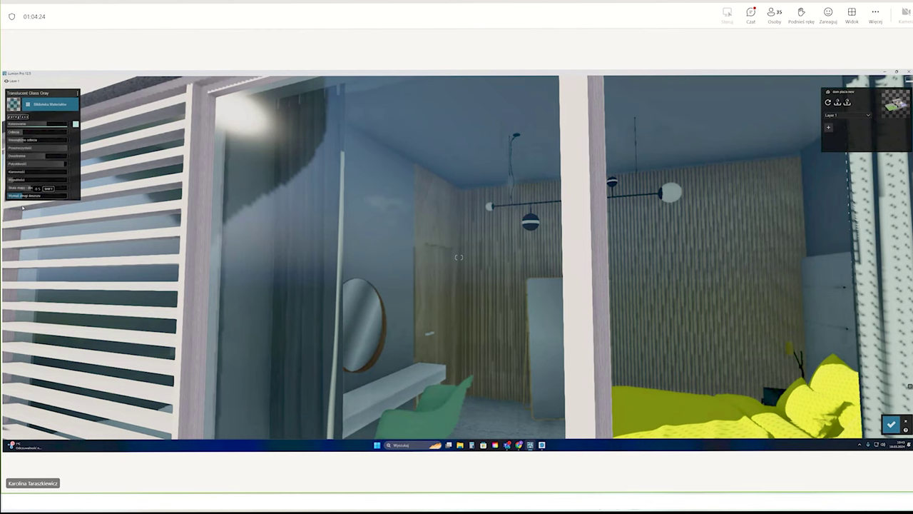
right_drag(317, 138, 272, 265)
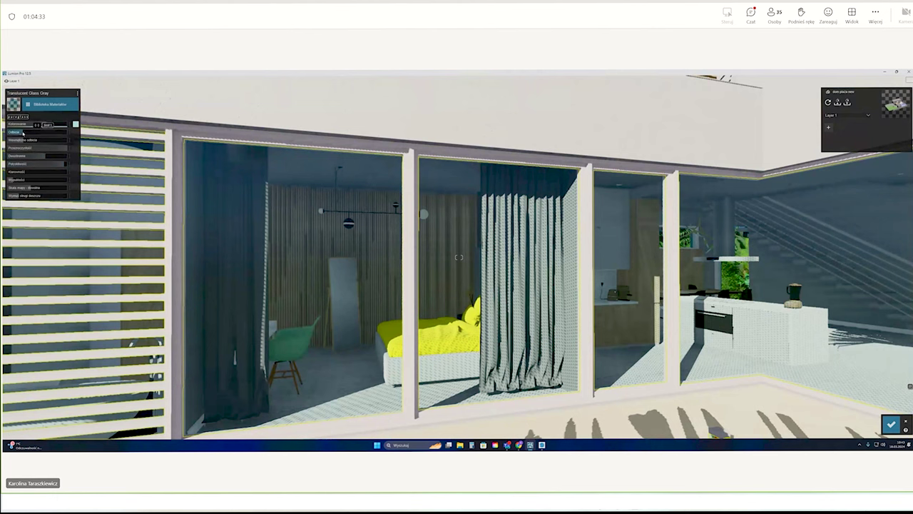
drag(22, 132, 39, 140)
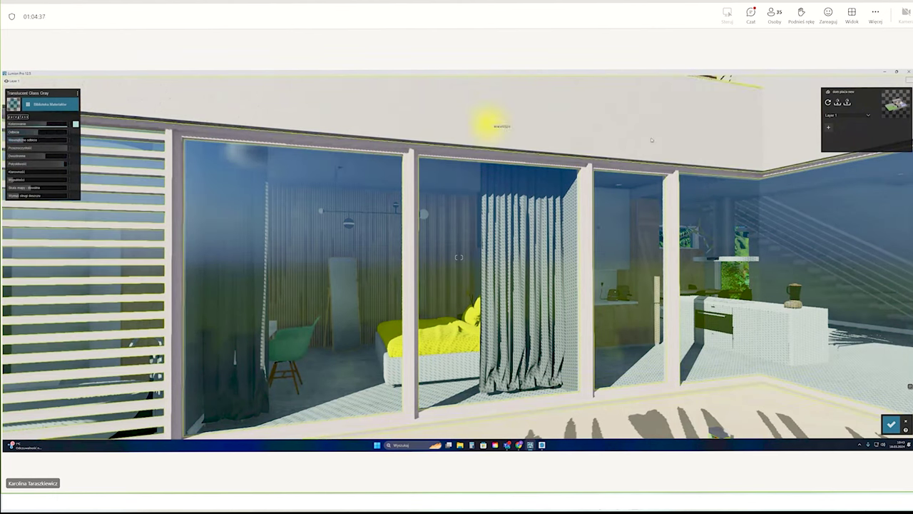
- Bring the pool and louvred screen into view and return to the material library
key(w)
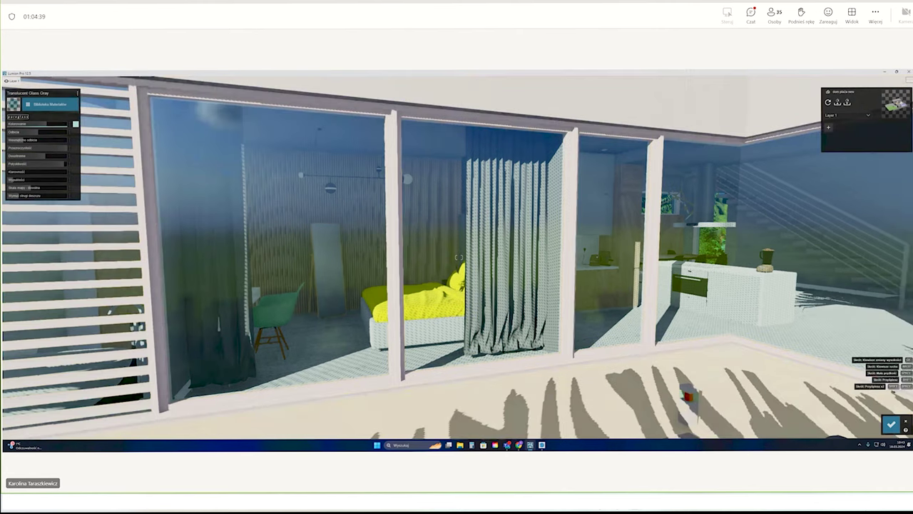
key(s)
right_drag(459, 257, 273, 176)
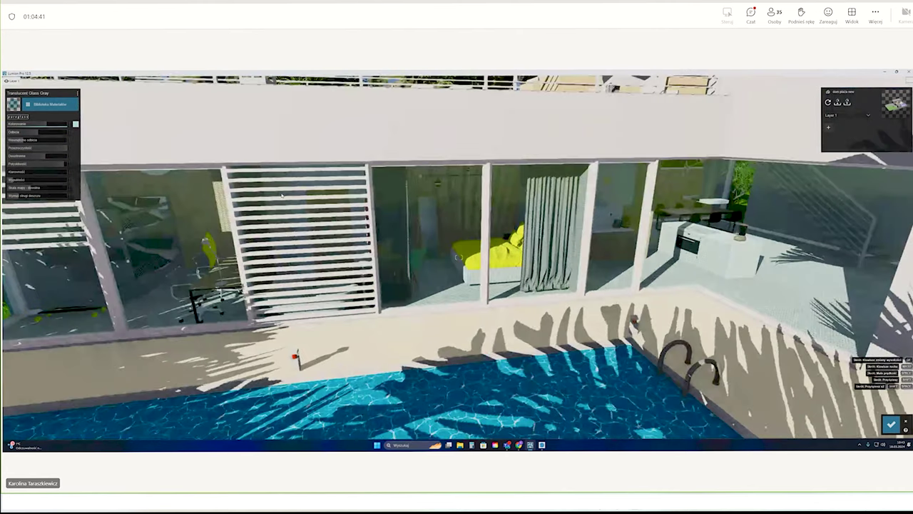
click(274, 176)
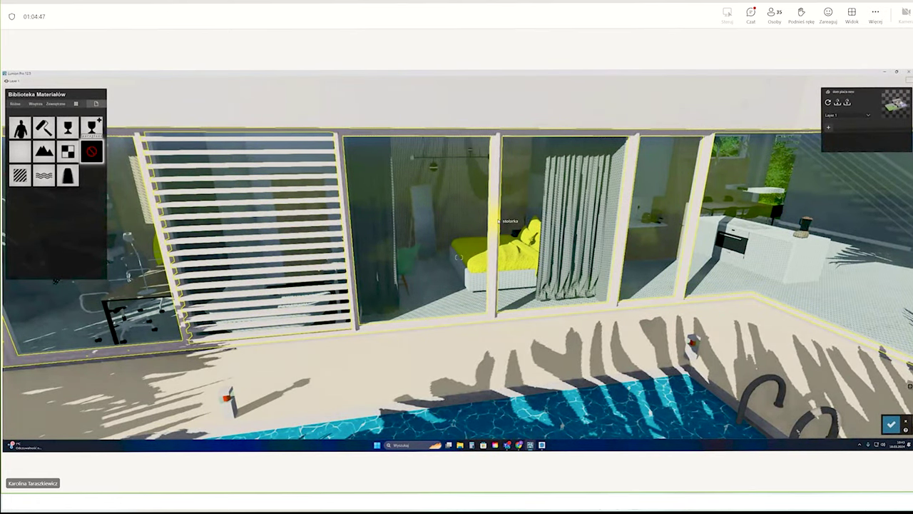
- Apply a Standard material to the window frames and approach the mullion under the eave
scroll(498, 220, up, 5)
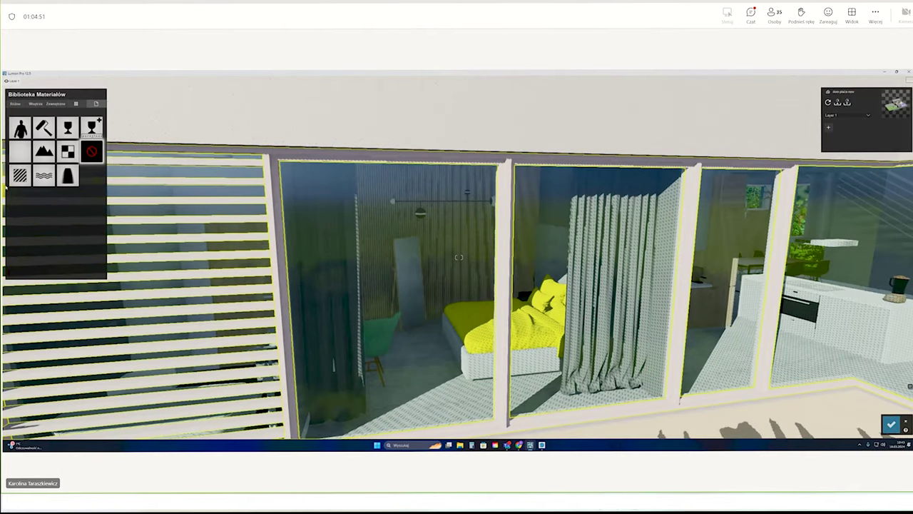
click(503, 203)
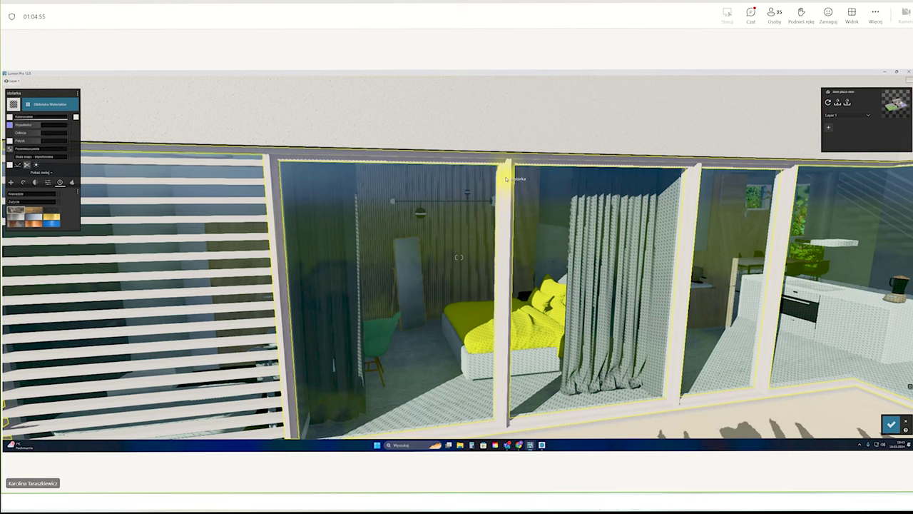
click(49, 104)
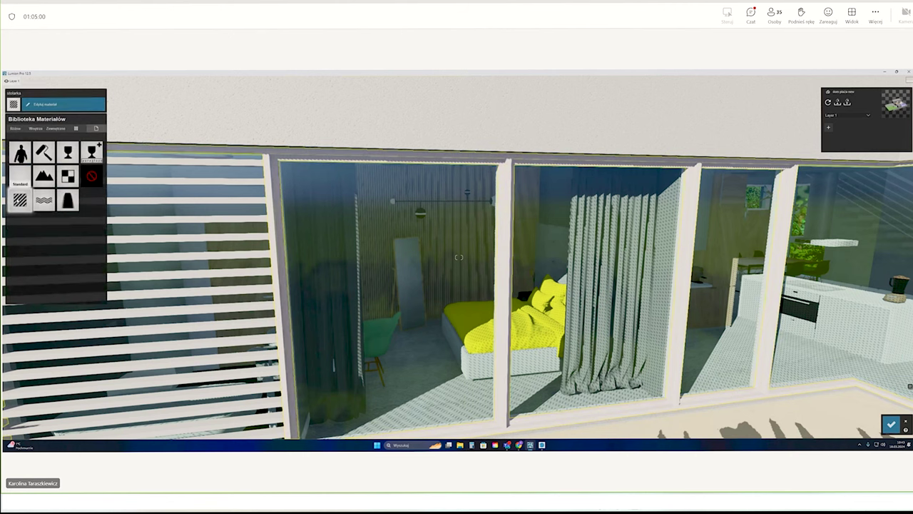
click(20, 175)
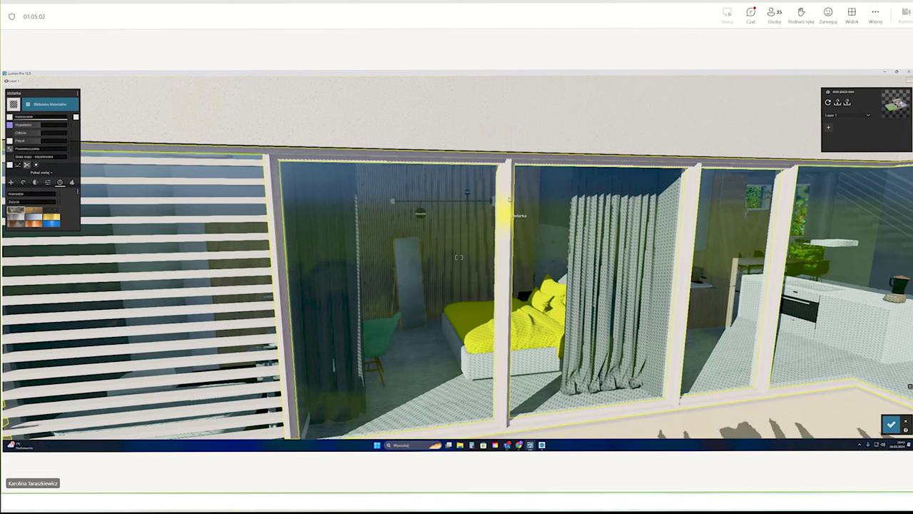
key(w)
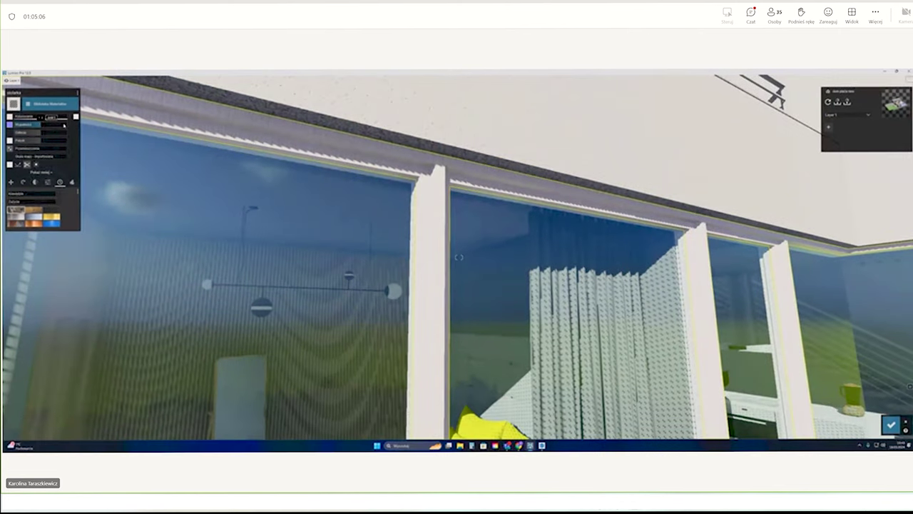
key(w)
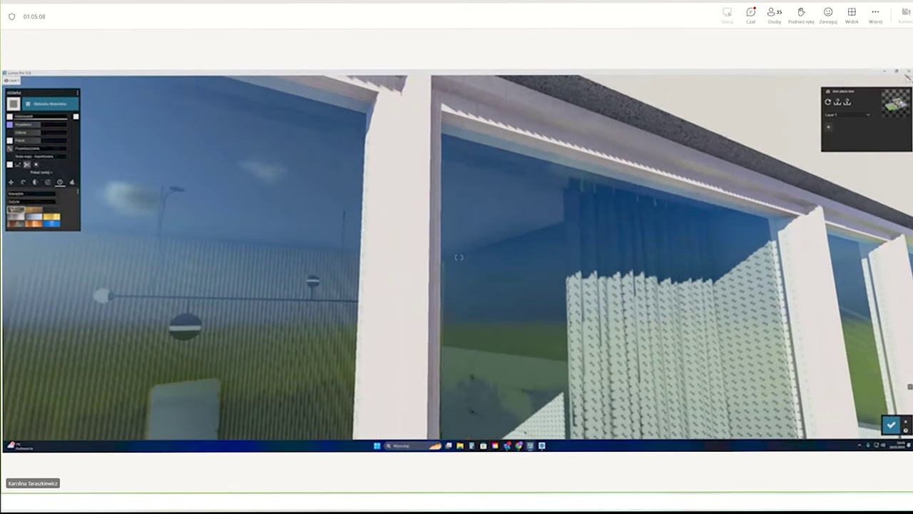
right_drag(458, 257, 458, 228)
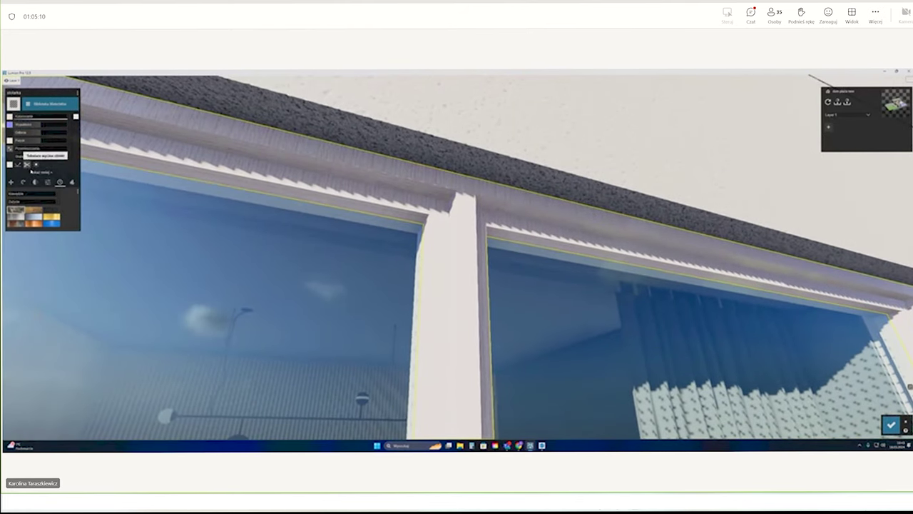
mouse_move(68, 80)
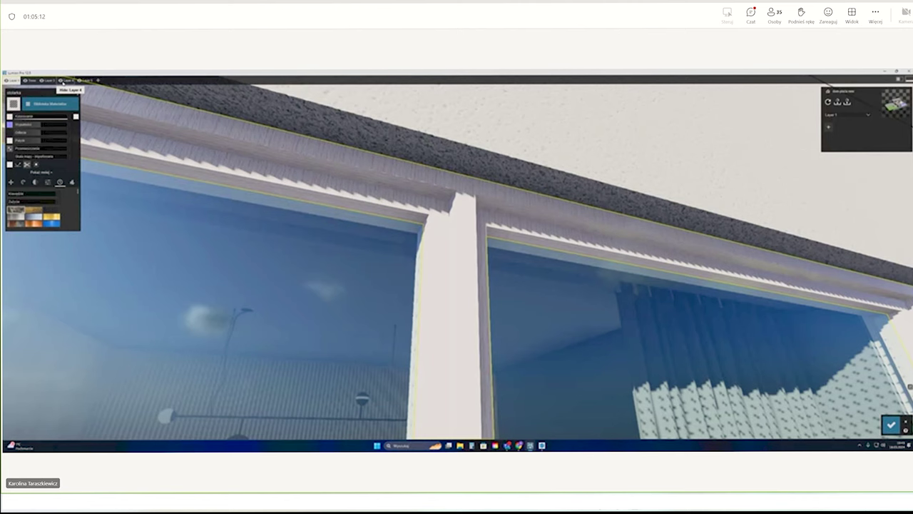
- Apply Wood 003 1024 from Outdoor > Wood to the frames and rotate its texture
click(45, 105)
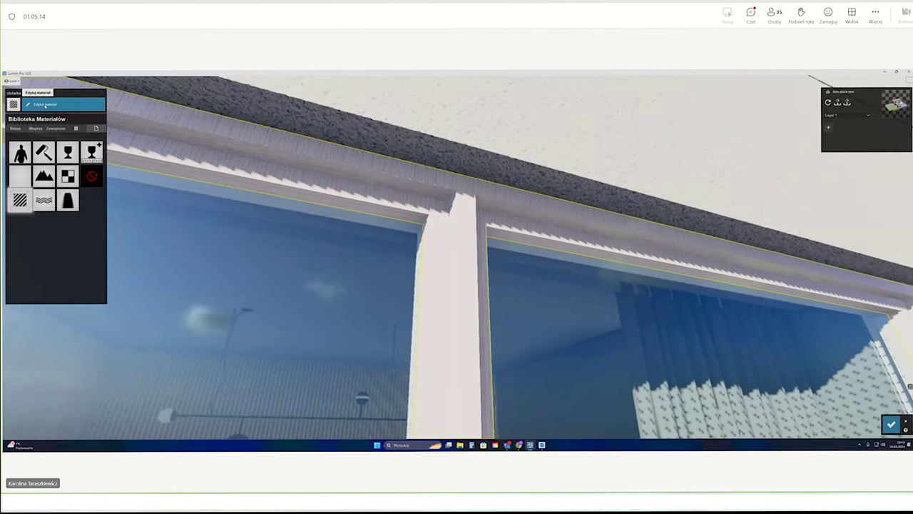
click(52, 129)
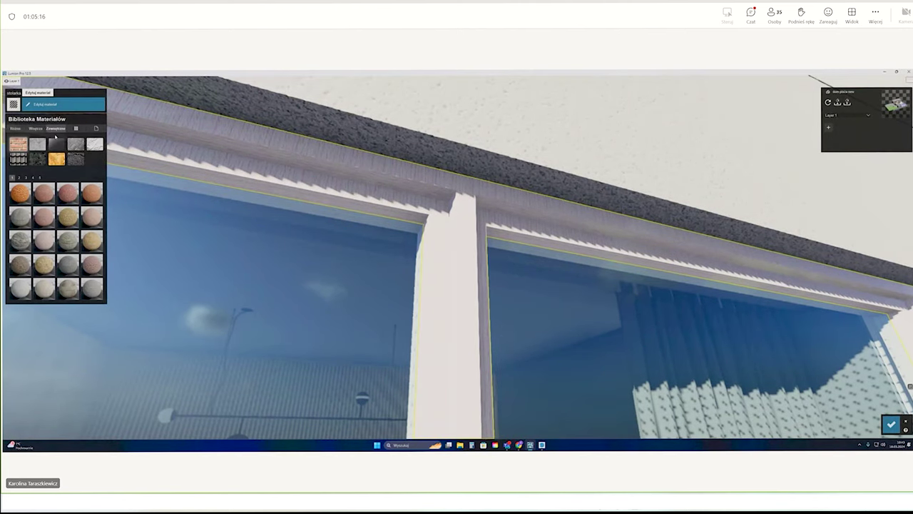
click(57, 156)
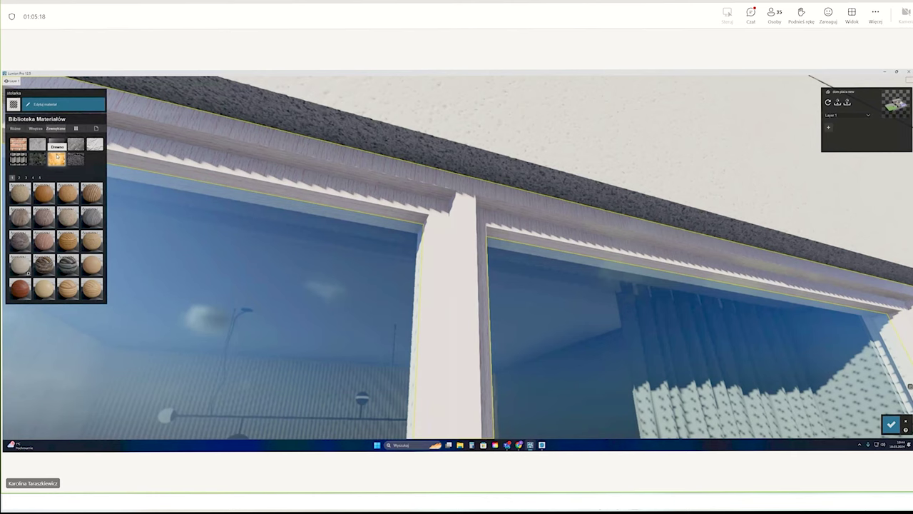
click(43, 289)
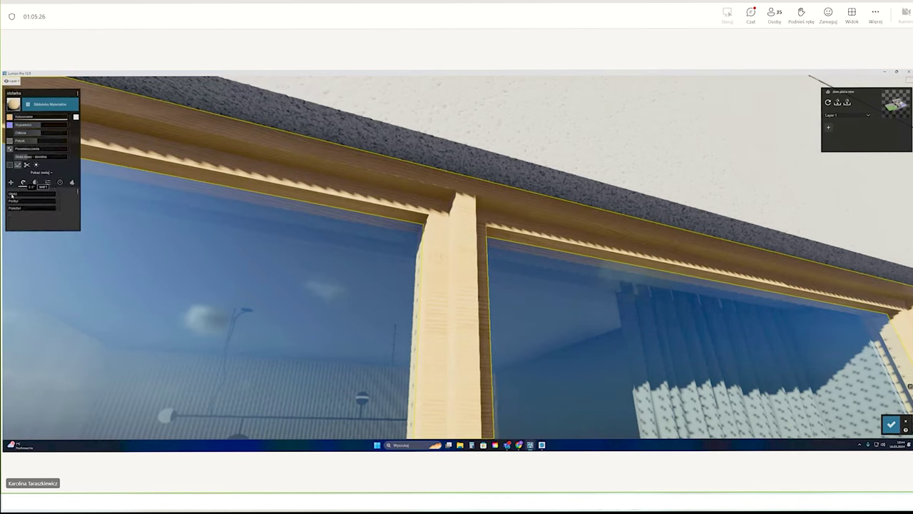
drag(11, 194, 17, 207)
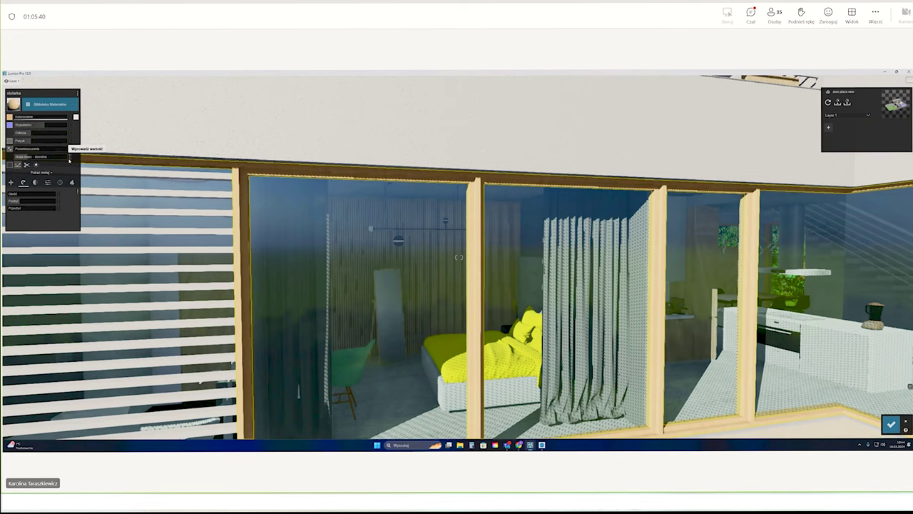
- Turn the view to the louvred screen and show its outdoor material choices
key(d)
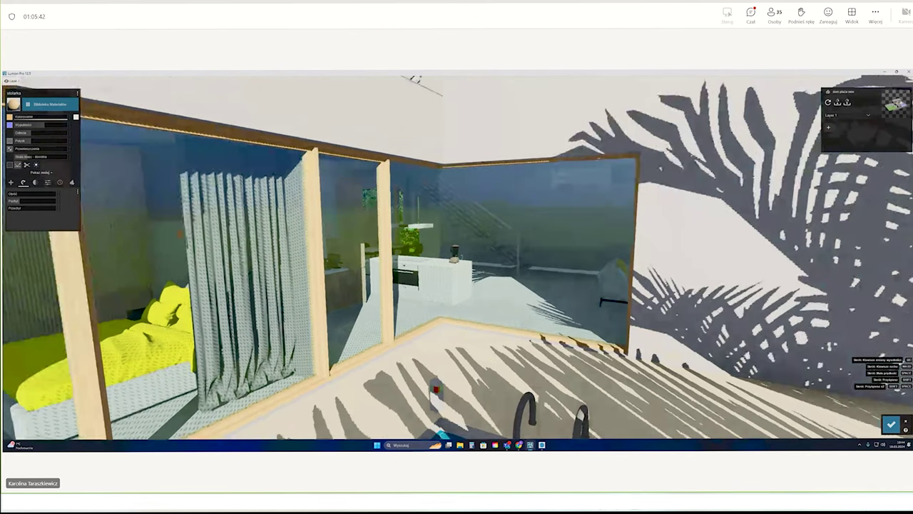
right_drag(457, 257, 134, 75)
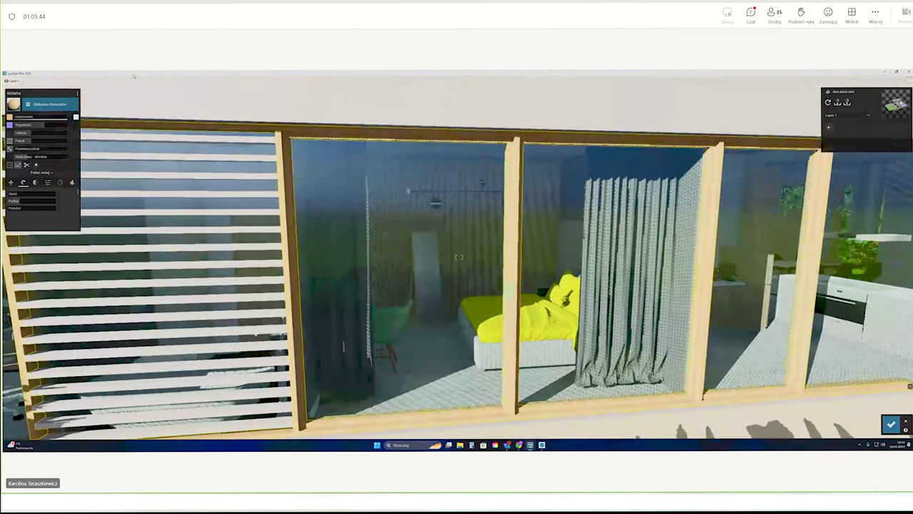
click(47, 104)
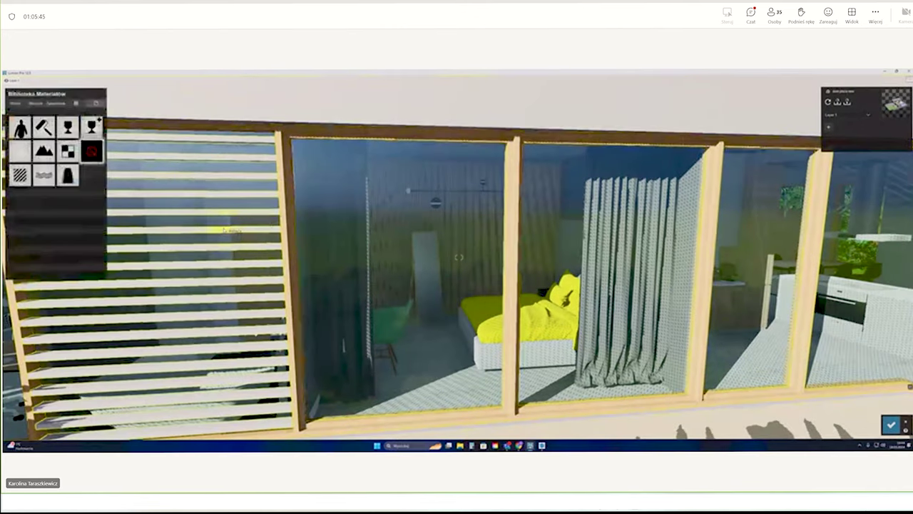
click(56, 104)
- Apply a tan wood finish to the louvred screen
click(43, 240)
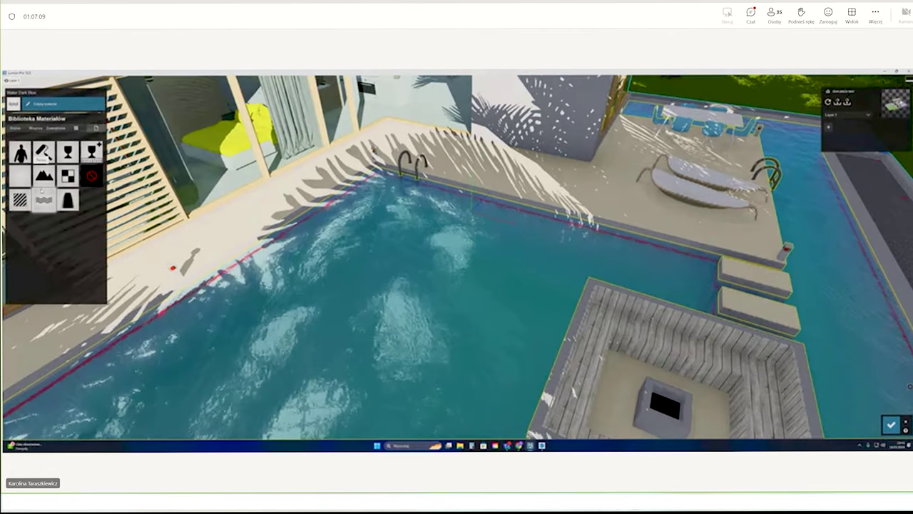
- Open the Nature water materials and apply Azure Pool water to the pool
click(62, 129)
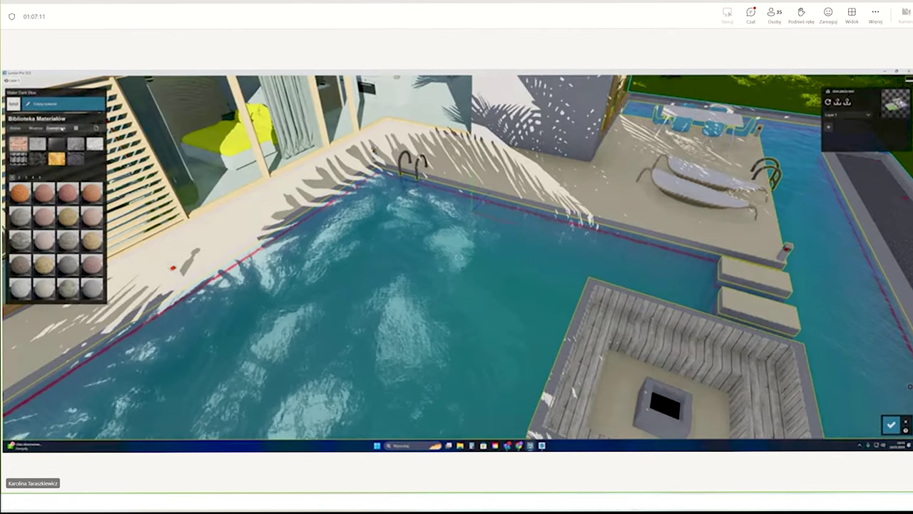
click(41, 130)
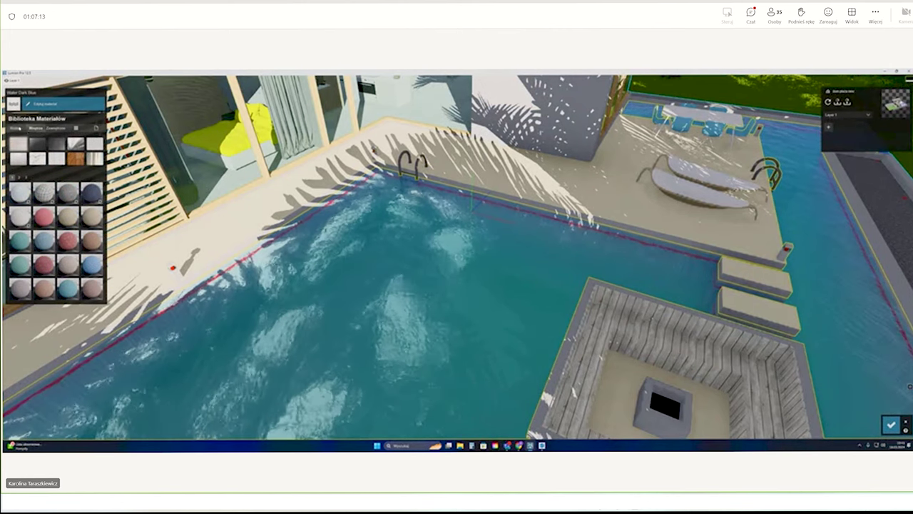
click(15, 129)
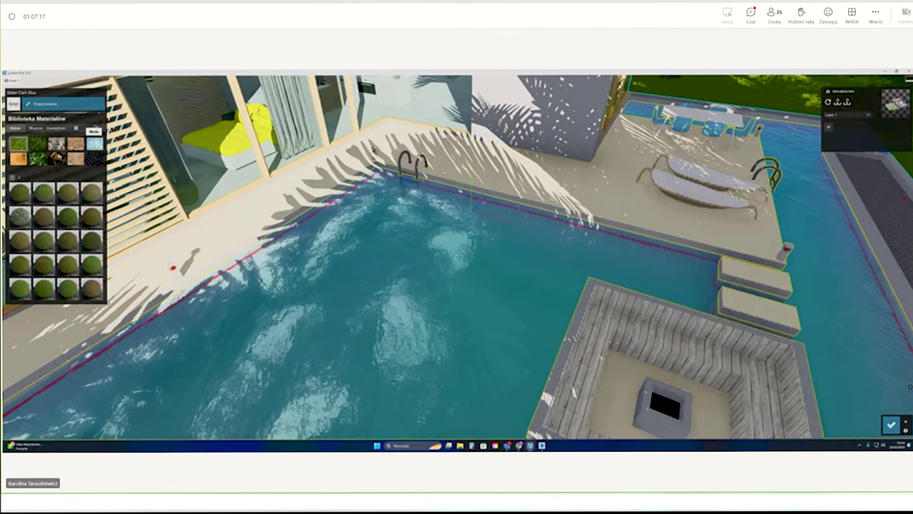
click(94, 144)
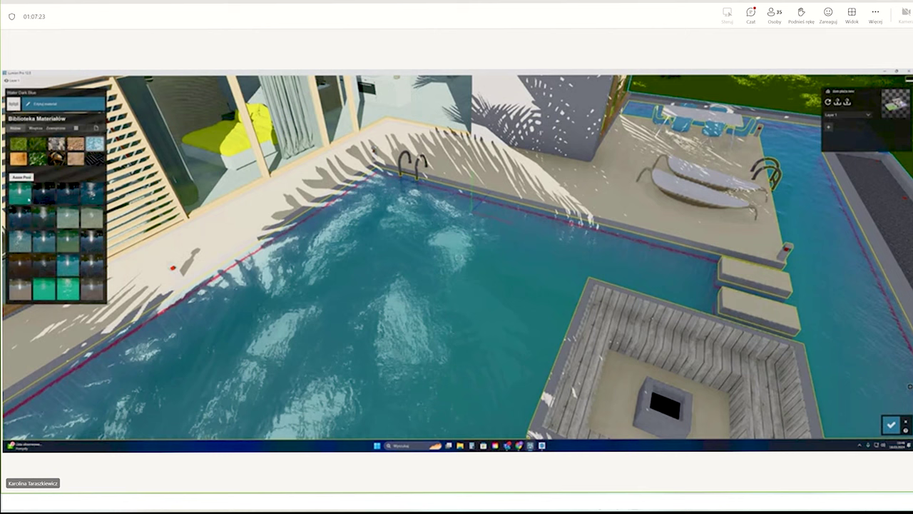
click(20, 190)
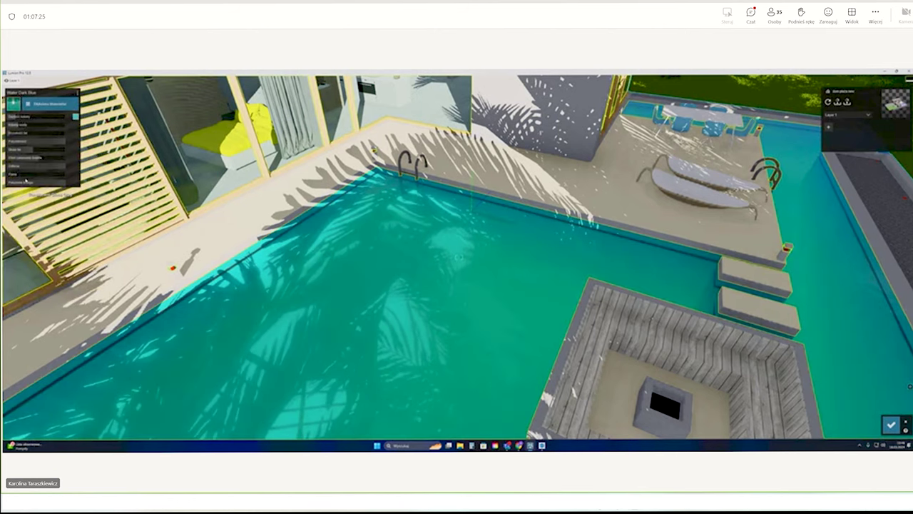
click(50, 103)
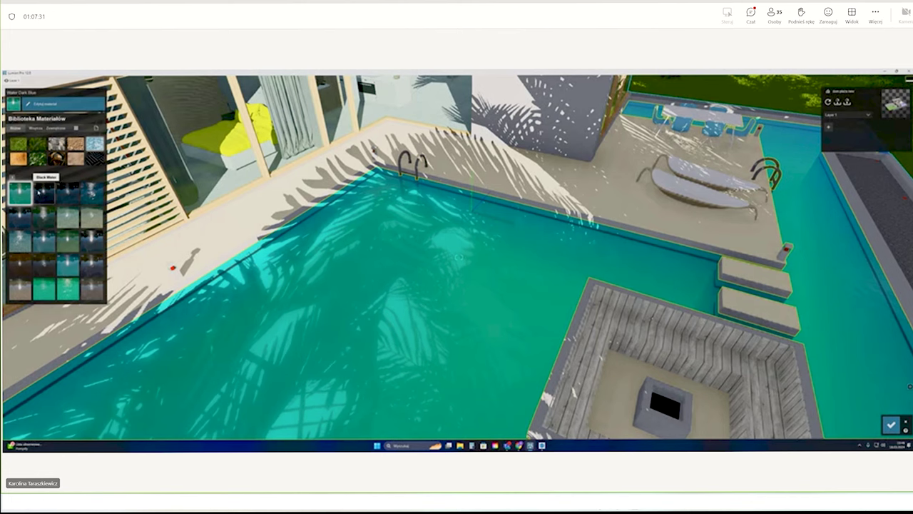
- Try Black Water, Blue Ocean, Clear Lake, Calm Tropical, Clear Ocean, Flat Water and others, ending on murky brown
click(43, 191)
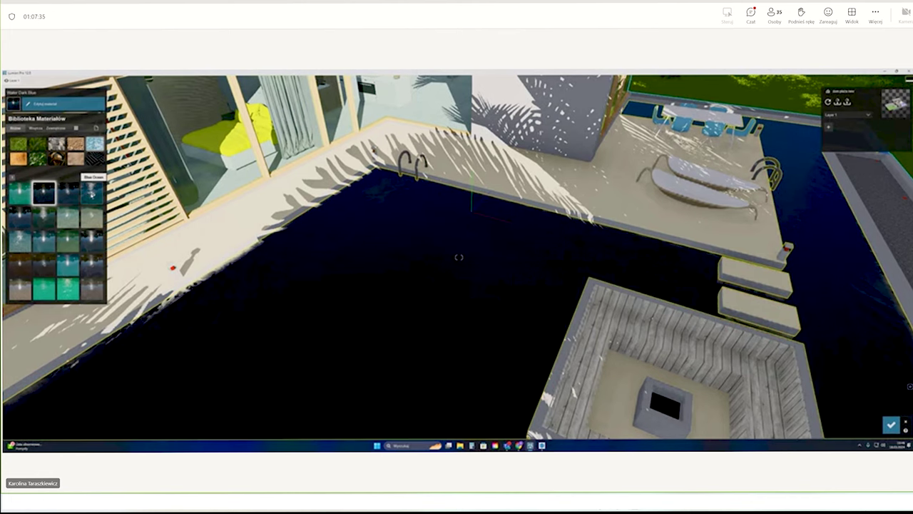
click(92, 192)
click(92, 214)
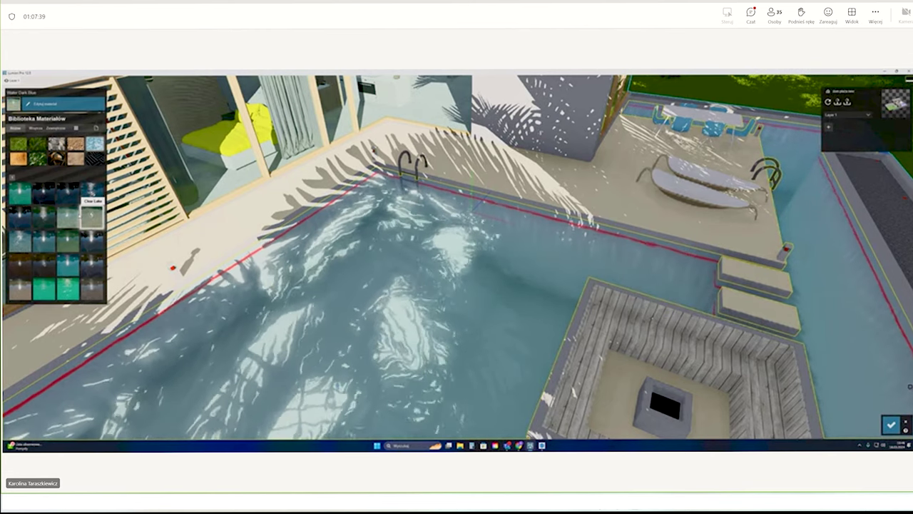
click(67, 216)
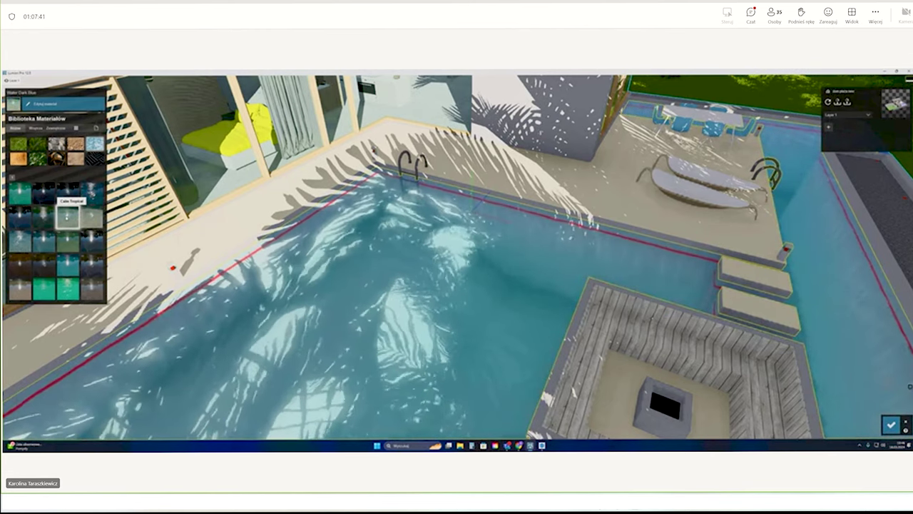
click(43, 216)
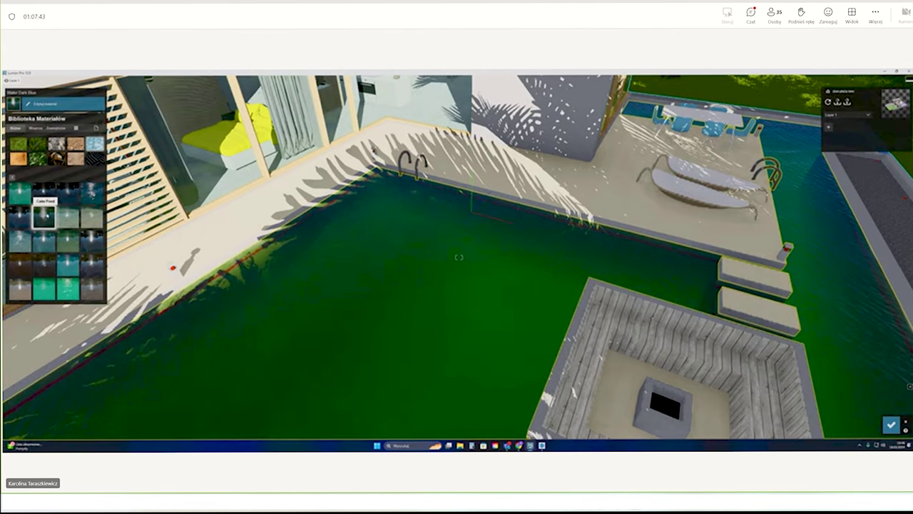
click(20, 215)
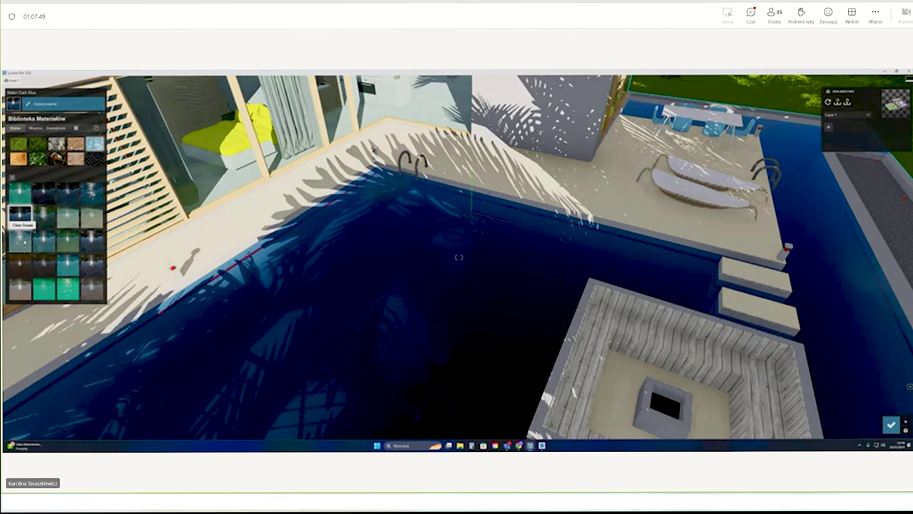
click(20, 240)
click(44, 241)
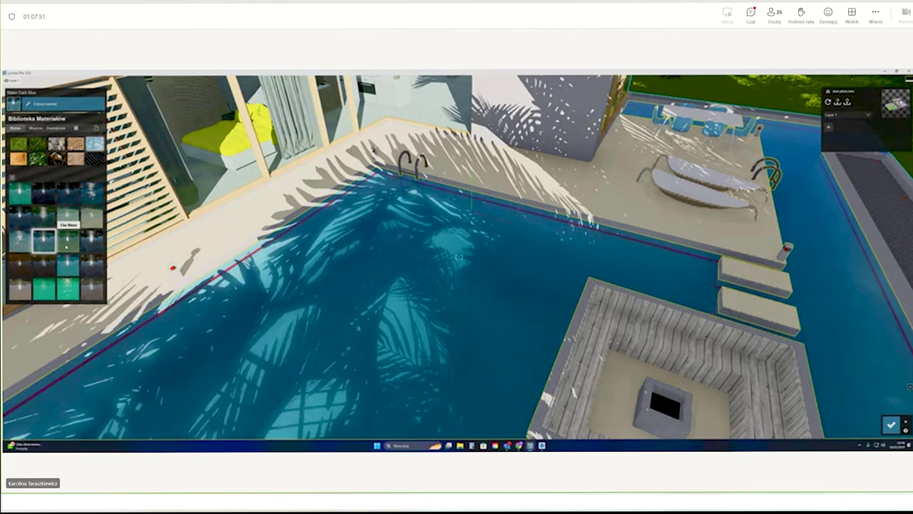
click(67, 242)
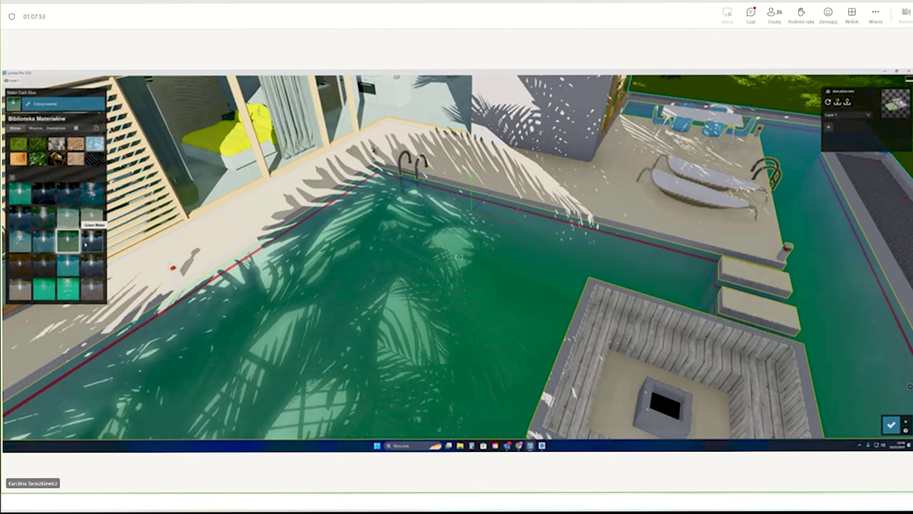
click(91, 242)
click(92, 266)
click(67, 265)
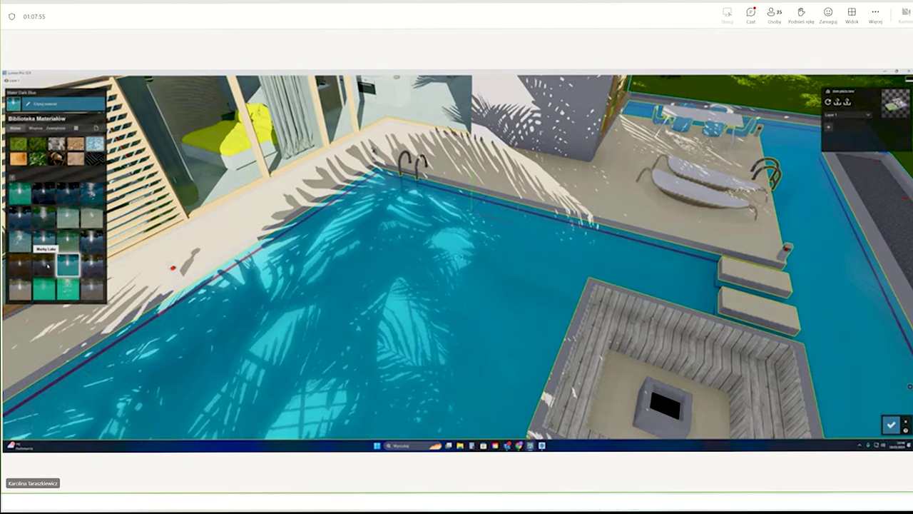
click(44, 265)
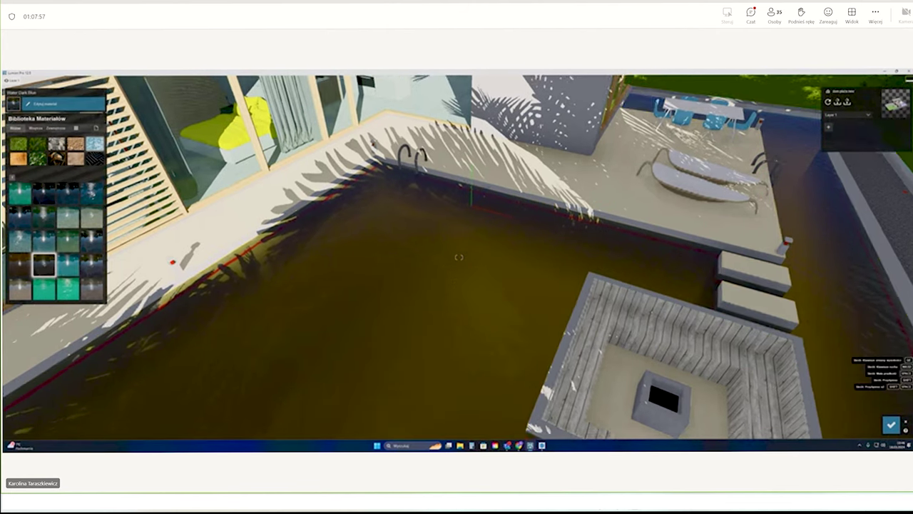
- Try Muddy Water, Tropical Ocean and other waters on the pool, then keep bright teal Azure Pool
key(w)
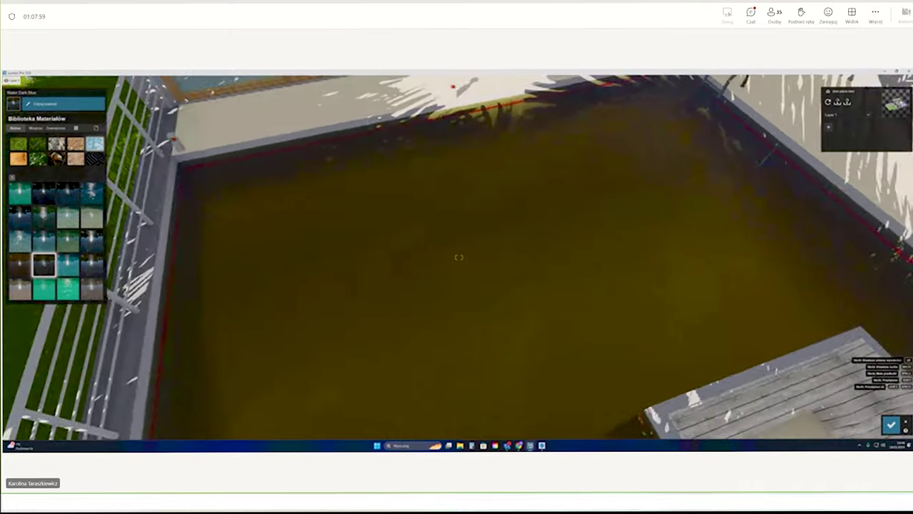
right_drag(515, 304, 514, 304)
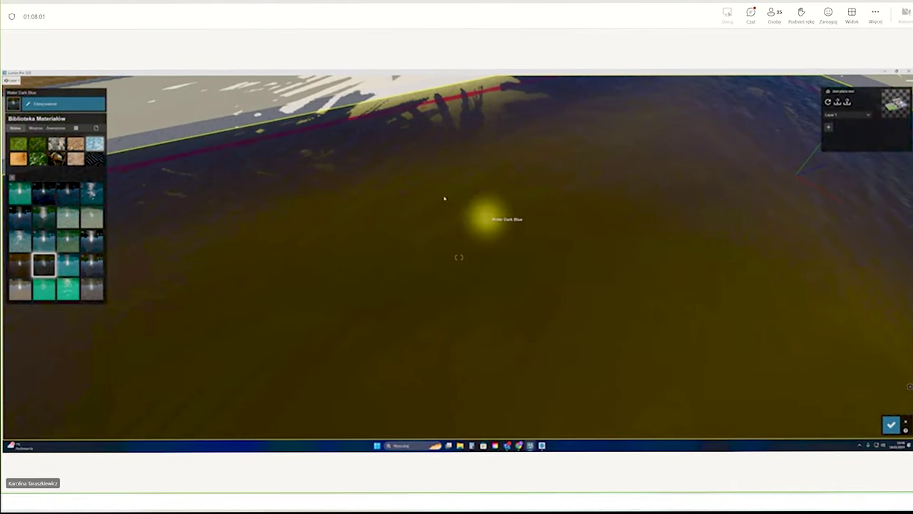
click(22, 266)
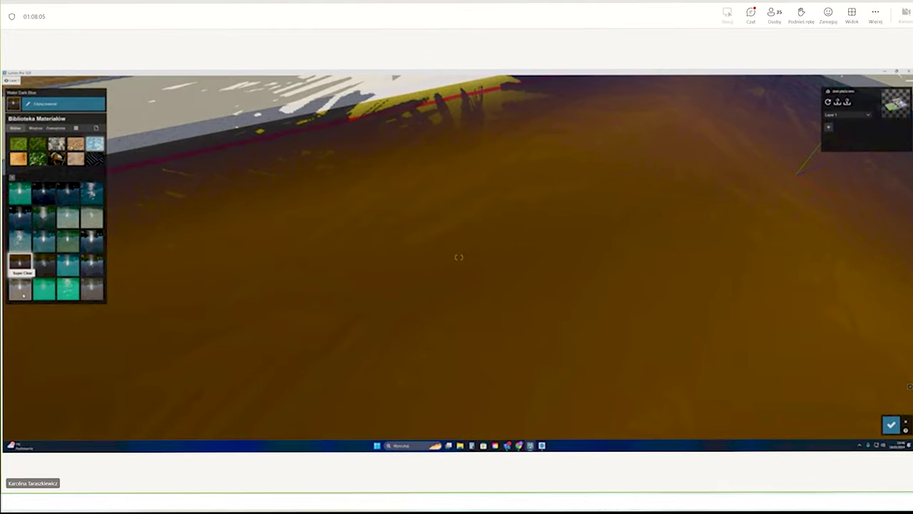
click(22, 289)
click(44, 289)
click(68, 288)
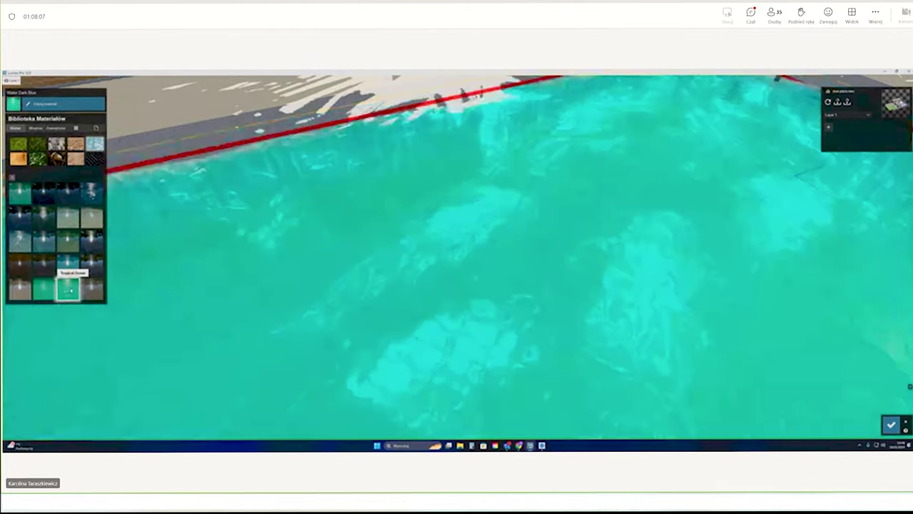
click(91, 288)
click(20, 192)
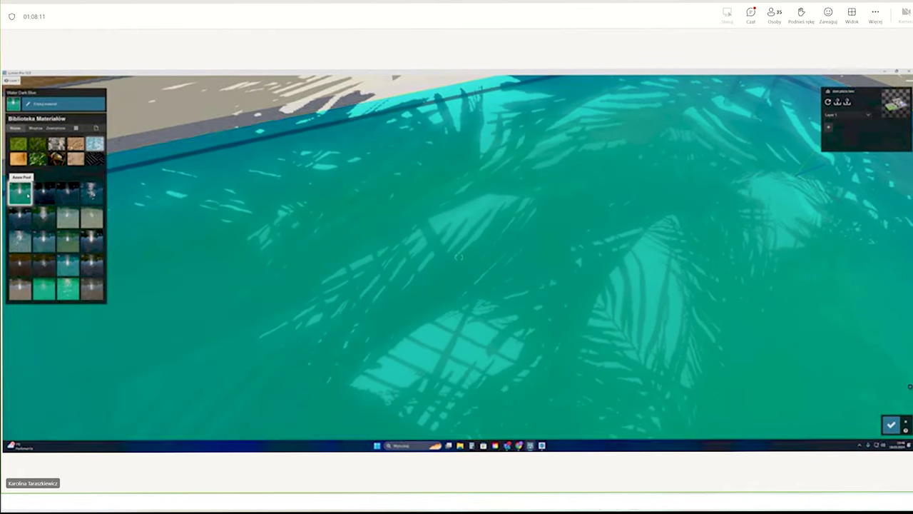
click(20, 191)
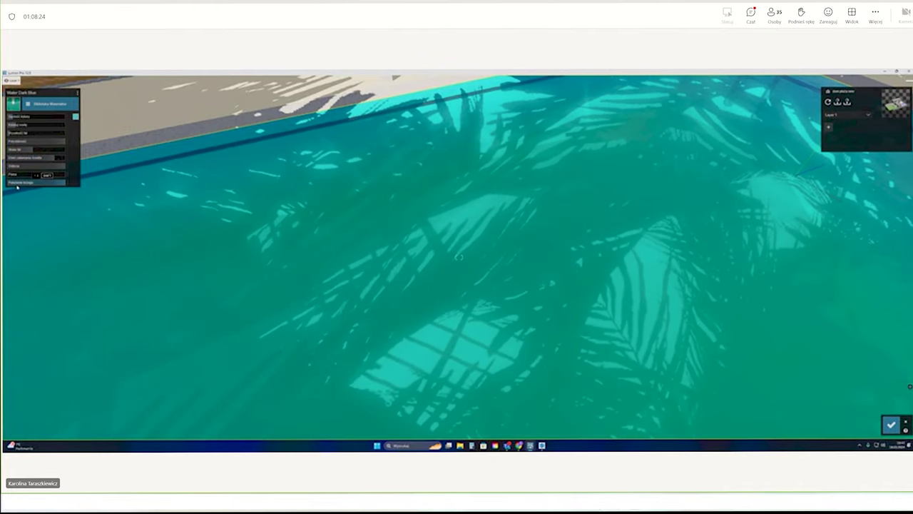
- Orbit and fly the camera until the curved steel pool ladder fills the view
scroll(469, 279, down, 5)
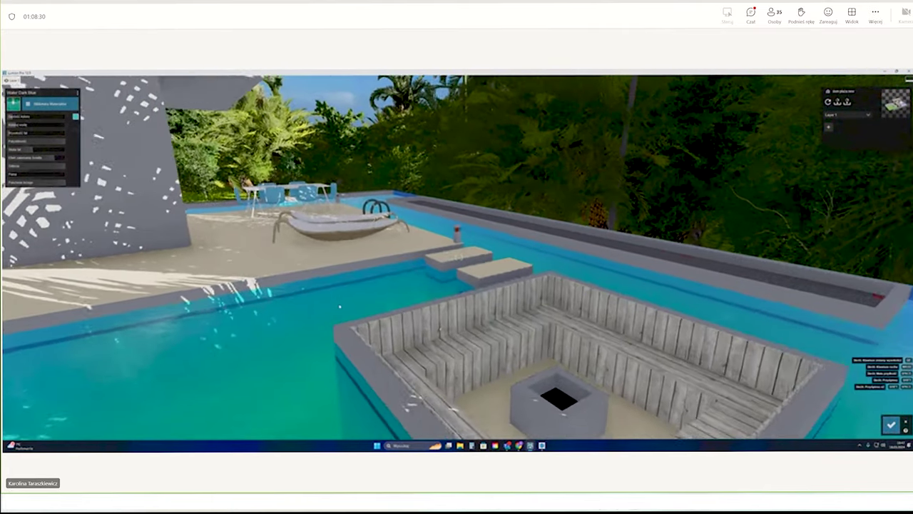
right_drag(209, 358, 107, 360)
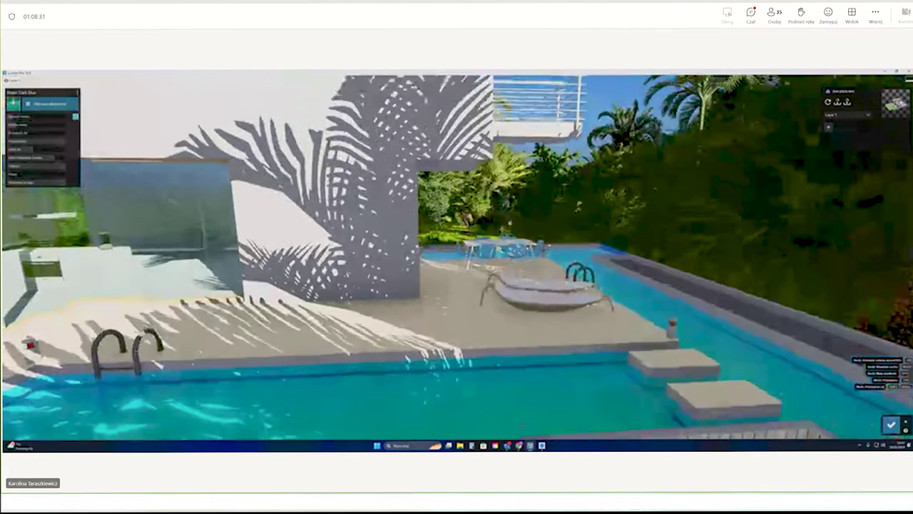
scroll(457, 257, up, 5)
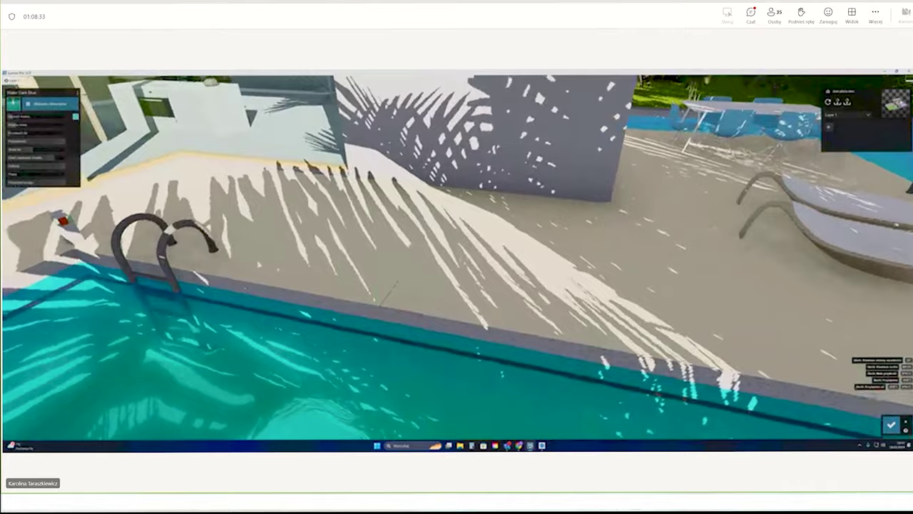
right_drag(390, 287, 441, 285)
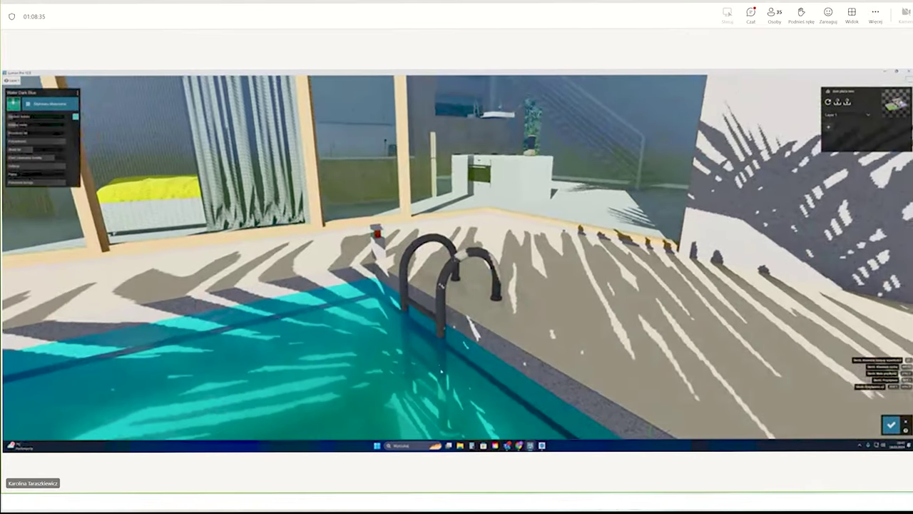
scroll(441, 285, up, 2)
scroll(435, 293, up, 2)
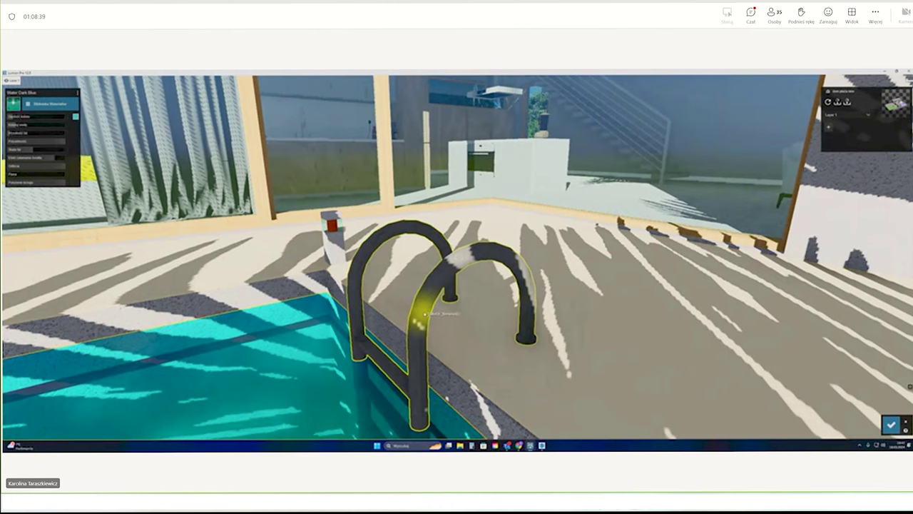
- Try mesh and bronze metals on the pool ladder, then apply Chrome from the Metale category
click(426, 314)
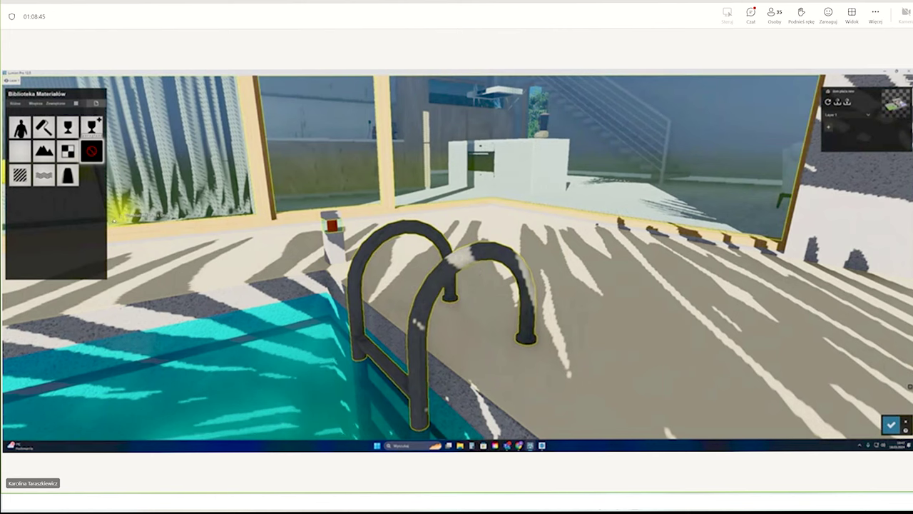
click(33, 104)
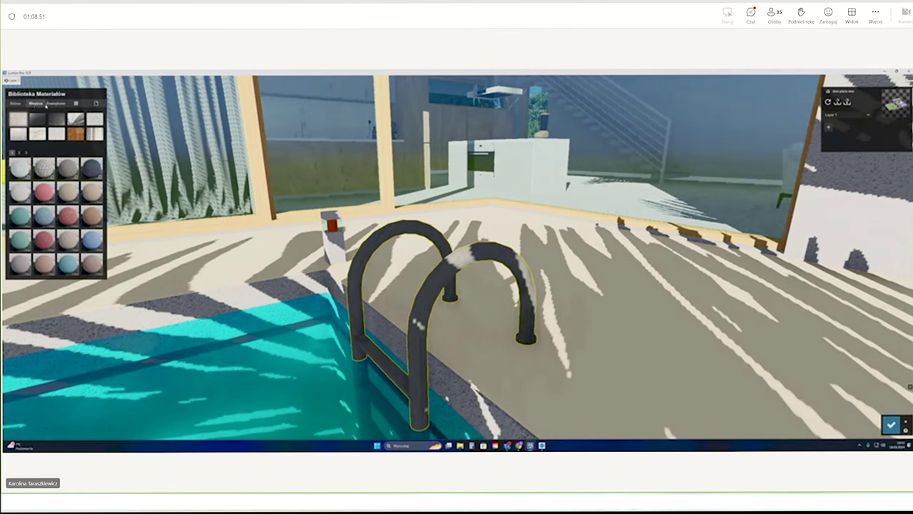
click(75, 119)
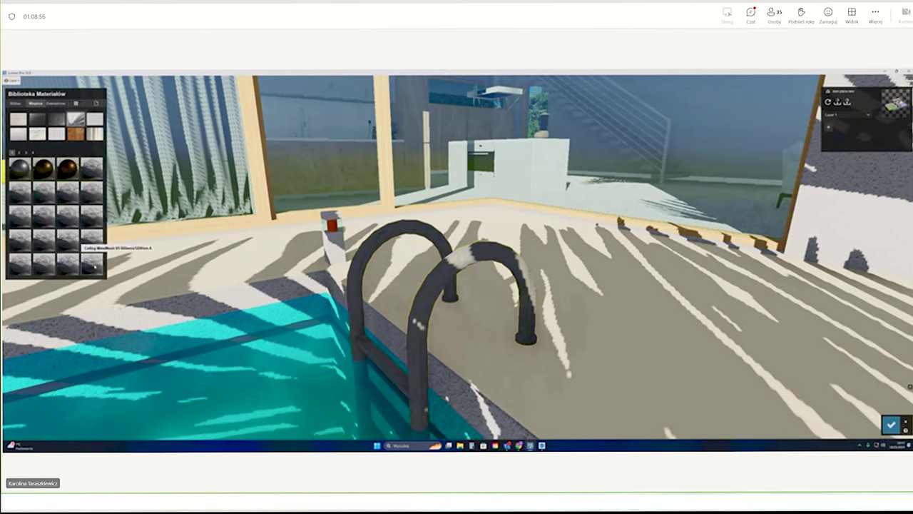
click(93, 265)
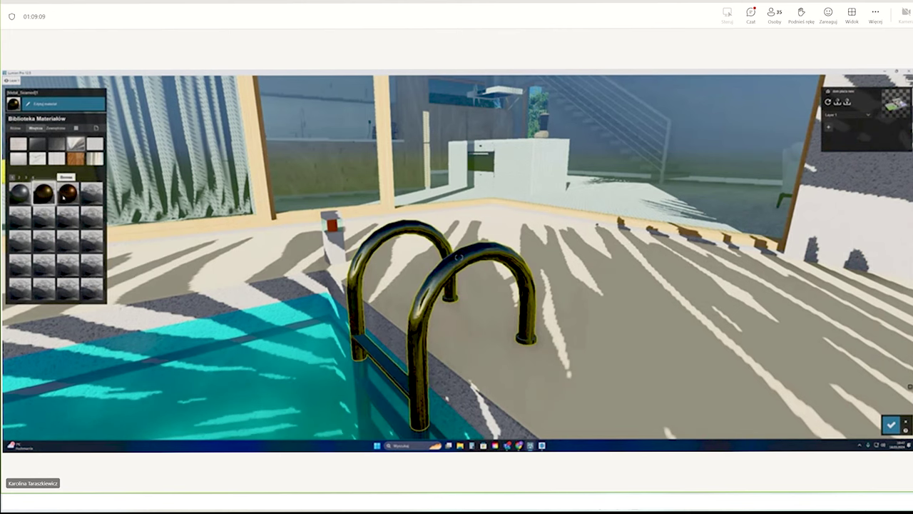
click(64, 194)
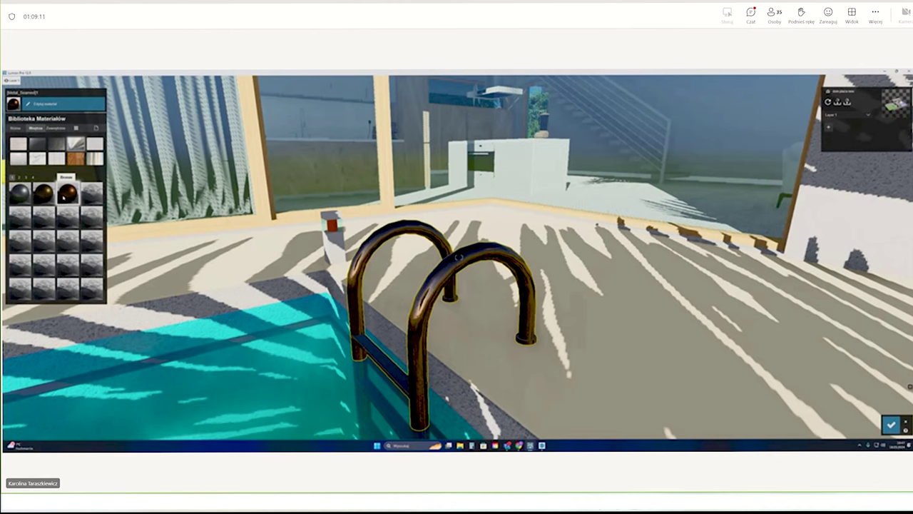
scroll(43, 214, down, 3)
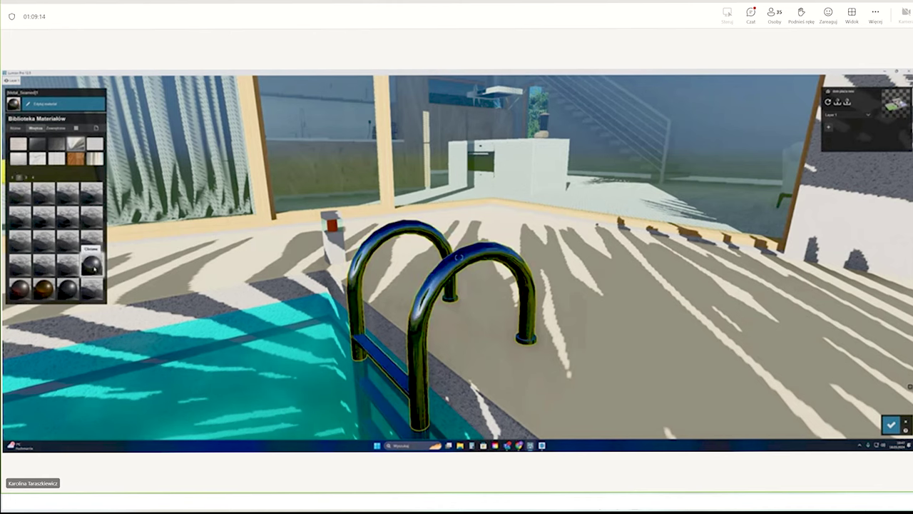
click(90, 265)
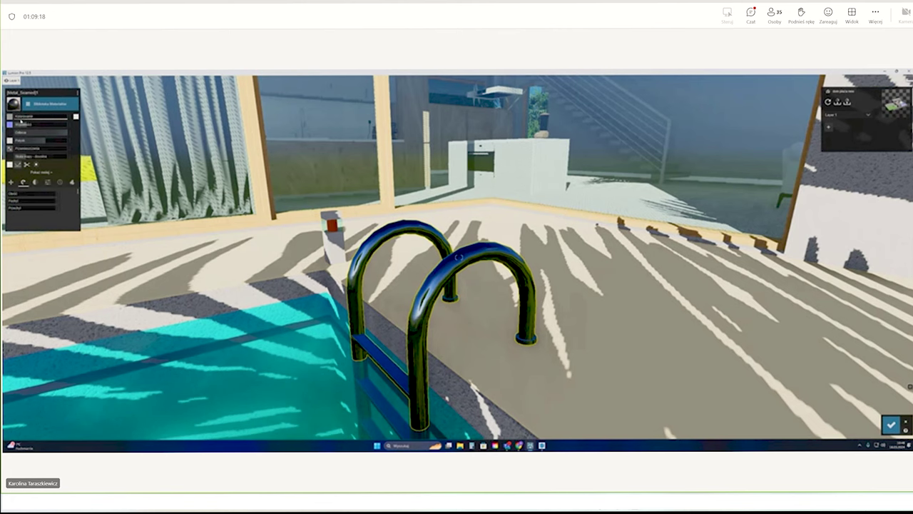
- Make the ladder's chrome darker and glossier, then reframe the view around the ladder and pool
scroll(189, 273, up, 2)
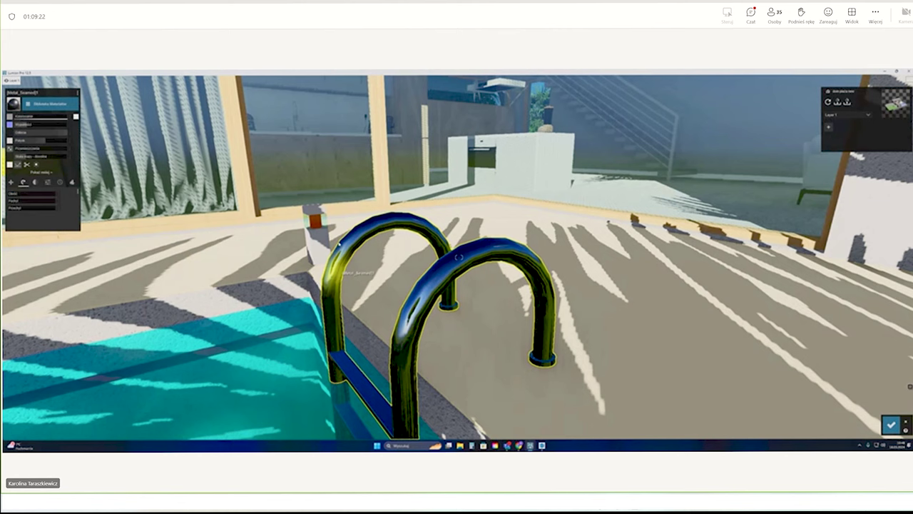
drag(44, 144, 49, 145)
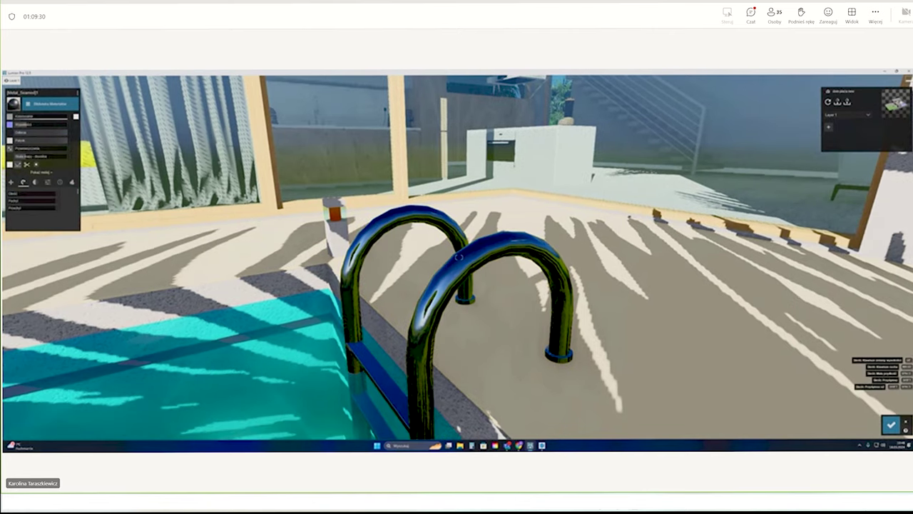
right_drag(314, 251, 500, 237)
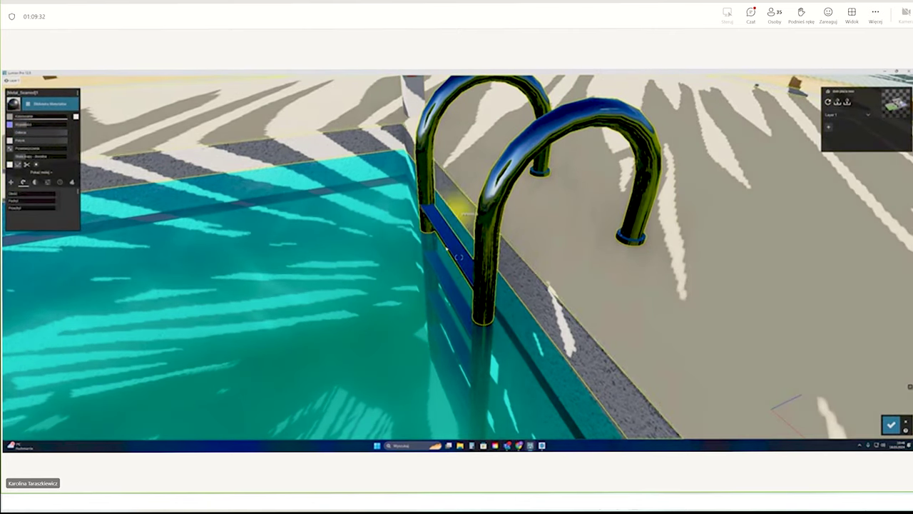
right_drag(703, 179, 415, 241)
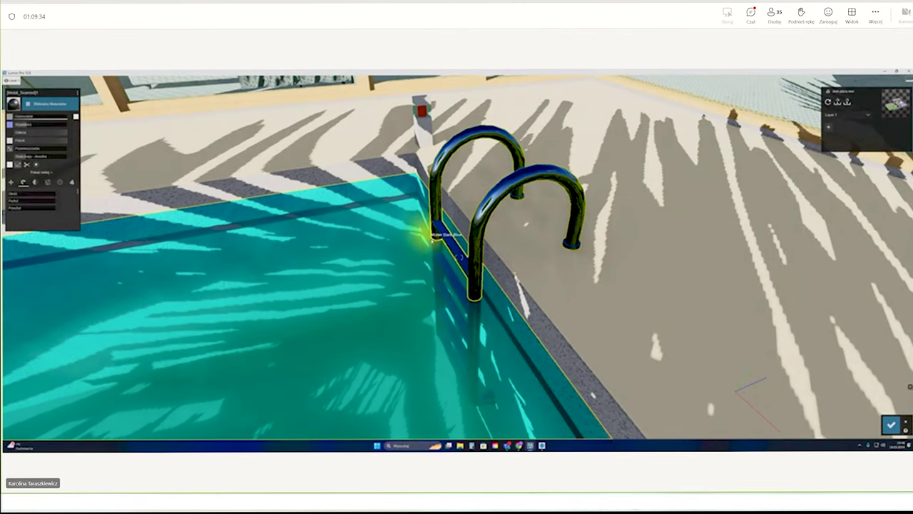
right_drag(450, 166, 460, 357)
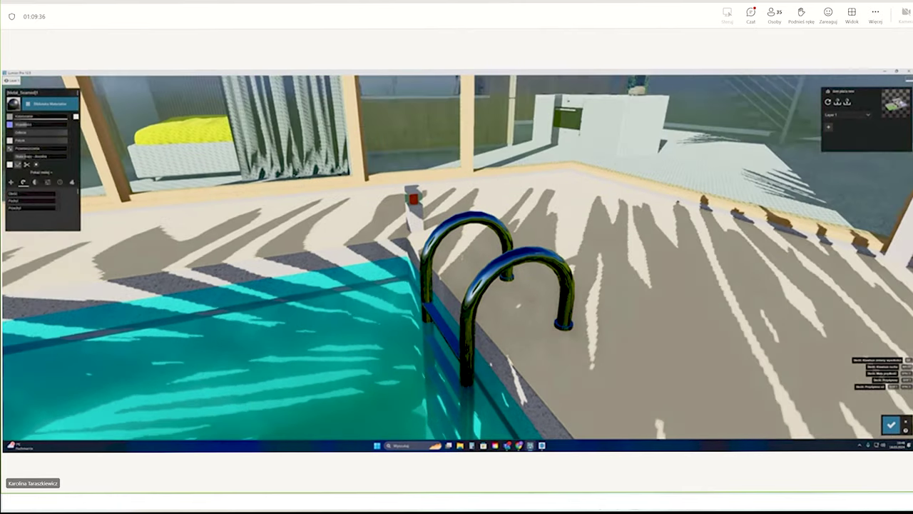
- Select the pool deck surface and show the Zewnętrzne (exterior) material swatches
scroll(460, 357, down, 3)
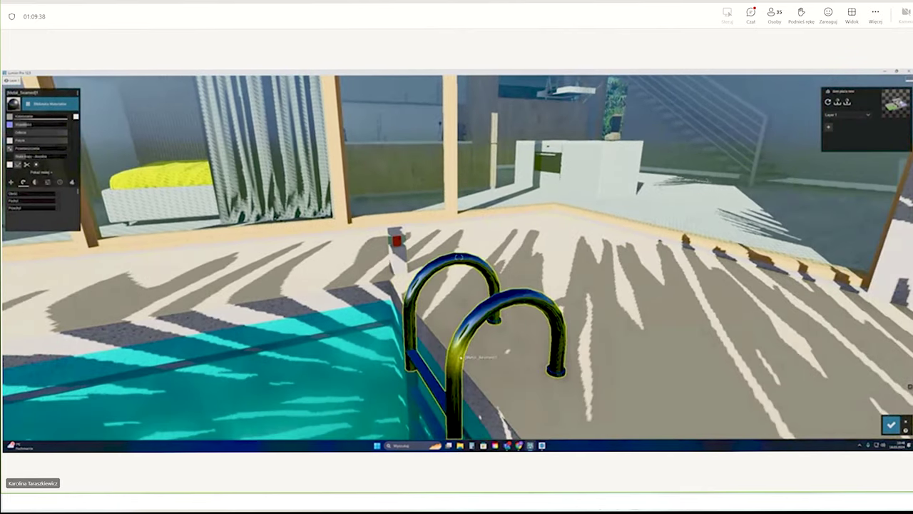
click(322, 284)
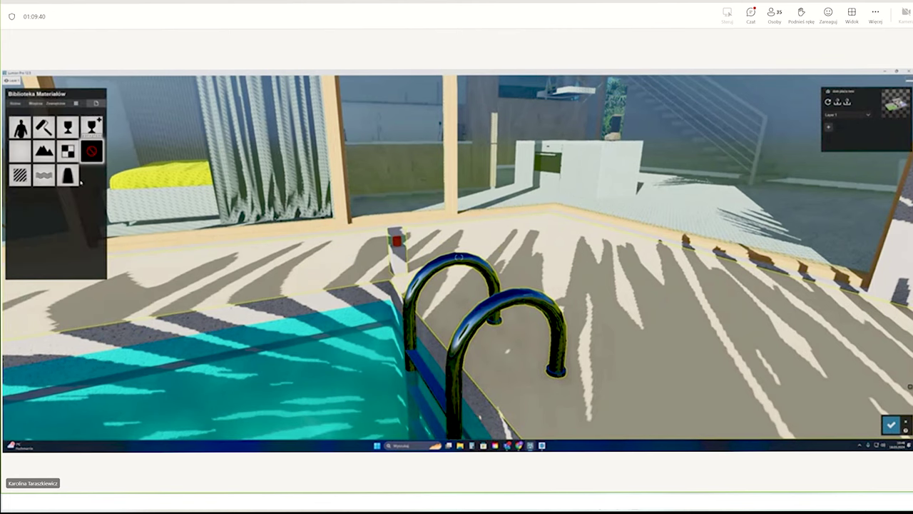
scroll(458, 257, up, 3)
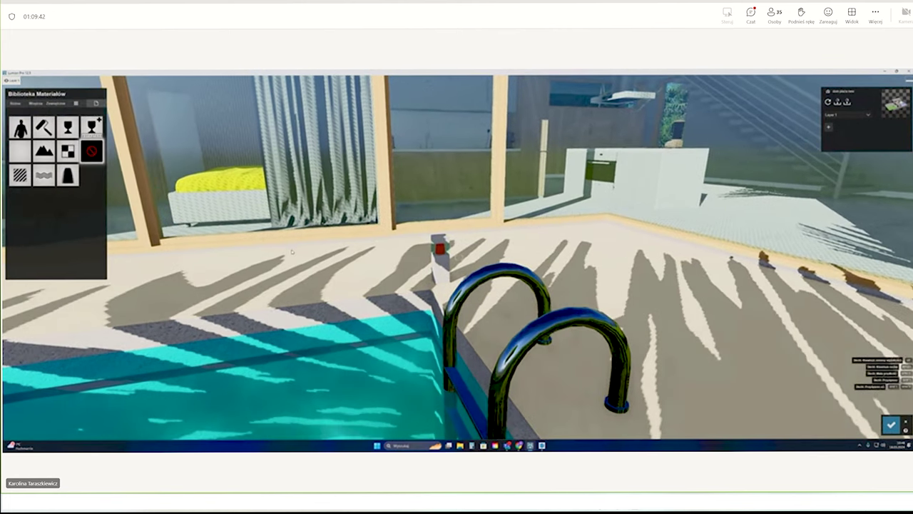
scroll(306, 278, up, 2)
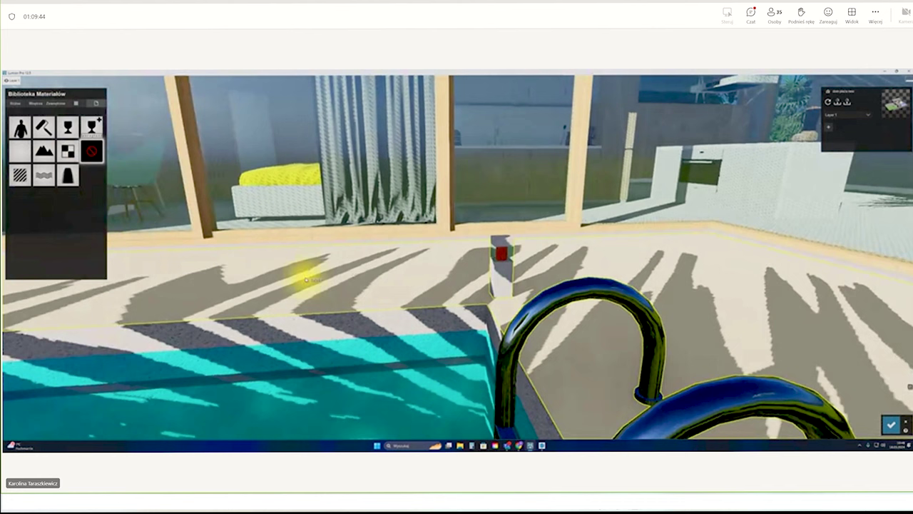
click(55, 104)
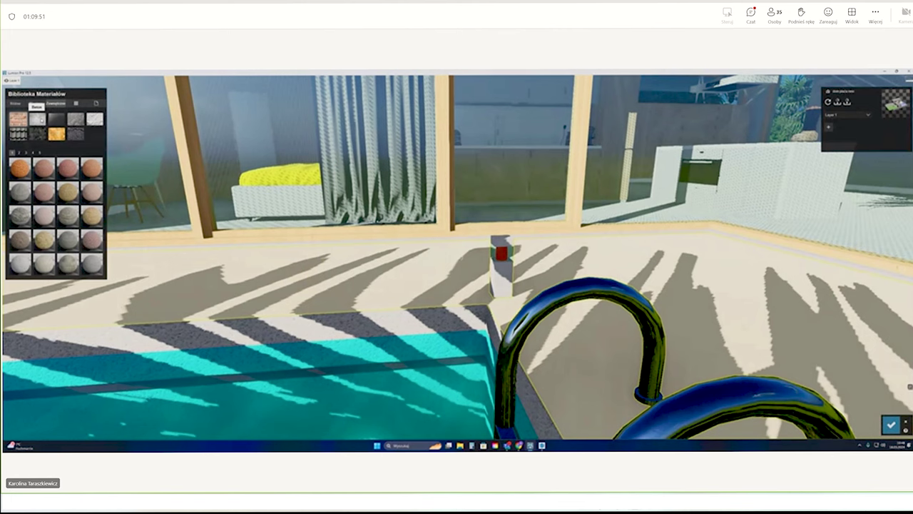
- Try several grey concrete and speckled stone swatches on the pool deck floor
click(38, 119)
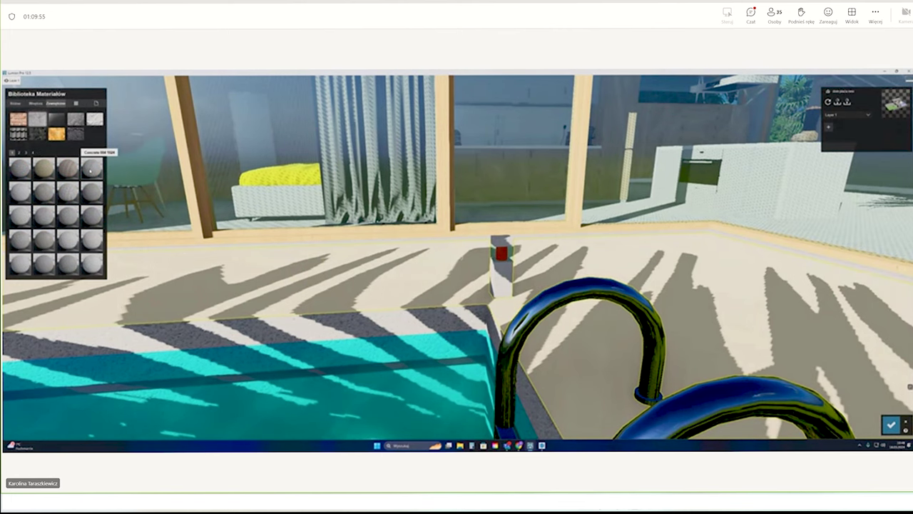
click(91, 166)
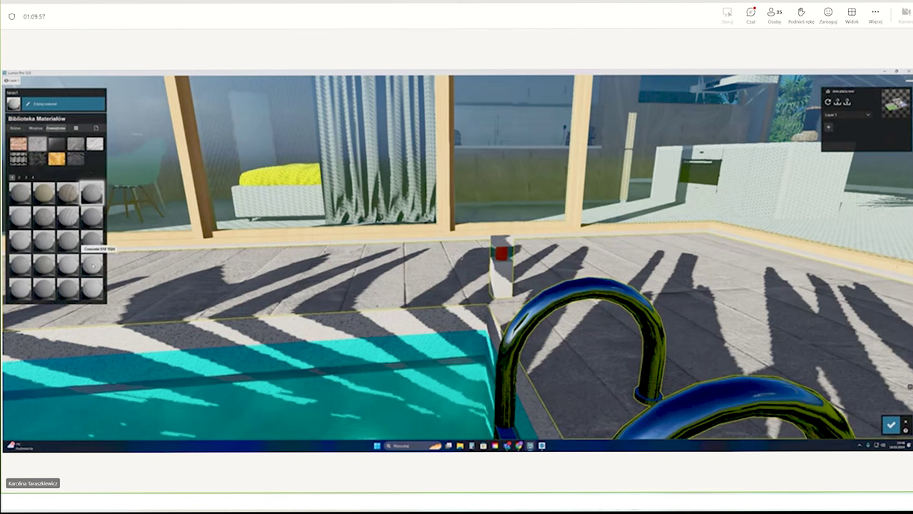
click(92, 266)
click(93, 287)
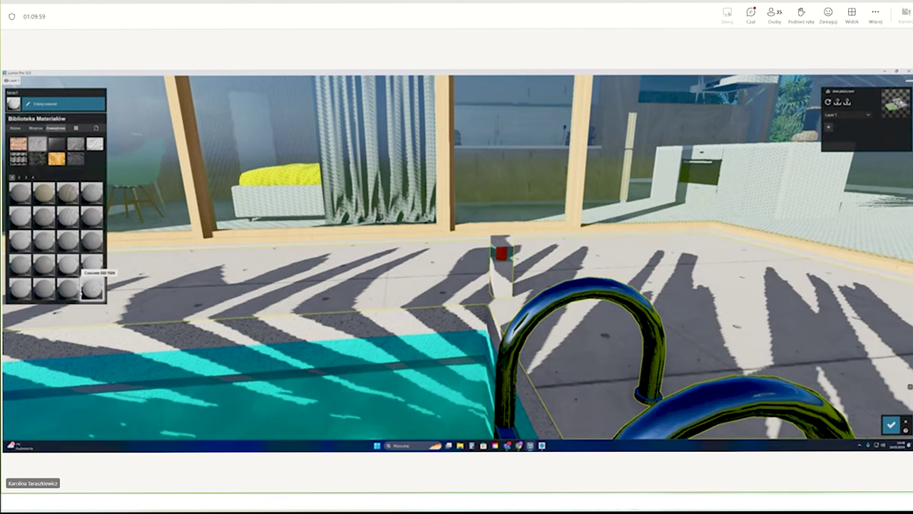
click(68, 288)
click(20, 287)
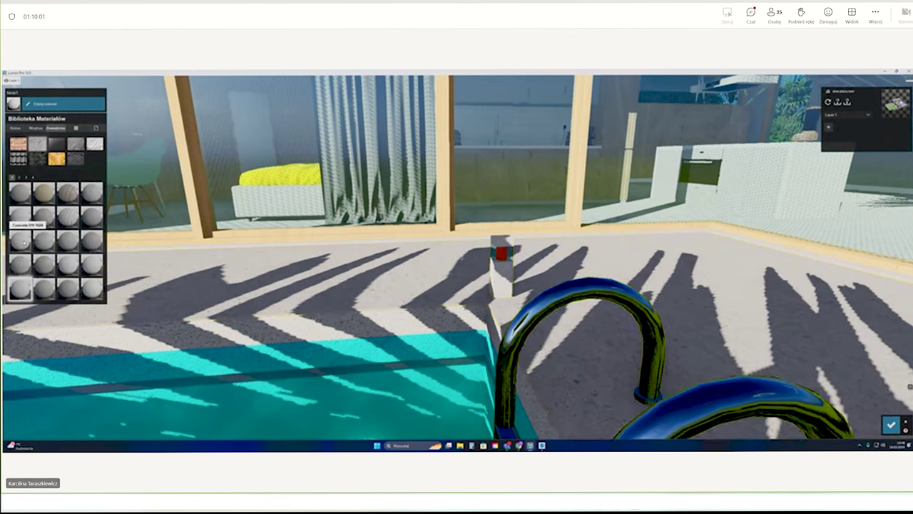
click(22, 201)
- Compare striped concrete, terrazzo and grey planks, then settle on grey concrete tiles for the deck
click(26, 176)
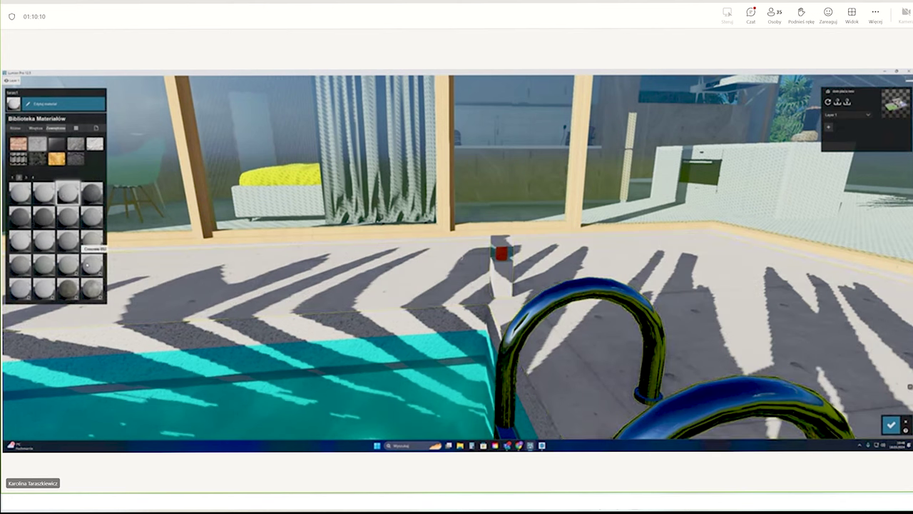
click(45, 284)
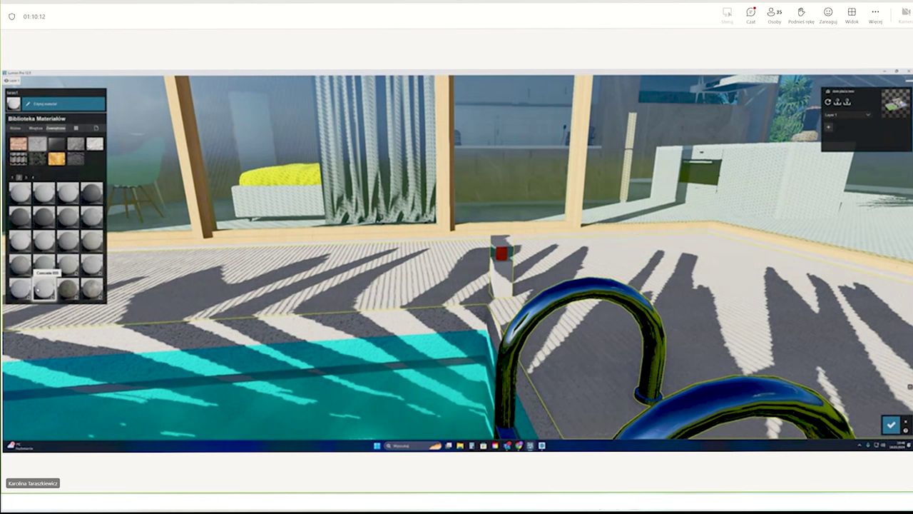
click(21, 289)
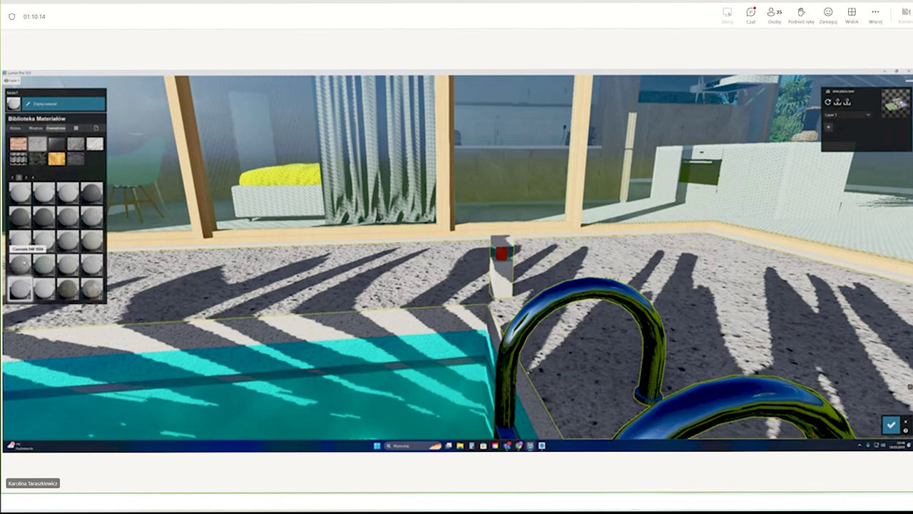
click(20, 240)
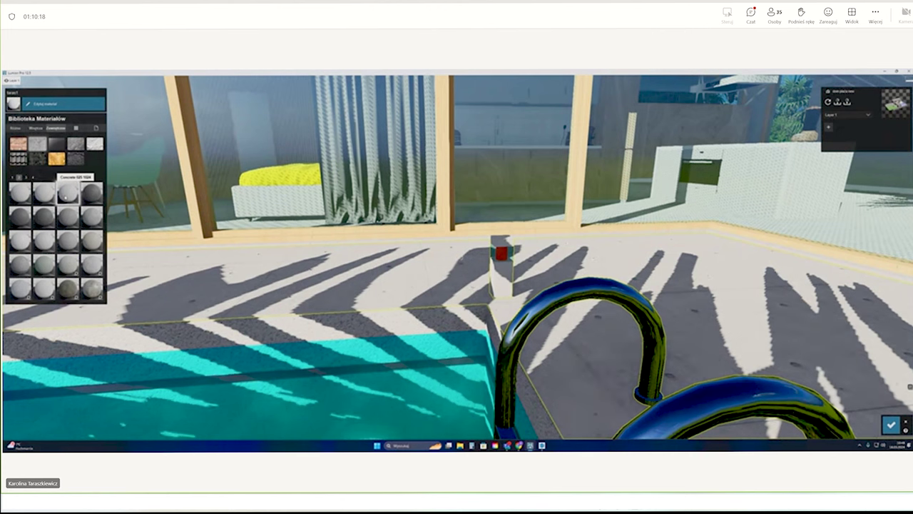
click(91, 217)
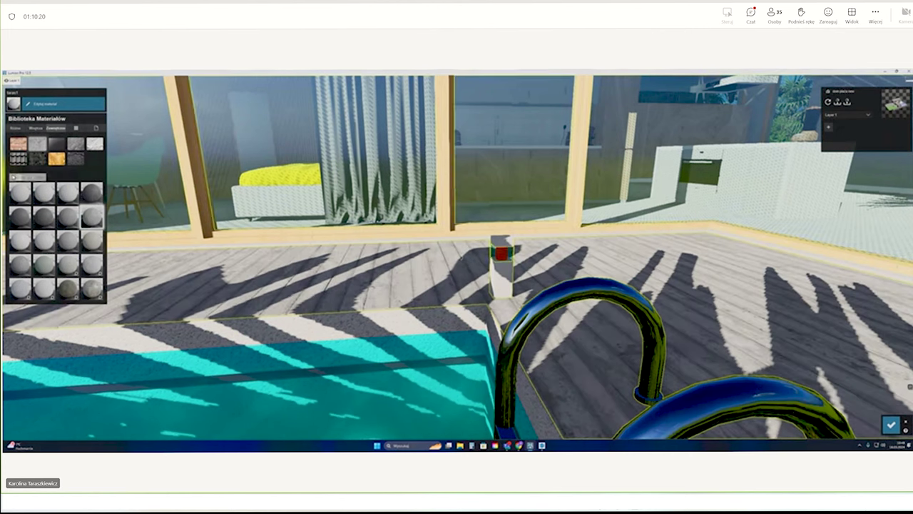
click(25, 178)
click(13, 177)
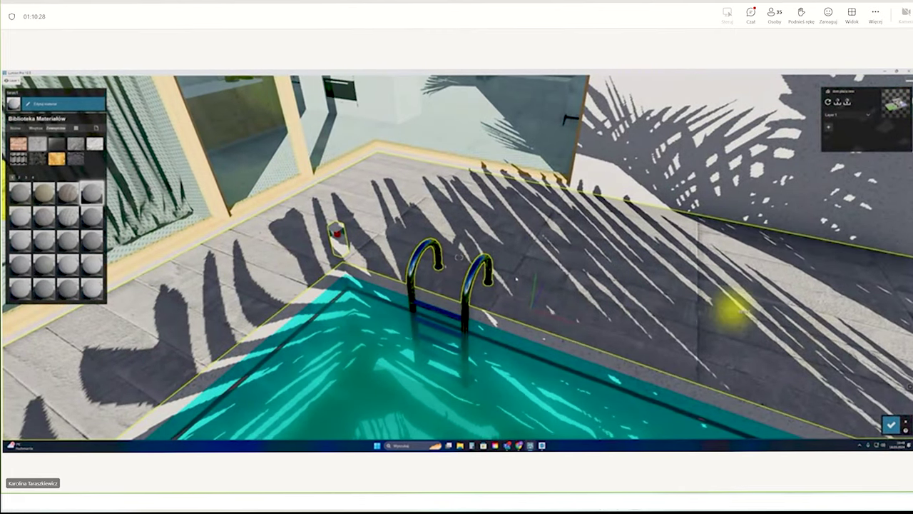
click(375, 203)
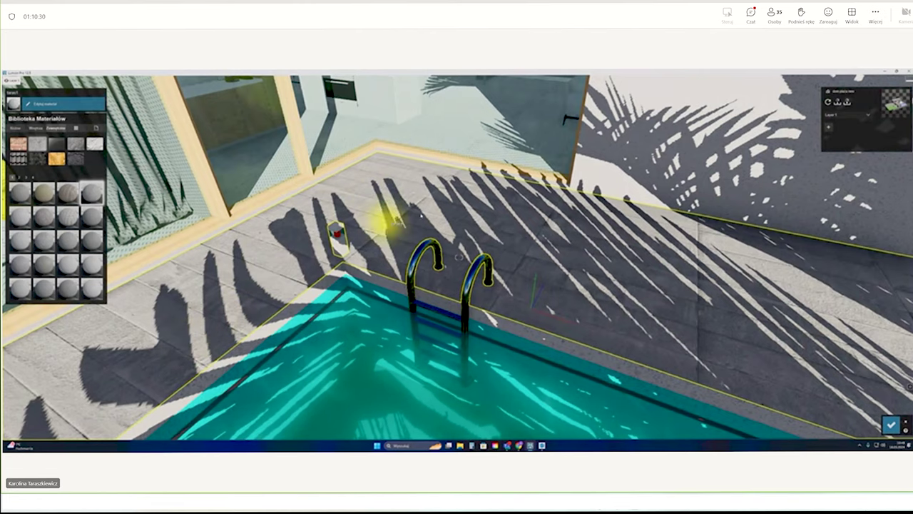
click(428, 262)
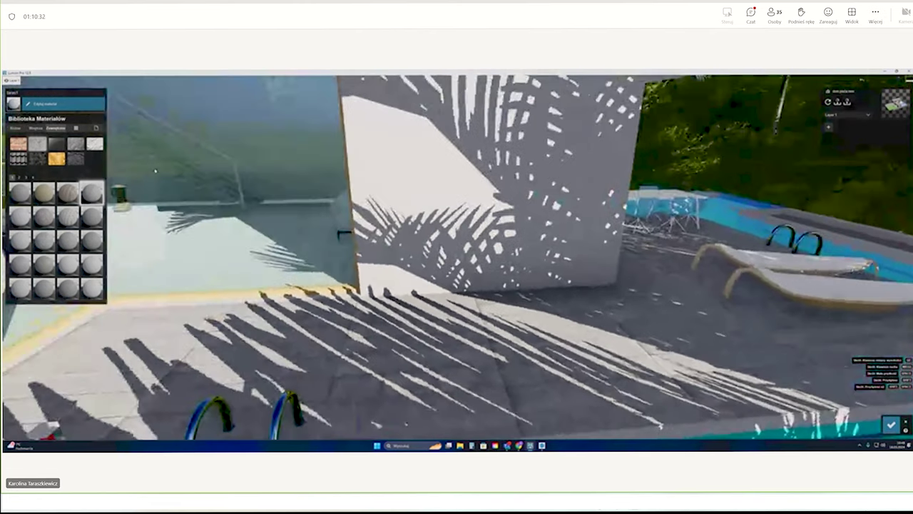
- Tint the deck concrete darker and bluish and shift its texture offset
click(296, 249)
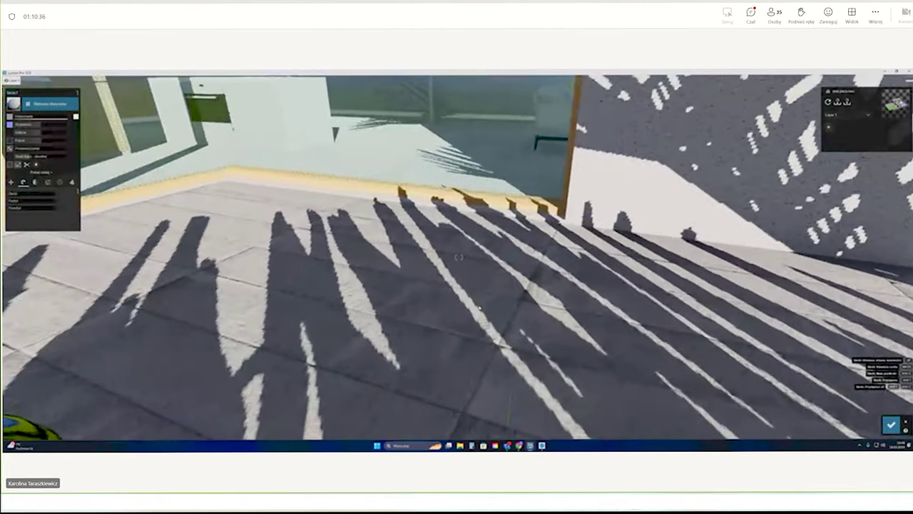
click(526, 314)
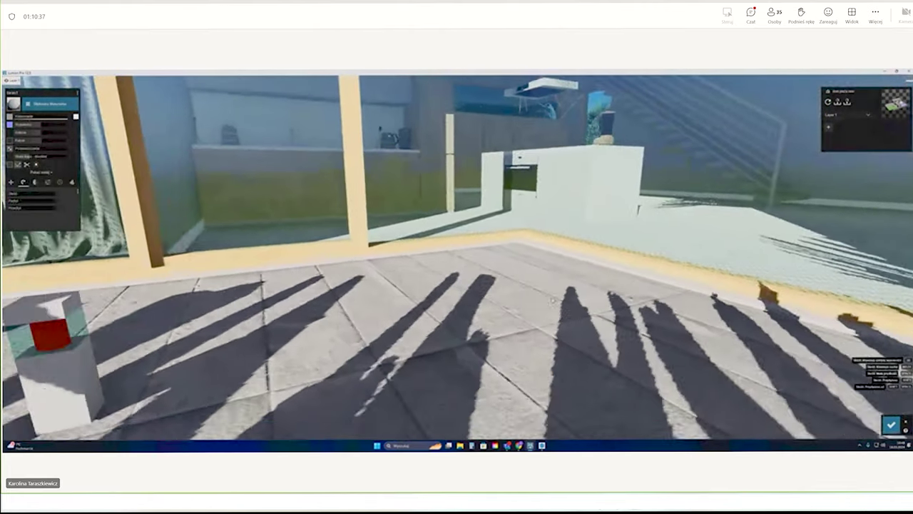
click(592, 295)
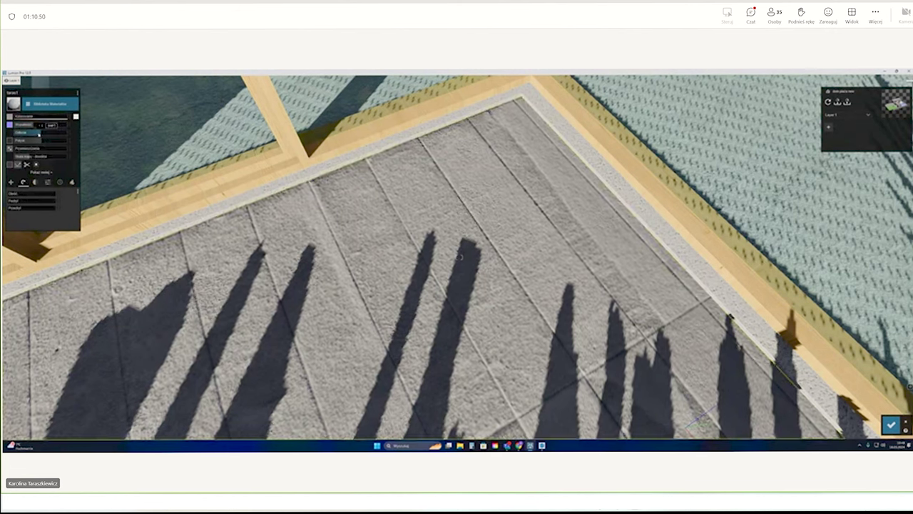
mouse_move(34, 137)
mouse_down()
mouse_move(65, 142)
mouse_move(47, 142)
mouse_up()
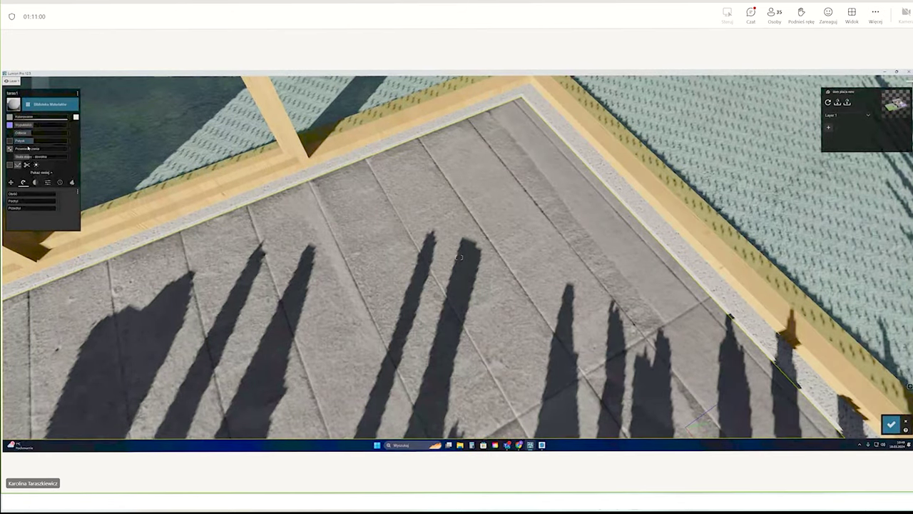
drag(15, 149, 51, 154)
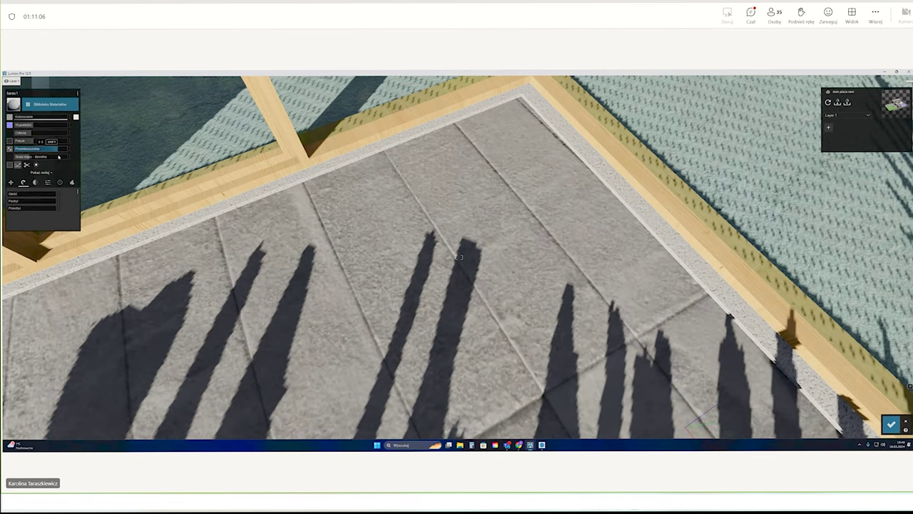
scroll(366, 316, down, 2)
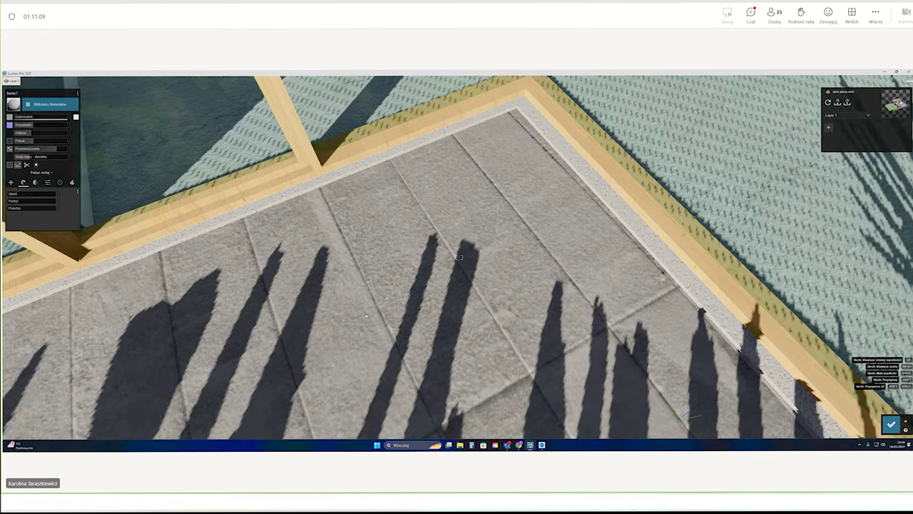
scroll(366, 315, down, 3)
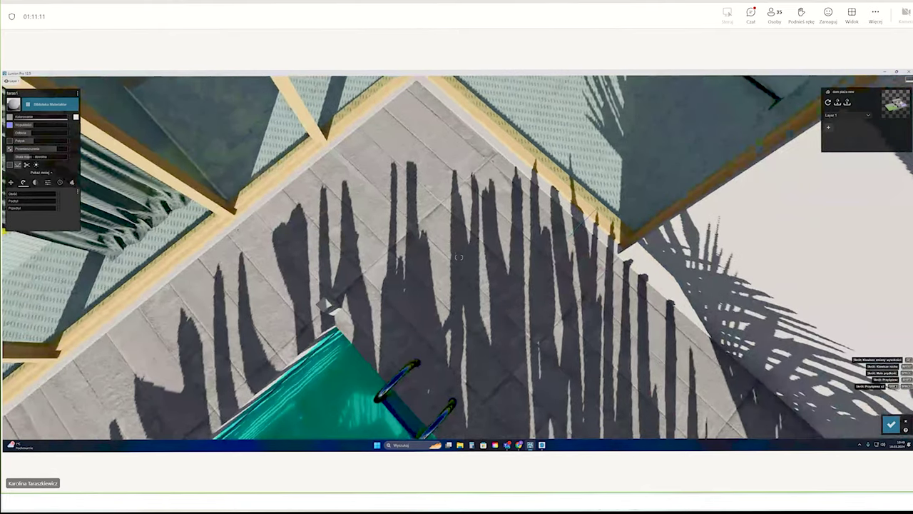
right_drag(459, 256, 499, 257)
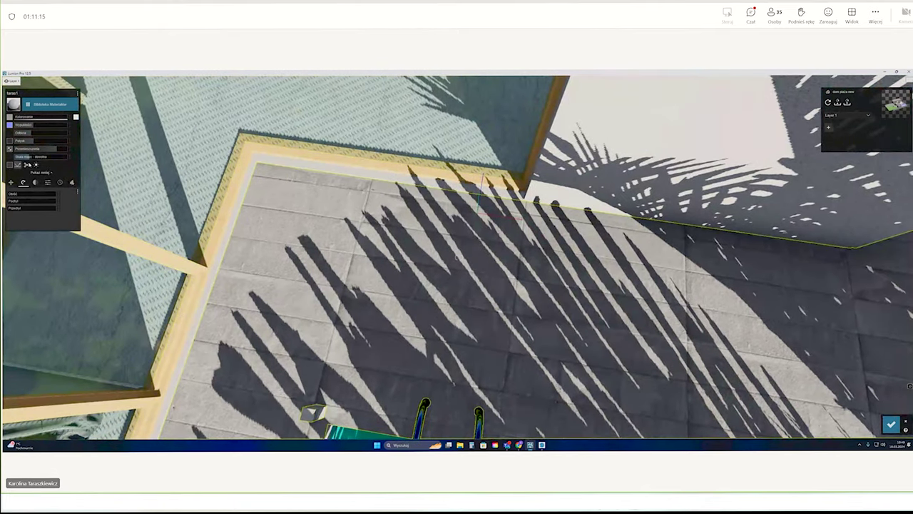
- Adjust the concrete's Skala, Obrót and Zużycie weathering, then orbit to the sun loungers
drag(29, 156, 31, 157)
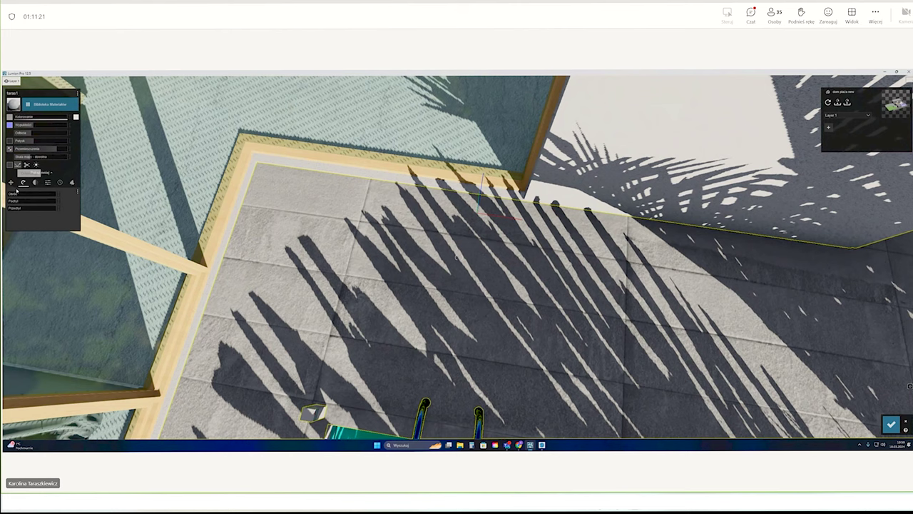
drag(10, 193, 8, 194)
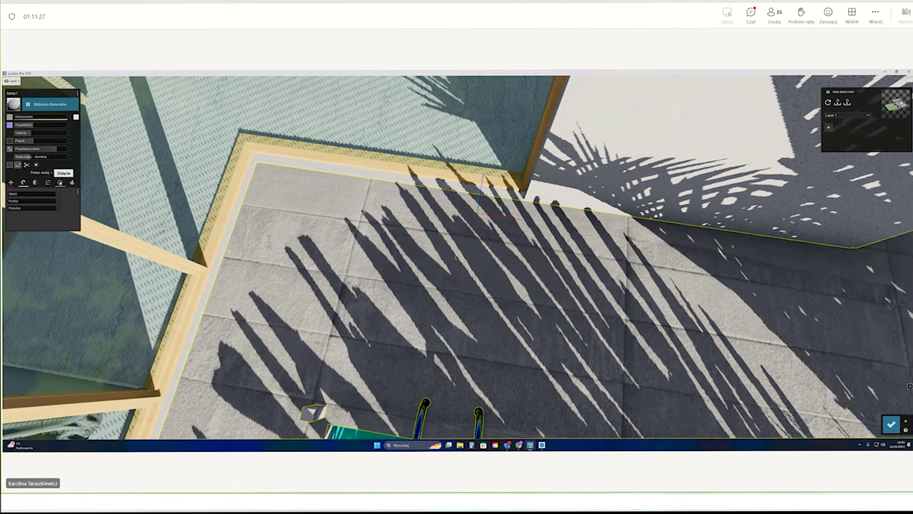
click(60, 182)
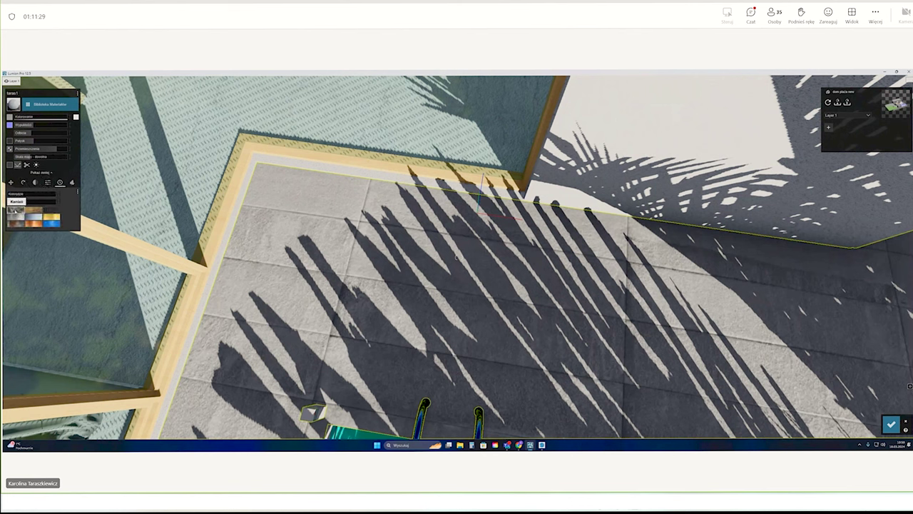
click(11, 202)
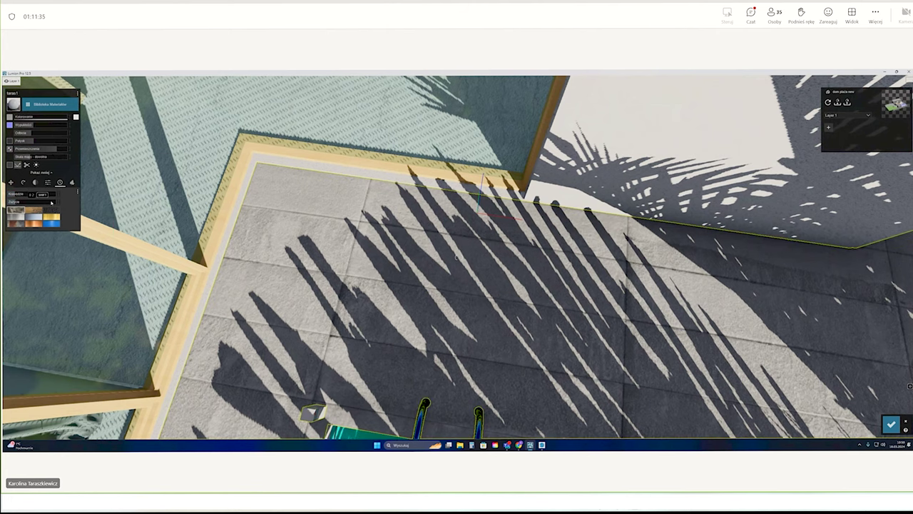
right_drag(457, 256, 400, 214)
mouse_move(459, 256)
right_down()
mouse_move(61, 227)
mouse_move(404, 254)
right_up()
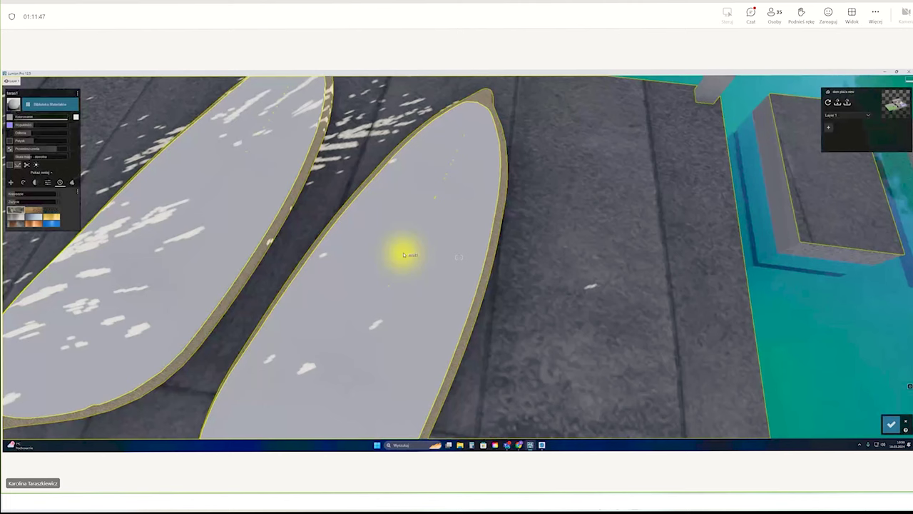
- Try several carpets on both lounger cushions and settle on light grey Carpet 009 2049
click(49, 104)
click(36, 104)
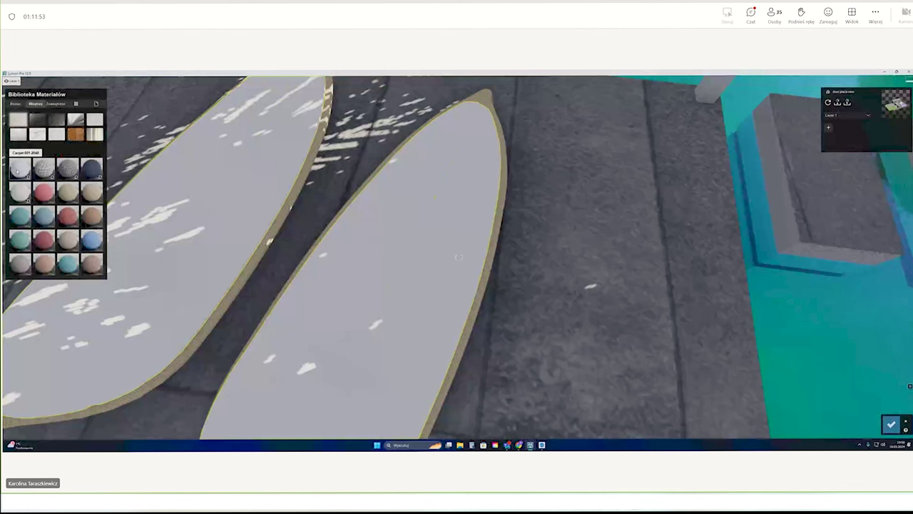
click(18, 168)
click(43, 191)
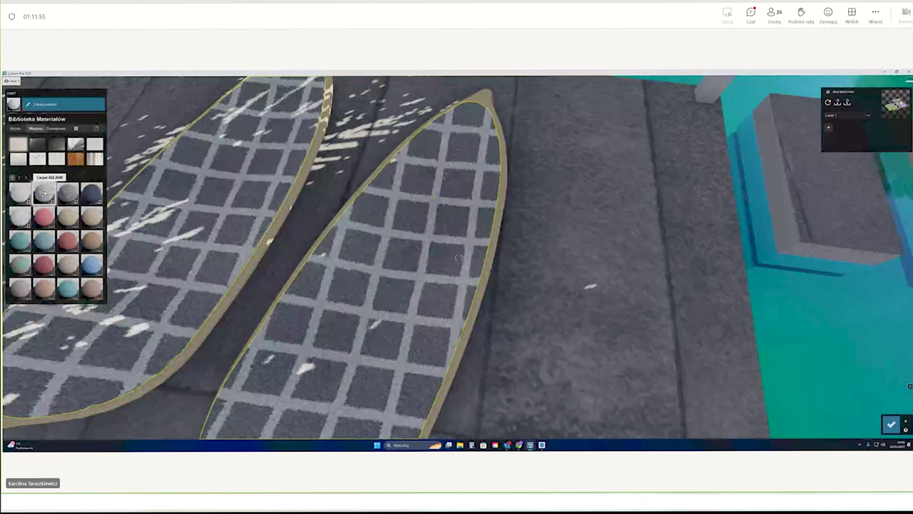
click(67, 191)
click(92, 194)
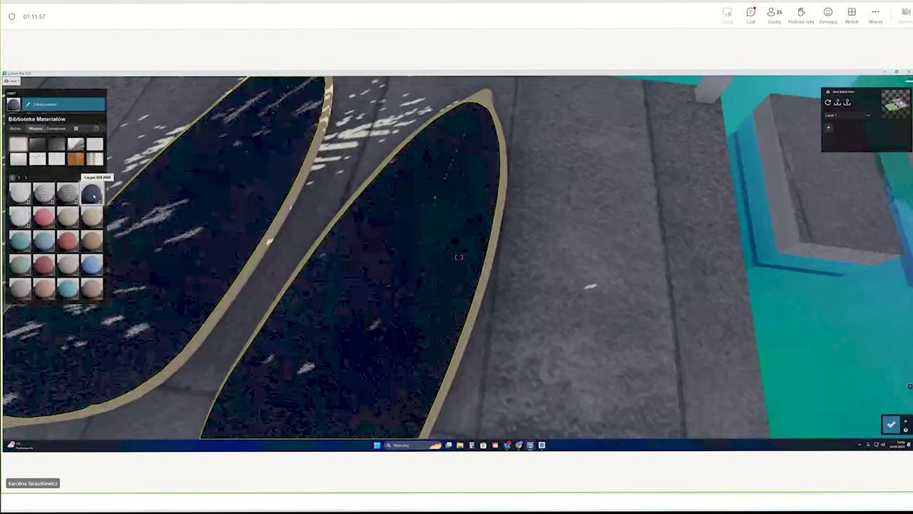
click(19, 216)
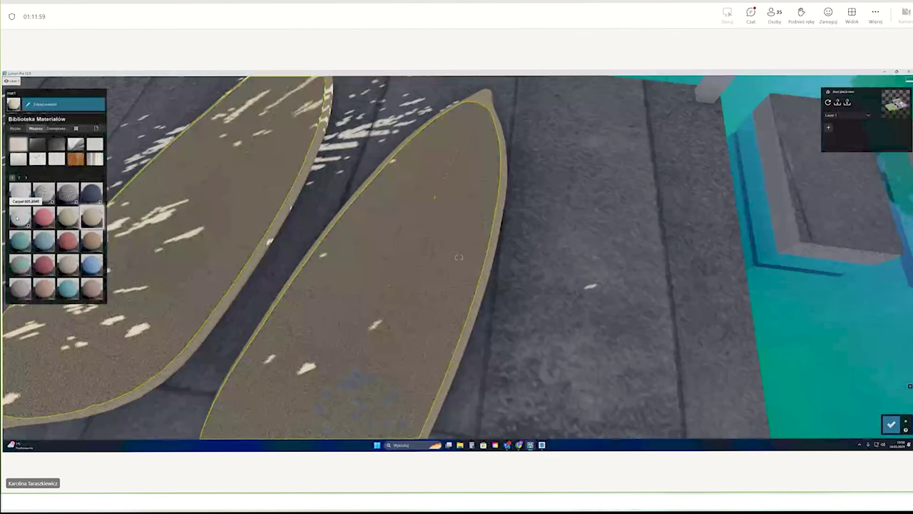
scroll(240, 214, down, 5)
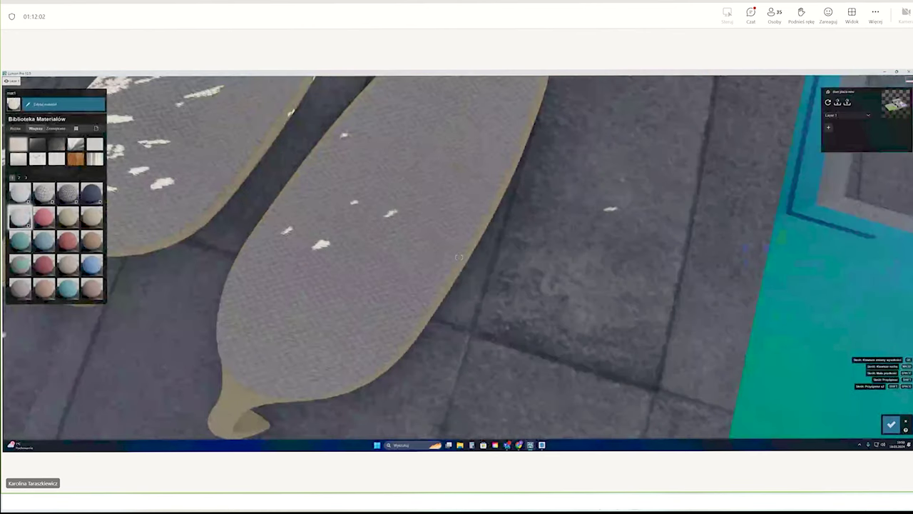
scroll(358, 222, up, 5)
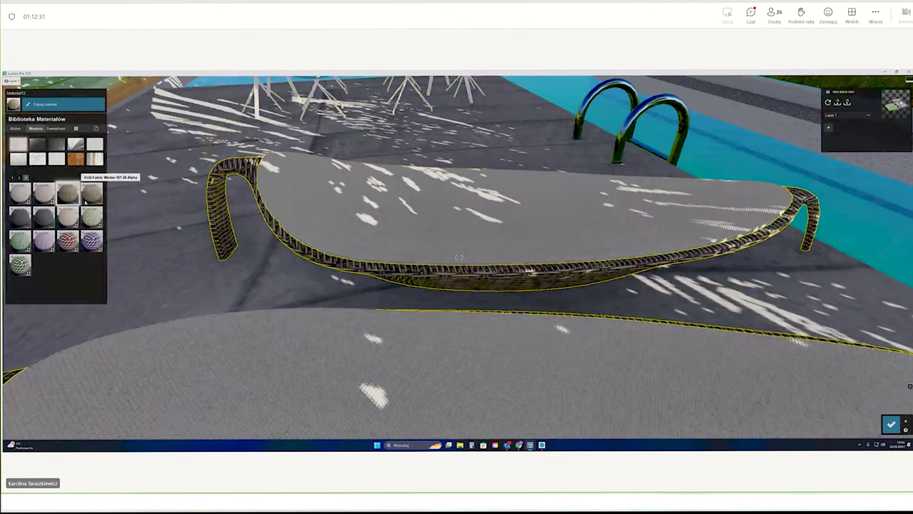
- Apply Polli Fabric Wicker 001 2k Alpha to the lounger frame, tint it white, adjust map scale
click(88, 200)
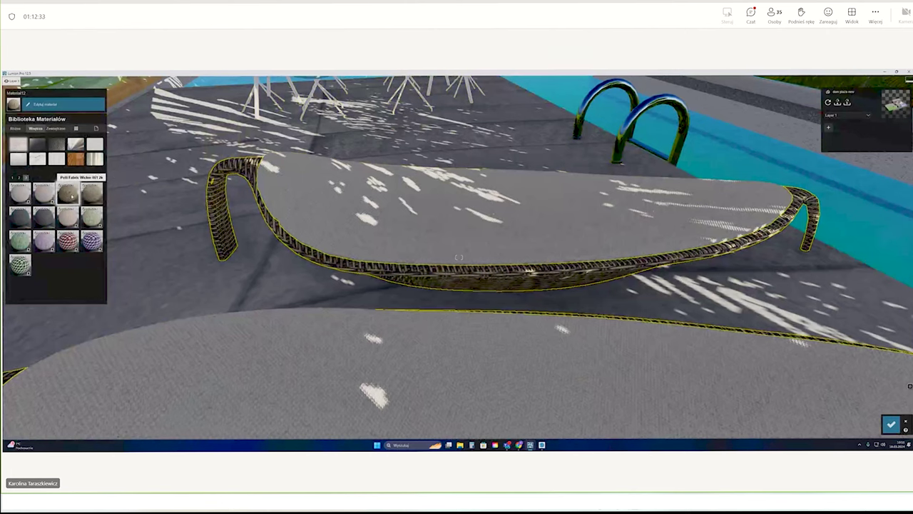
click(72, 196)
click(9, 116)
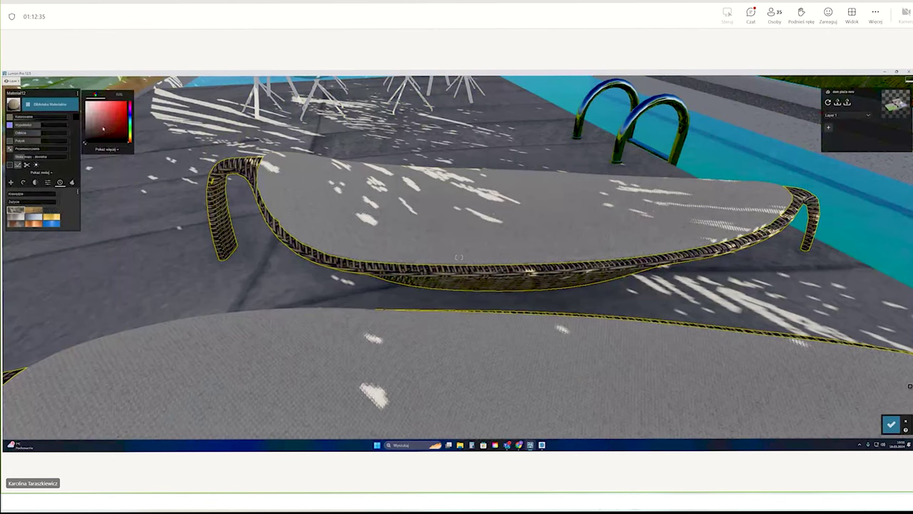
click(87, 109)
click(20, 117)
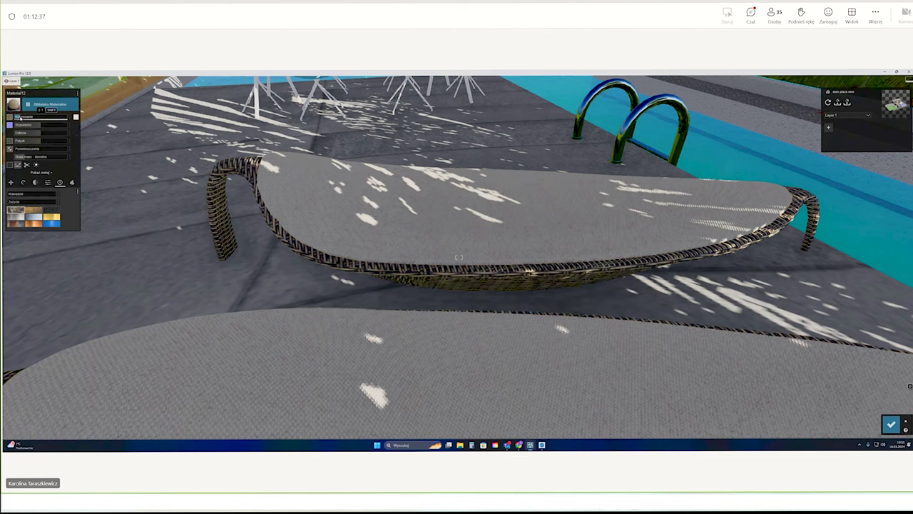
drag(39, 124, 56, 126)
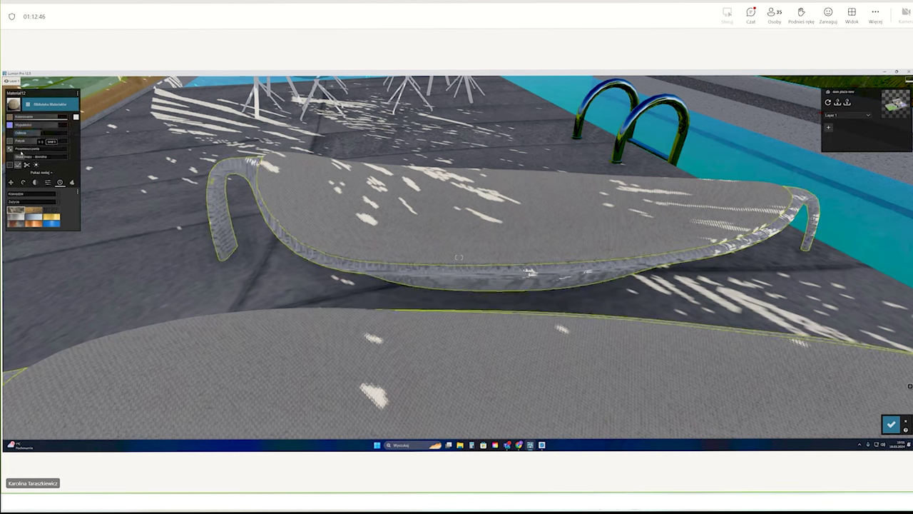
click(22, 156)
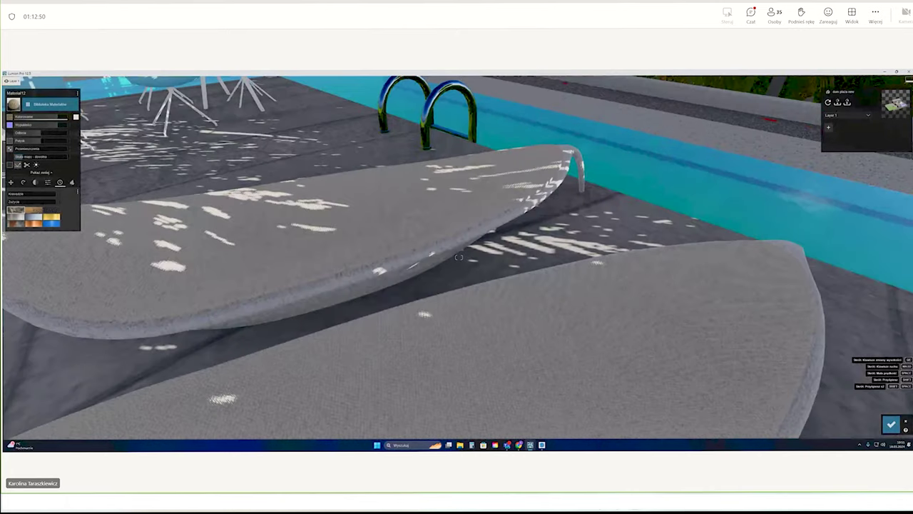
right_drag(459, 256, 385, 227)
- Preview Groundcover Bark Chips on the gravel strip, then leave material editing without confirming
key(w)
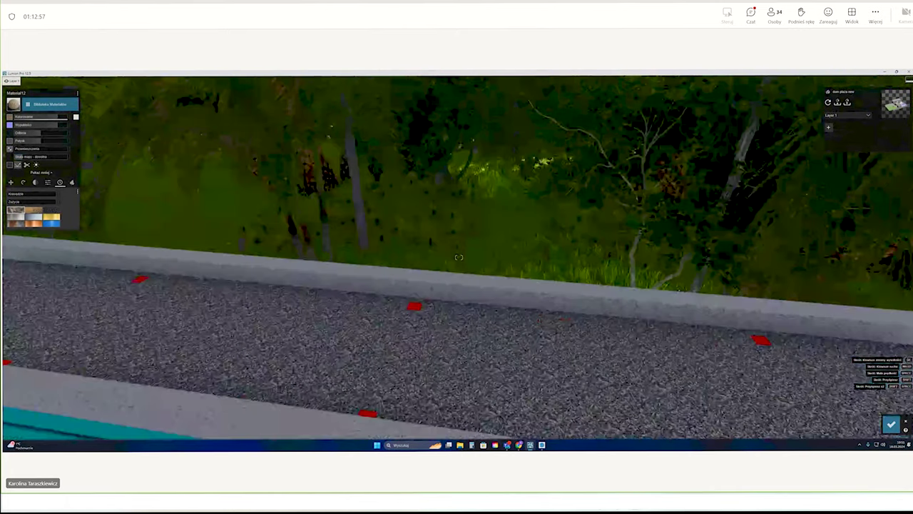
mouse_move(458, 257)
right_down()
mouse_move(452, 288)
mouse_move(221, 177)
right_up()
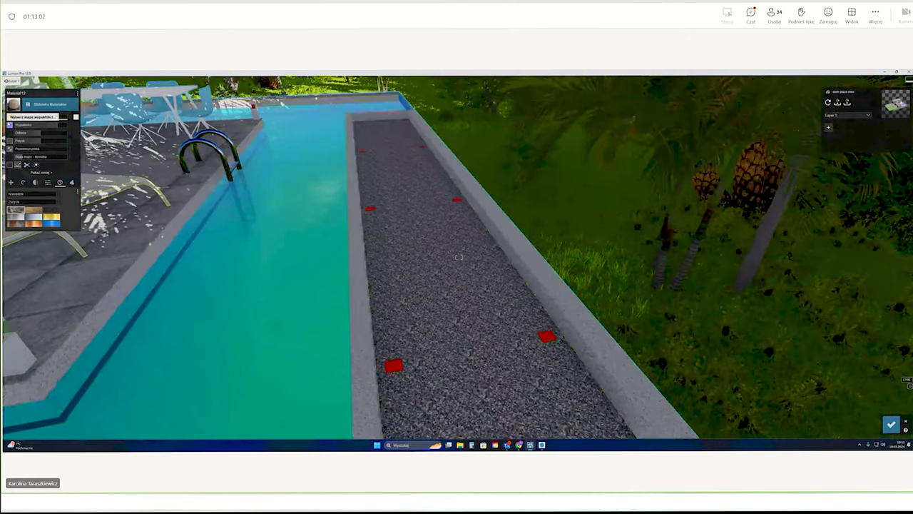
click(438, 245)
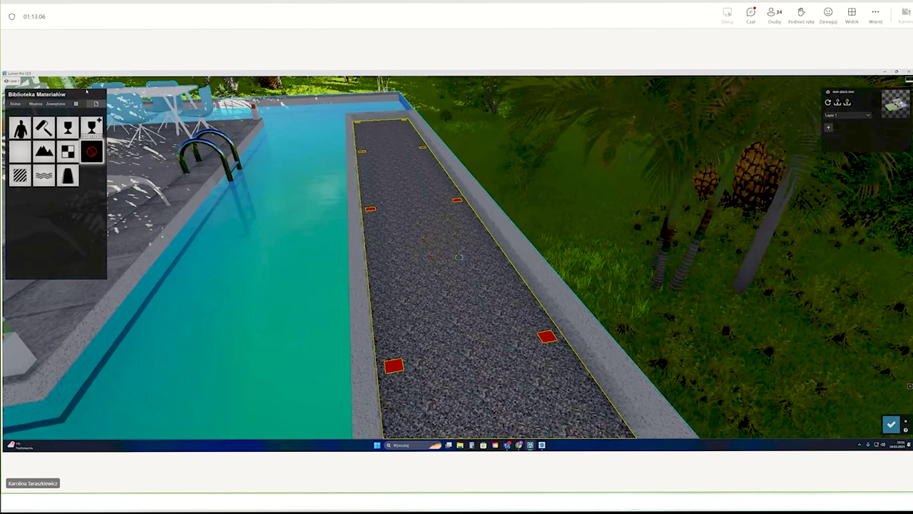
click(14, 105)
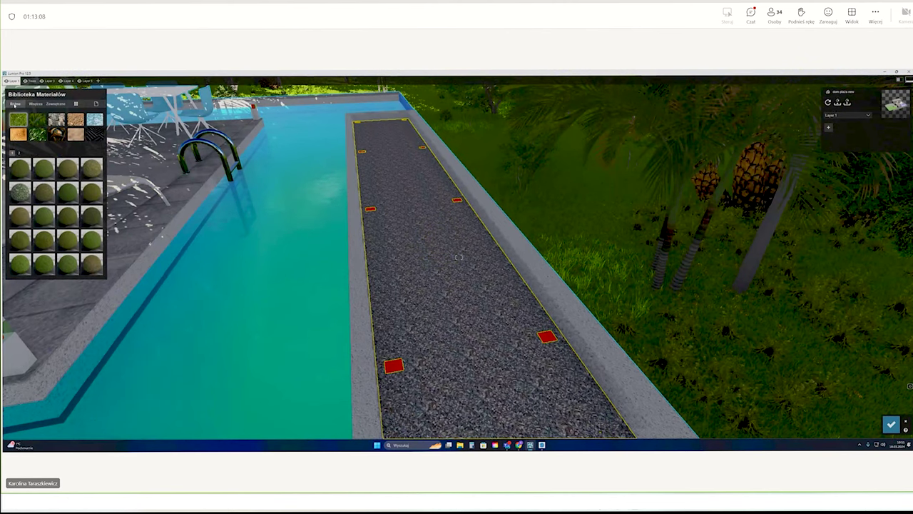
click(76, 117)
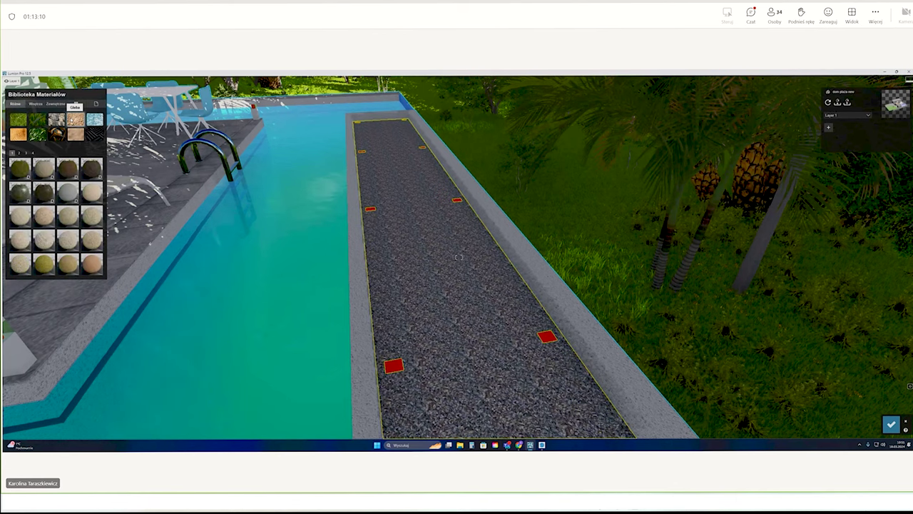
click(75, 170)
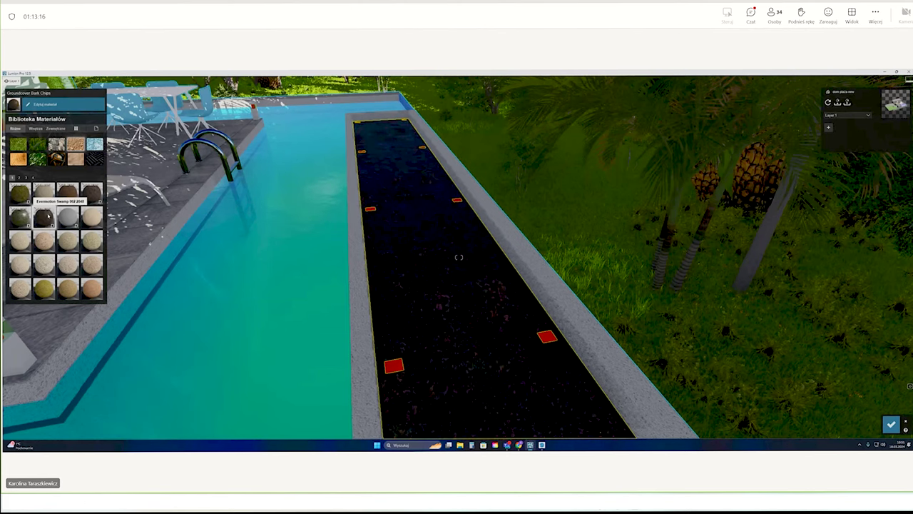
right_drag(46, 214, 119, 254)
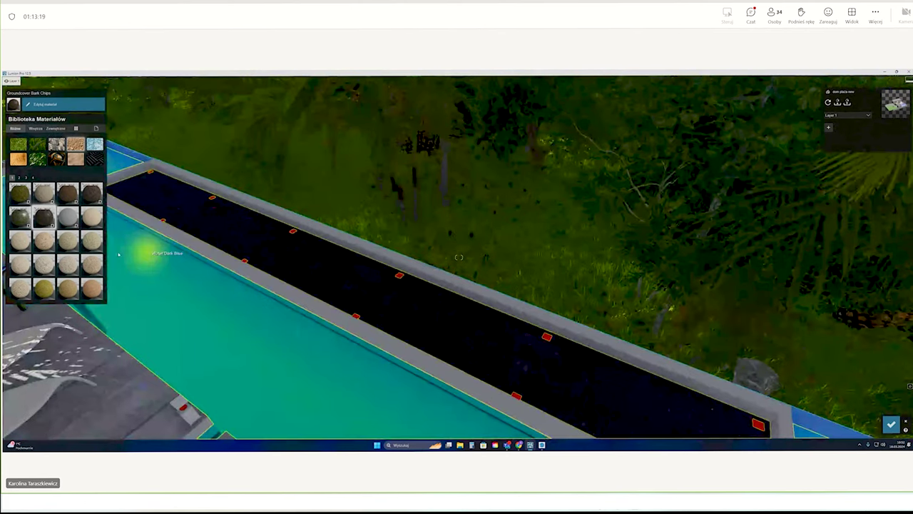
click(32, 100)
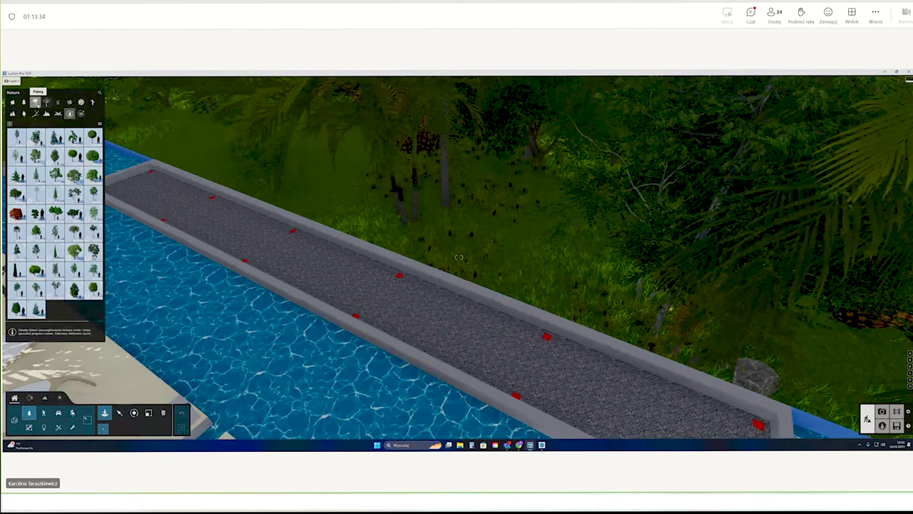
- Plant two sago palms at the near end of the gravel strip
click(46, 102)
click(35, 102)
click(34, 137)
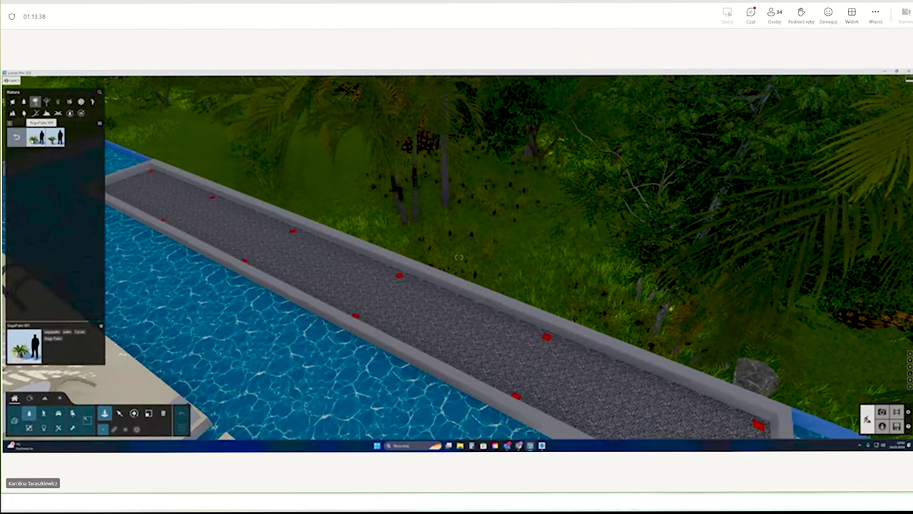
click(165, 205)
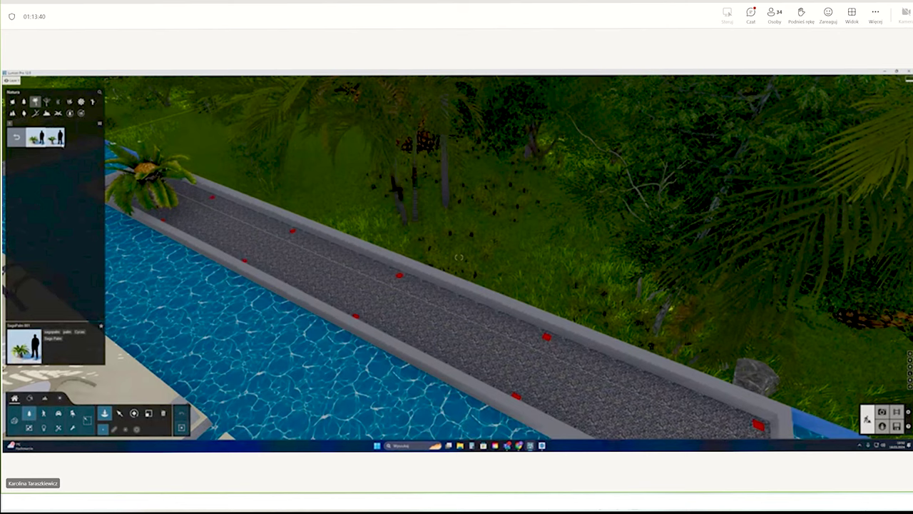
click(204, 219)
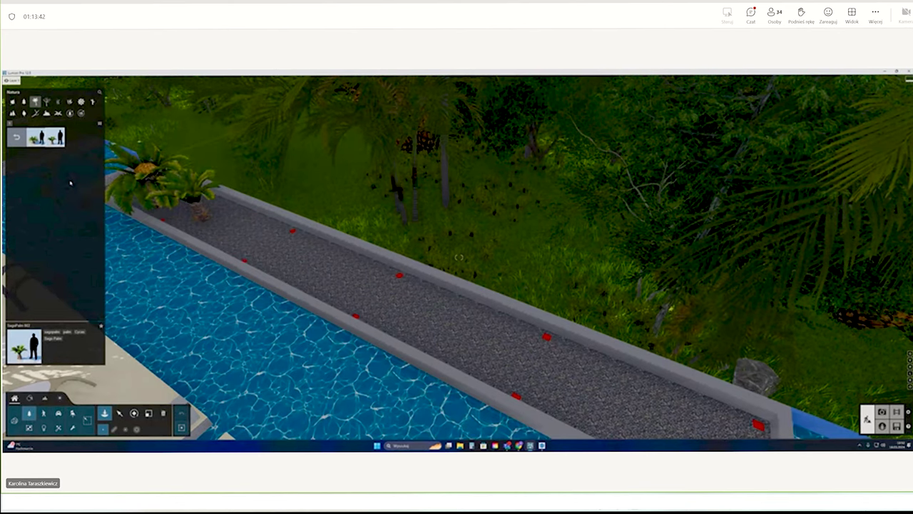
- Add Canary Island date palms beside them, swapping one to a larger, darker variant
click(35, 102)
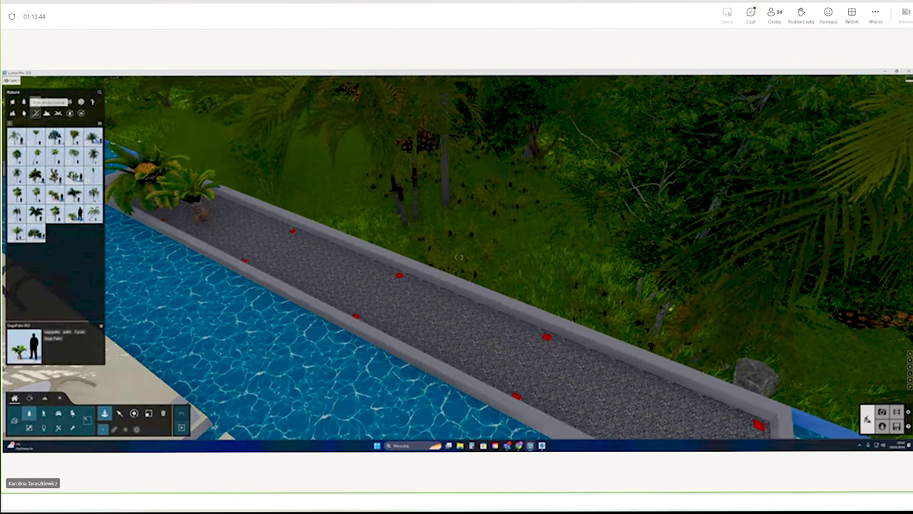
click(89, 135)
click(35, 137)
click(235, 228)
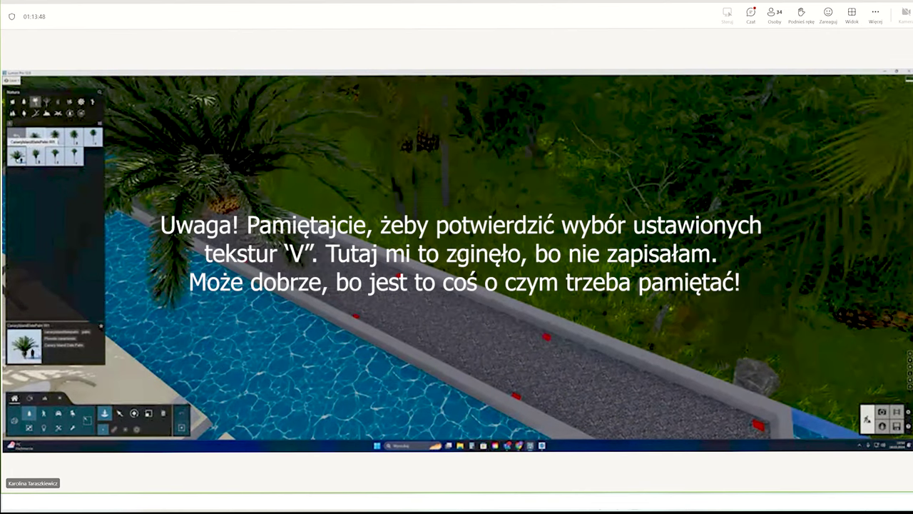
click(18, 156)
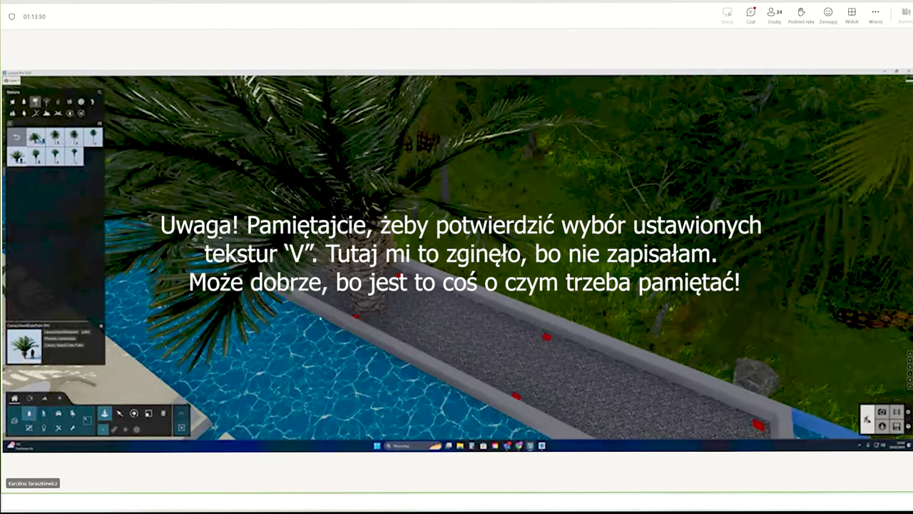
click(148, 413)
click(360, 307)
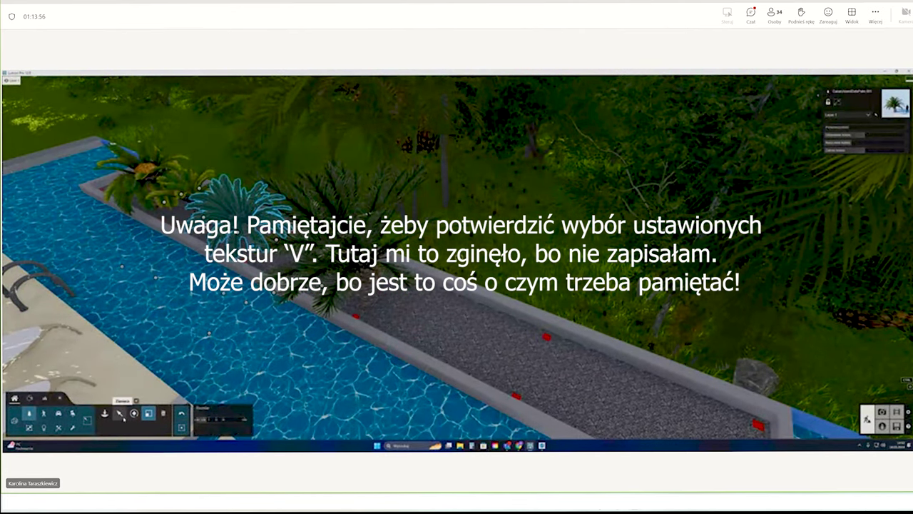
click(122, 417)
click(356, 300)
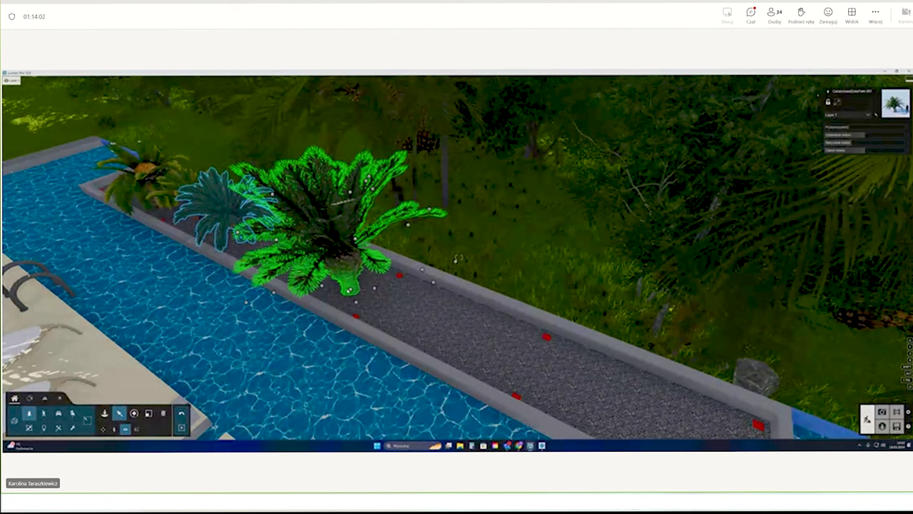
- Pull back over the pool, shift the palm left and plant another palm in the planter
middle_drag(350, 289, 314, 285)
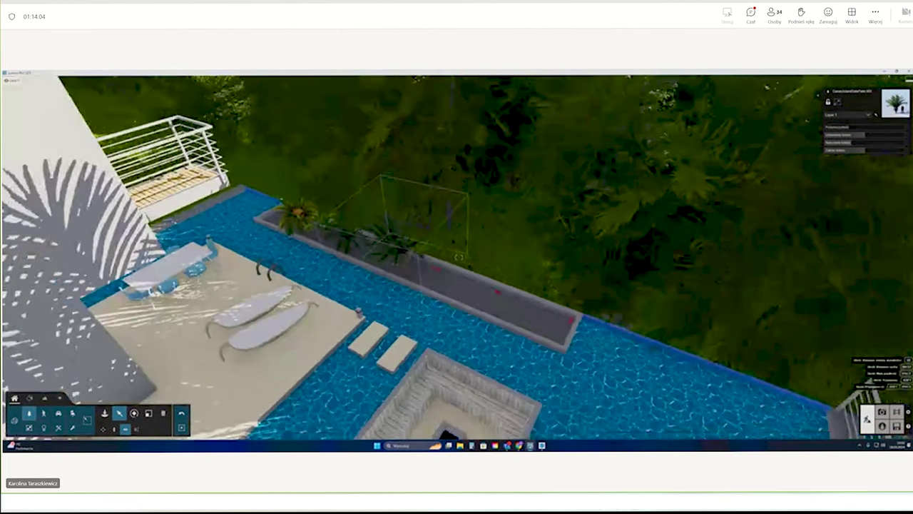
drag(314, 284, 294, 282)
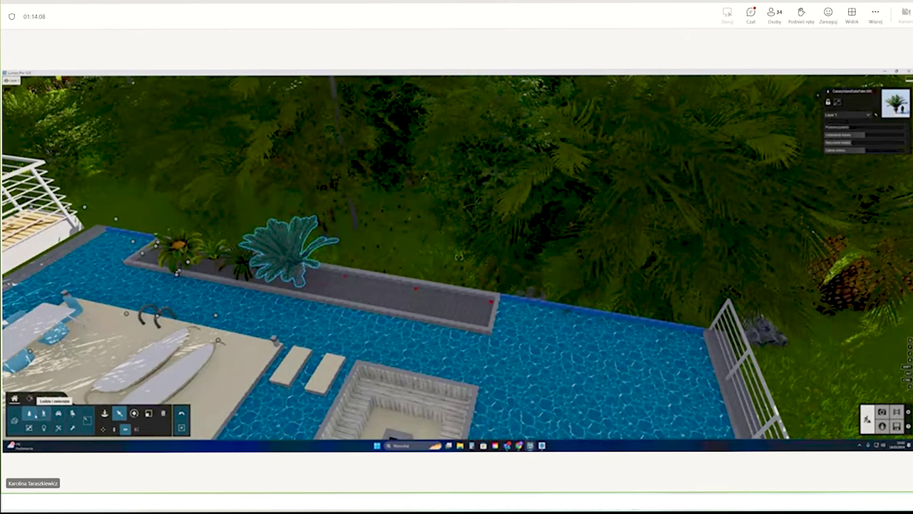
click(29, 414)
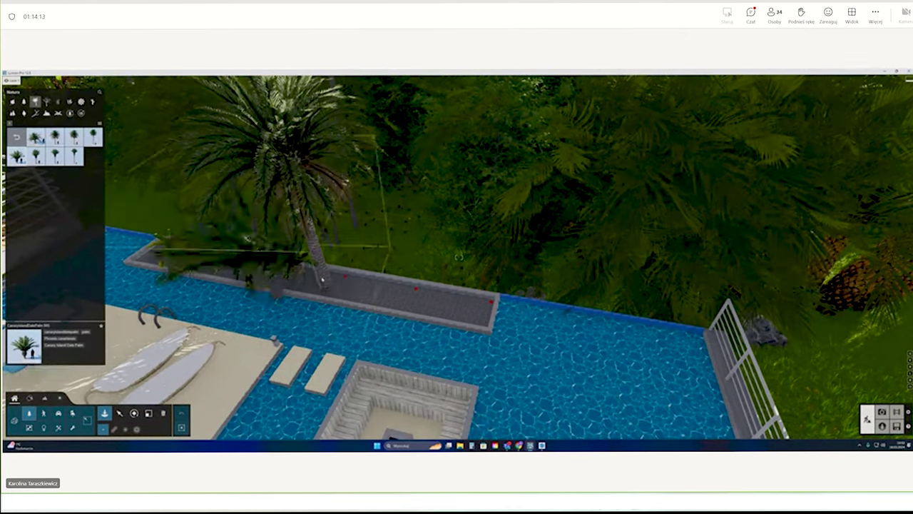
click(357, 282)
- Slide the small fan palm further right along the planter, then bring the camera down near the gravel
click(303, 246)
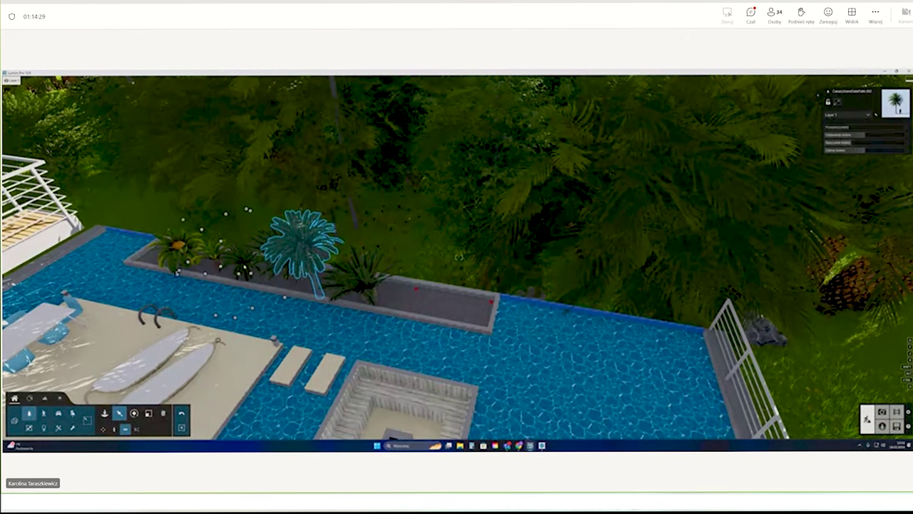
click(241, 260)
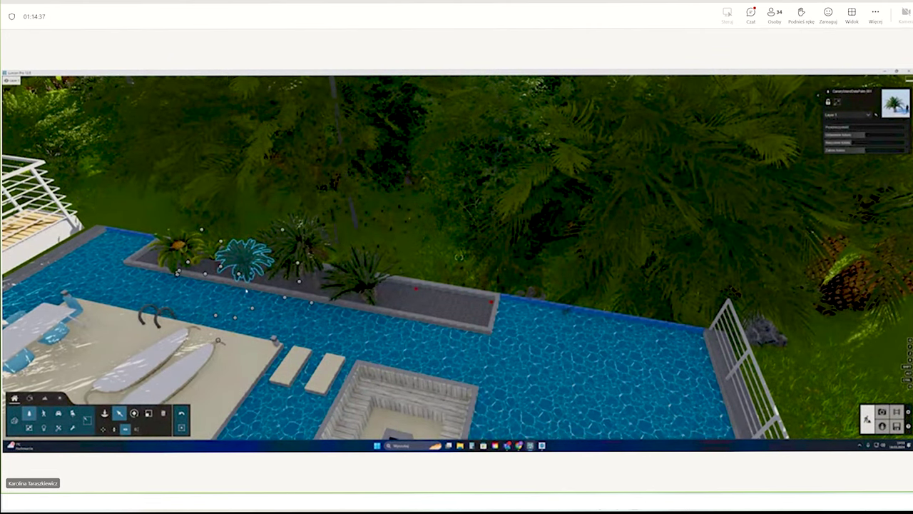
drag(246, 291, 403, 303)
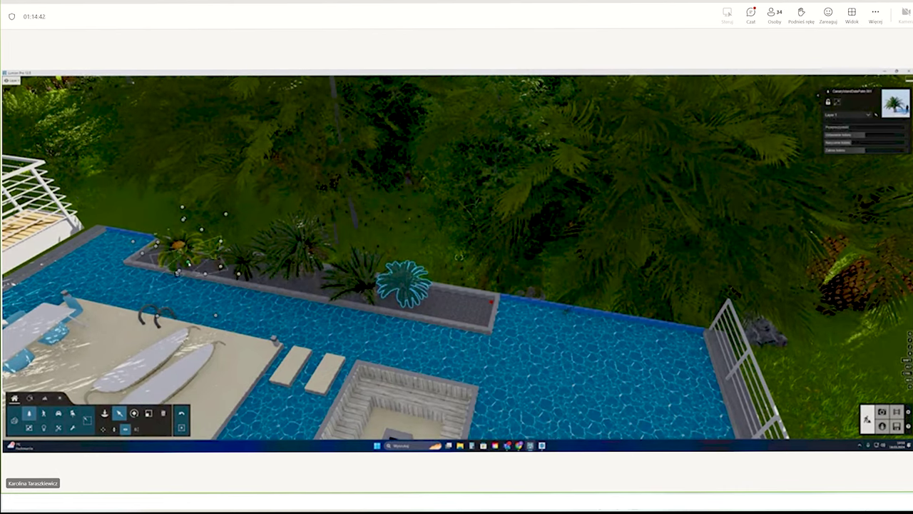
click(356, 288)
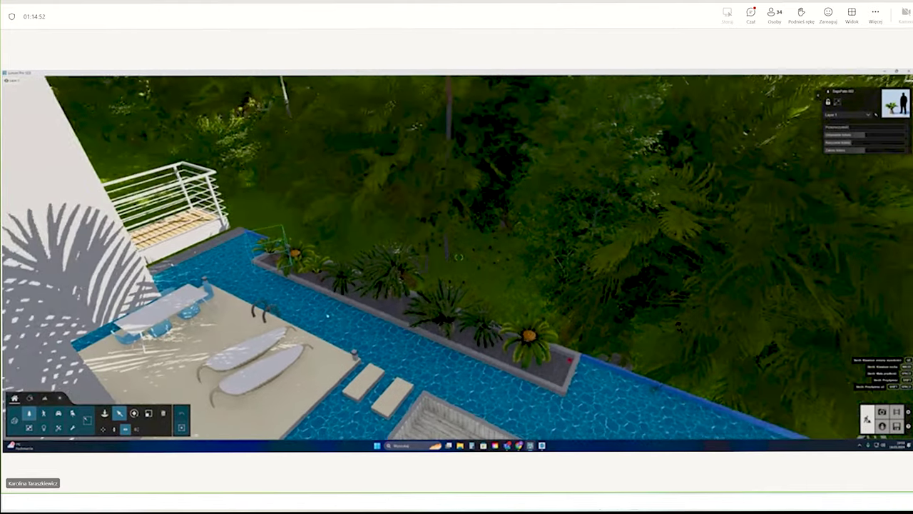
mouse_move(459, 257)
right_down()
mouse_move(417, 326)
mouse_move(564, 305)
mouse_move(458, 257)
right_up()
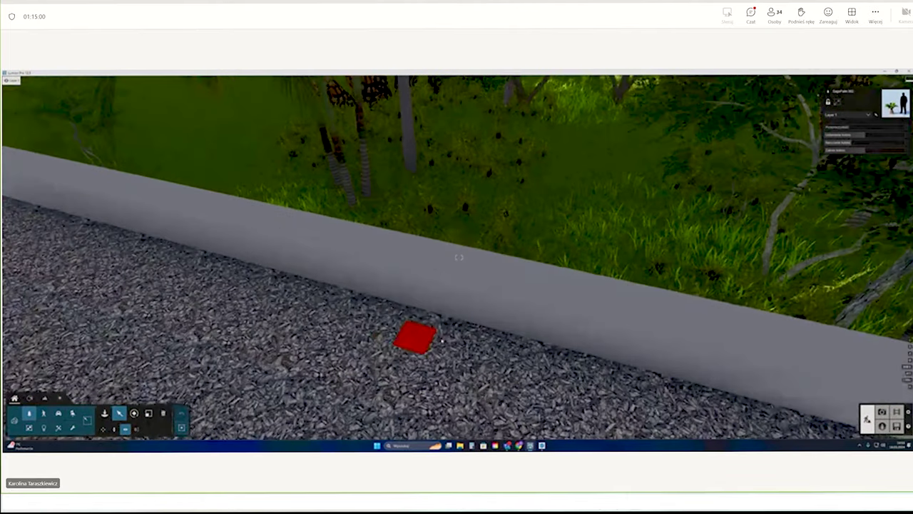
- In Material Editor mode, pick the red marker's surface and fly along the gravel path toward it
click(29, 398)
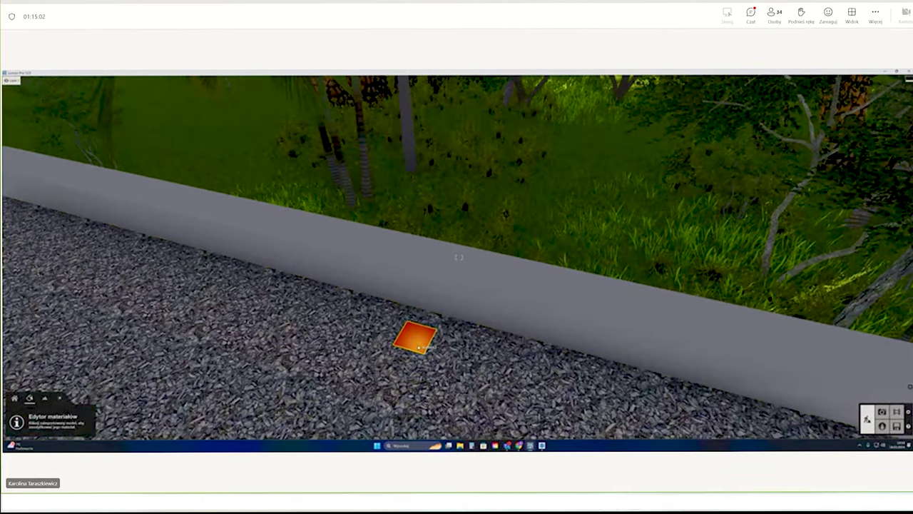
click(459, 257)
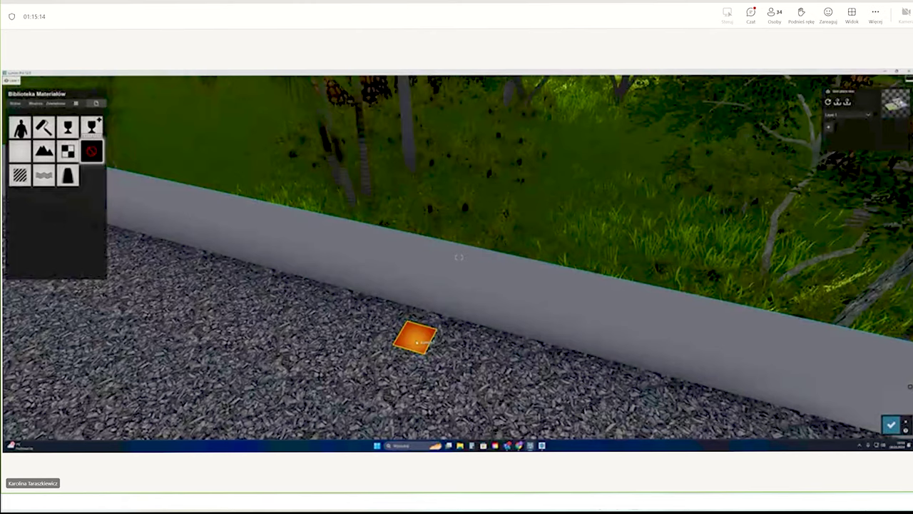
right_drag(412, 359, 306, 356)
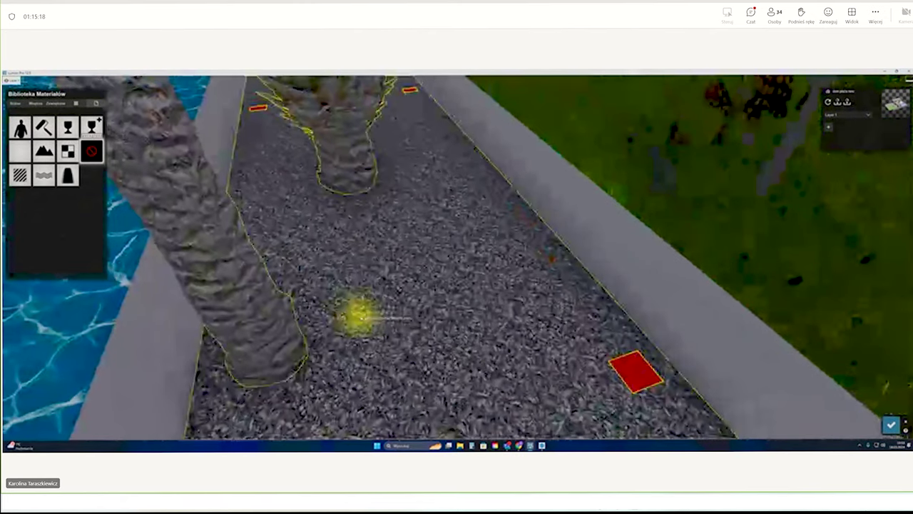
mouse_move(356, 316)
right_down()
mouse_move(400, 318)
mouse_move(257, 318)
mouse_move(400, 317)
mouse_move(519, 371)
right_up()
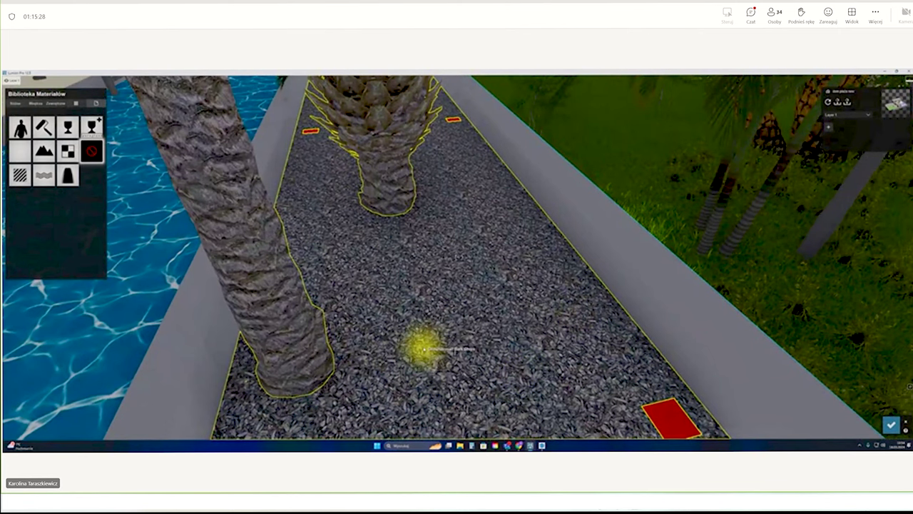
mouse_move(423, 348)
right_down()
mouse_move(543, 314)
mouse_move(438, 313)
right_up()
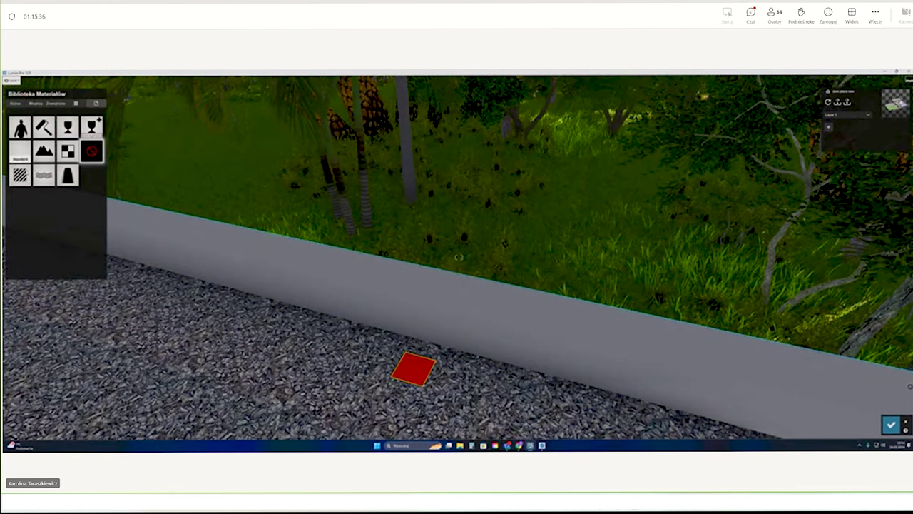
- Colour the square marker material a yellow RAL shade and raise its emissive glow
click(20, 151)
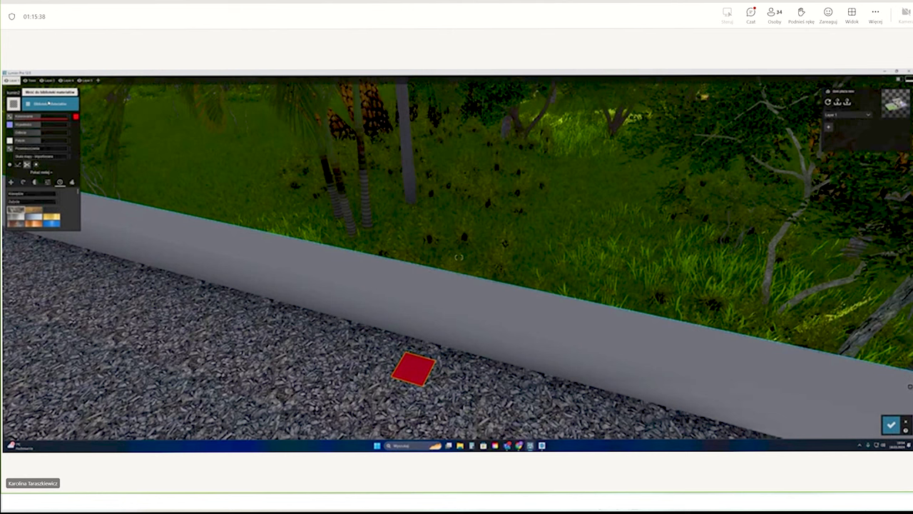
mouse_move(43, 132)
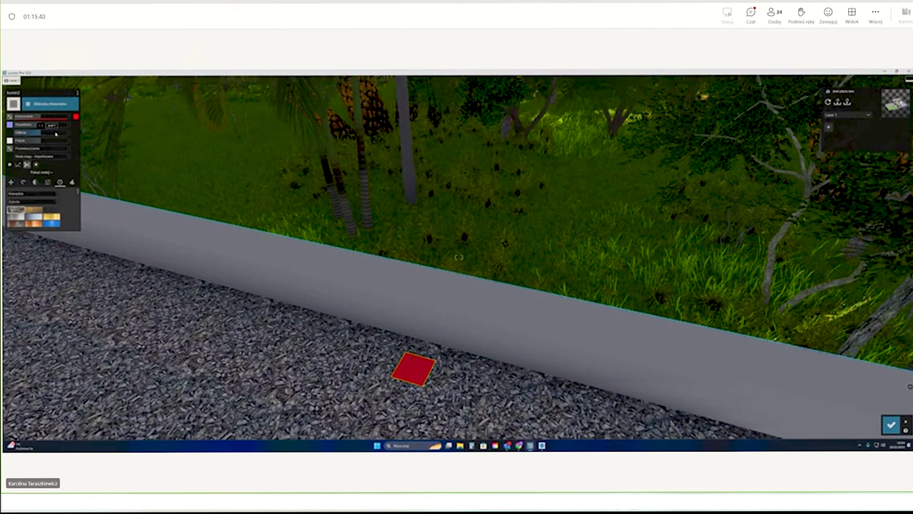
click(76, 116)
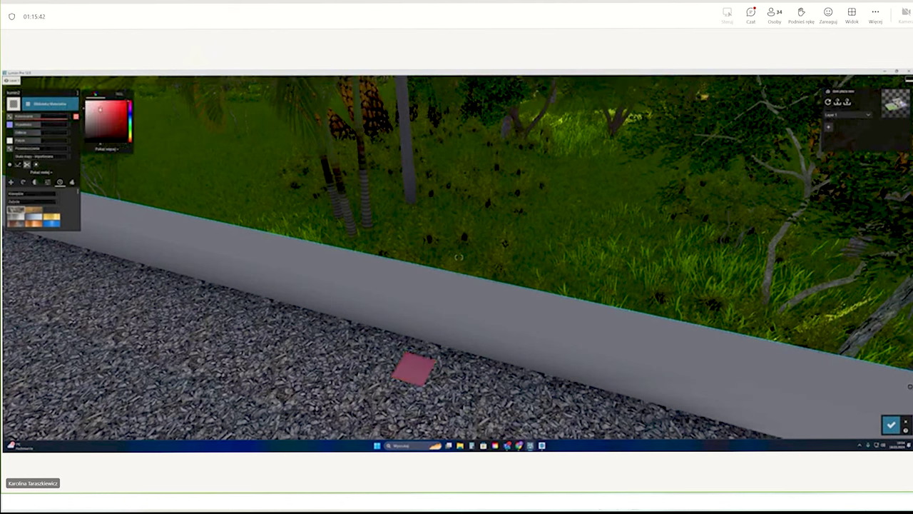
click(119, 94)
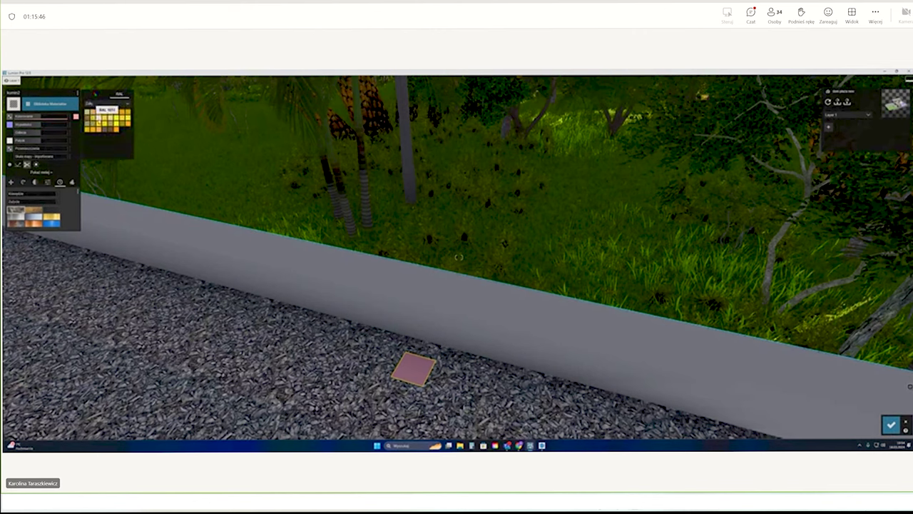
click(98, 111)
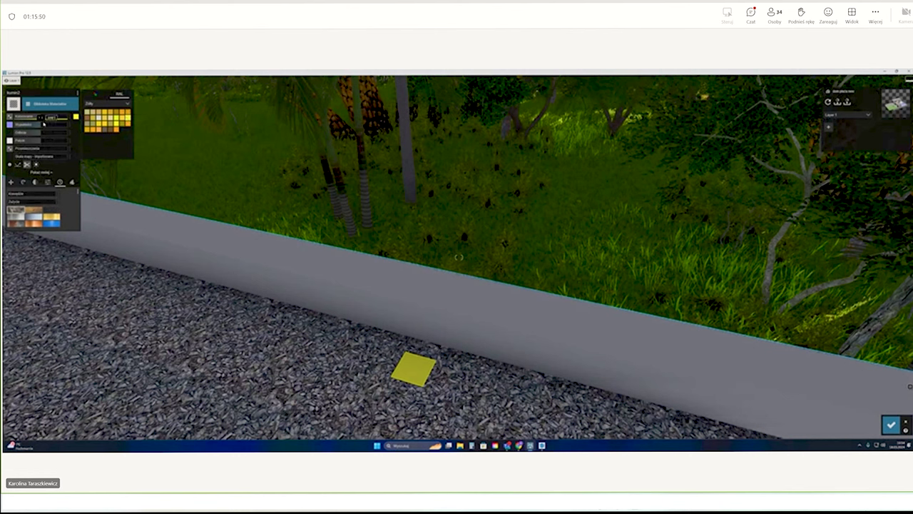
click(48, 182)
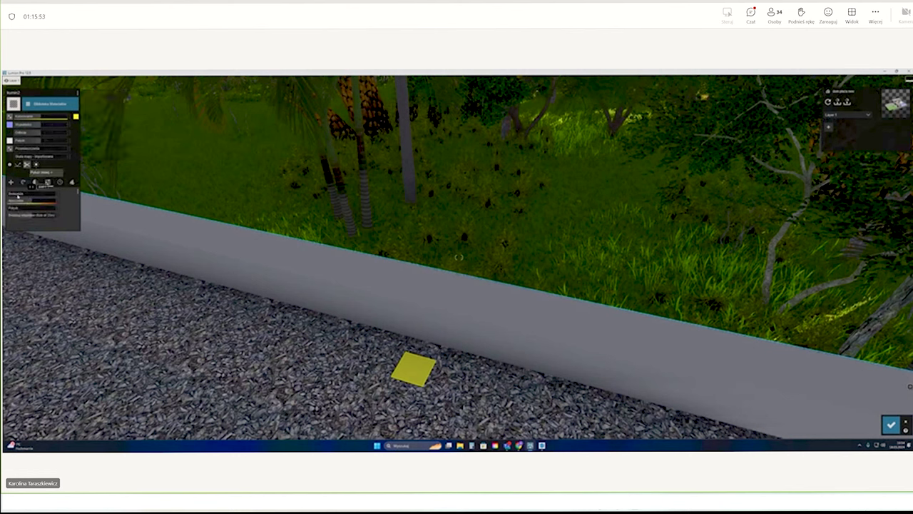
drag(26, 197, 50, 202)
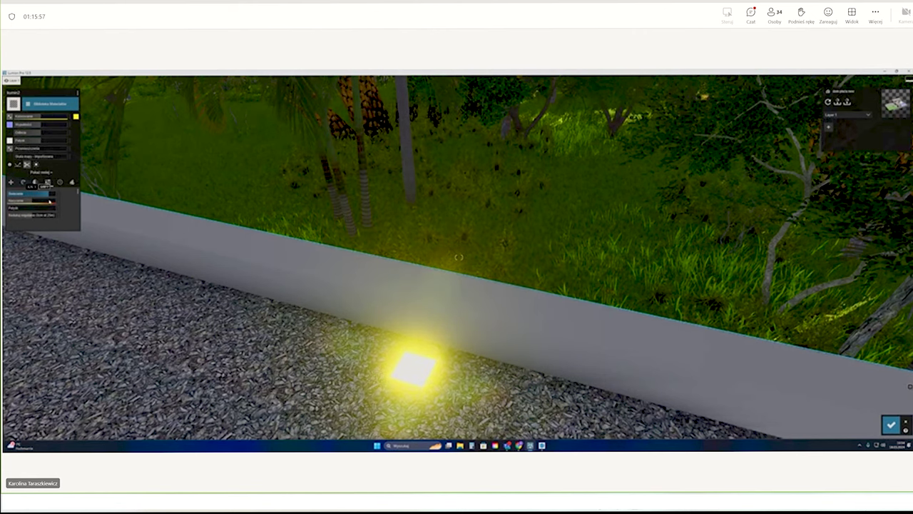
key(ctrl+1)
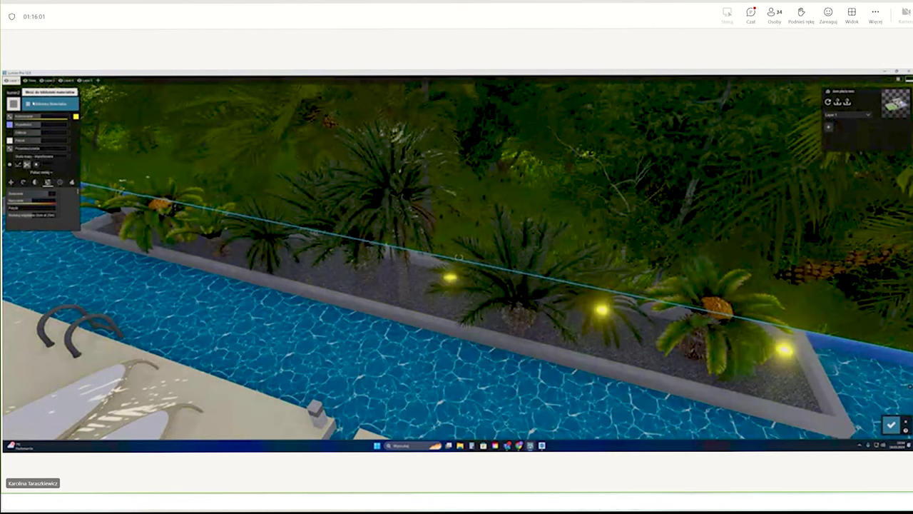
- Return to the material library and turn the view to the pool corner with the ladder
click(51, 104)
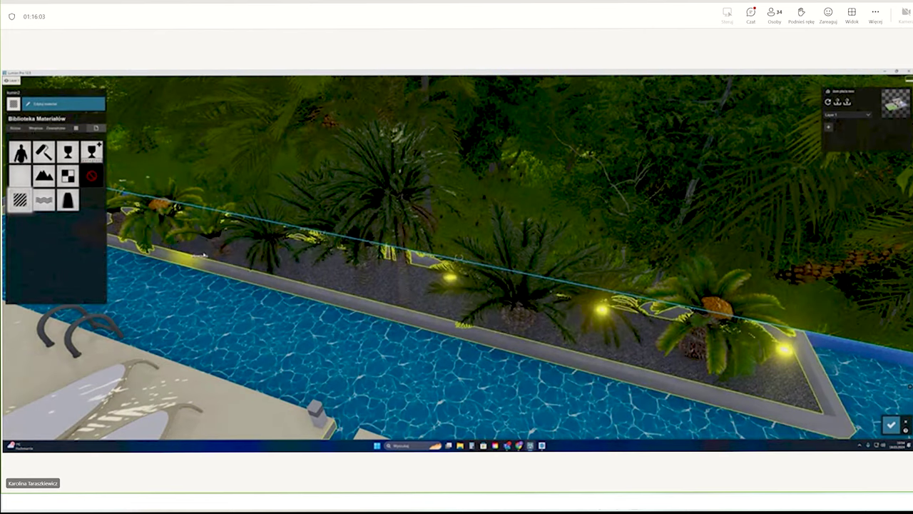
click(15, 104)
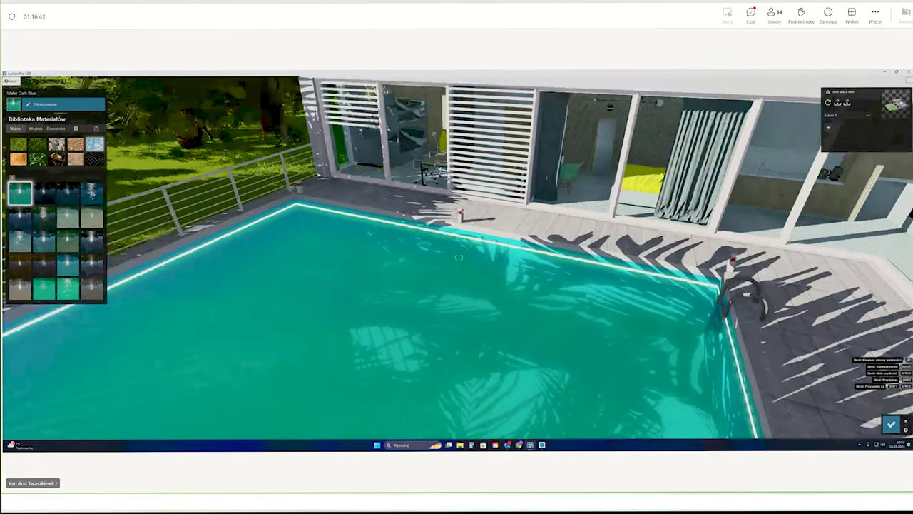
scroll(467, 274, up, 5)
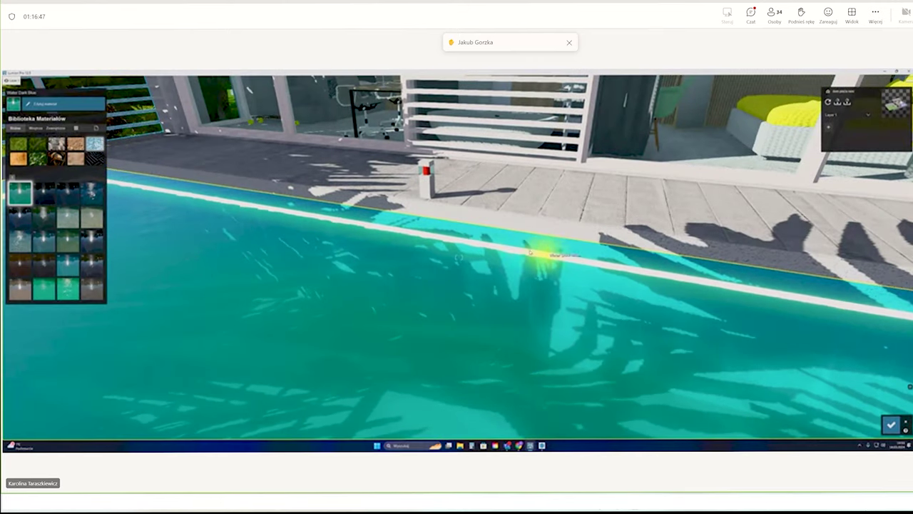
right_drag(540, 254, 431, 284)
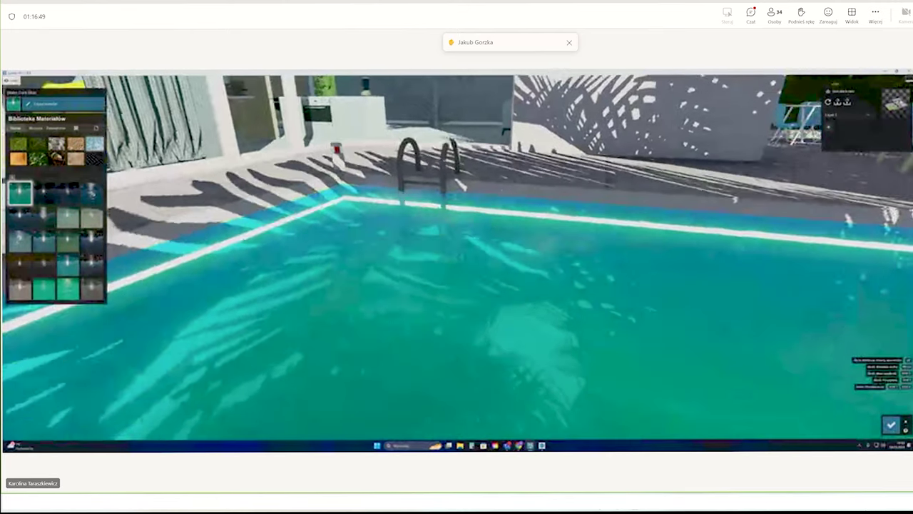
scroll(430, 284, up, 5)
scroll(446, 244, down, 5)
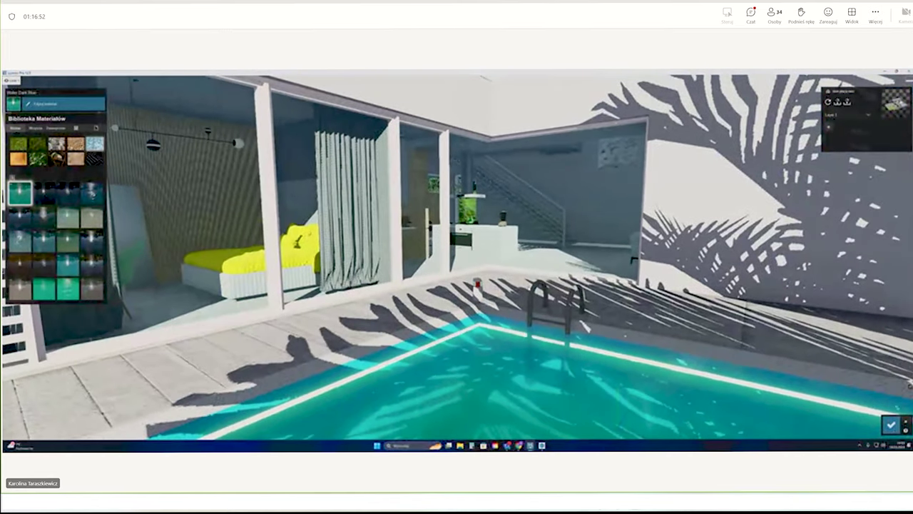
- Give the pool ladder the Metal_Scanned(1) metal, then go back to the outdoor materials
click(585, 324)
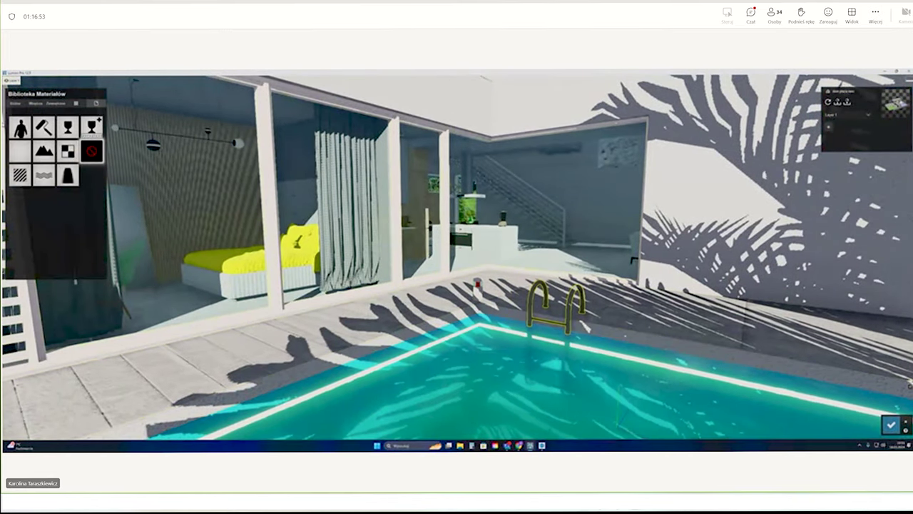
click(30, 105)
click(76, 119)
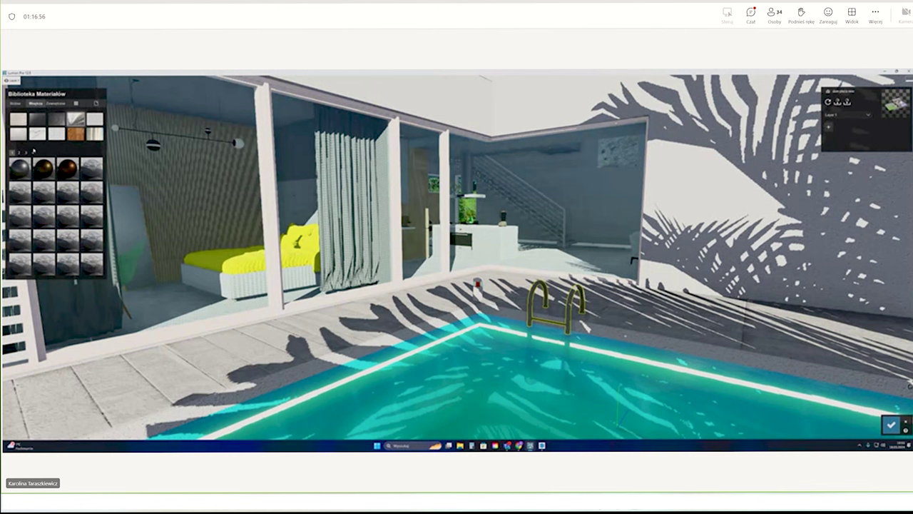
click(33, 152)
click(19, 169)
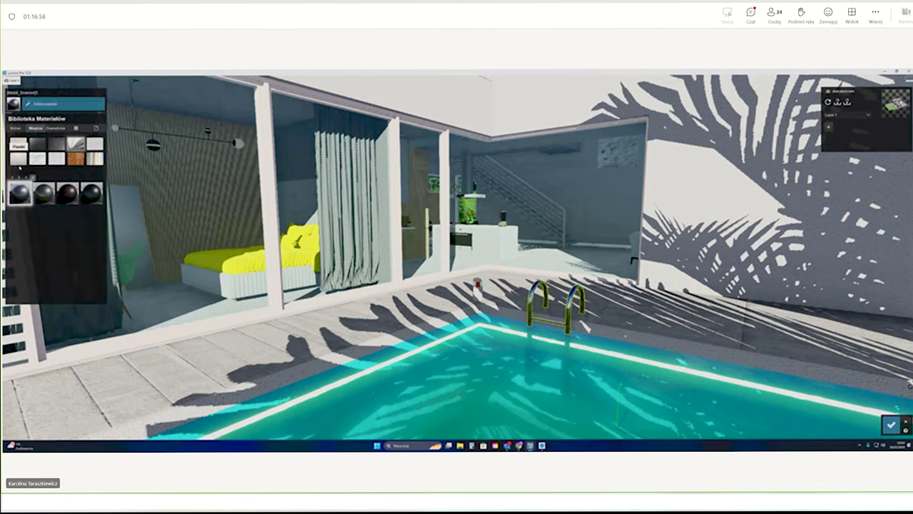
click(32, 103)
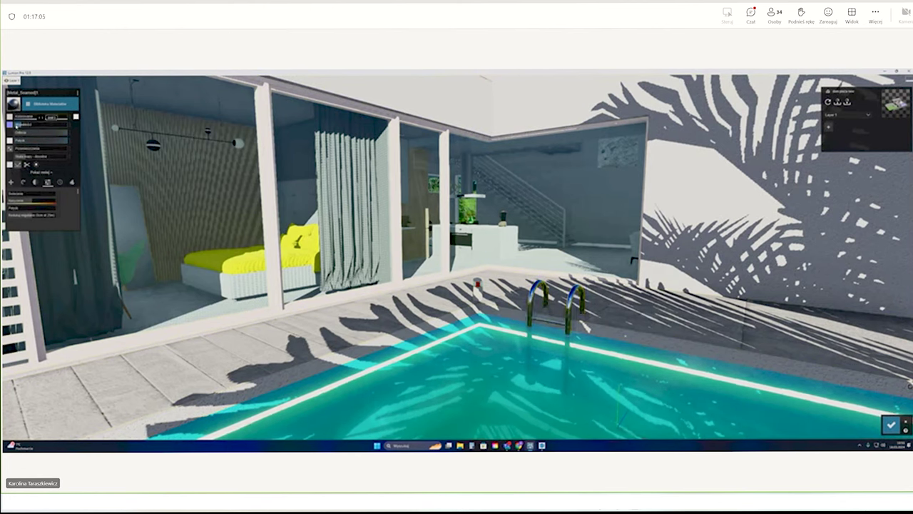
click(50, 104)
click(45, 123)
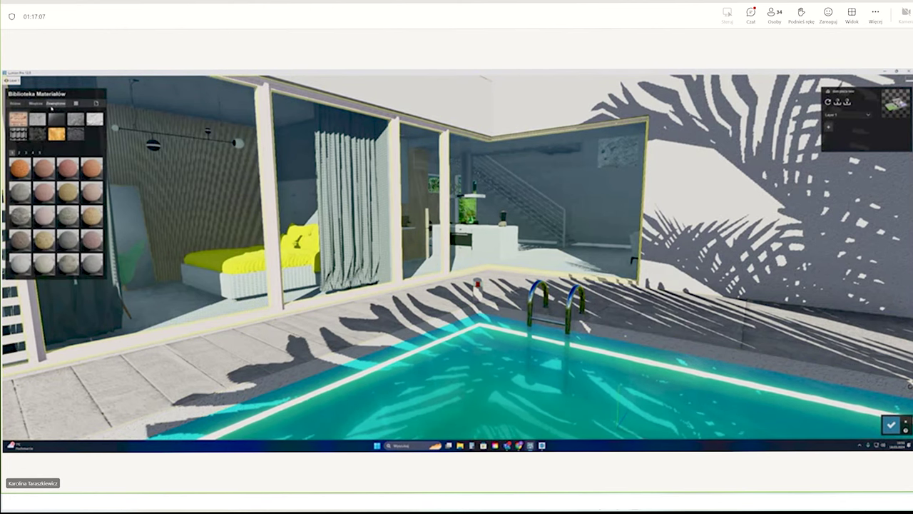
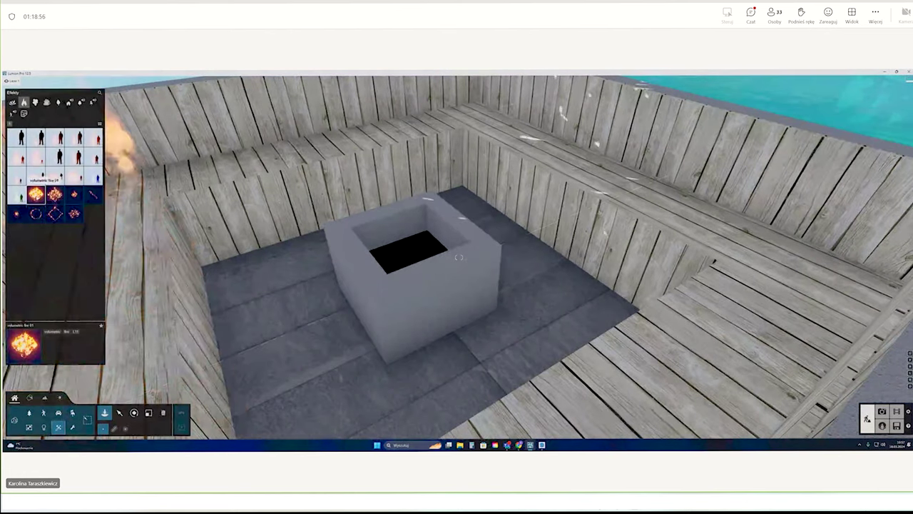
- Place volumetric fire 03 inside the grey concrete box, then select the placed fire
click(75, 195)
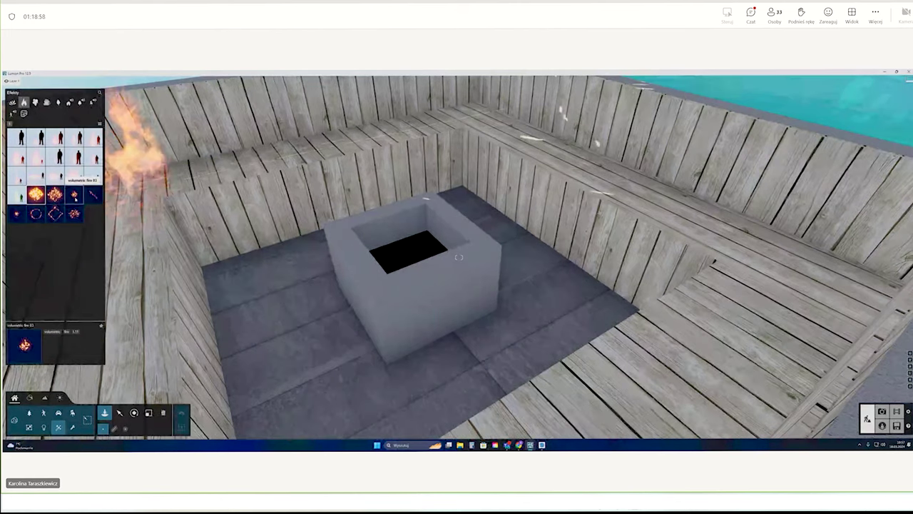
click(414, 257)
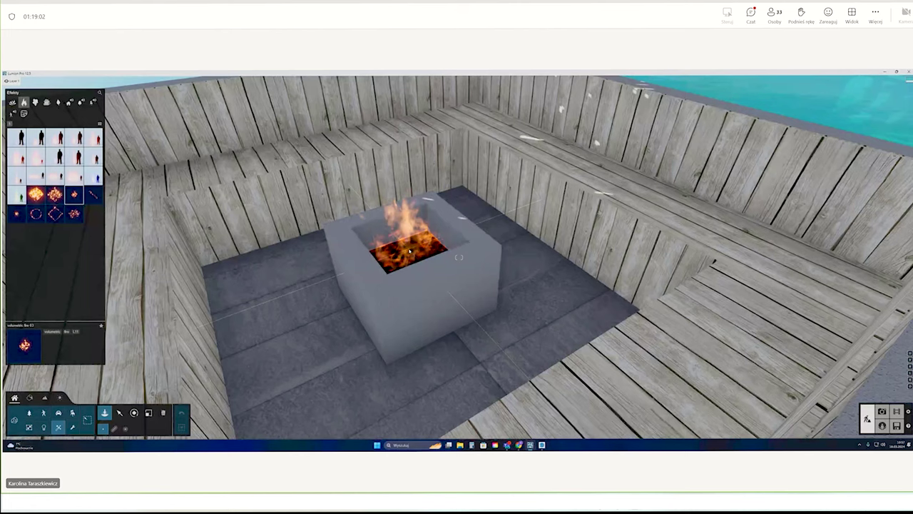
scroll(421, 248, up, 3)
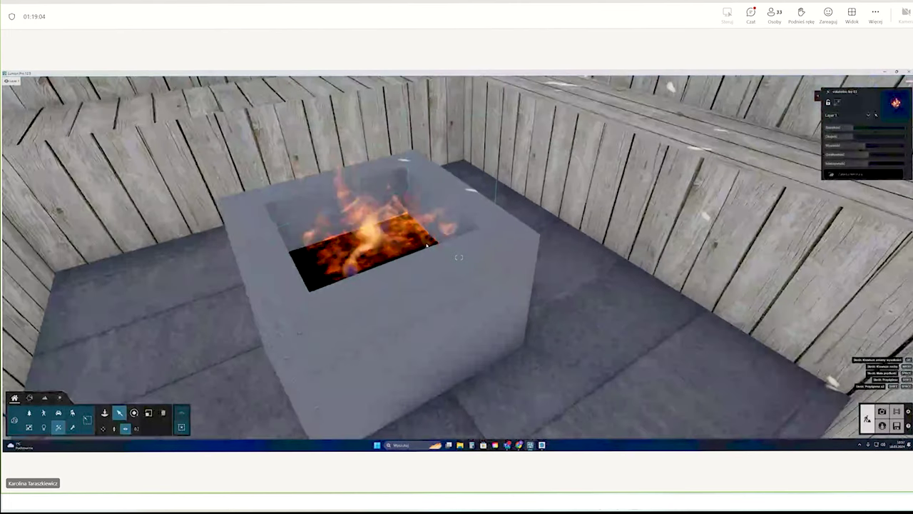
scroll(459, 257, down, 3)
scroll(458, 257, down, 3)
scroll(459, 257, down, 3)
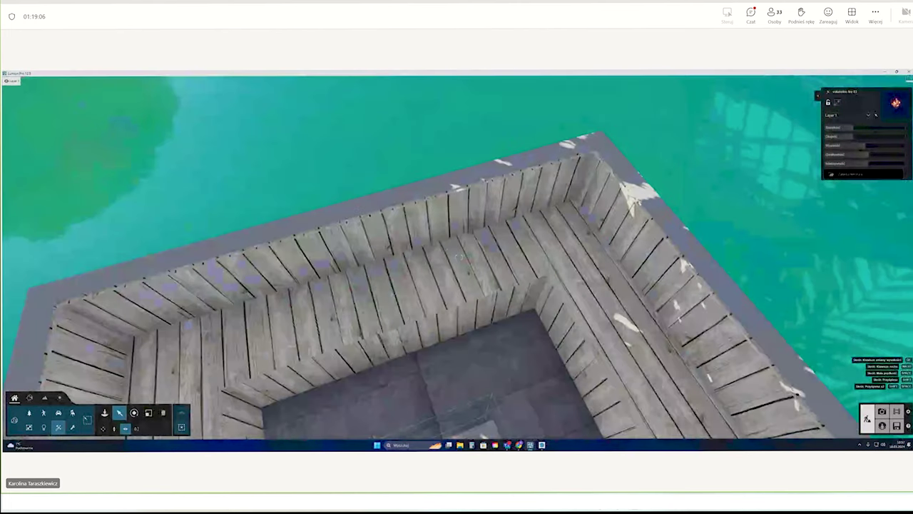
right_drag(459, 257, 459, 299)
scroll(503, 280, up, 3)
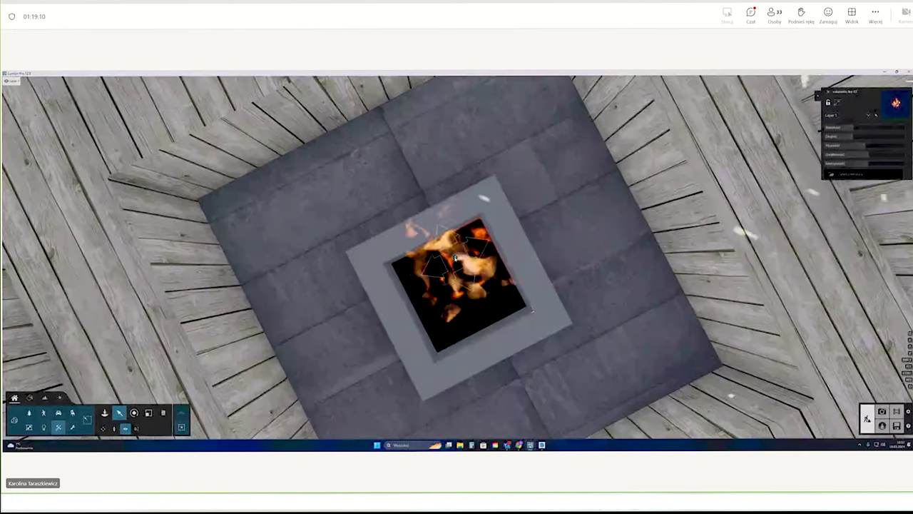
click(456, 258)
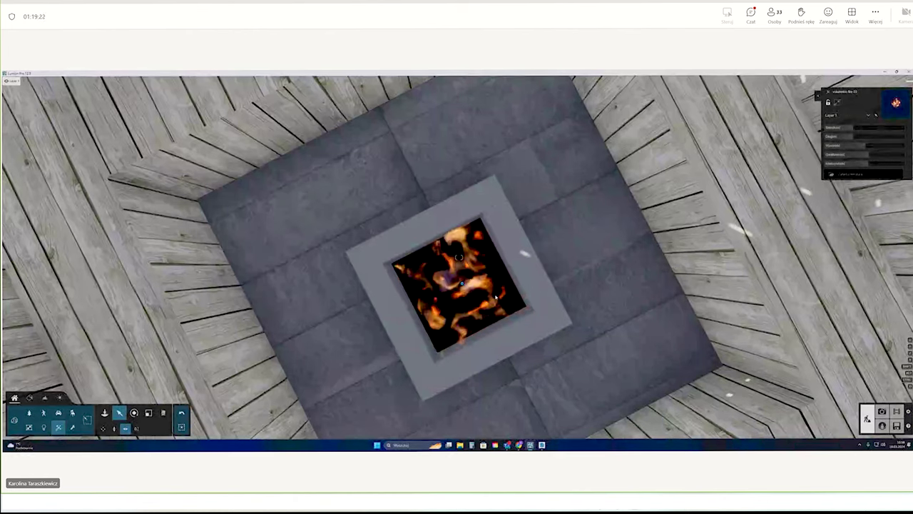
- Open the Nature library's Logs collection and undo an accidentally placed palm
click(30, 415)
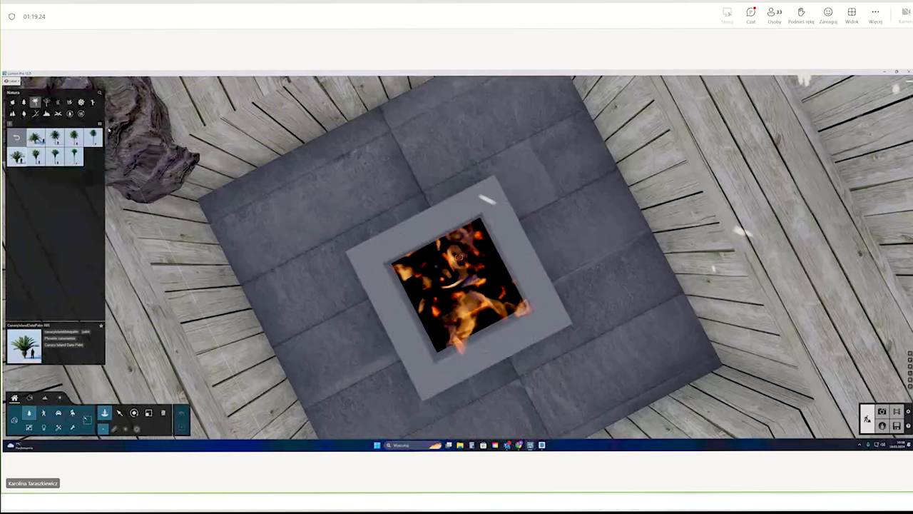
click(35, 114)
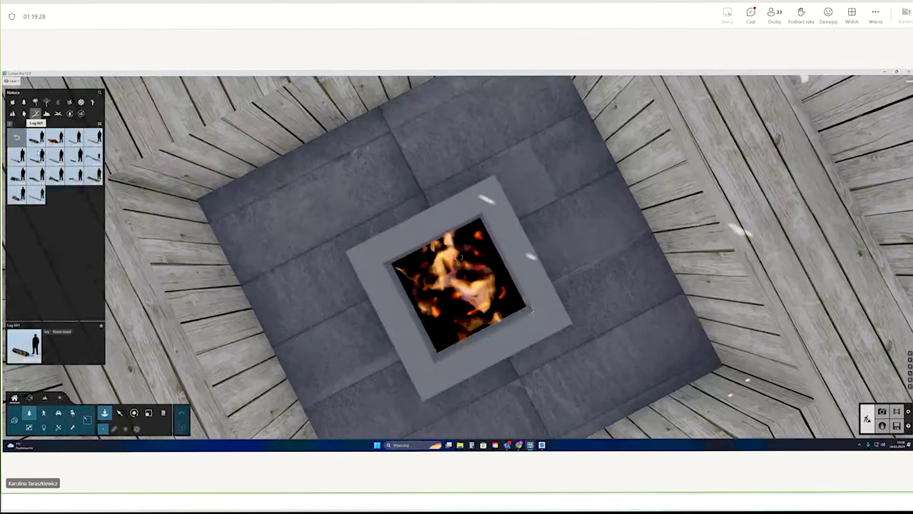
click(36, 137)
click(439, 245)
key(ctrl+z)
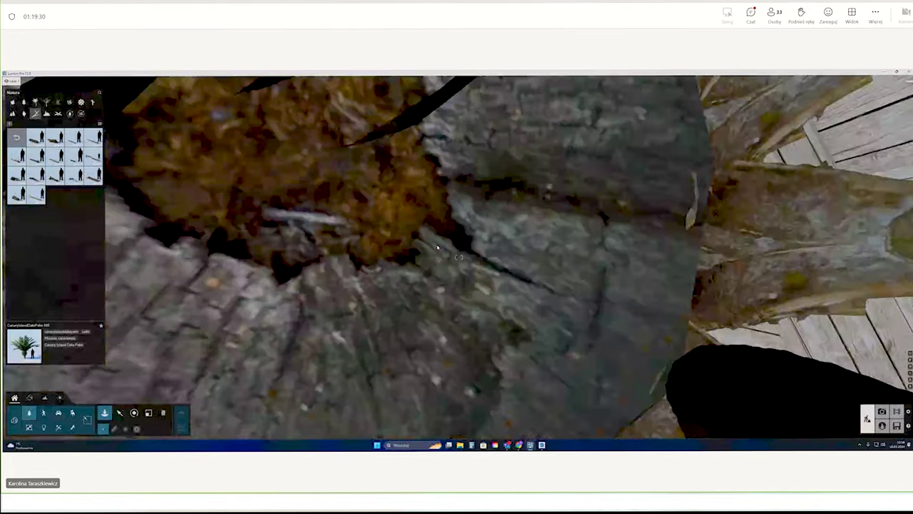
- Place a log model inside the fire pit among the flames
click(74, 156)
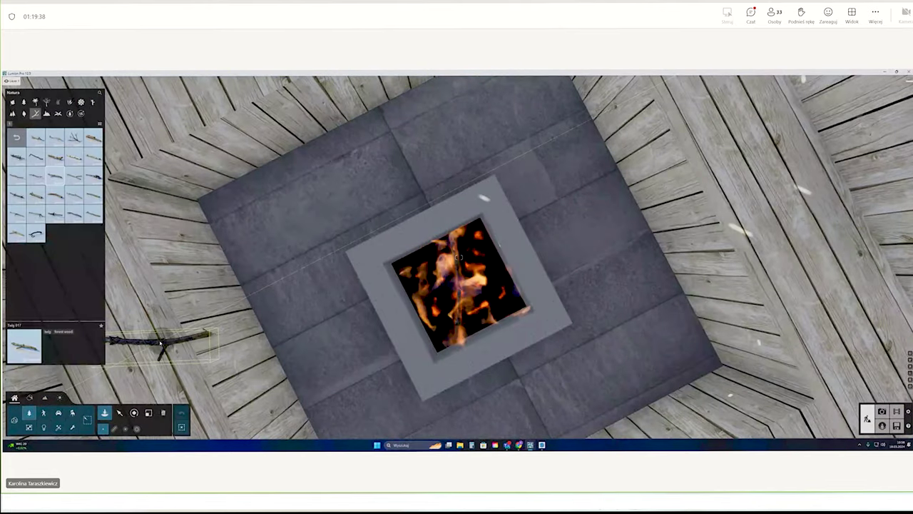
click(459, 282)
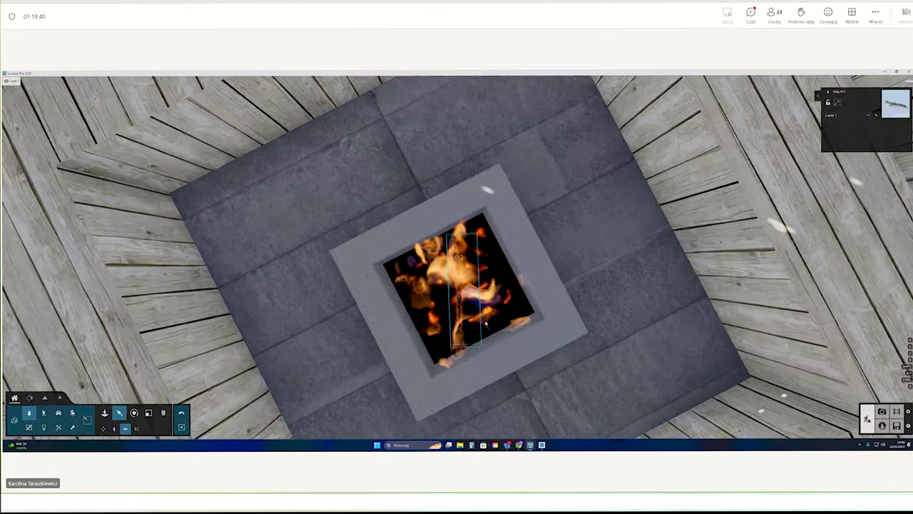
scroll(542, 327, up, 3)
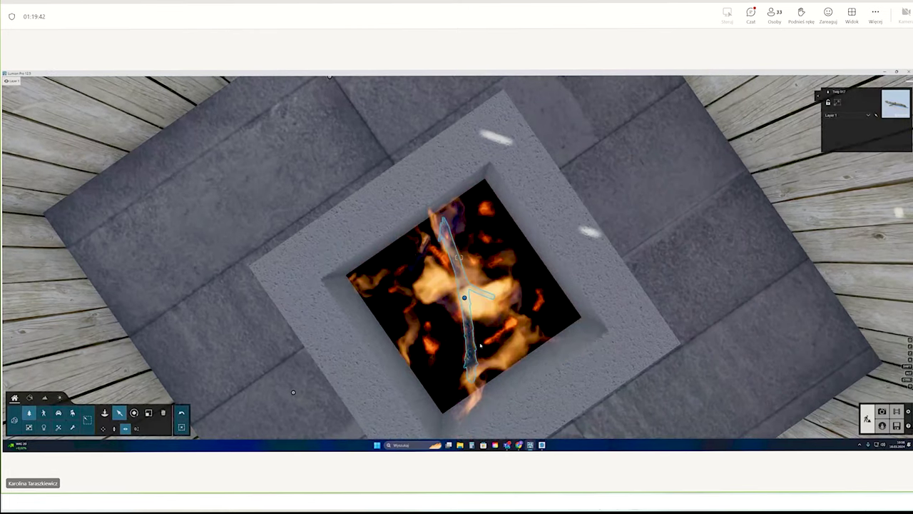
scroll(464, 285, down, 2)
scroll(478, 300, down, 3)
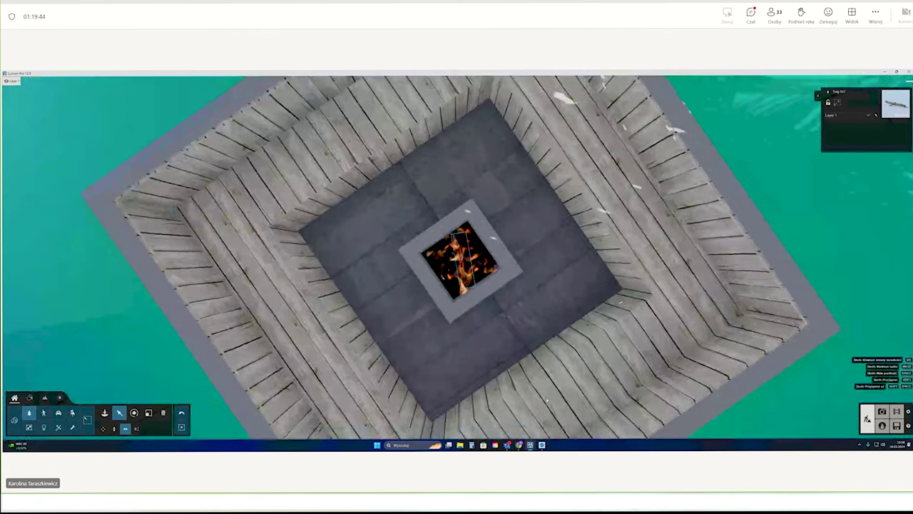
right_drag(485, 308, 470, 302)
scroll(470, 302, up, 3)
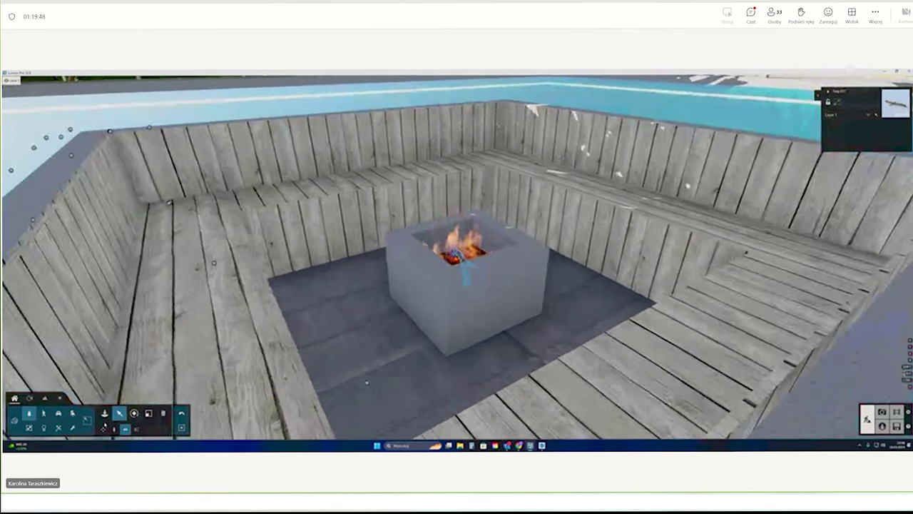
- Drag the fire effect's height slider up for tall flames, then back down to moderate
click(465, 265)
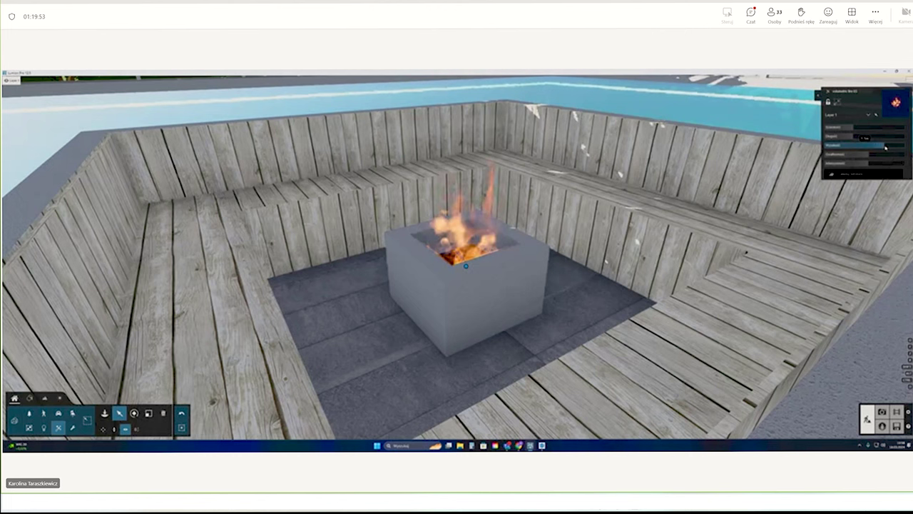
drag(891, 152, 870, 154)
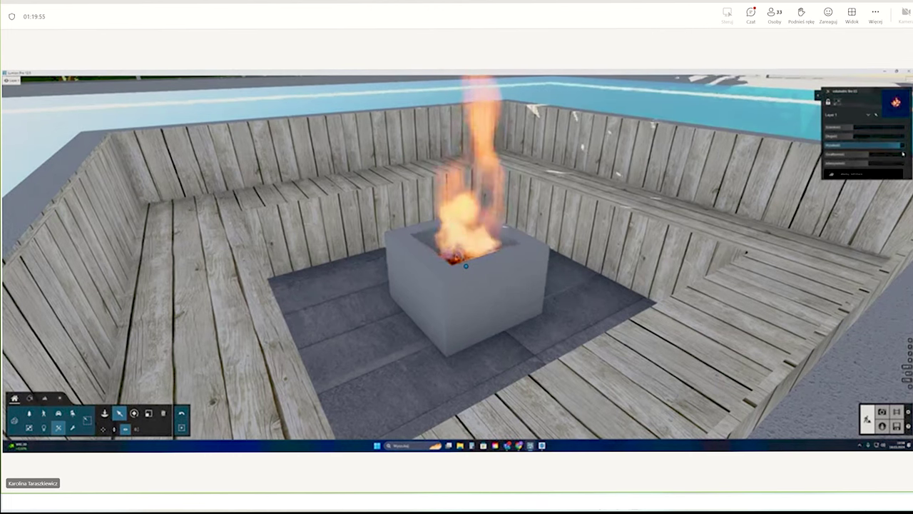
mouse_move(866, 136)
mouse_down()
mouse_move(849, 138)
mouse_move(896, 146)
mouse_move(882, 147)
mouse_up()
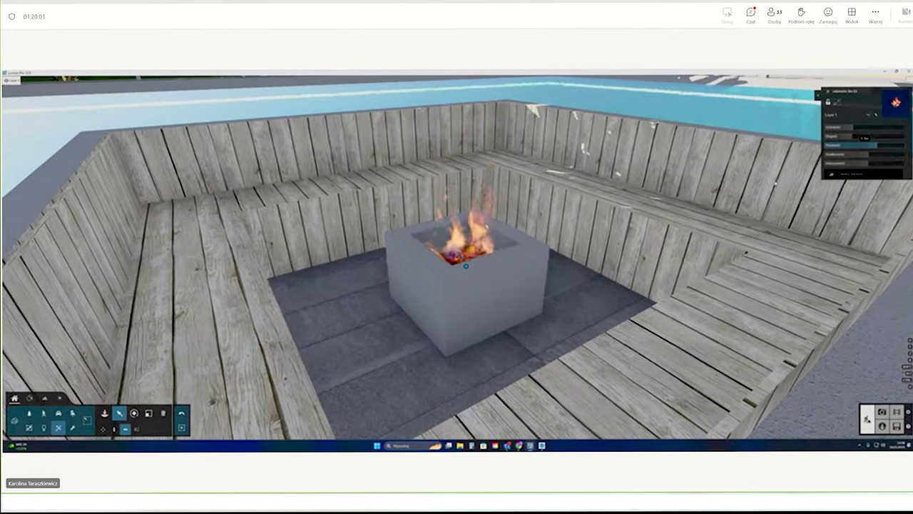
key(w)
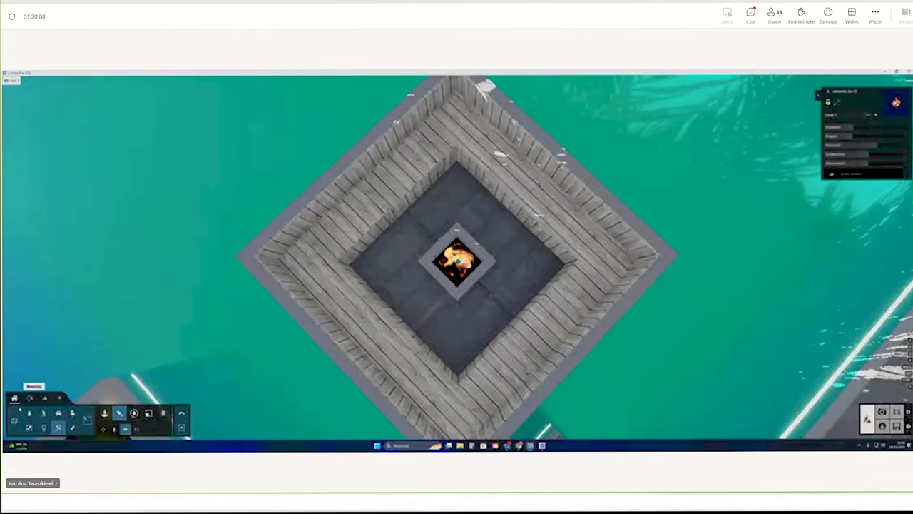
- Apply a brown Exterior > Wood flooring material to the deck
click(30, 398)
click(314, 248)
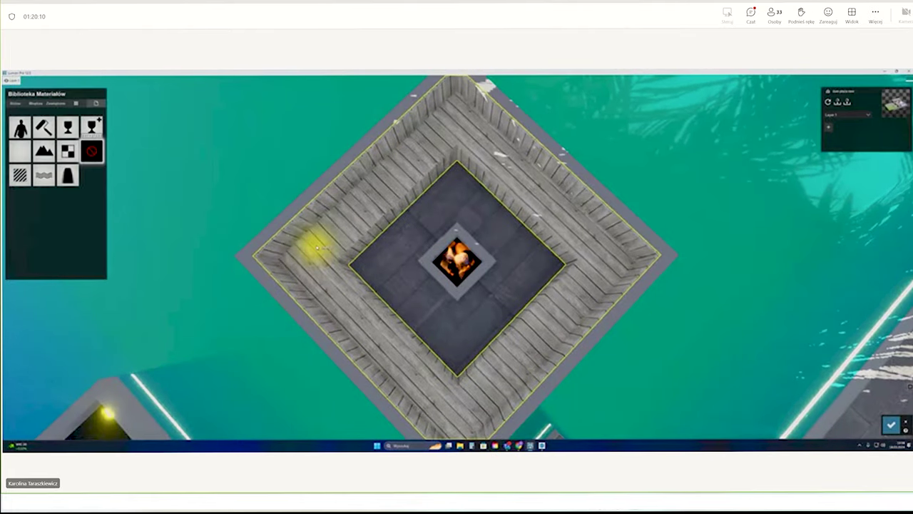
click(56, 104)
click(56, 134)
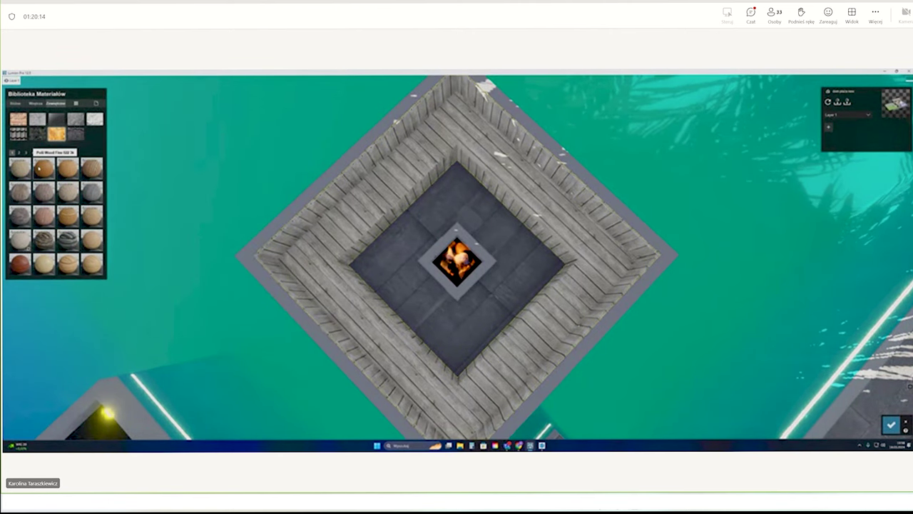
click(44, 168)
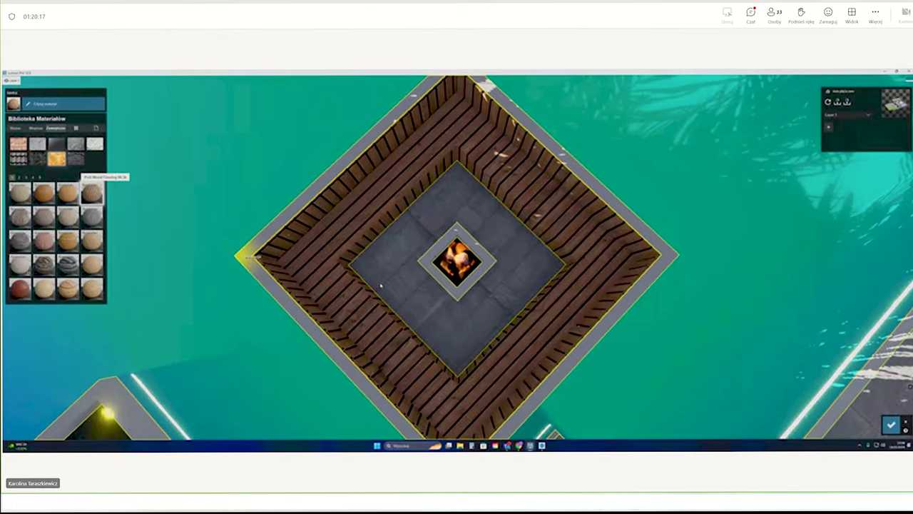
scroll(457, 256, up, 5)
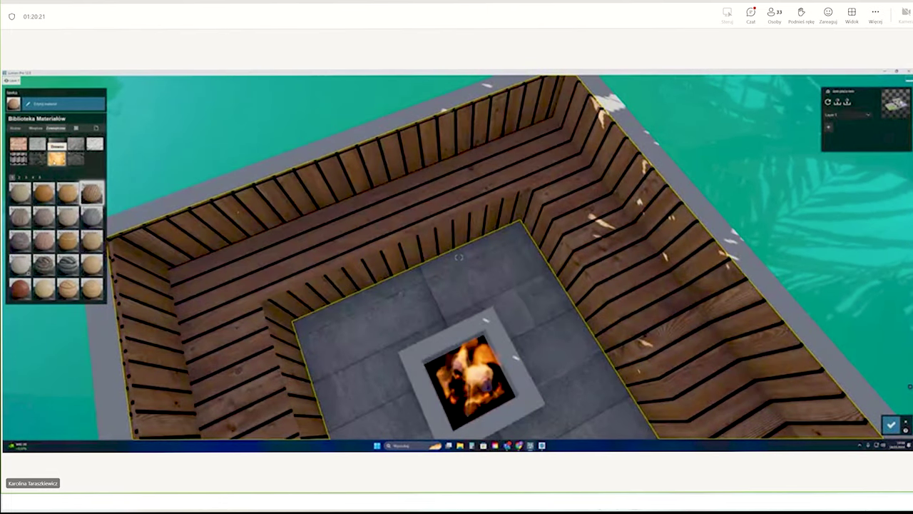
click(84, 194)
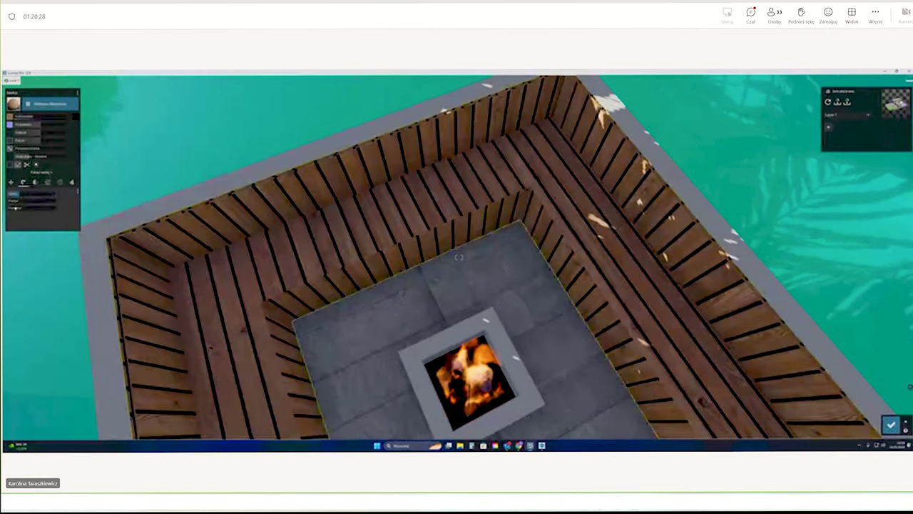
- Rotate the wood texture so the planks run along each side of the deck
click(23, 203)
click(22, 203)
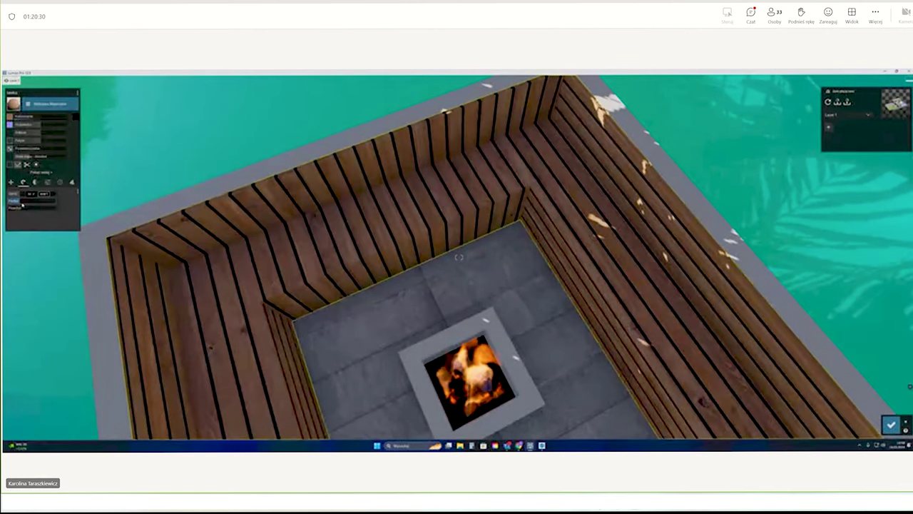
click(33, 207)
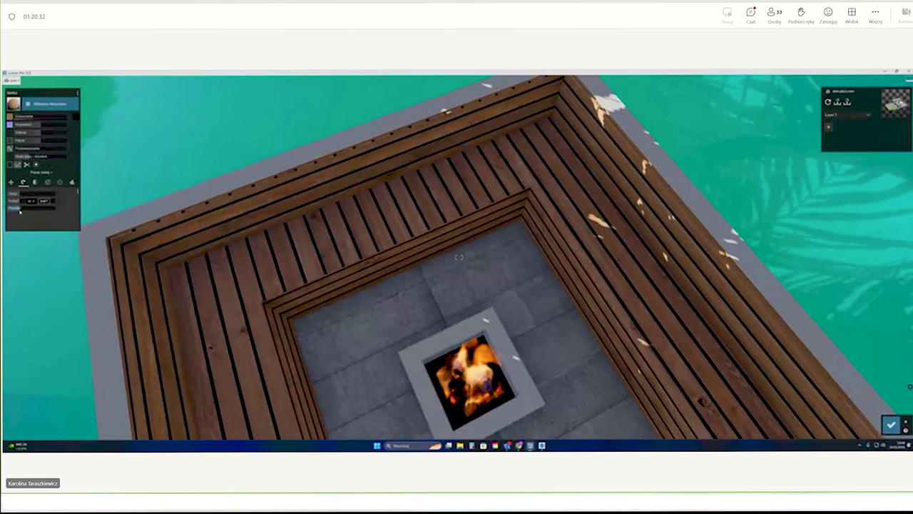
mouse_move(34, 211)
mouse_down()
mouse_move(51, 212)
mouse_move(20, 221)
mouse_up()
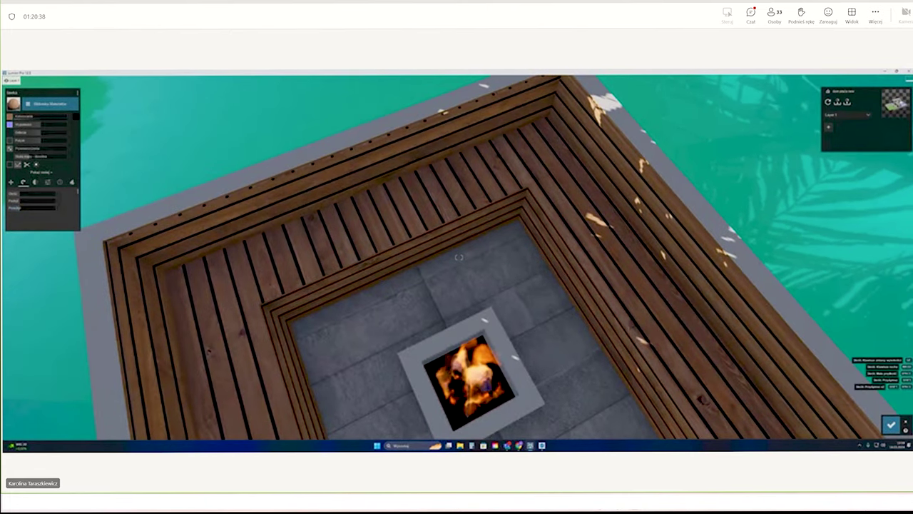
mouse_move(456, 285)
right_down()
mouse_move(456, 256)
mouse_move(316, 281)
mouse_move(564, 303)
right_up()
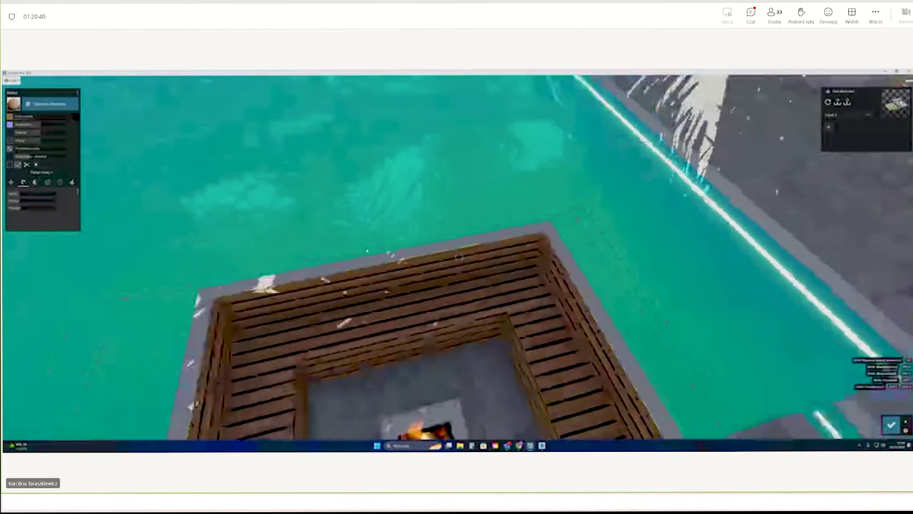
- Frame the roof terrace and open the Material Library's Gleba soil category for its surface
scroll(407, 264, down, 5)
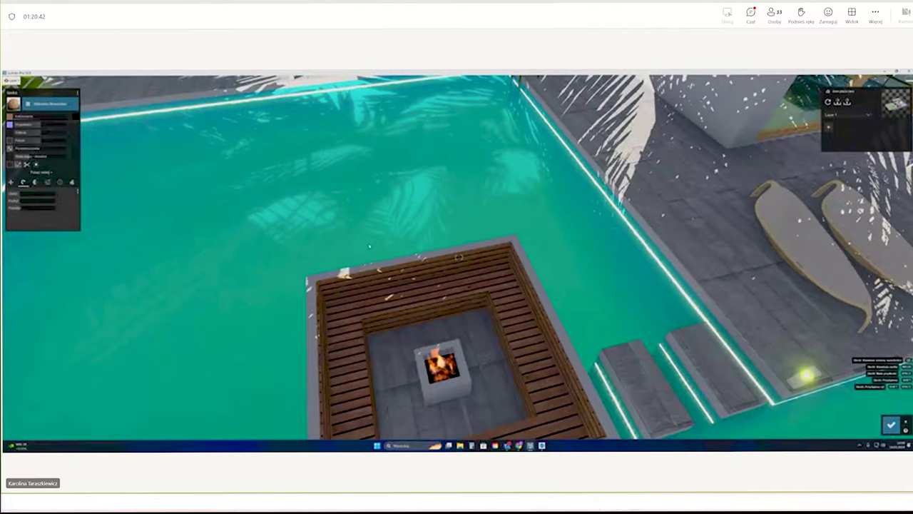
mouse_move(456, 256)
right_down()
mouse_move(500, 242)
mouse_move(607, 235)
mouse_move(428, 243)
mouse_move(342, 214)
right_up()
mouse_move(457, 257)
right_down()
mouse_move(385, 246)
mouse_move(456, 271)
mouse_move(428, 321)
right_up()
scroll(457, 257, down, 2)
scroll(457, 257, down, 2)
scroll(456, 256, down, 2)
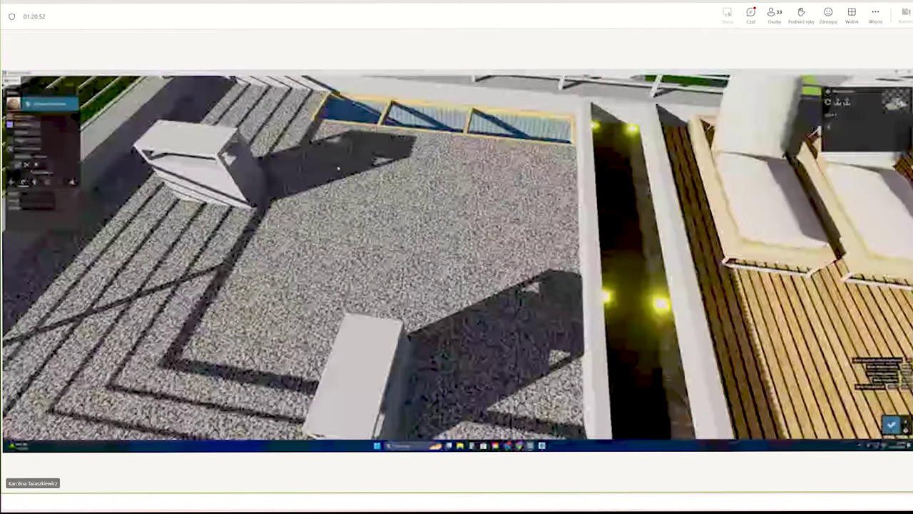
scroll(457, 257, down, 2)
scroll(369, 314, up, 3)
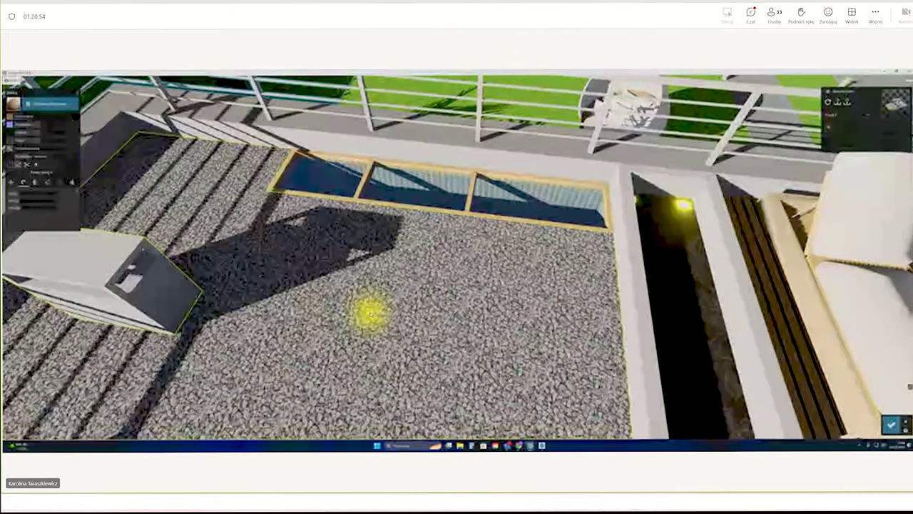
click(369, 314)
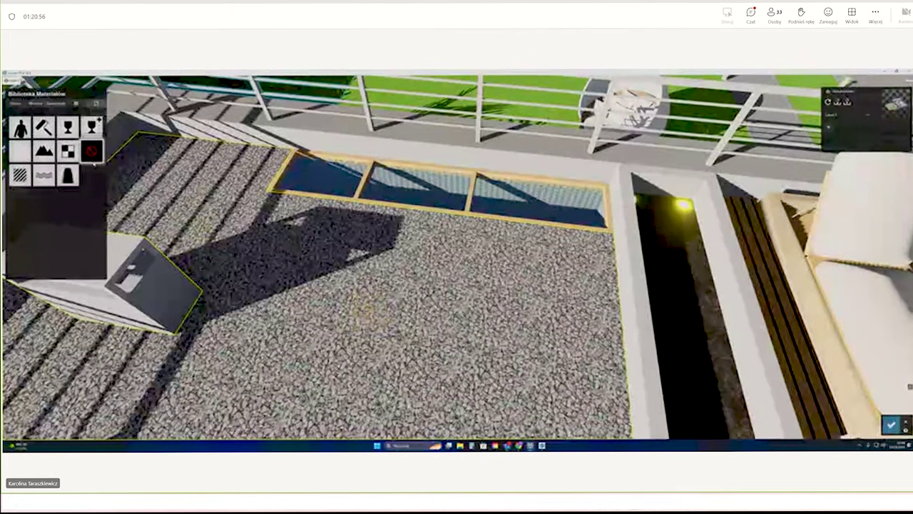
click(19, 105)
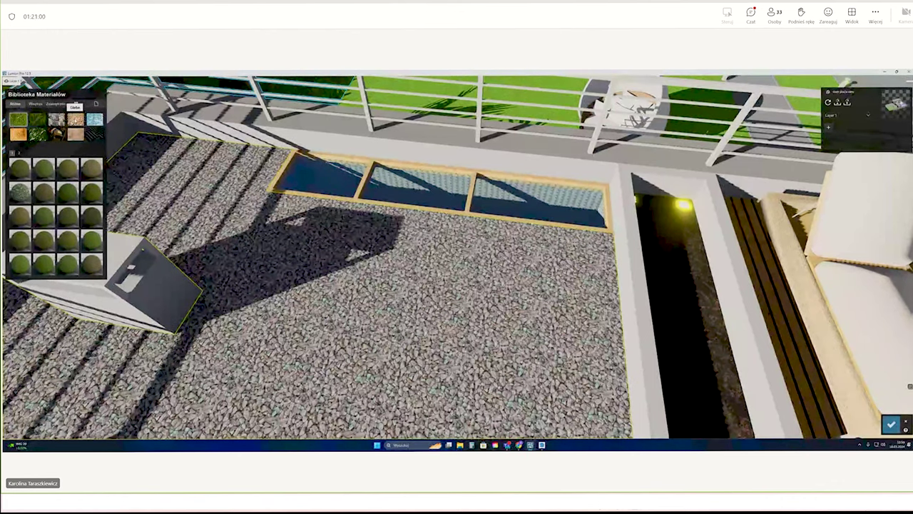
click(75, 119)
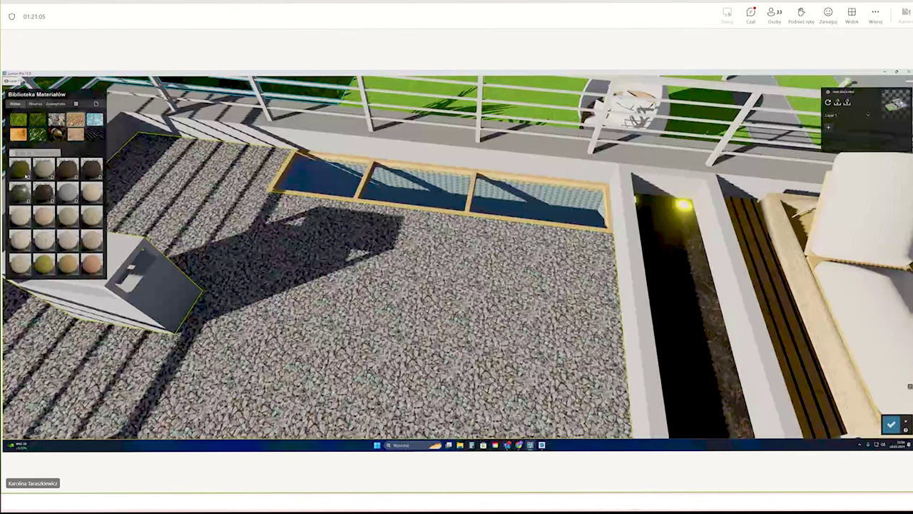
- Page through the soil materials, trying several fine, rough and crushed gravels on the floor
click(18, 153)
click(25, 153)
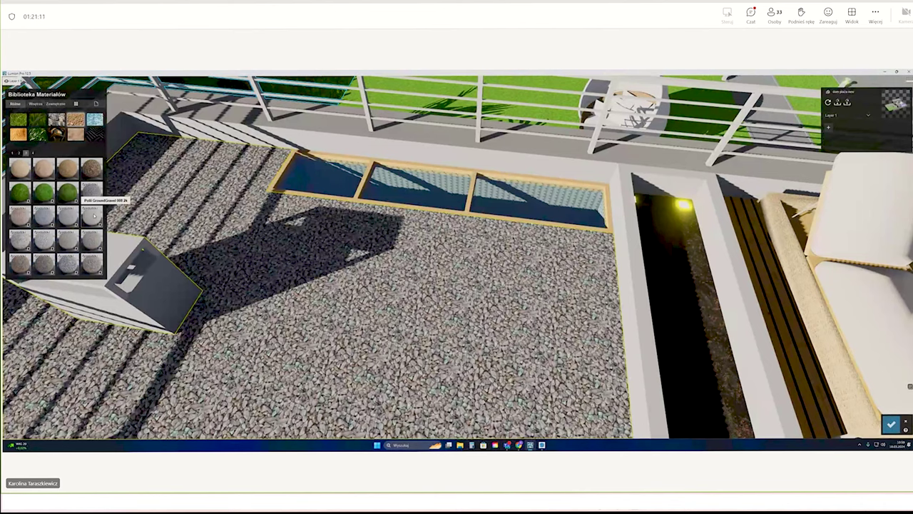
click(94, 216)
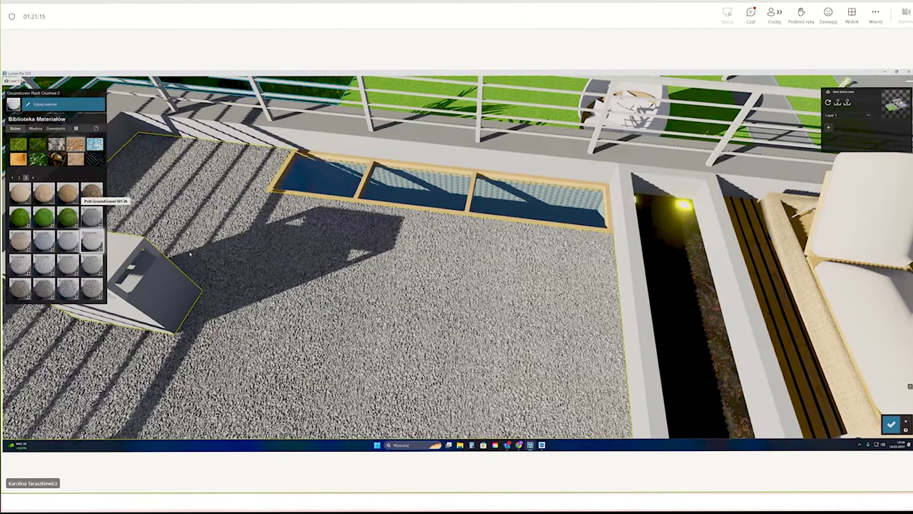
scroll(190, 253, up, 5)
click(65, 241)
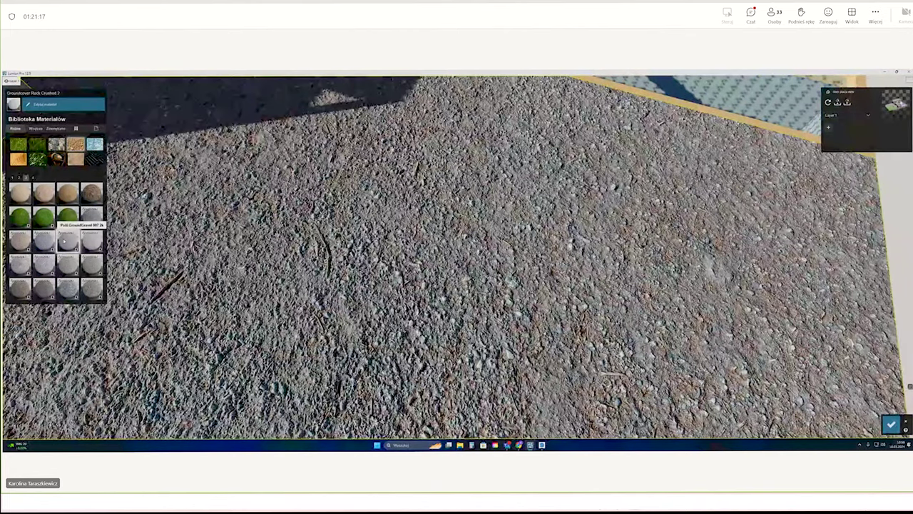
click(20, 265)
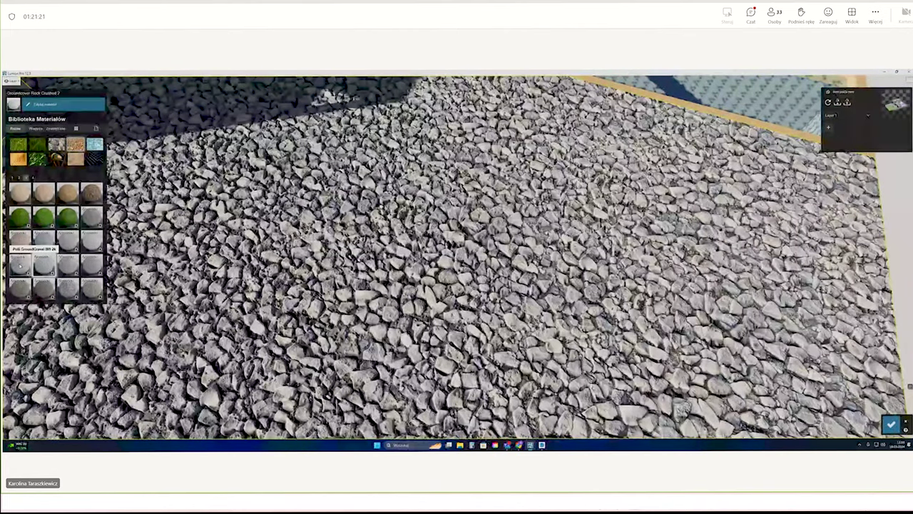
click(91, 264)
click(68, 287)
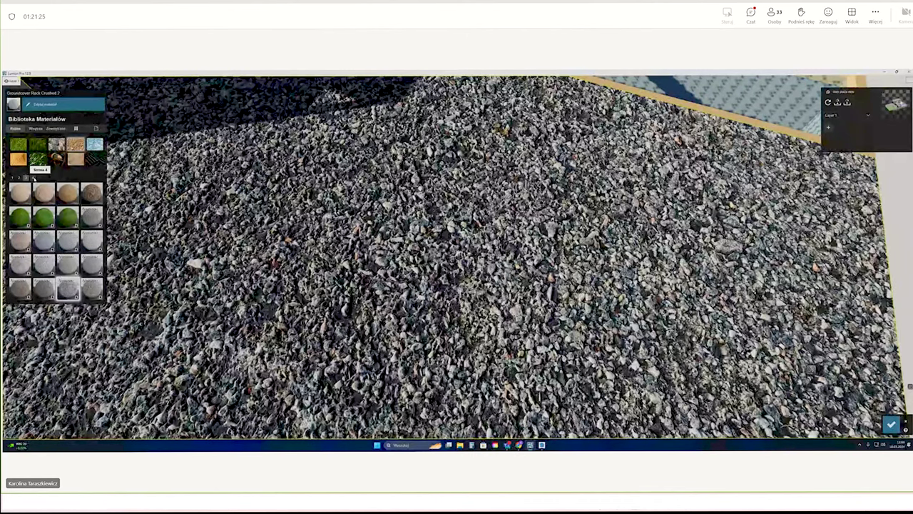
- Settle on Groundcover Rock Crushed 2 after trying snow and beach pebbles, then close the library
click(33, 178)
click(44, 218)
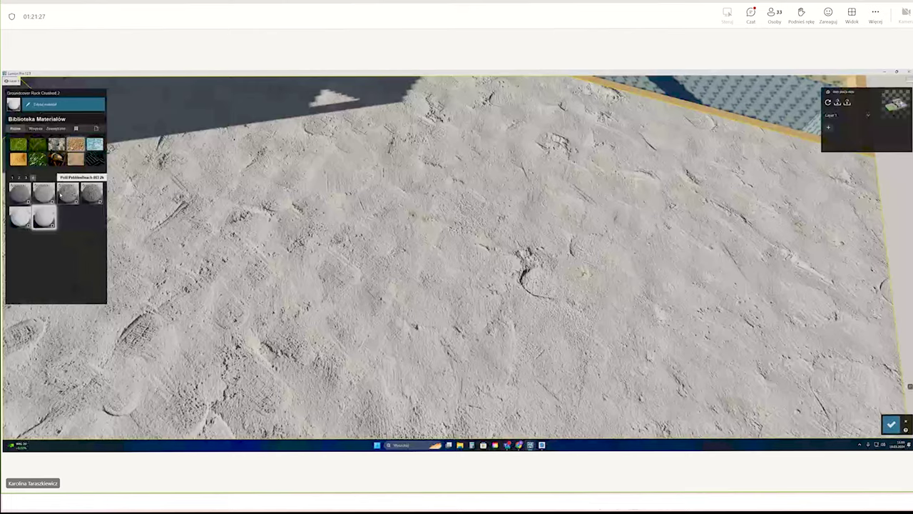
click(45, 194)
click(45, 193)
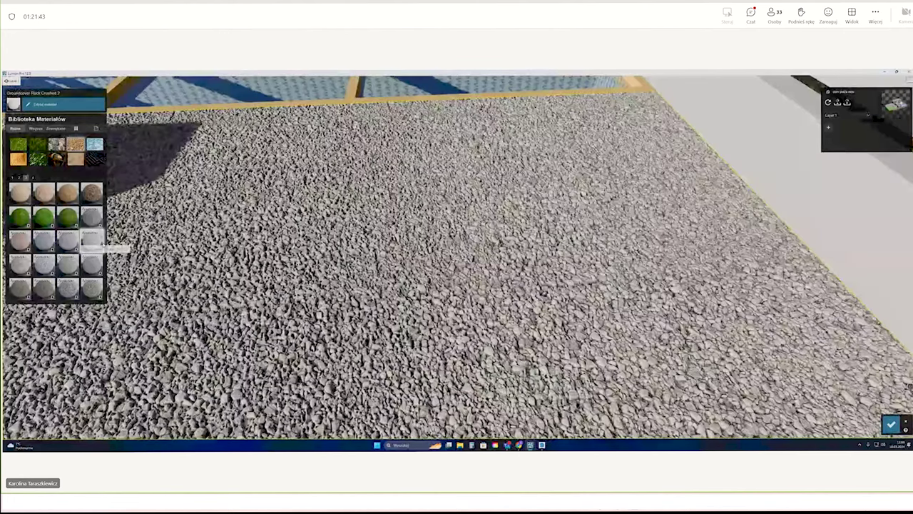
click(93, 240)
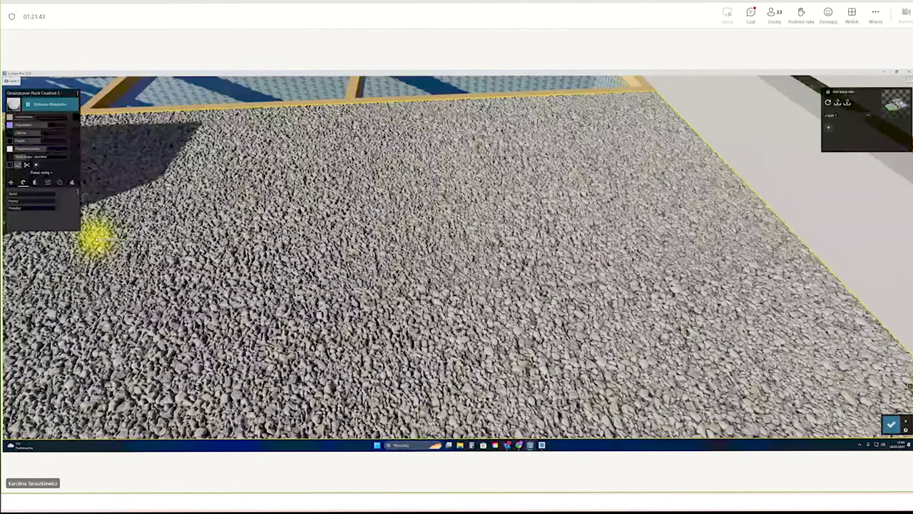
mouse_move(37, 116)
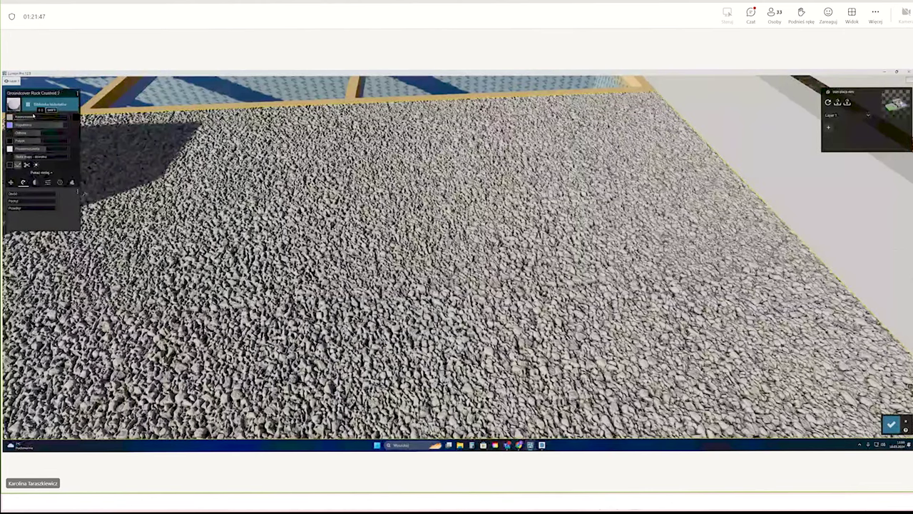
- Give the gravel a lighter custom colour, a finer Scale and changed Przemieszczenie displacement
click(75, 116)
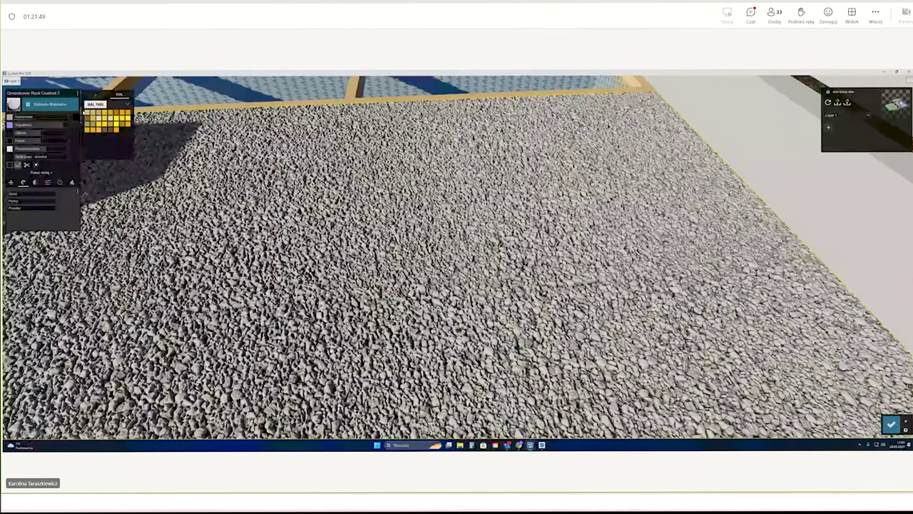
click(93, 108)
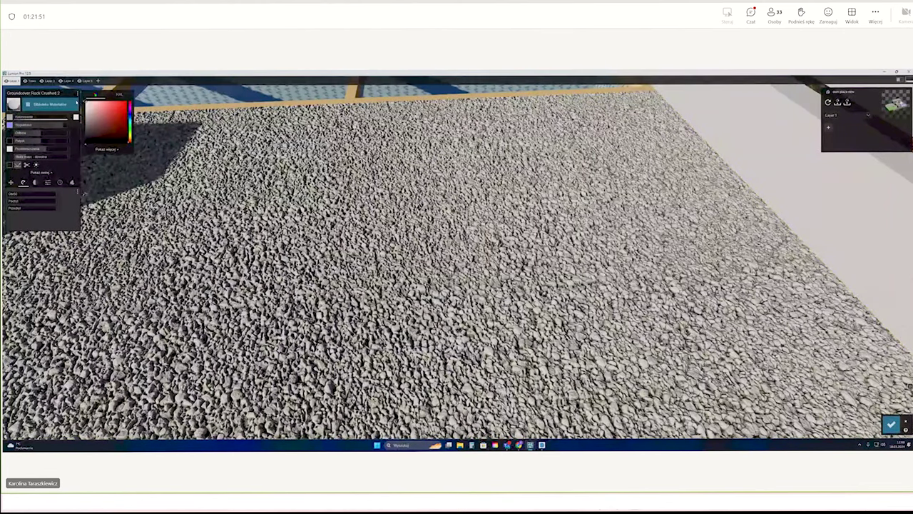
click(57, 129)
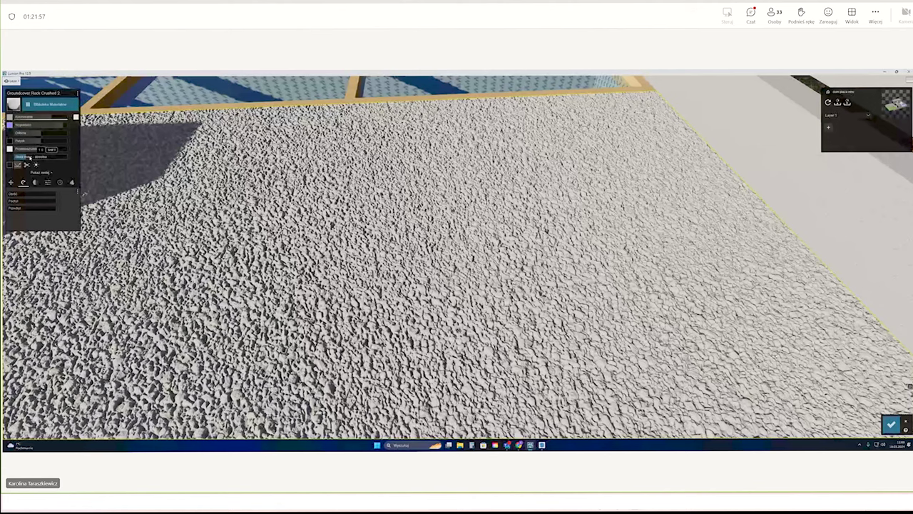
click(27, 156)
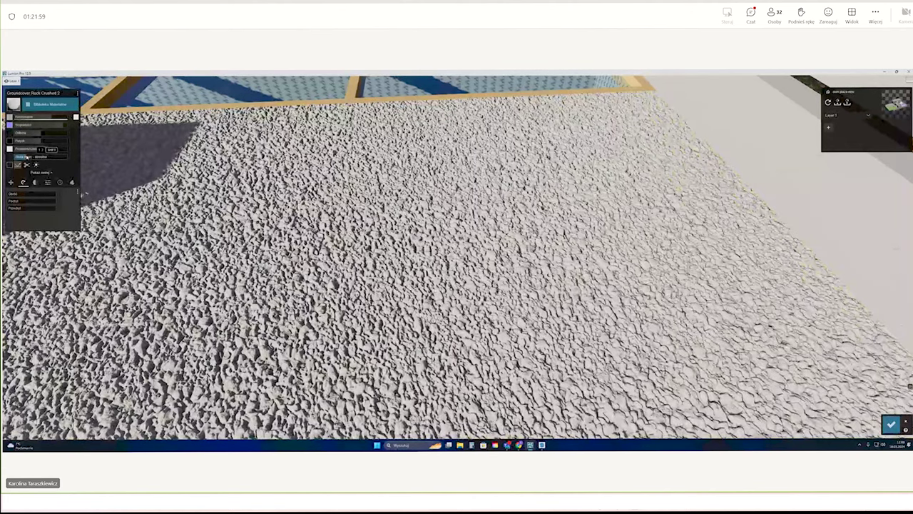
drag(27, 157, 26, 157)
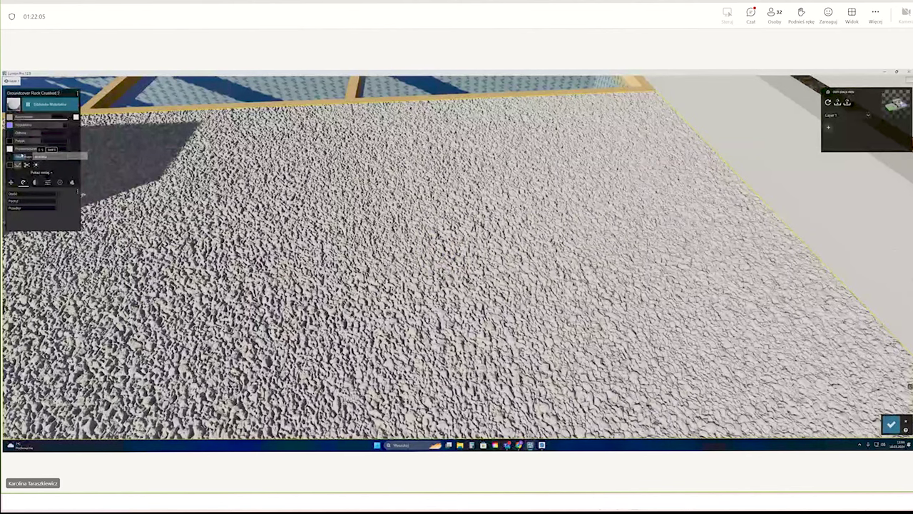
drag(45, 150, 31, 157)
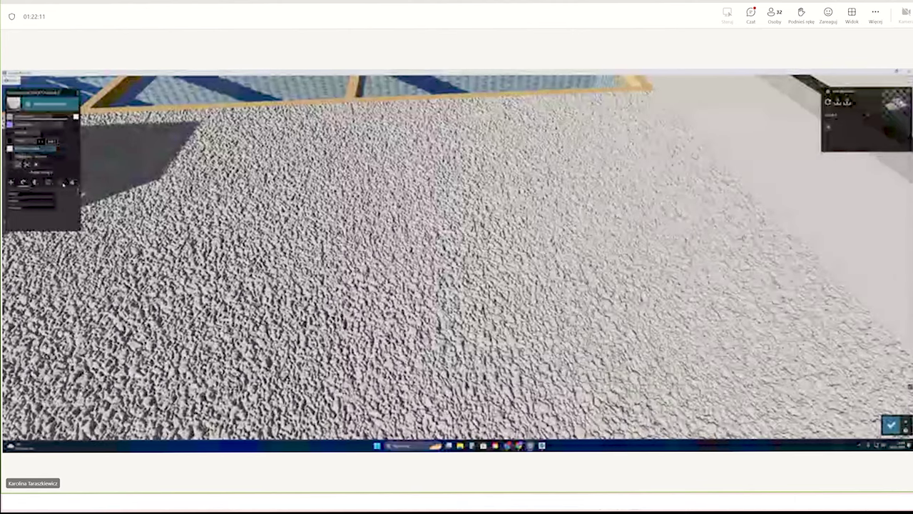
click(262, 224)
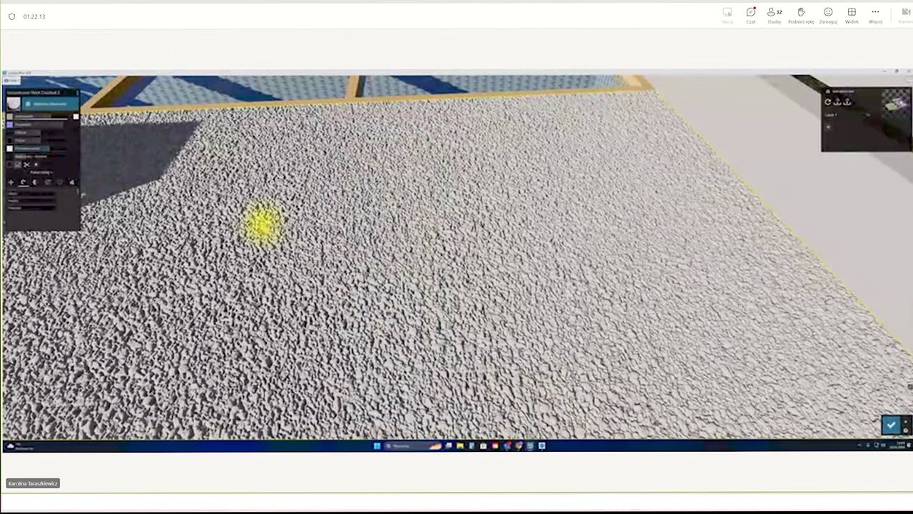
scroll(262, 224, down, 5)
scroll(262, 224, down, 5)
scroll(262, 224, down, 5)
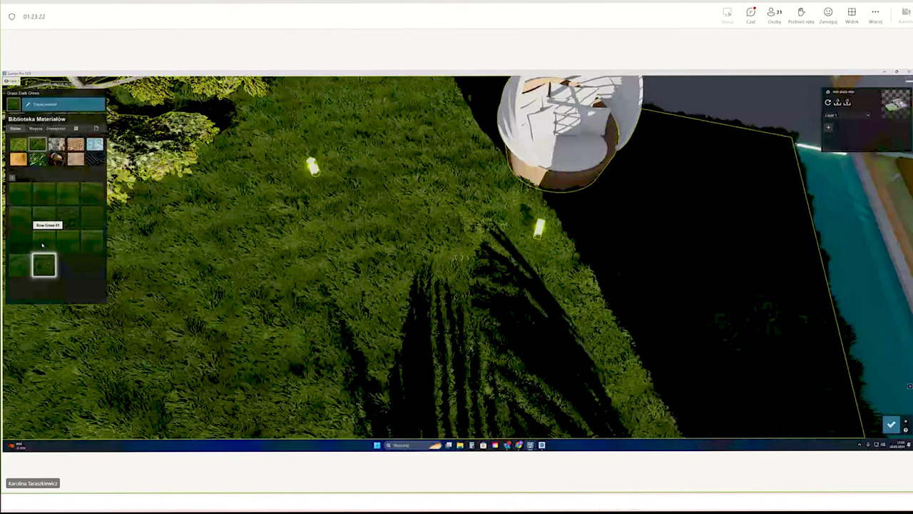
- Close the library and drag the bottom grass slider darker, then lighter
click(42, 245)
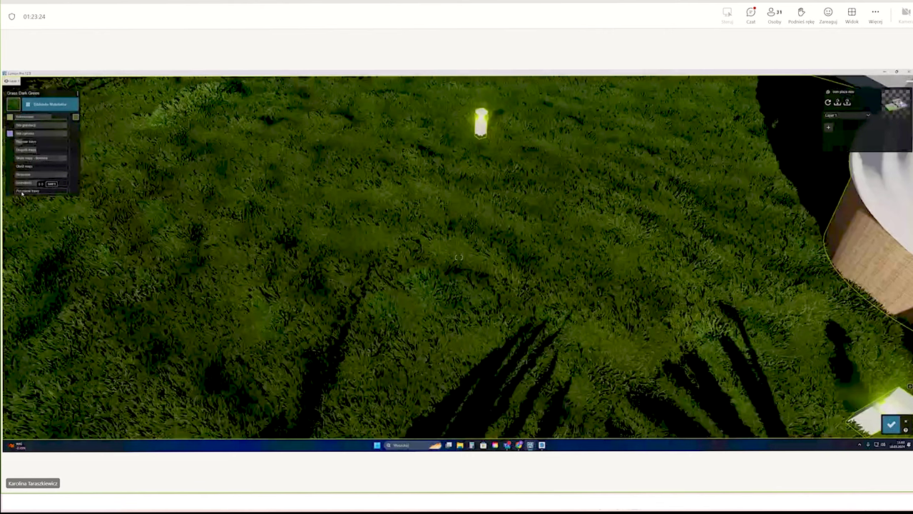
drag(22, 192, 61, 203)
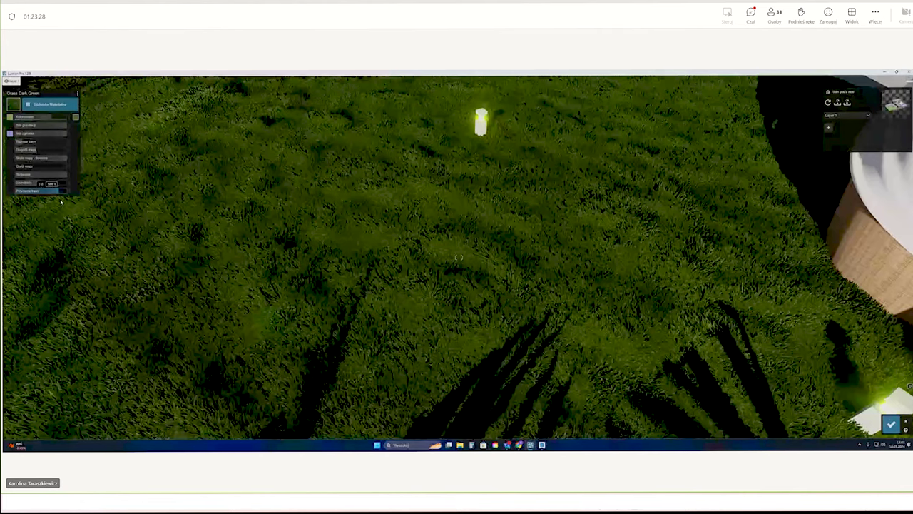
drag(62, 203, 3, 238)
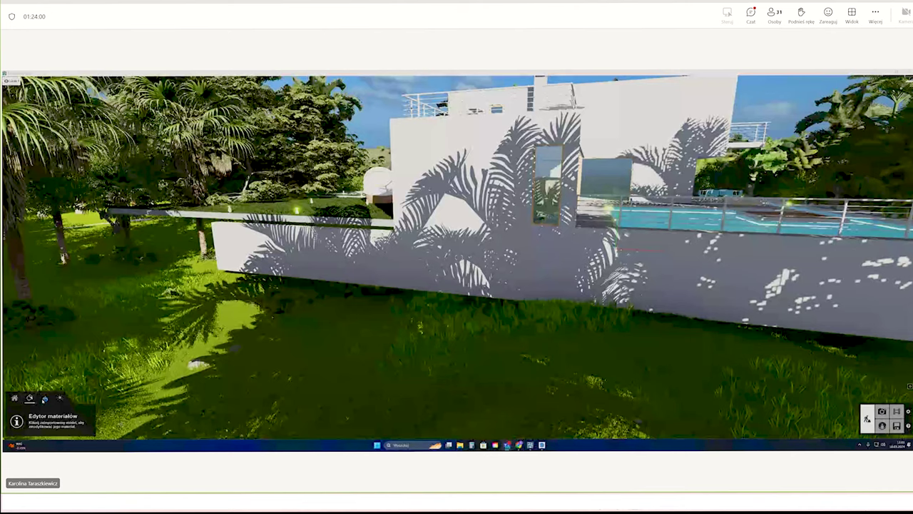
- Pick the first Water tool in Terrain mode, paint a trial stroke, then undo it
click(45, 398)
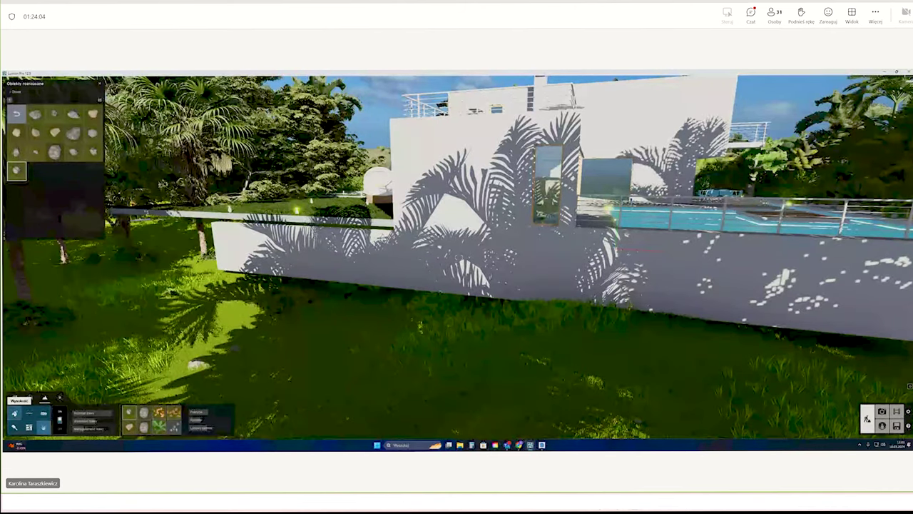
click(29, 413)
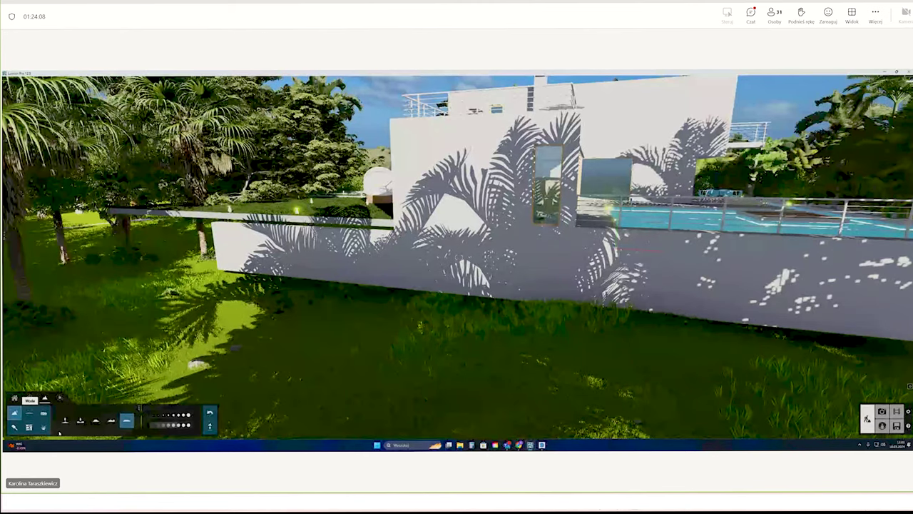
click(65, 420)
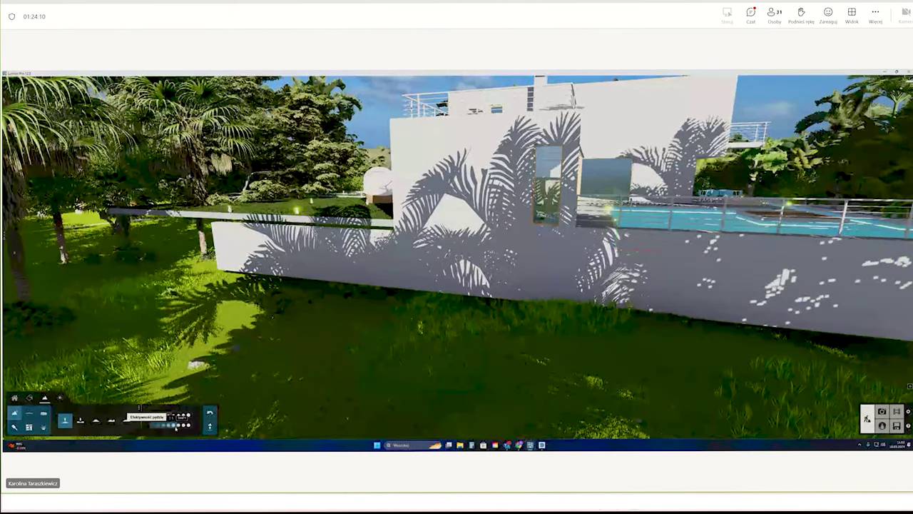
click(210, 420)
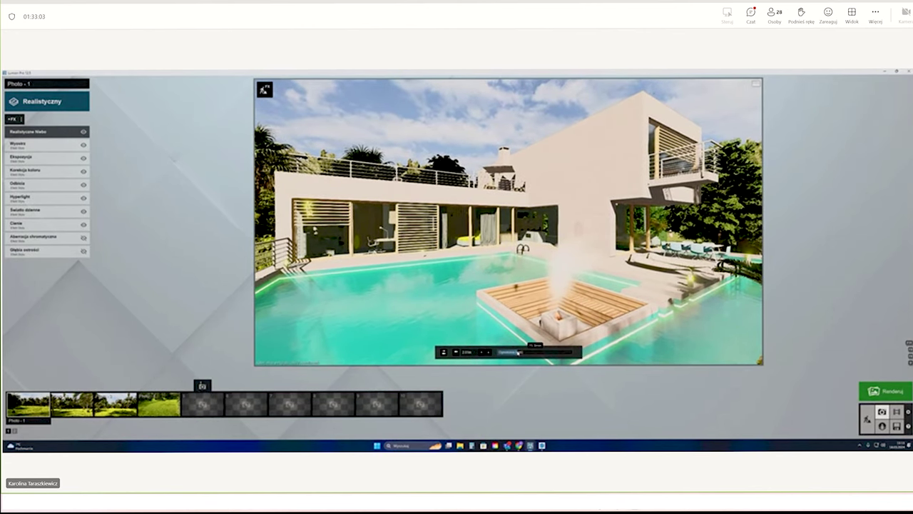
- Set a ~22 mm lens and raise the camera behind palm fronds, saving the view to Photo 1
drag(518, 351, 522, 347)
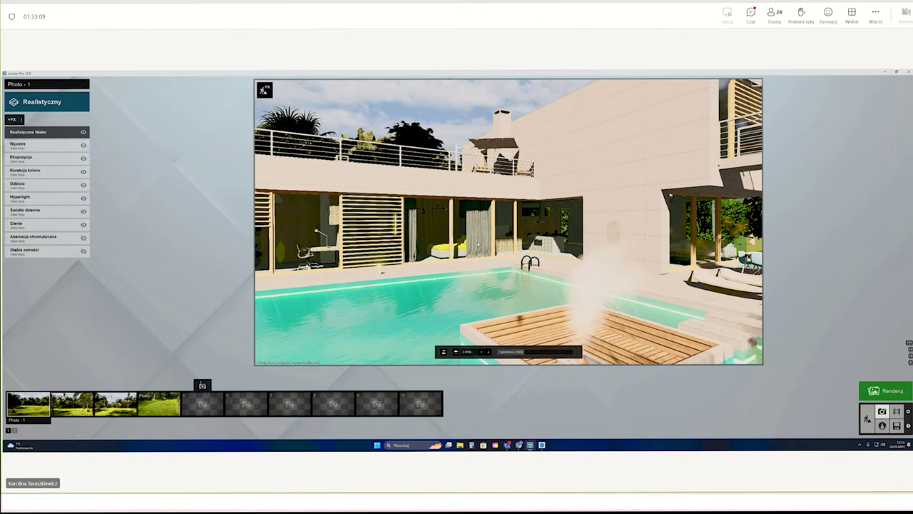
key(q)
key(s)
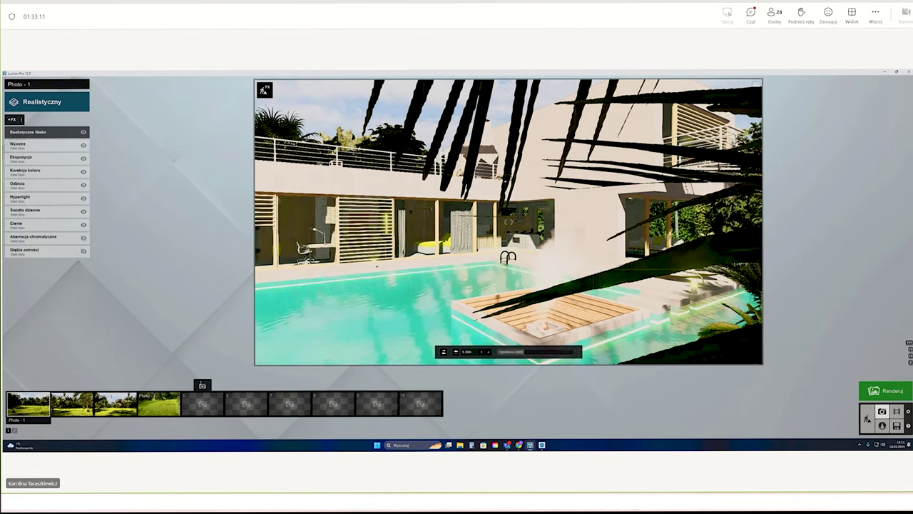
key(q)
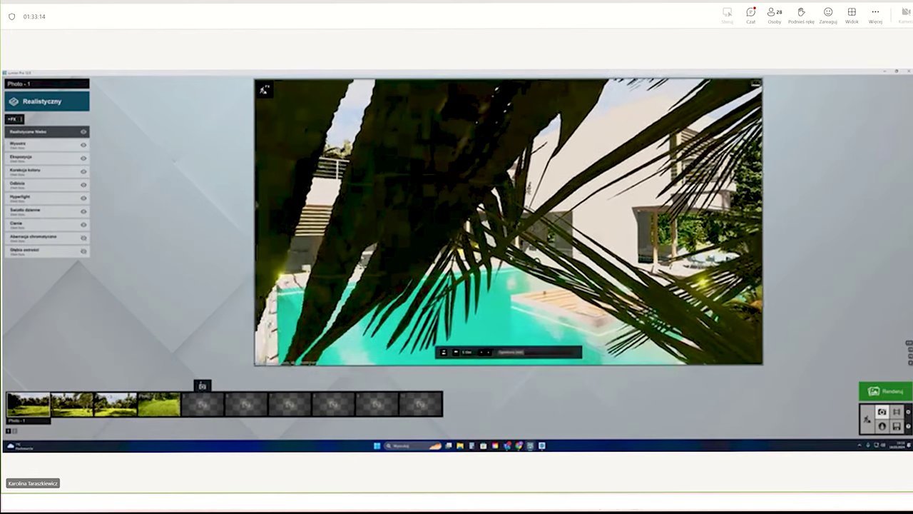
key(e)
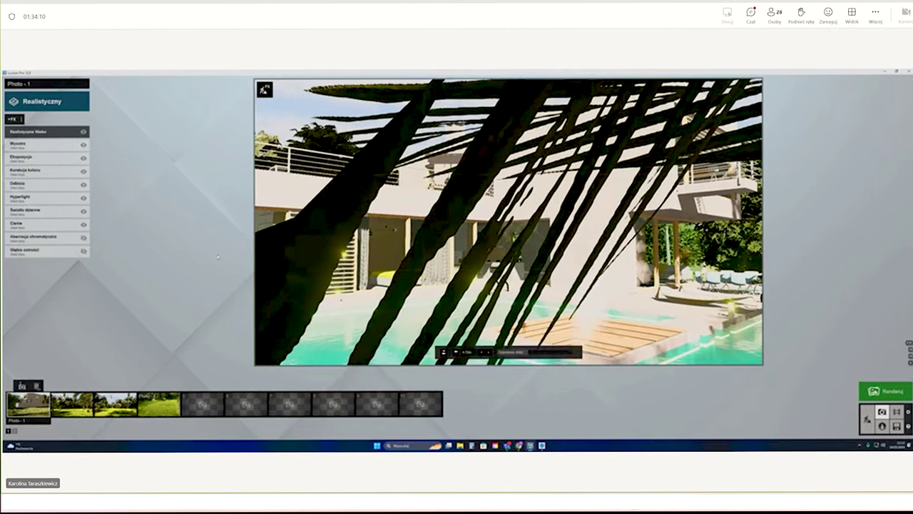
click(22, 386)
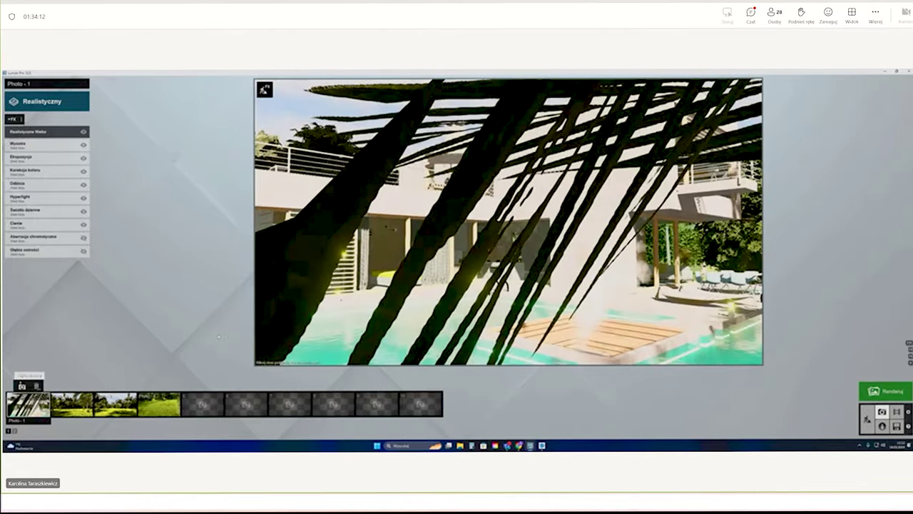
- Shift the camera to show more garden and resave the view to Photo 1
key(w)
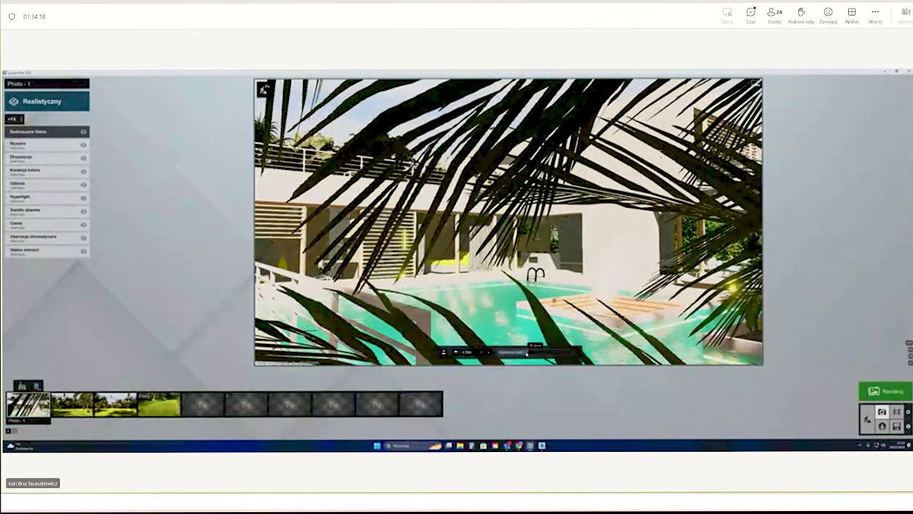
key(s)
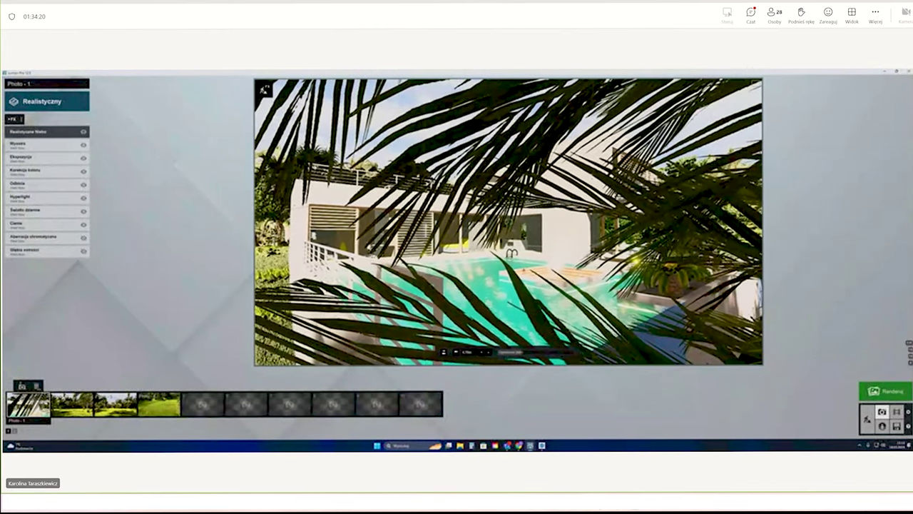
click(23, 385)
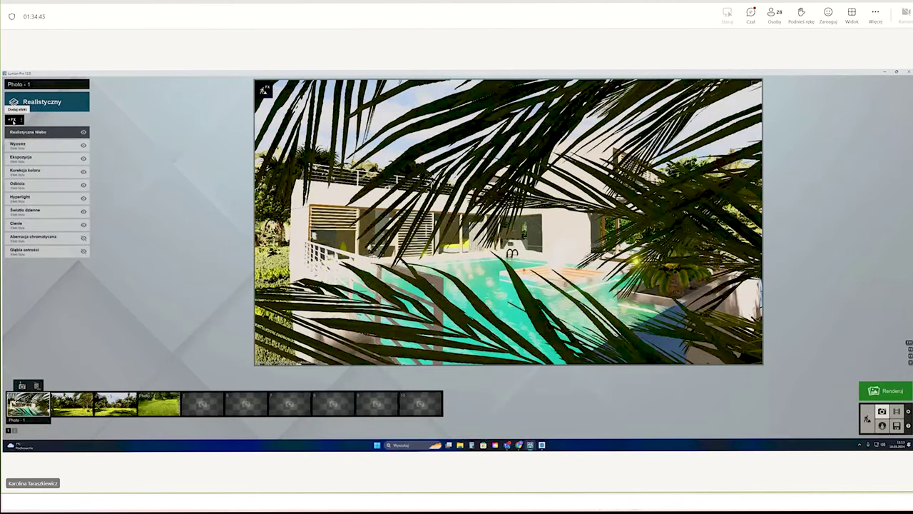
- Via +FX, add Narzędzia > Odcięcie pierwszego planu to Photo 1's effect stack
click(12, 120)
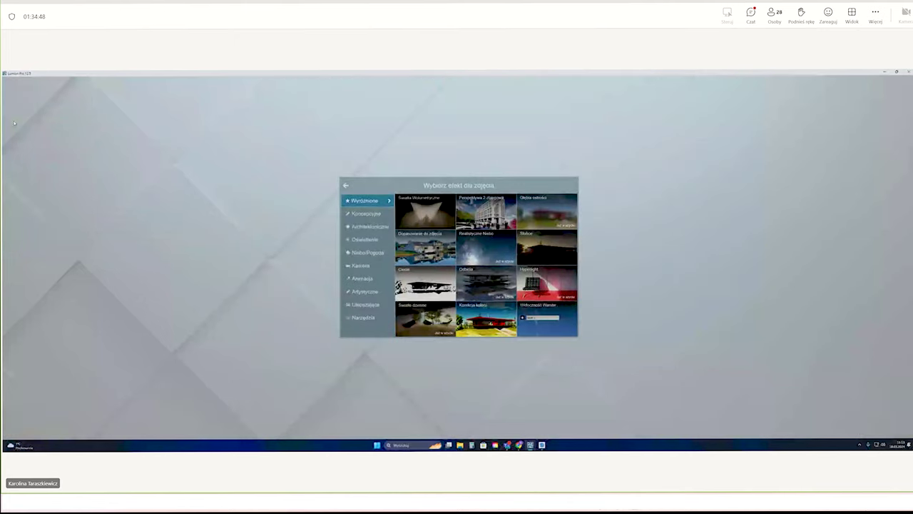
click(376, 227)
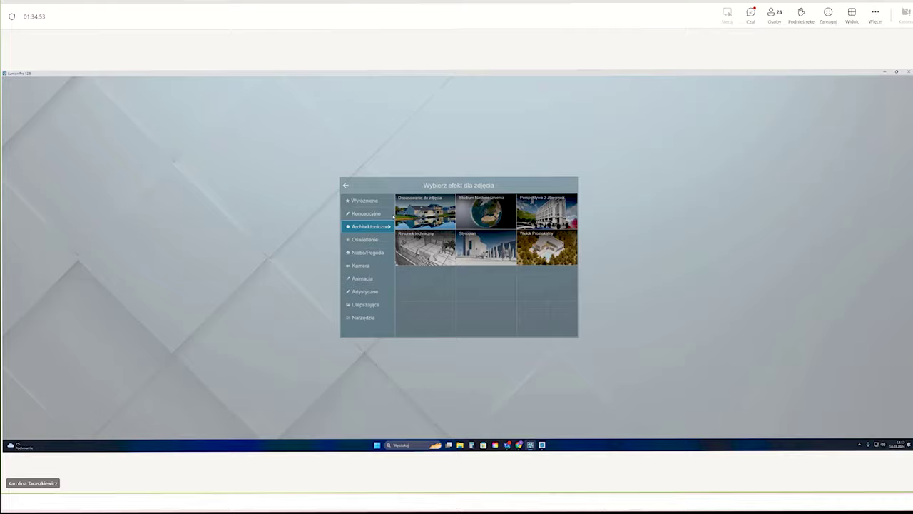
click(364, 239)
click(363, 316)
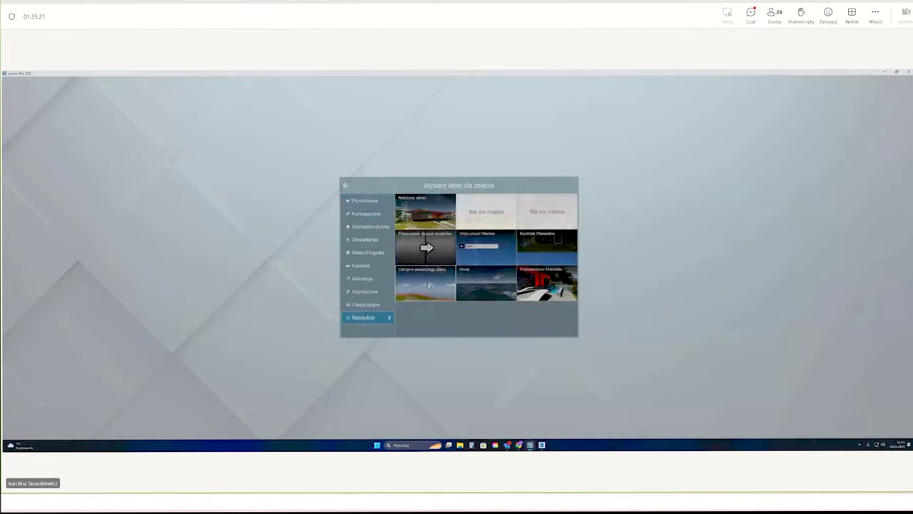
click(430, 286)
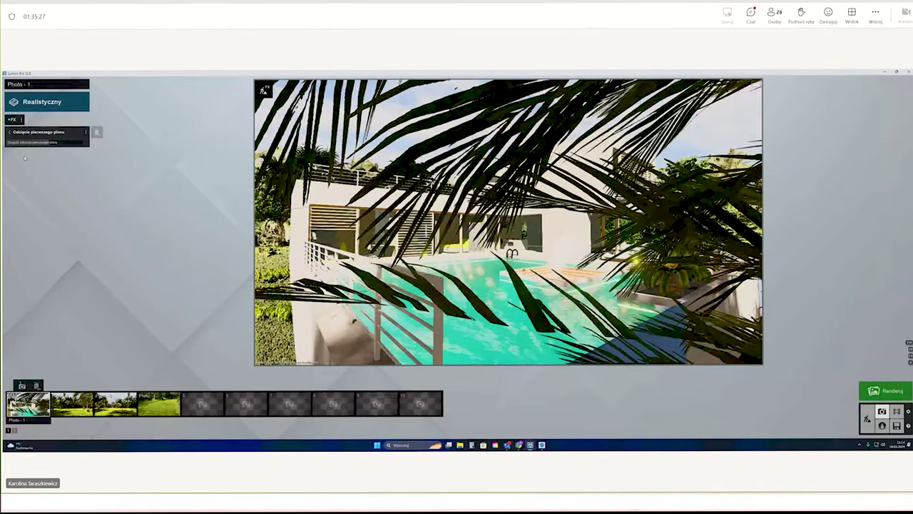
- Adjust the foreground clipping distance until the nearby palm fronds disappear from the villa view
drag(29, 143, 67, 148)
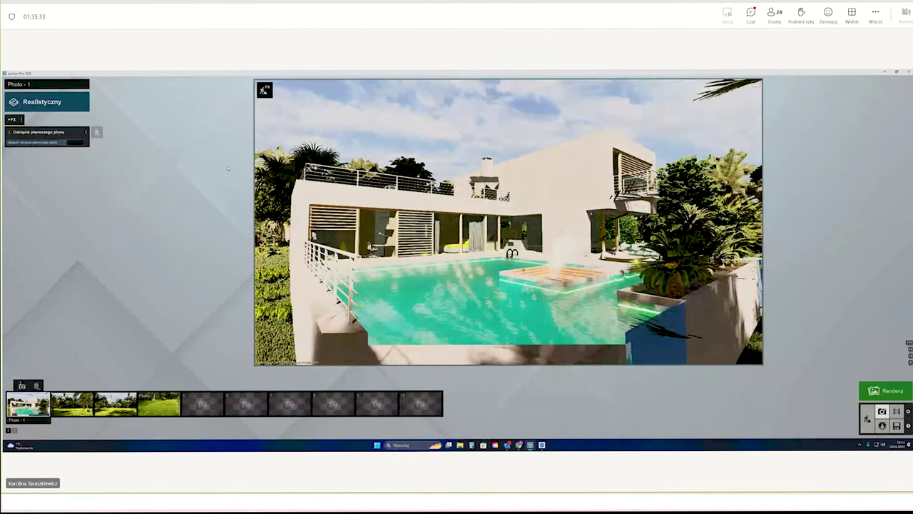
right_drag(420, 319, 420, 319)
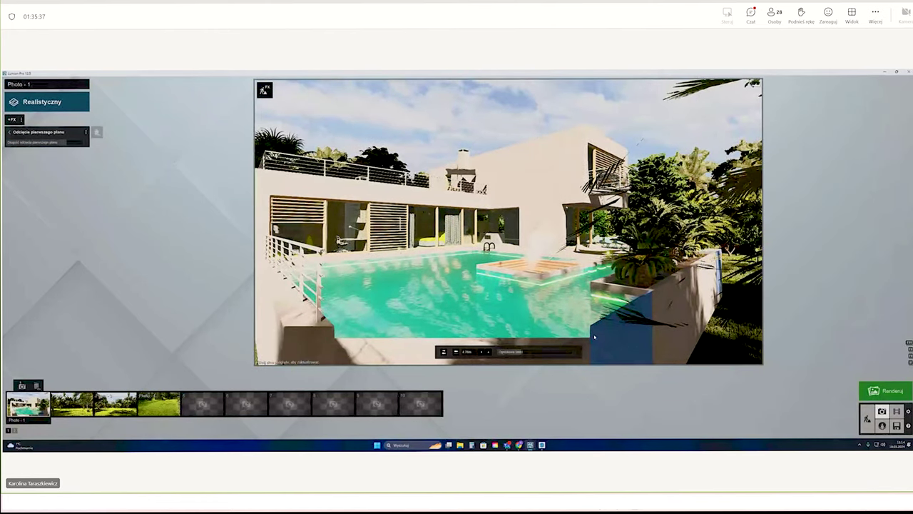
drag(67, 143, 61, 143)
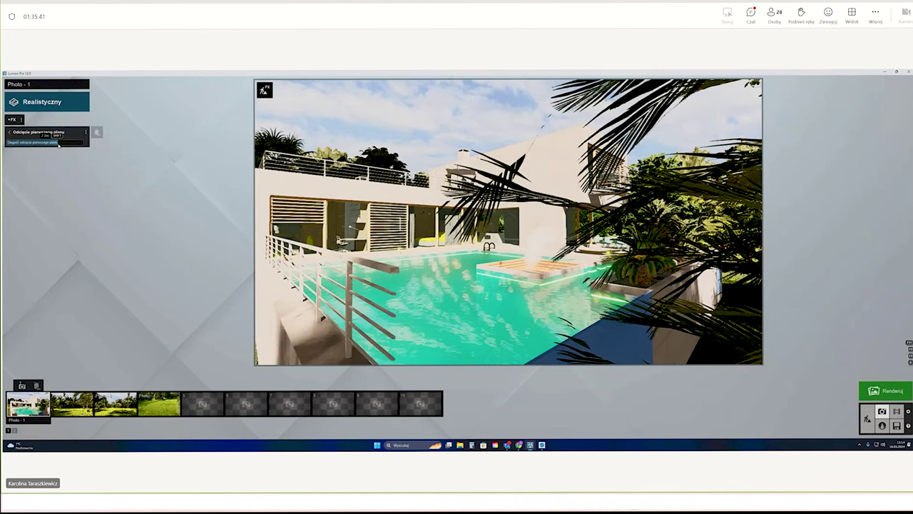
mouse_move(61, 144)
mouse_down()
mouse_move(46, 142)
mouse_move(66, 142)
mouse_up()
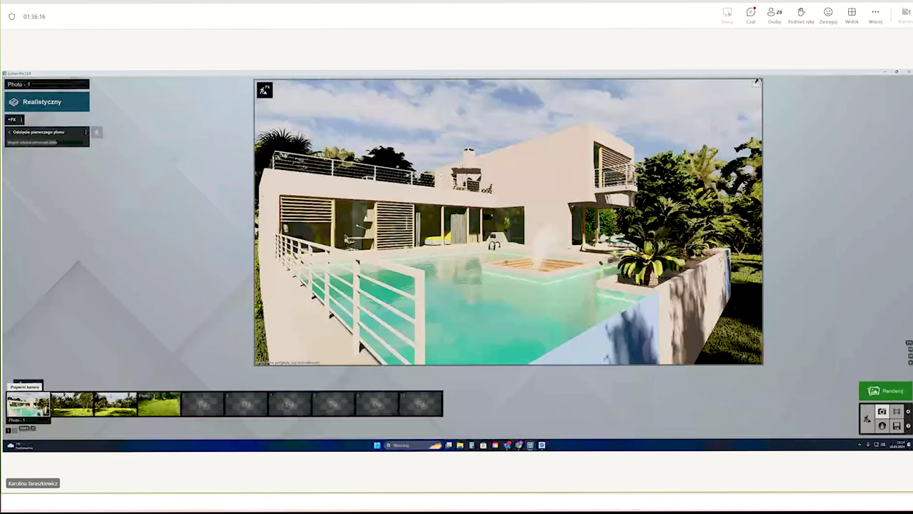
- Save the unobstructed villa view to Photo 1, then open the Realistyczne Niebo settings
click(22, 385)
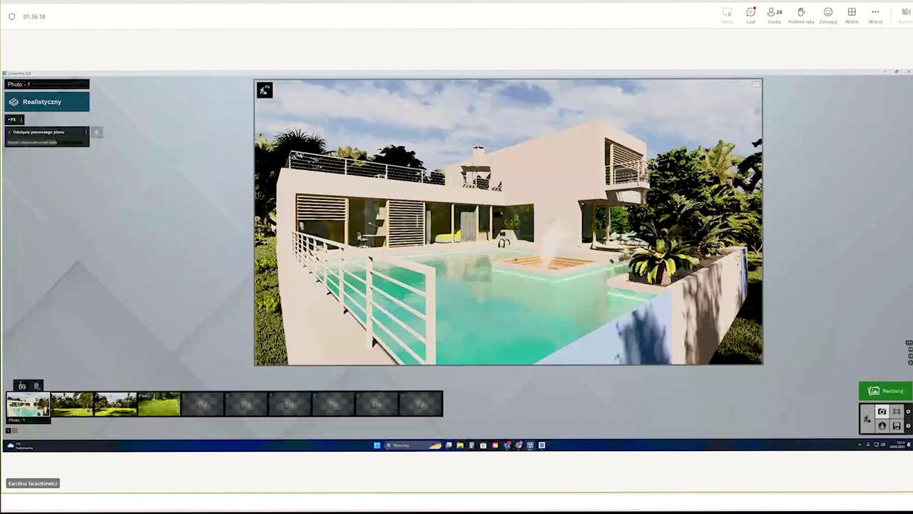
click(23, 386)
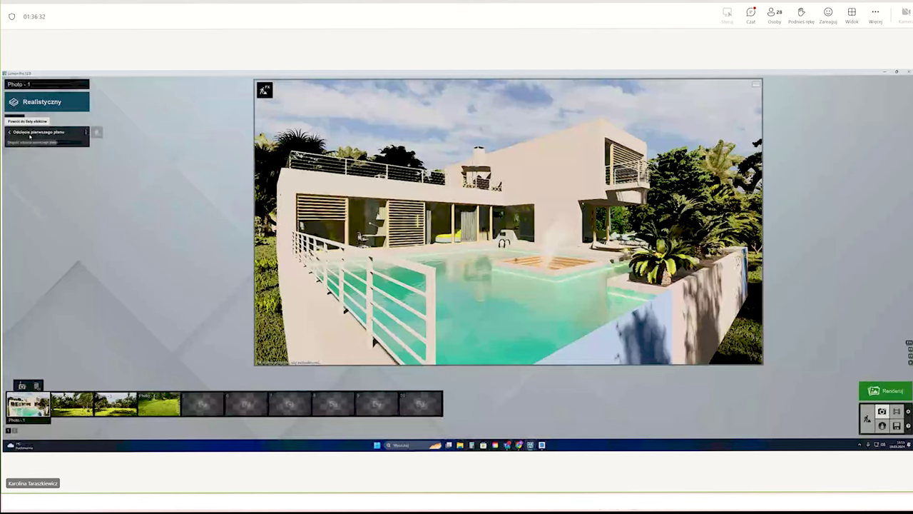
click(30, 135)
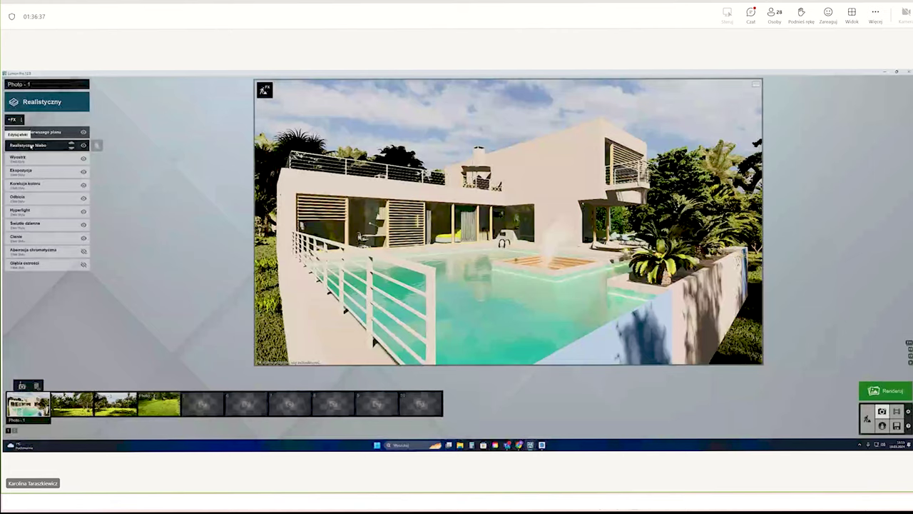
click(31, 145)
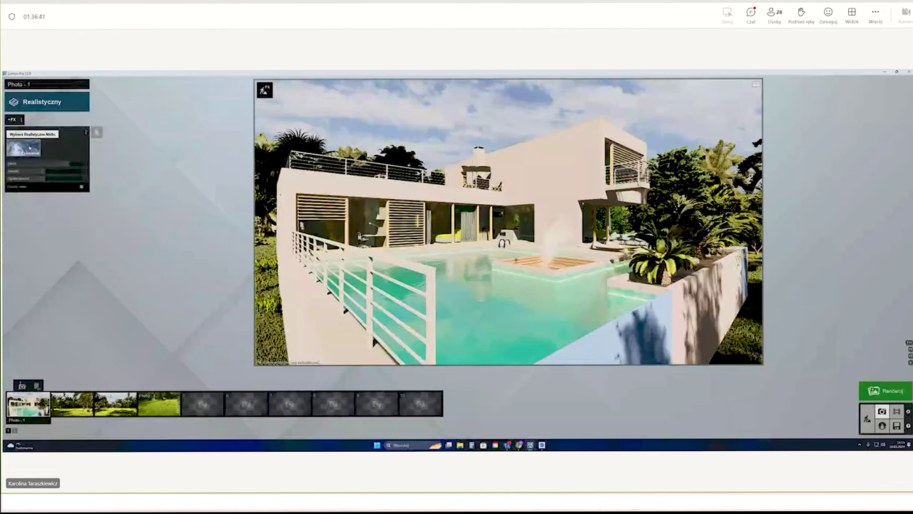
- Try two Cloudy sky presets on the villa photo, leaving the sky library open
click(29, 147)
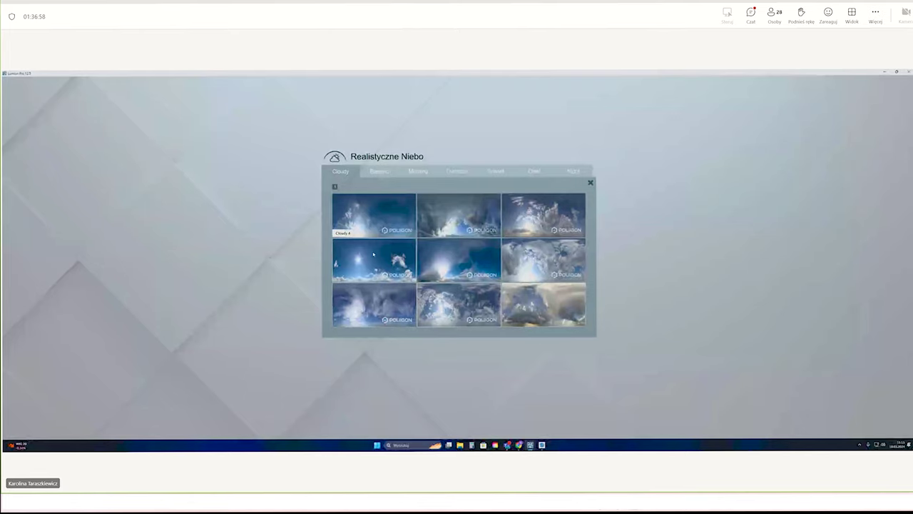
click(353, 221)
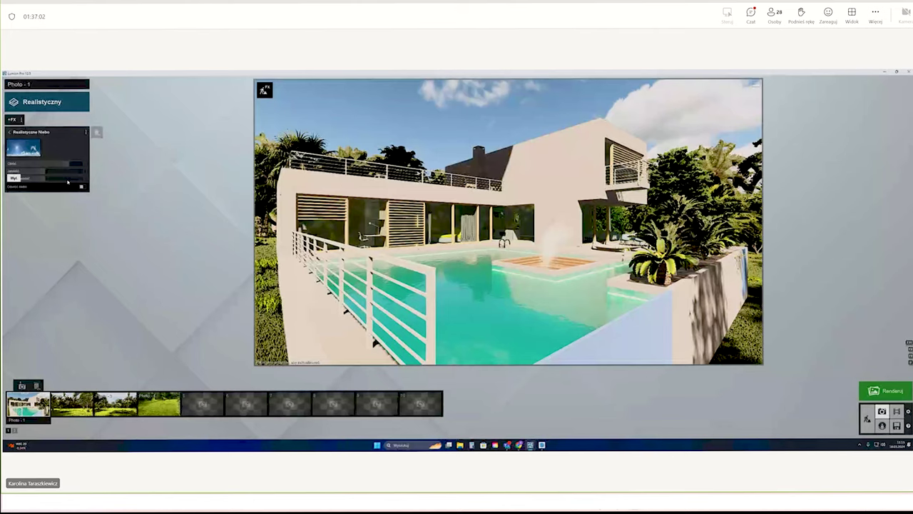
click(34, 146)
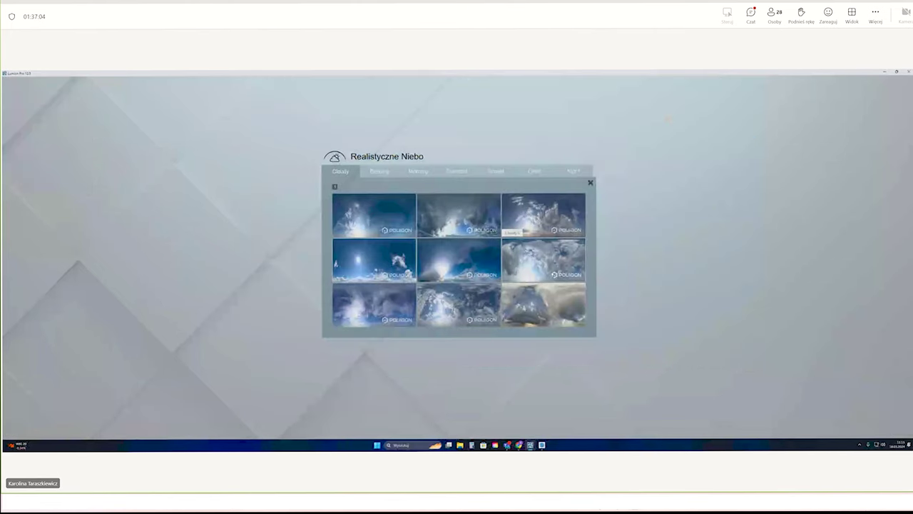
click(552, 272)
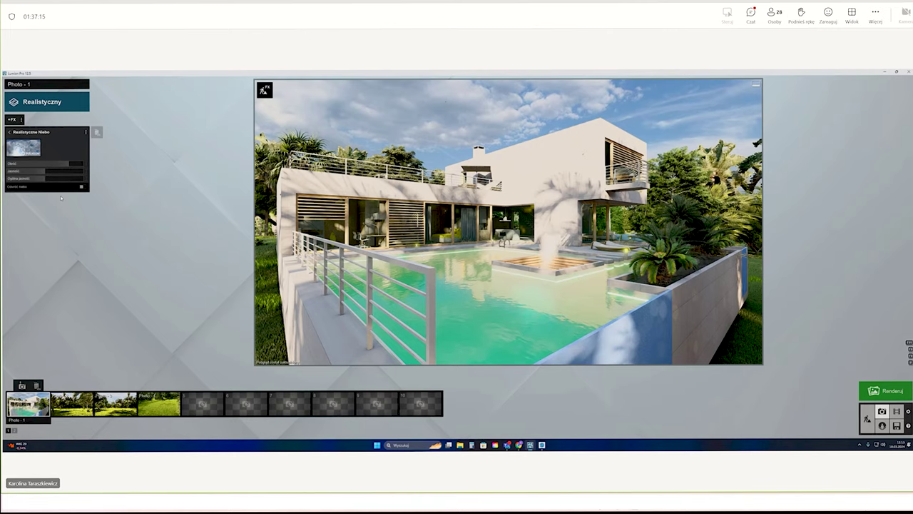
click(33, 154)
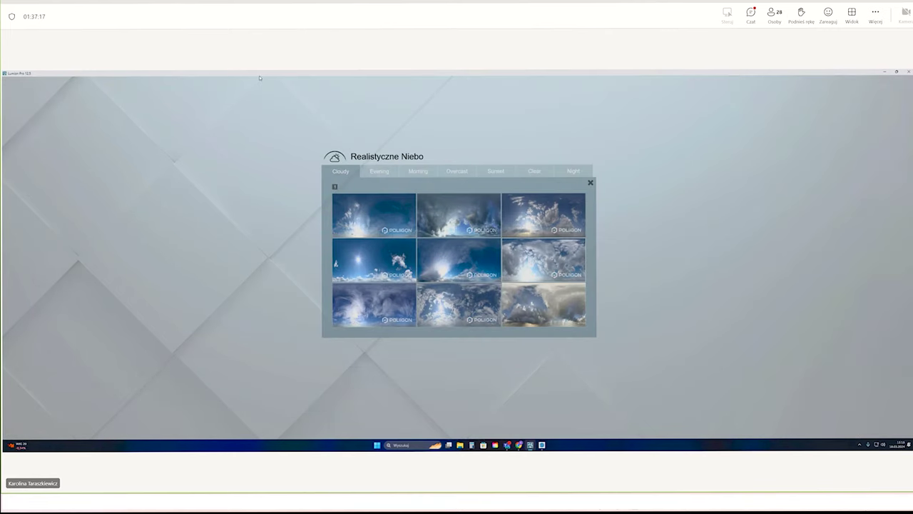
- Try an evening sky rotated to 60°, then switch to the Morning 3 sky preset
click(391, 172)
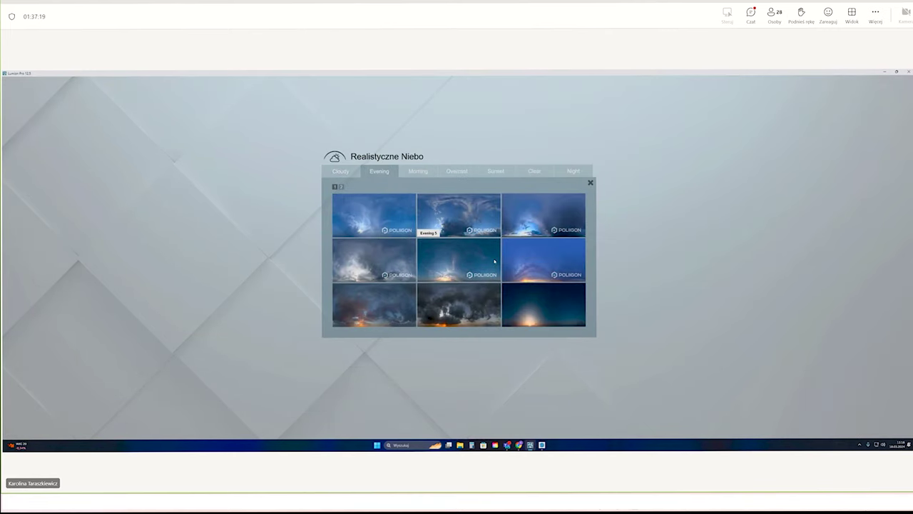
click(549, 267)
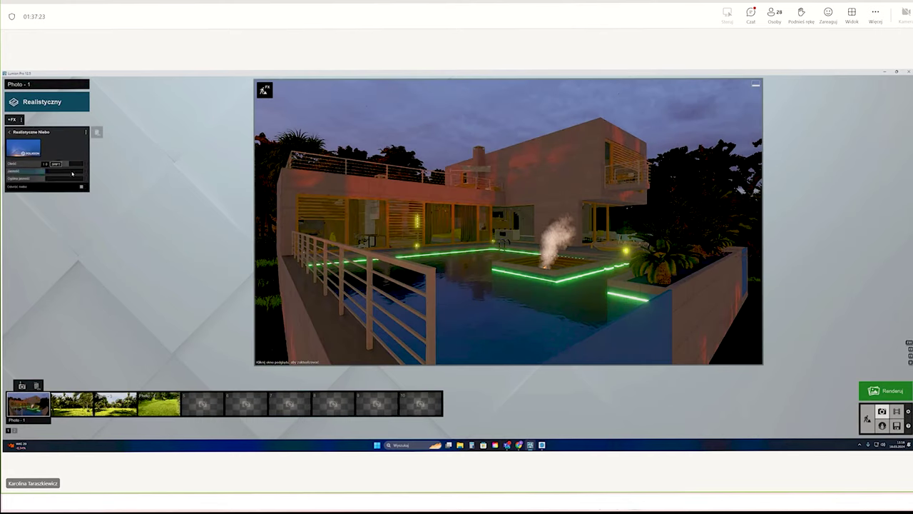
drag(69, 163, 55, 164)
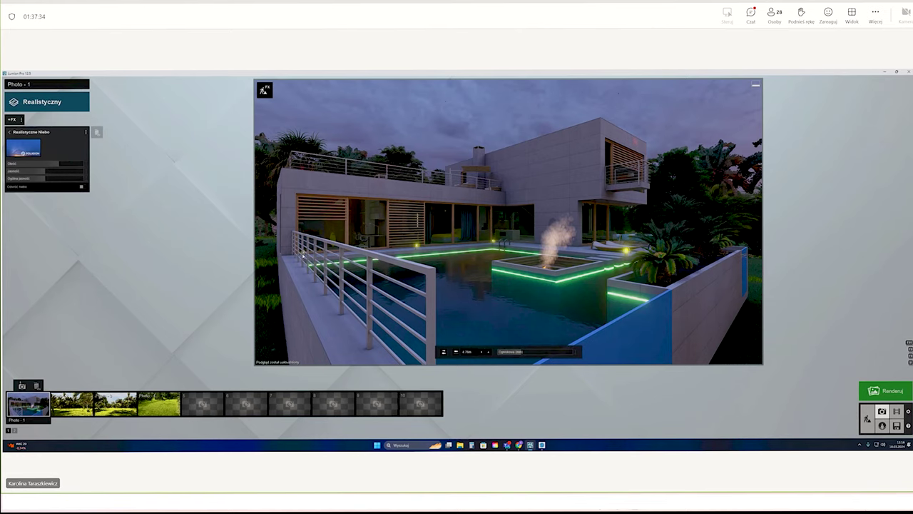
click(38, 148)
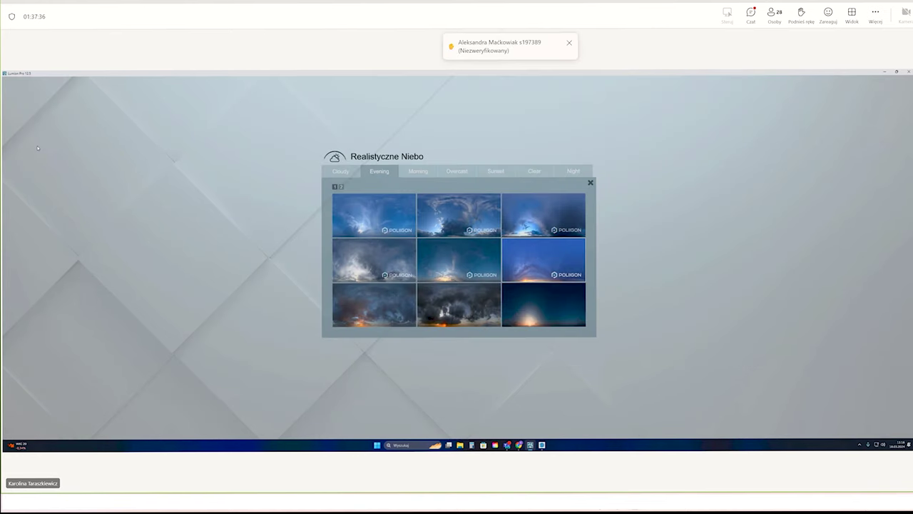
click(418, 171)
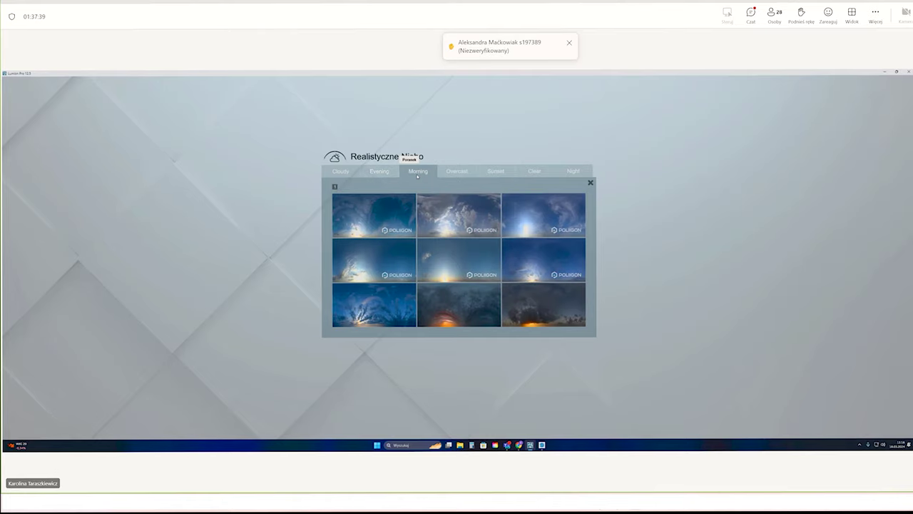
click(550, 221)
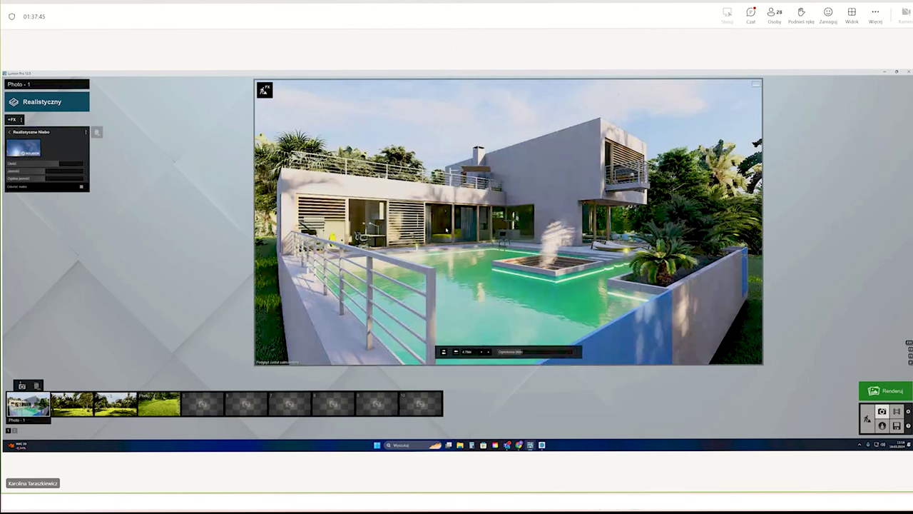
- Try two Overcast sky presets on the villa photo
click(33, 148)
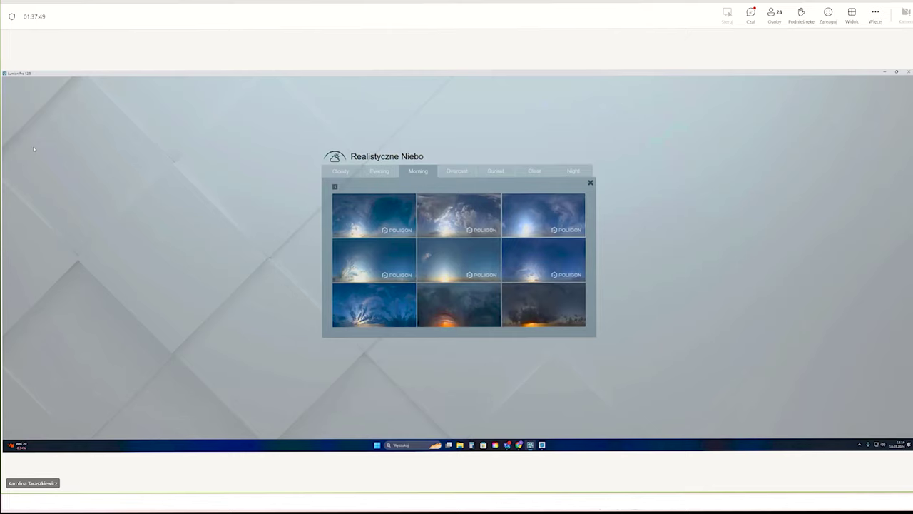
click(454, 172)
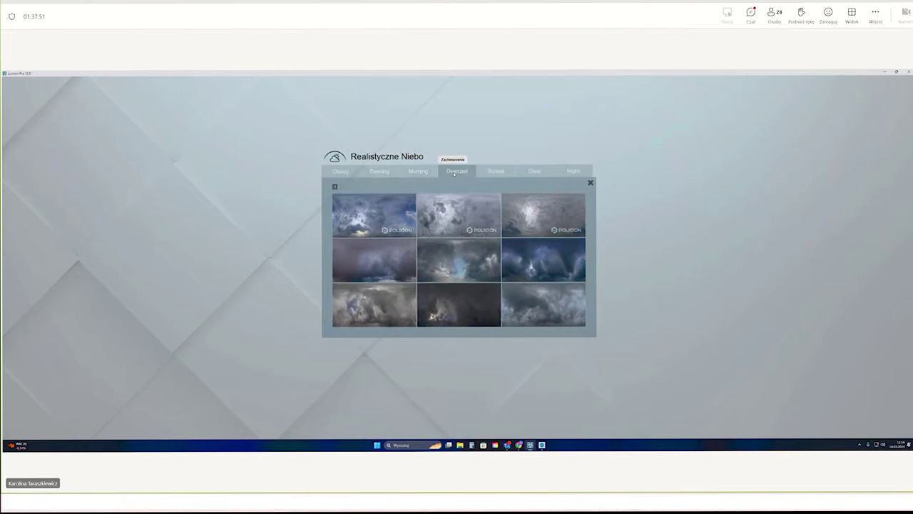
click(567, 269)
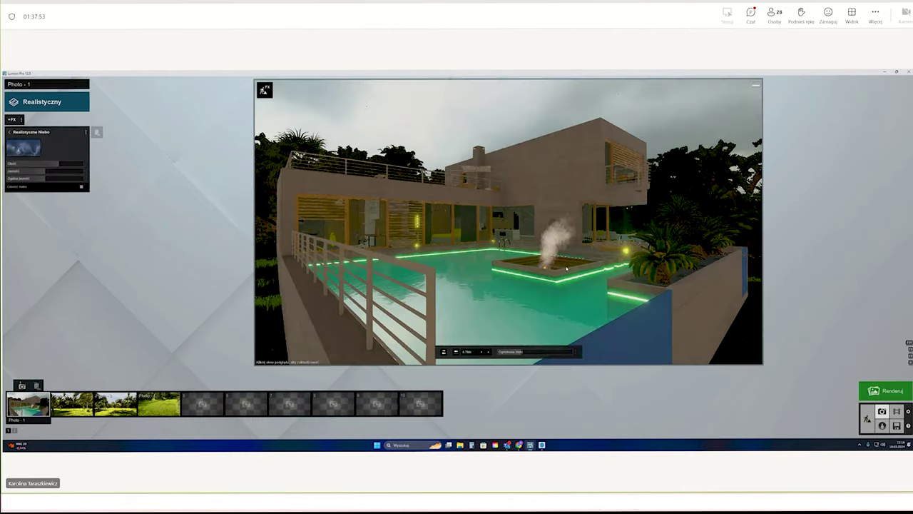
click(26, 148)
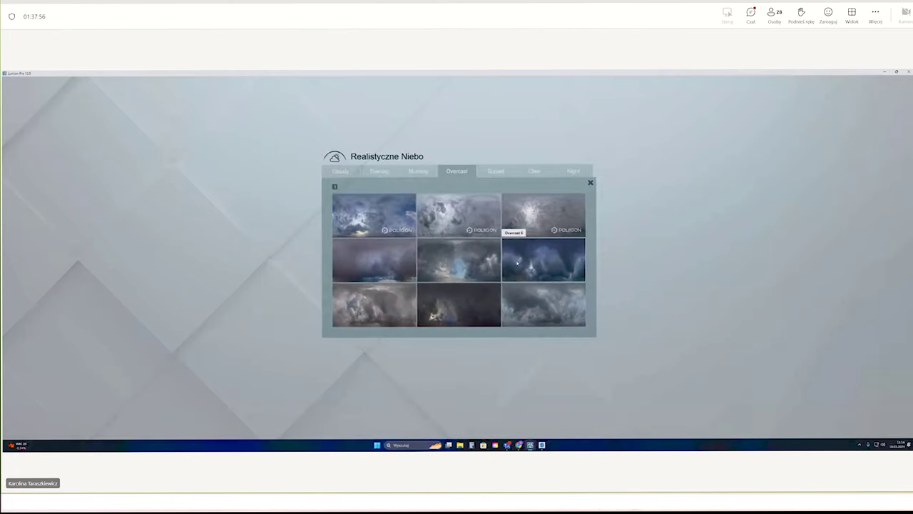
click(502, 211)
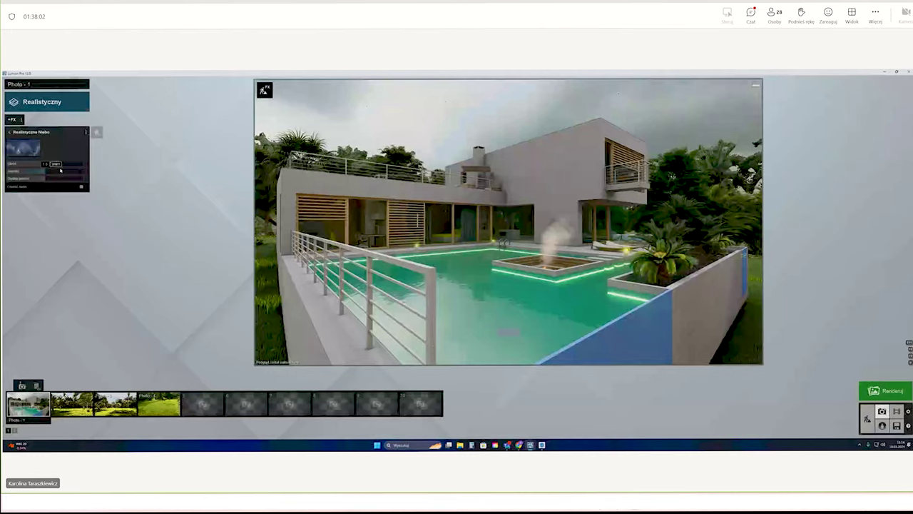
- Try a Sunset sky, then settle on the Clear 2 sky preset
click(23, 148)
click(496, 171)
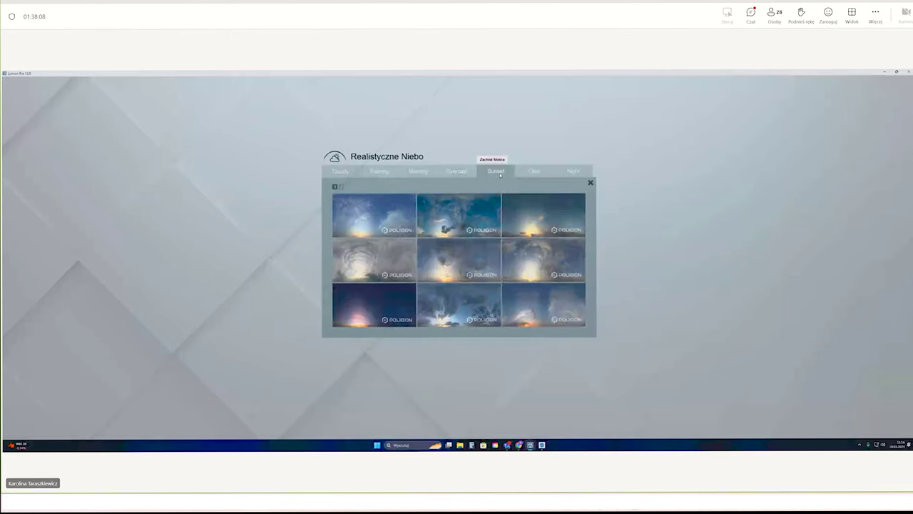
click(398, 309)
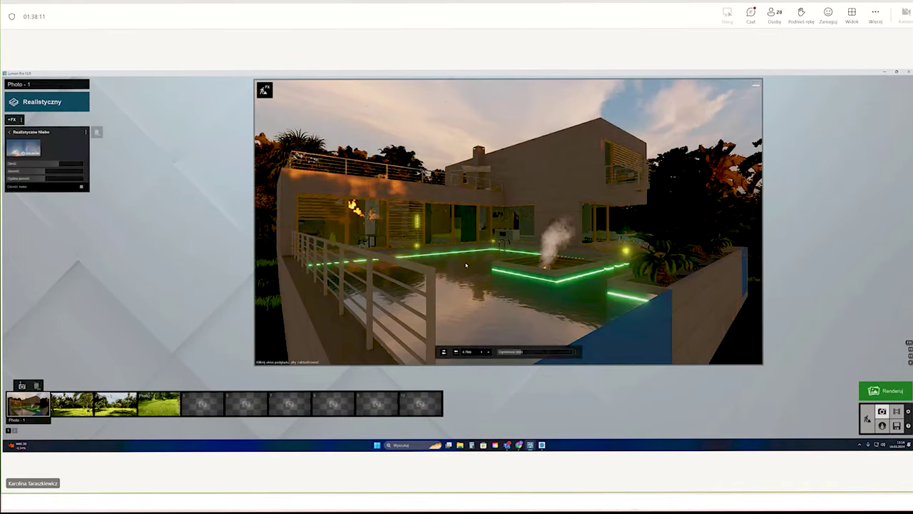
click(28, 146)
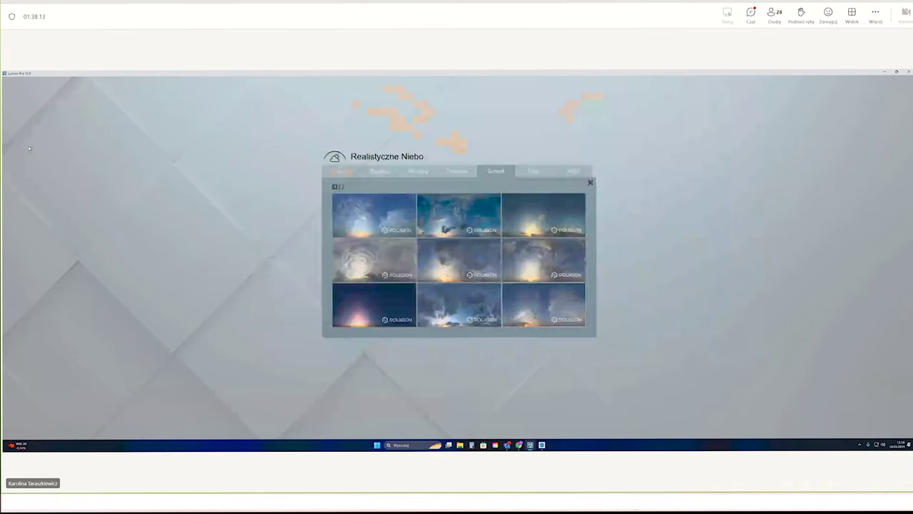
click(534, 171)
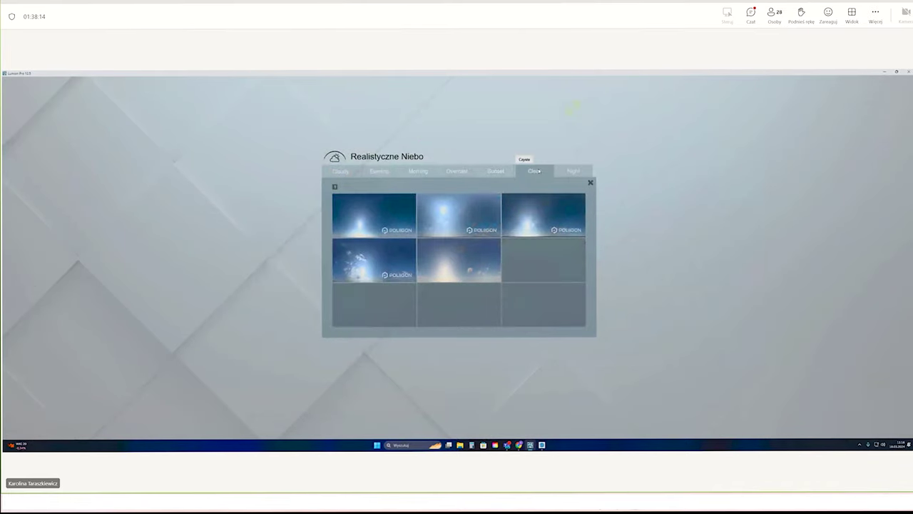
click(470, 211)
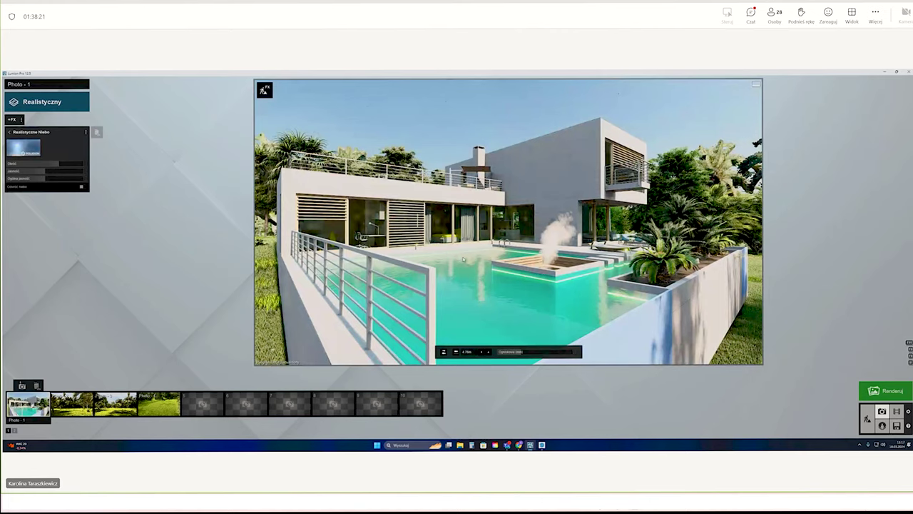
- Try three starry Night sky presets on the villa photo
click(24, 147)
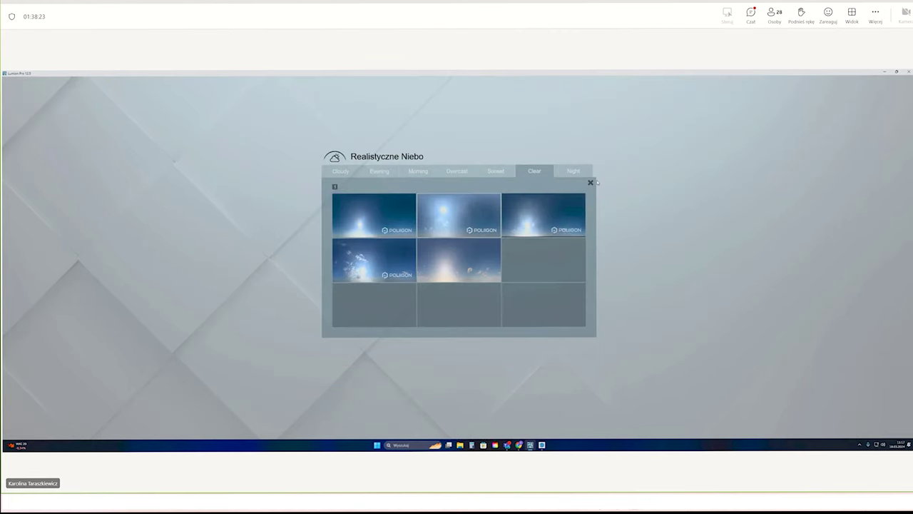
click(573, 172)
click(389, 222)
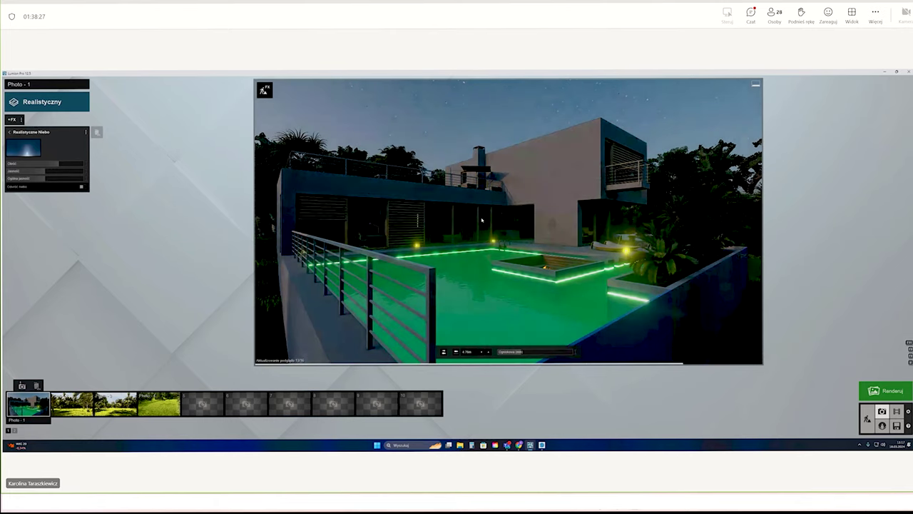
click(24, 148)
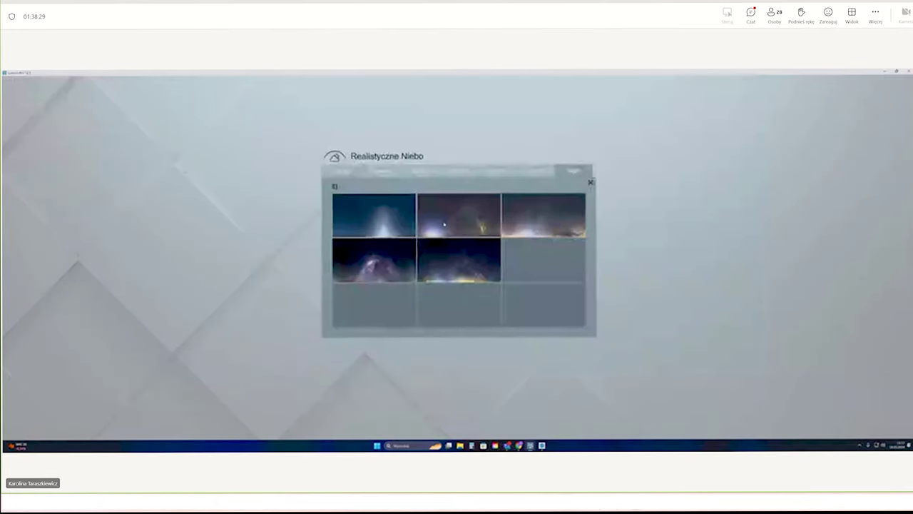
click(443, 225)
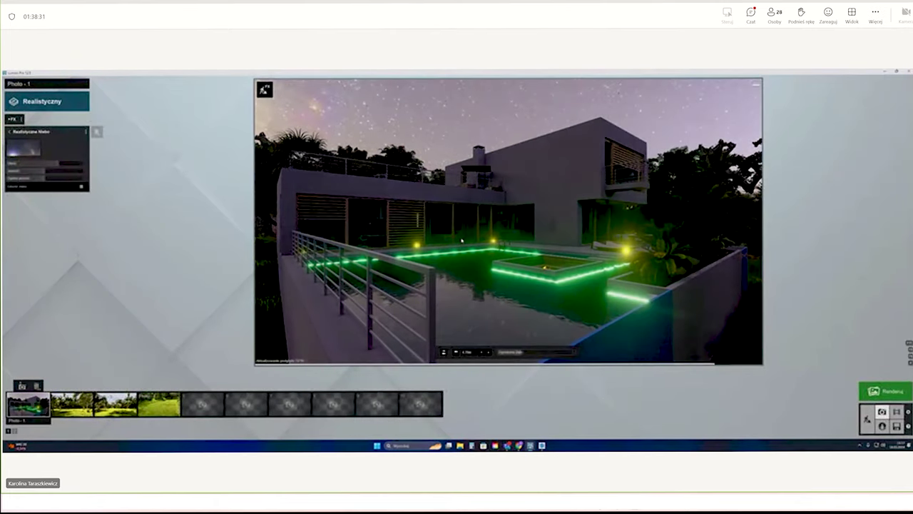
click(23, 147)
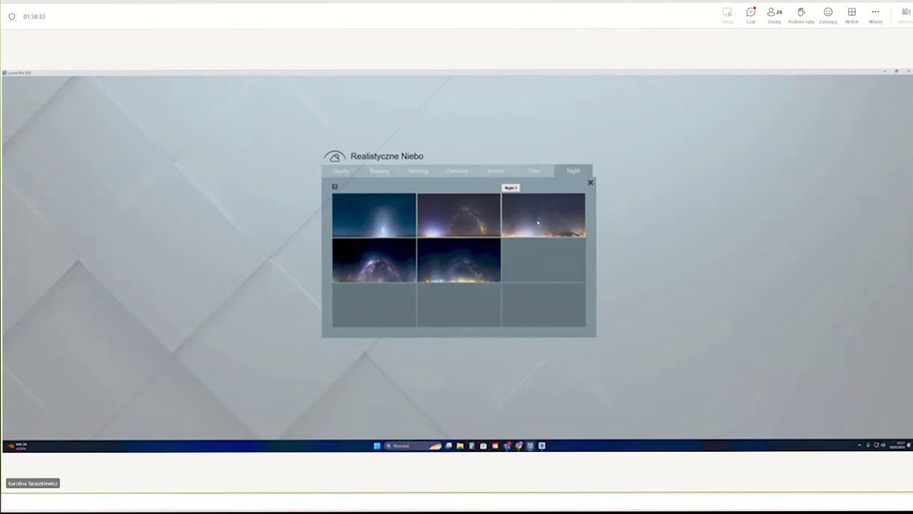
click(457, 258)
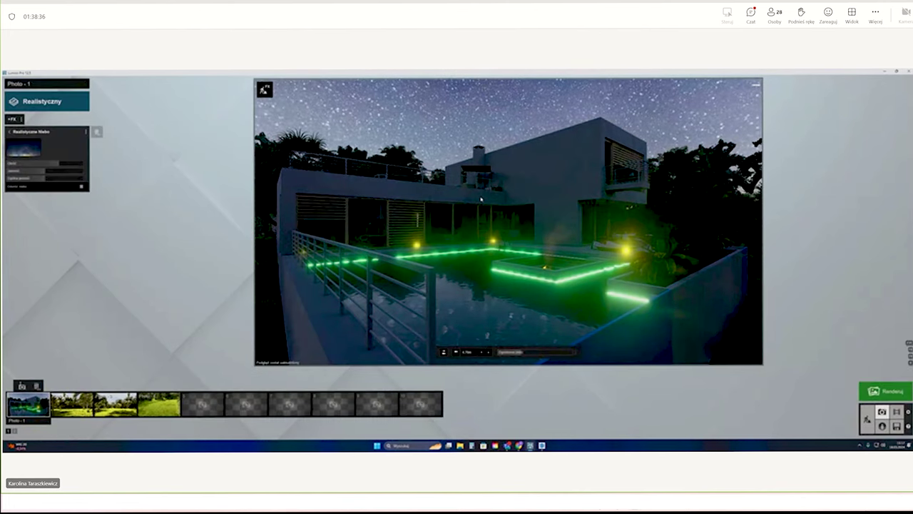
- Reopen the sky library and switch it to the Cloudy presets
click(28, 150)
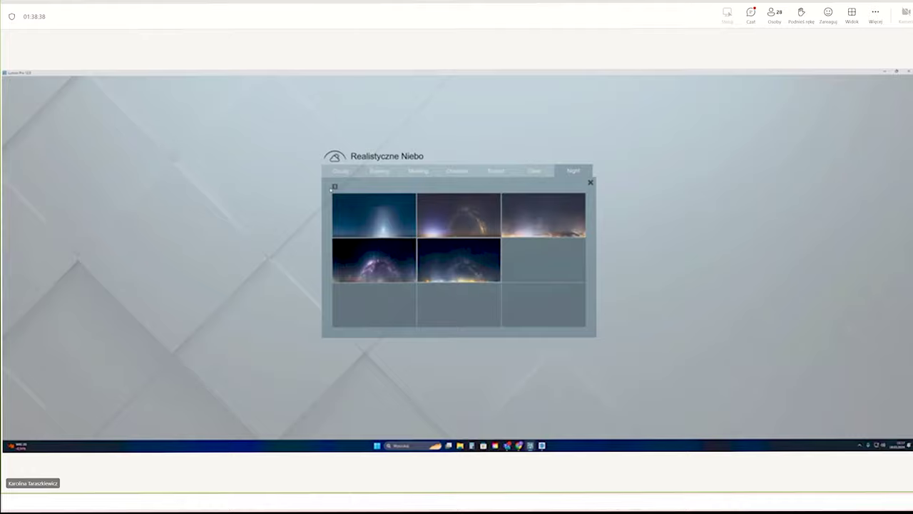
click(378, 170)
click(340, 170)
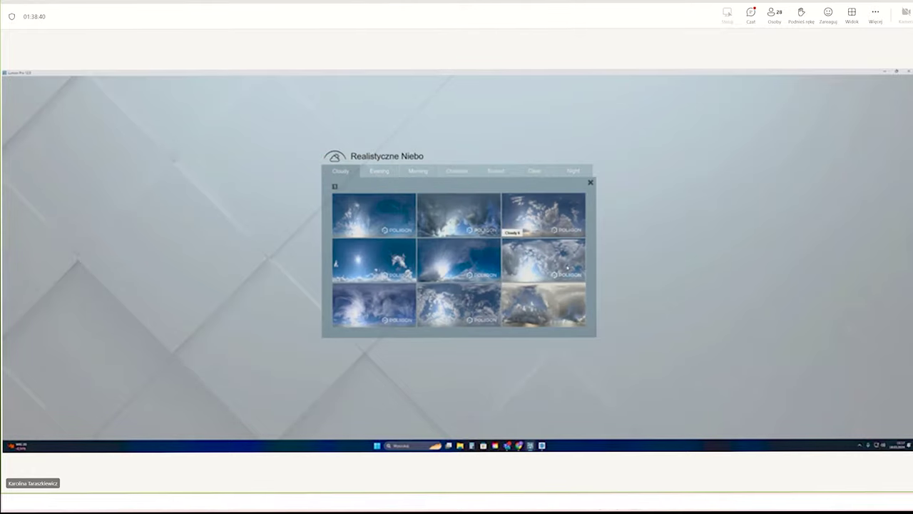
- Apply the Morning 3 sky, rotate it to about 181.7° and adjust its Jasność
click(418, 171)
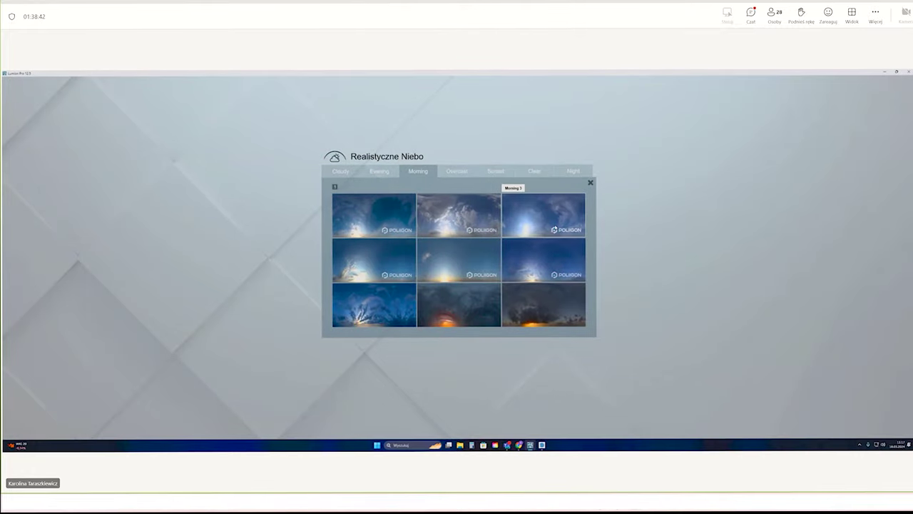
click(508, 202)
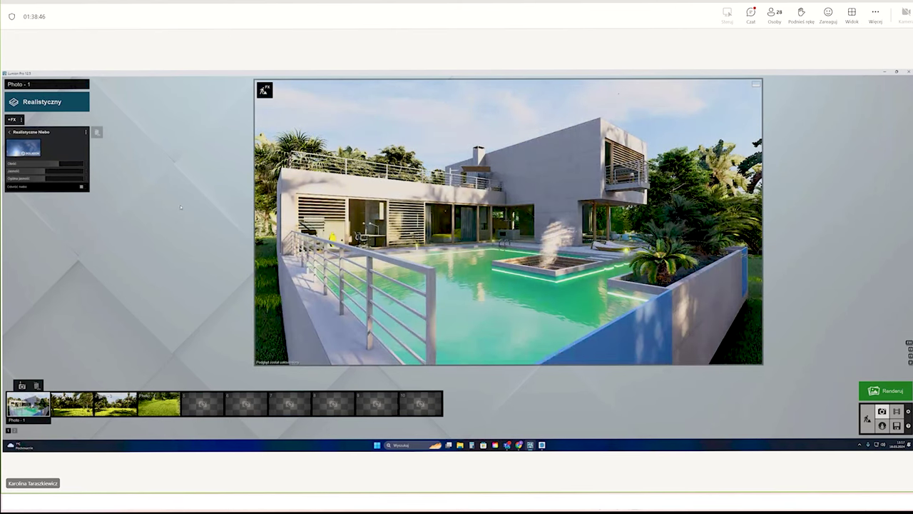
mouse_move(59, 164)
mouse_move(59, 165)
mouse_down()
mouse_move(43, 163)
mouse_move(7, 132)
mouse_up()
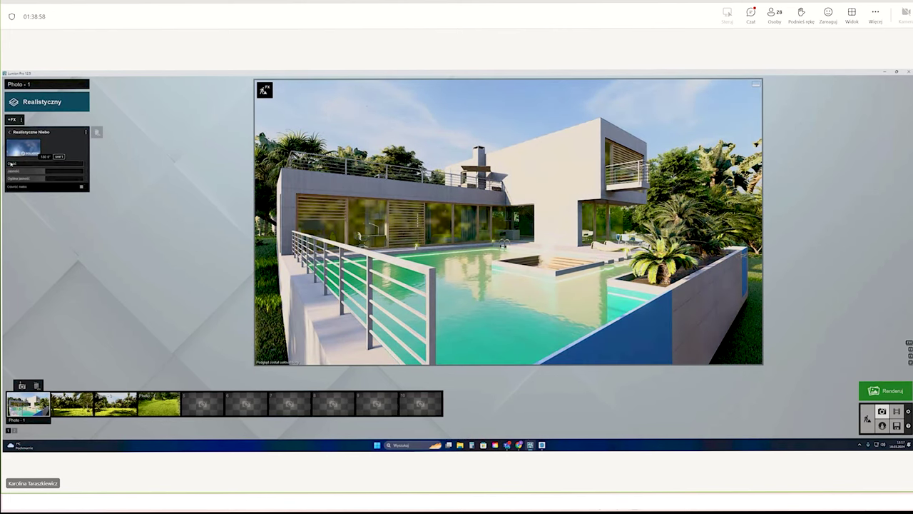
mouse_move(10, 164)
mouse_down()
mouse_move(61, 165)
mouse_move(76, 197)
mouse_up()
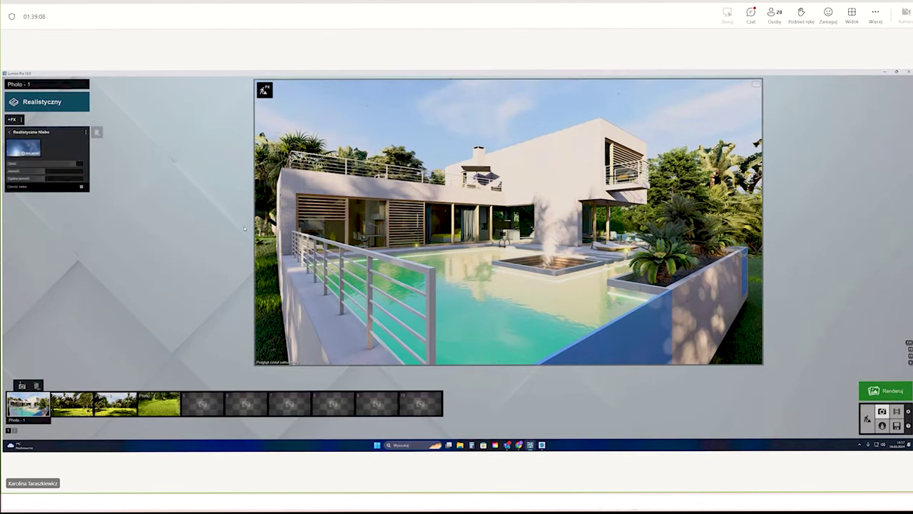
drag(66, 165, 77, 164)
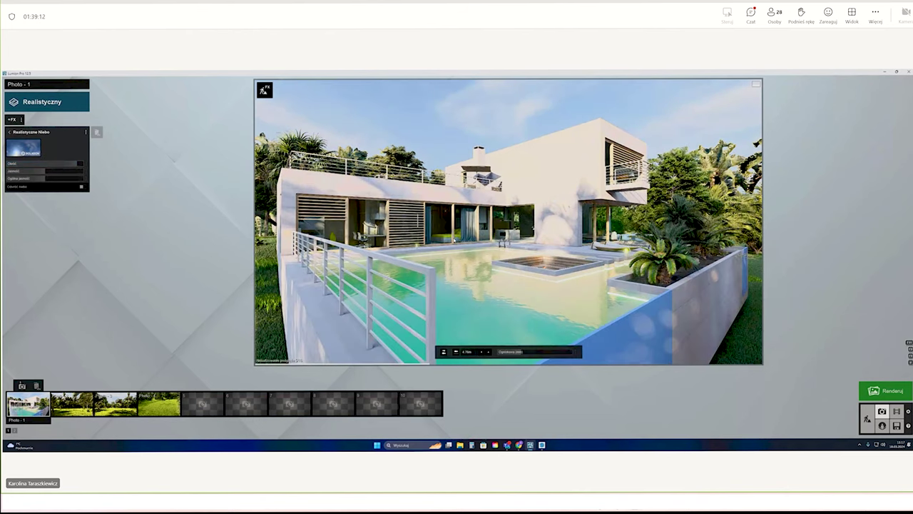
mouse_move(45, 171)
mouse_down()
mouse_move(63, 172)
mouse_move(46, 181)
mouse_move(109, 186)
mouse_up()
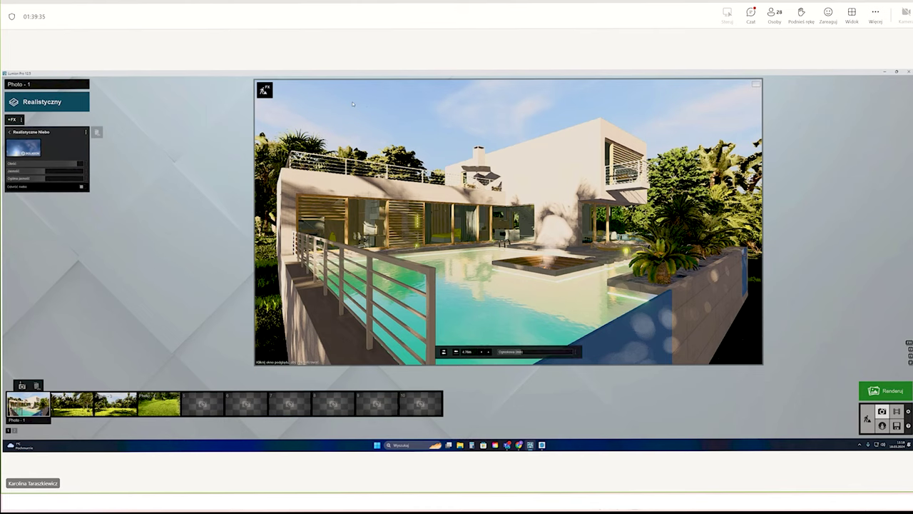
- Replace the sky with a Cloudy preset over the villa
click(23, 148)
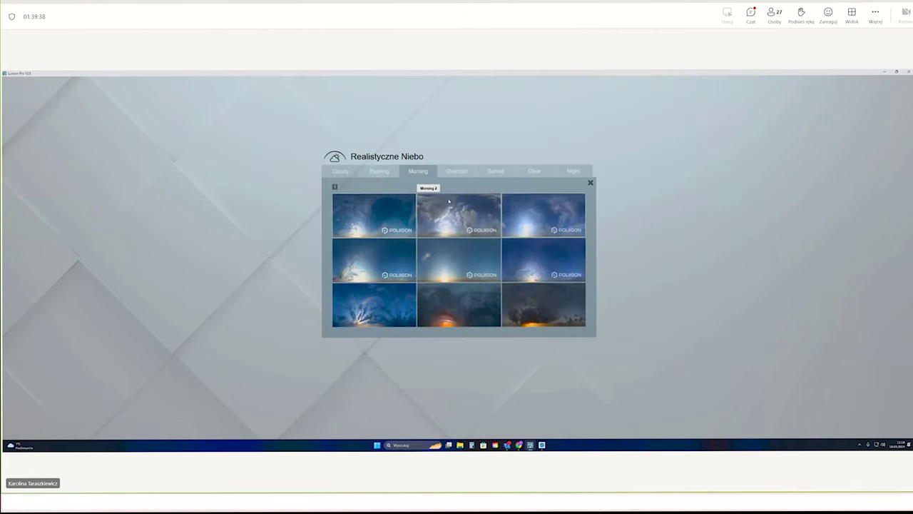
click(376, 174)
click(341, 171)
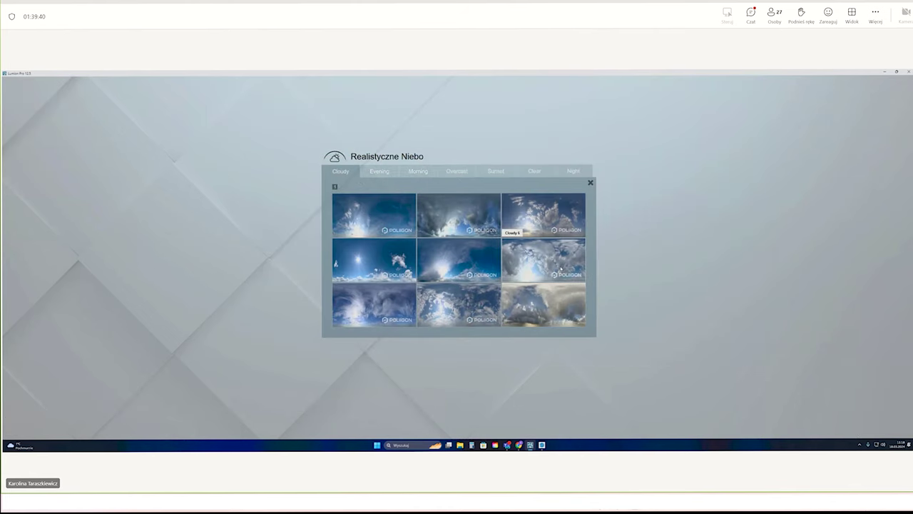
click(561, 268)
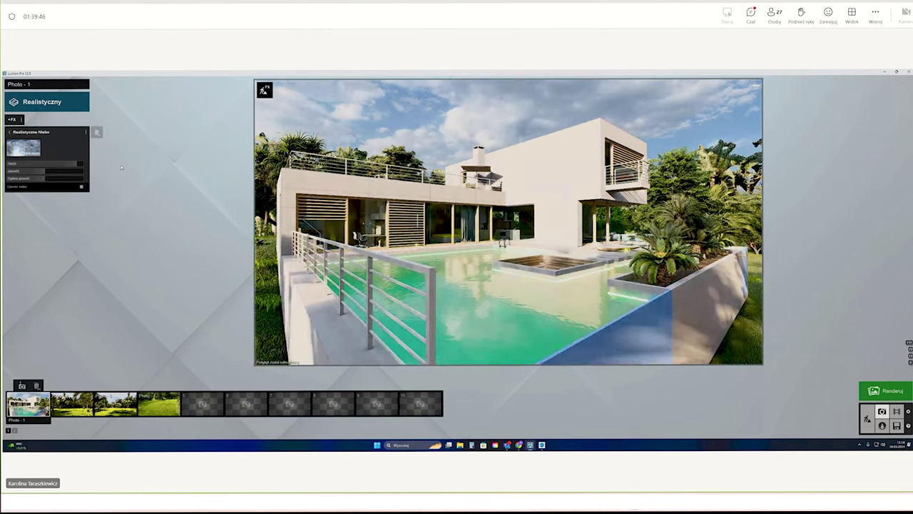
- Check the Wyostrz and Ekspozycja settings, refresh the preview, and return to the effects list
click(9, 133)
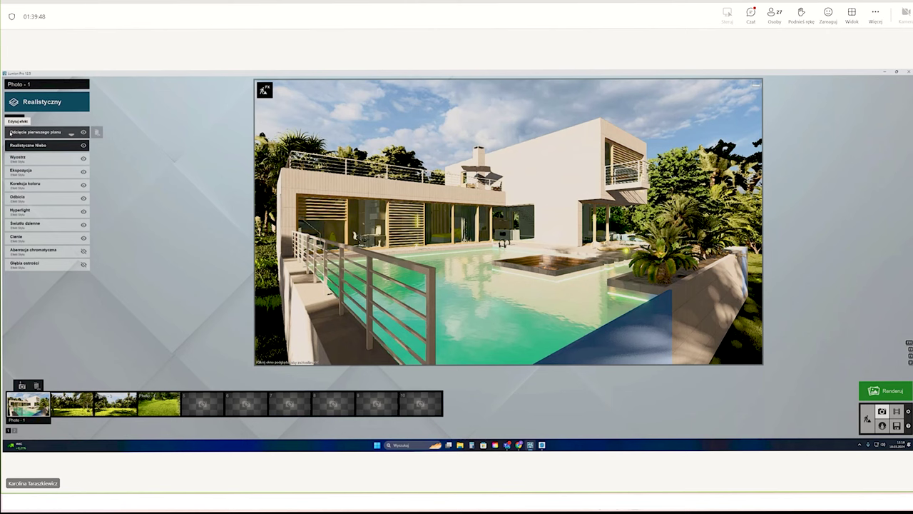
click(17, 158)
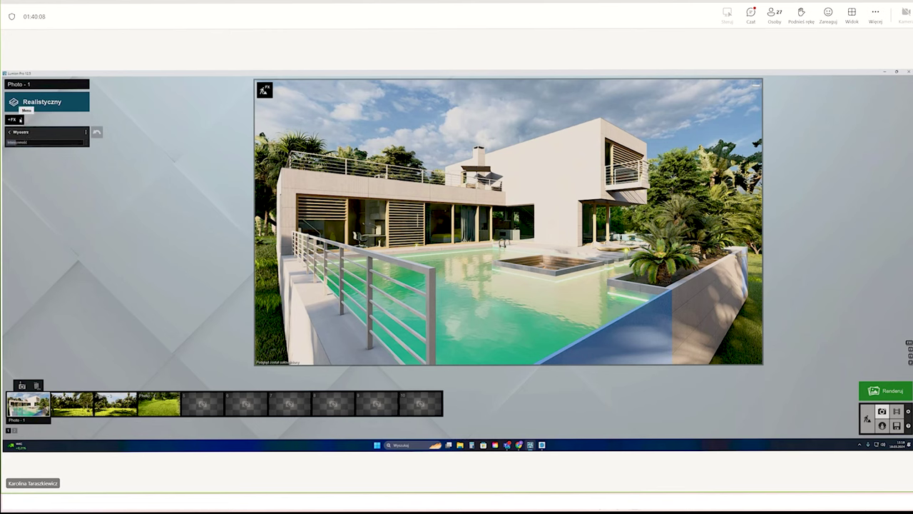
click(9, 132)
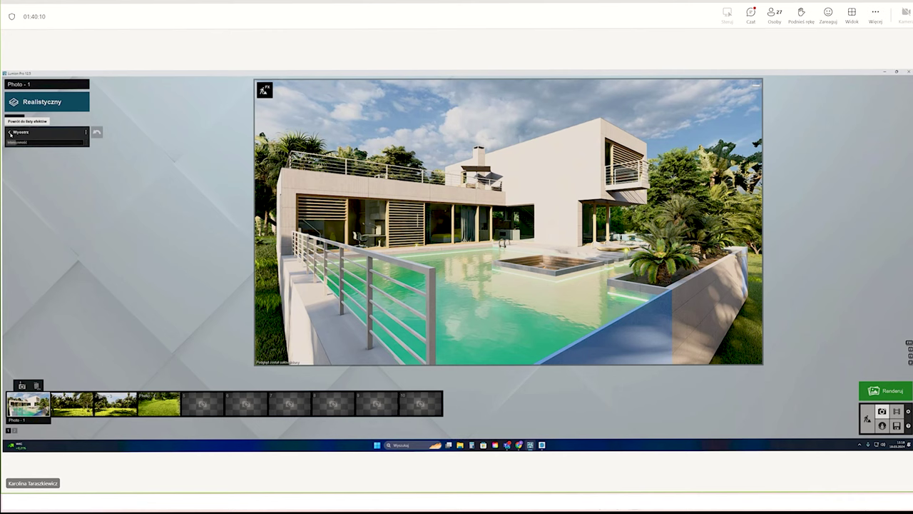
mouse_move(36, 224)
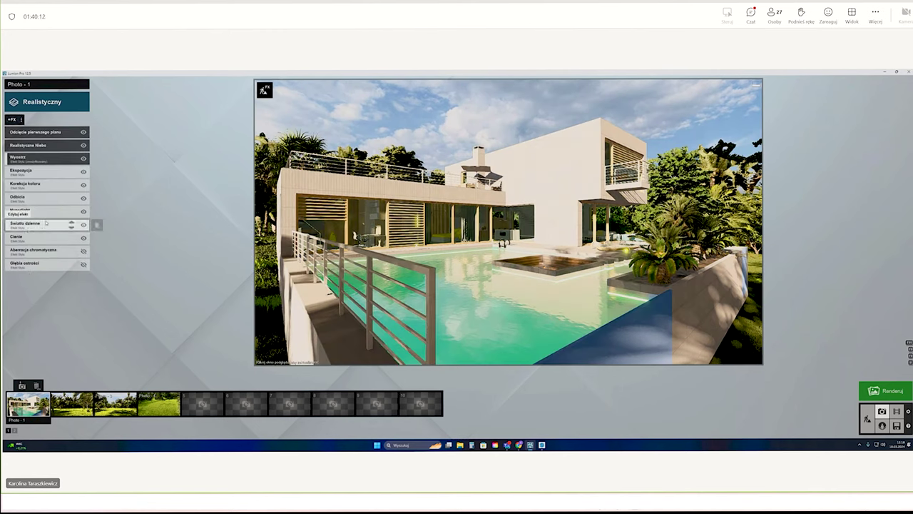
click(443, 267)
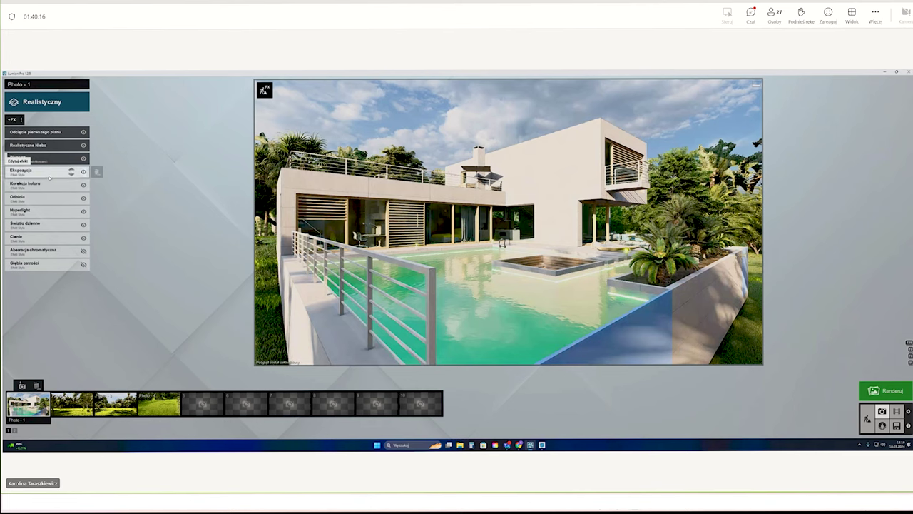
click(43, 172)
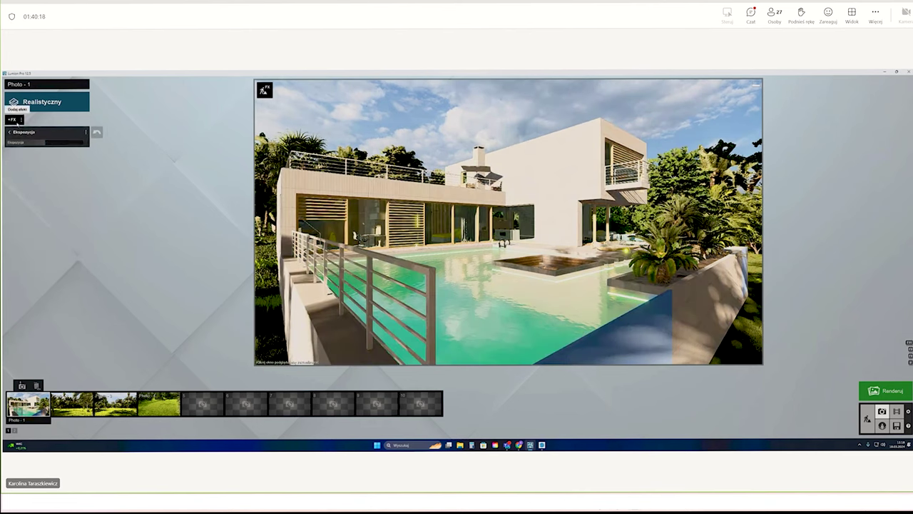
click(10, 132)
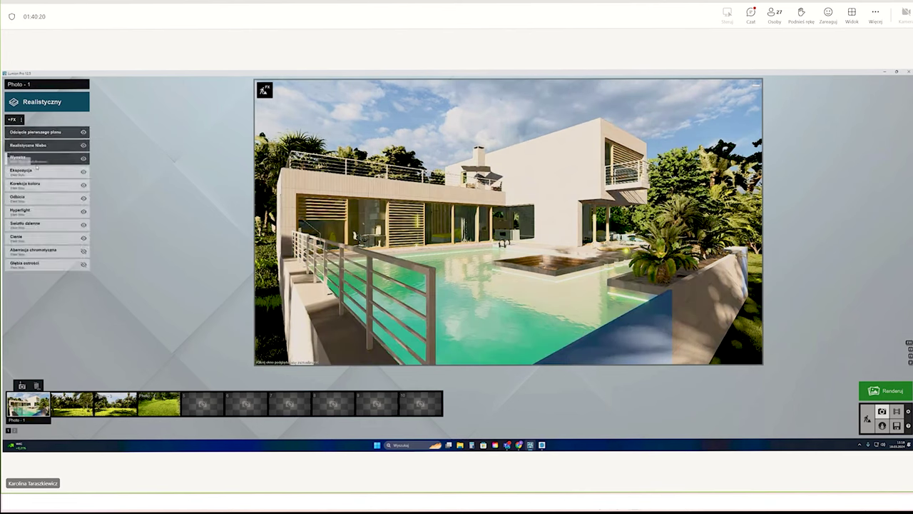
- In Korekcja koloru, set Temperatura to about -0.1, Jasność to 0.5, and lower Nasycenie
click(41, 183)
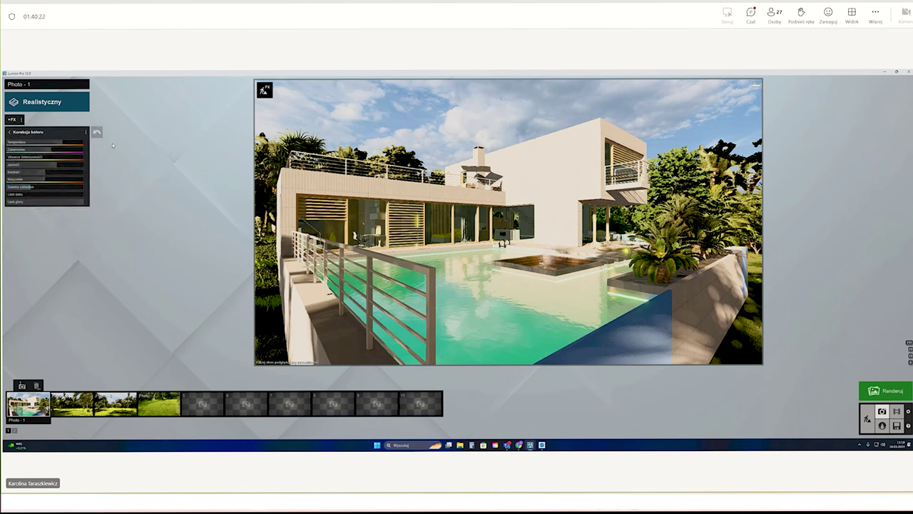
click(453, 192)
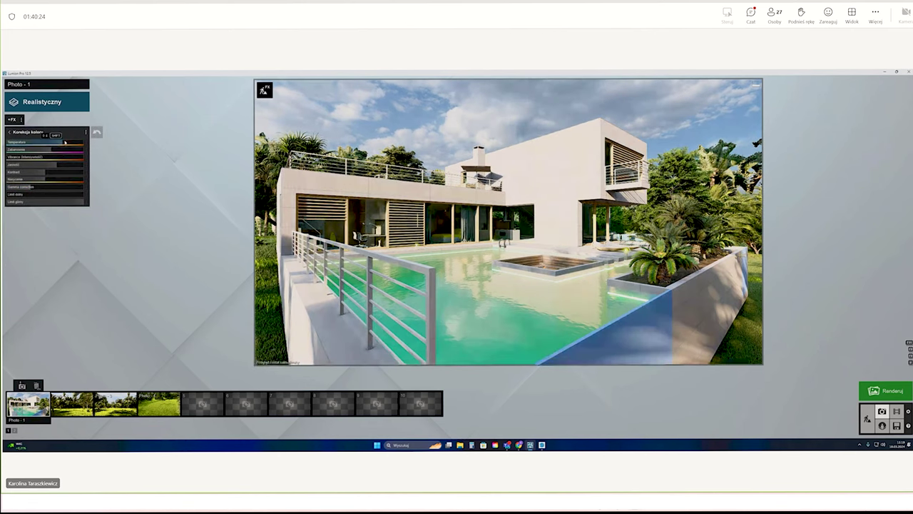
drag(62, 142, 84, 151)
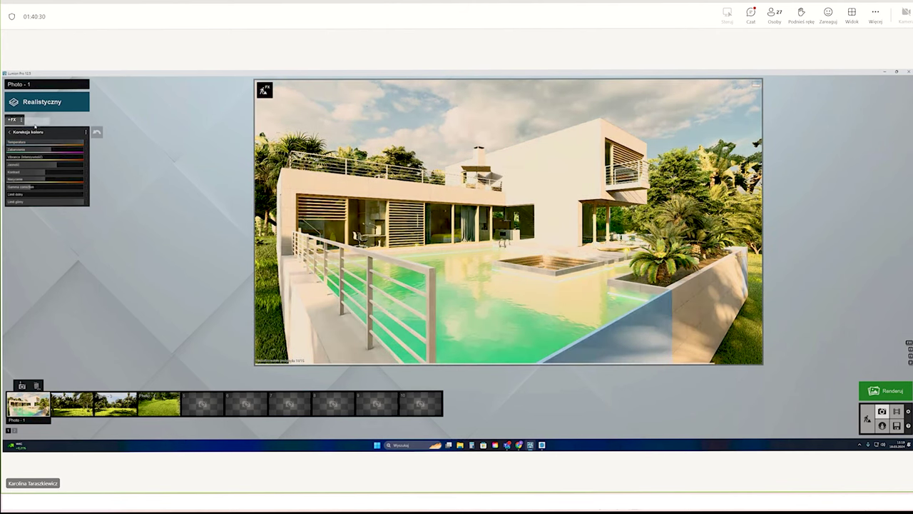
click(83, 143)
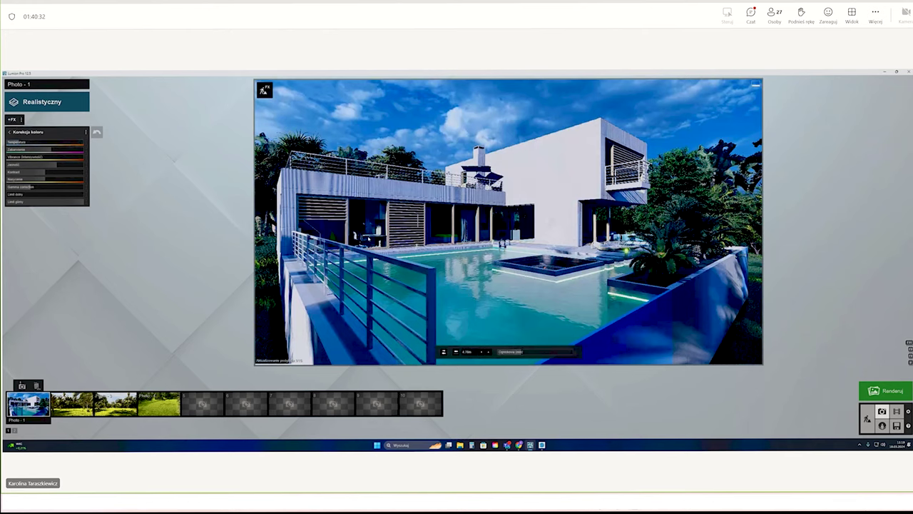
mouse_move(84, 144)
mouse_down()
mouse_move(43, 146)
mouse_move(59, 147)
mouse_up()
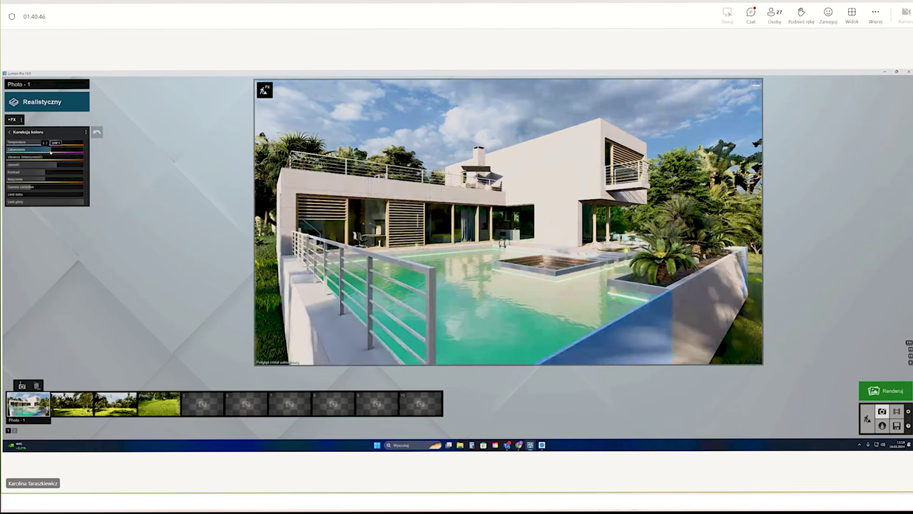
mouse_move(44, 165)
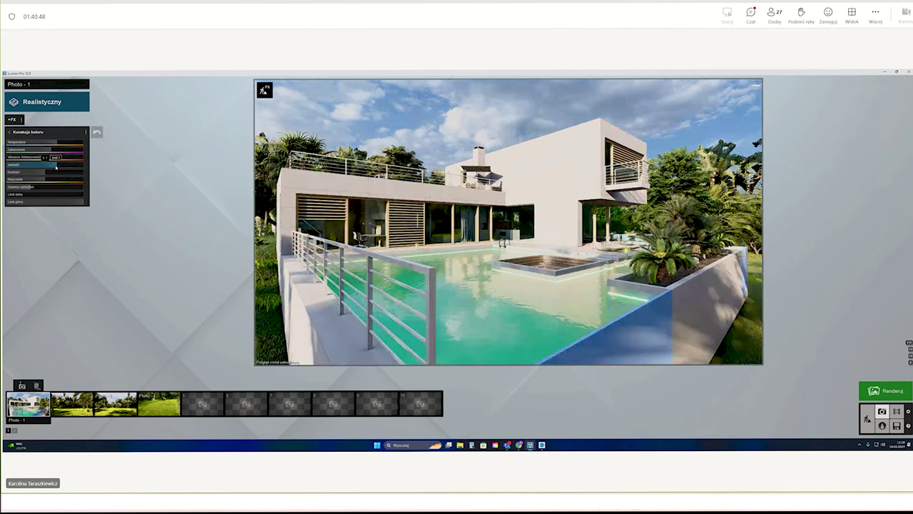
mouse_move(56, 166)
mouse_down()
mouse_move(42, 166)
mouse_move(52, 169)
mouse_up()
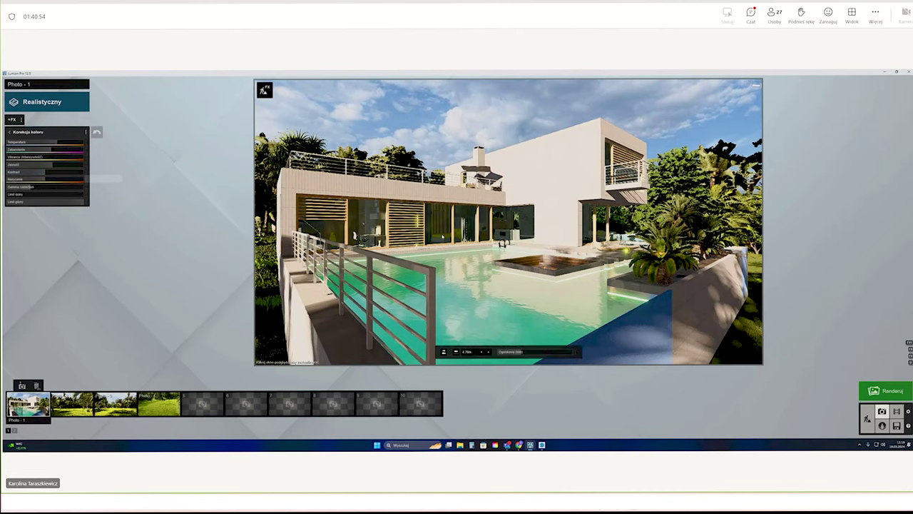
drag(52, 179, 44, 181)
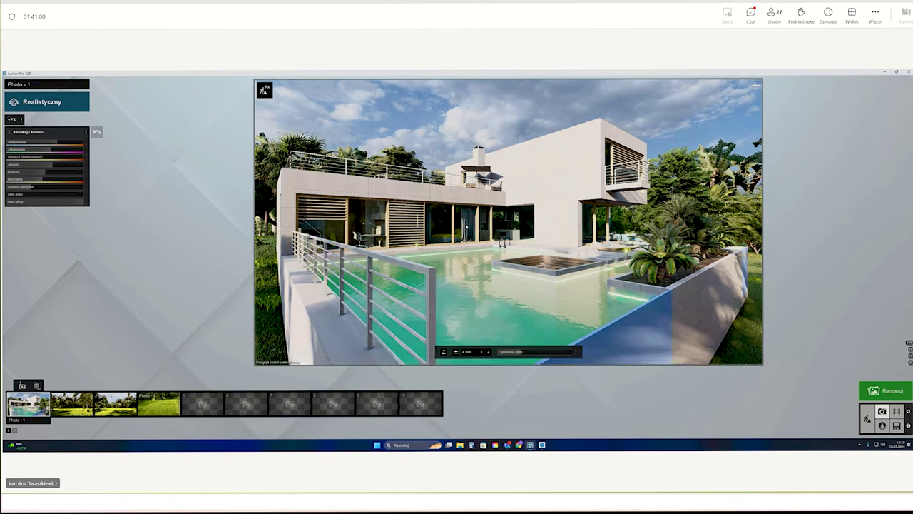
- In the Odbicia plane editor, add planes on the pool water, glass facade and upper window
mouse_move(44, 186)
click(27, 199)
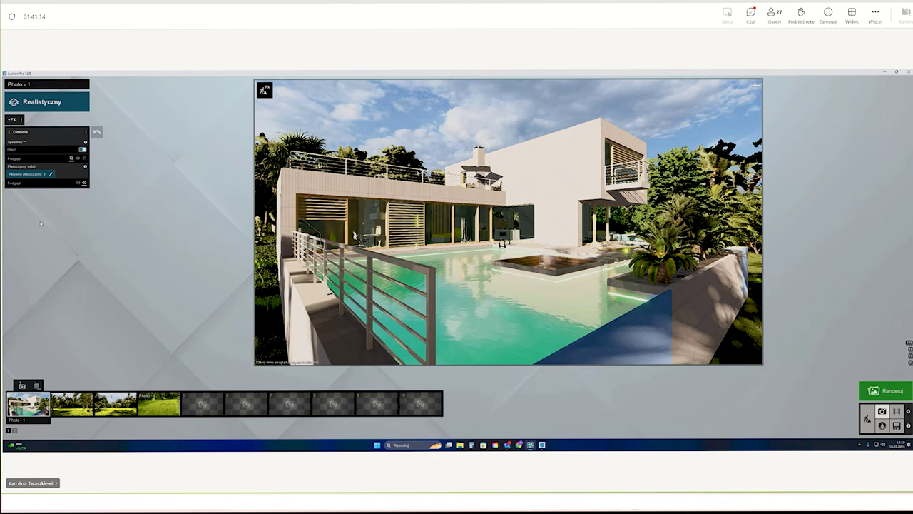
click(50, 173)
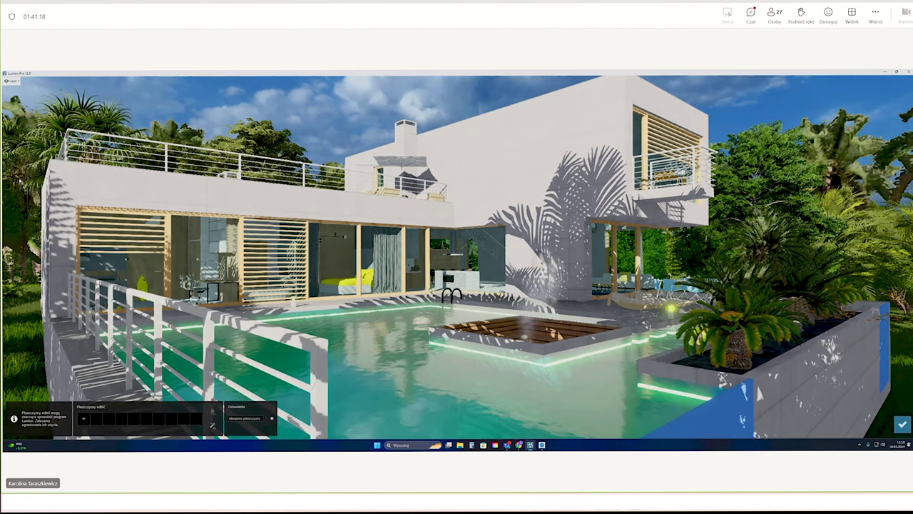
click(83, 418)
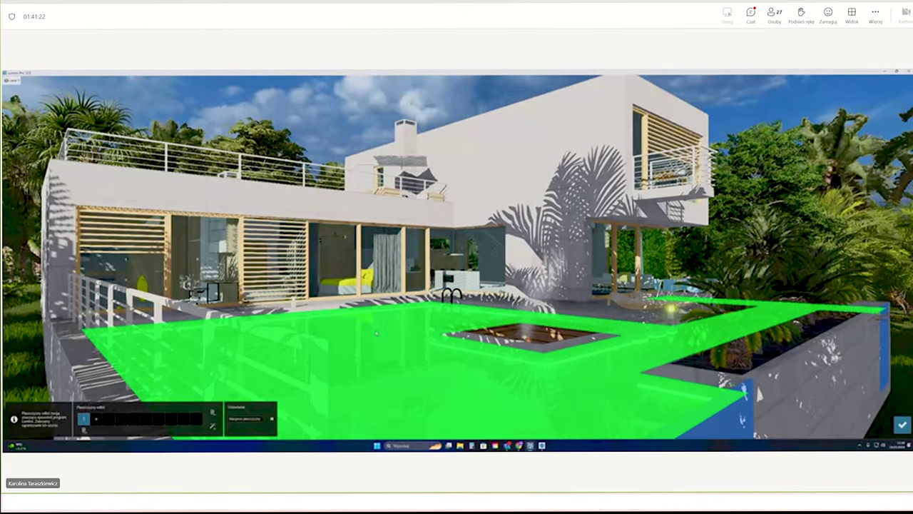
click(375, 334)
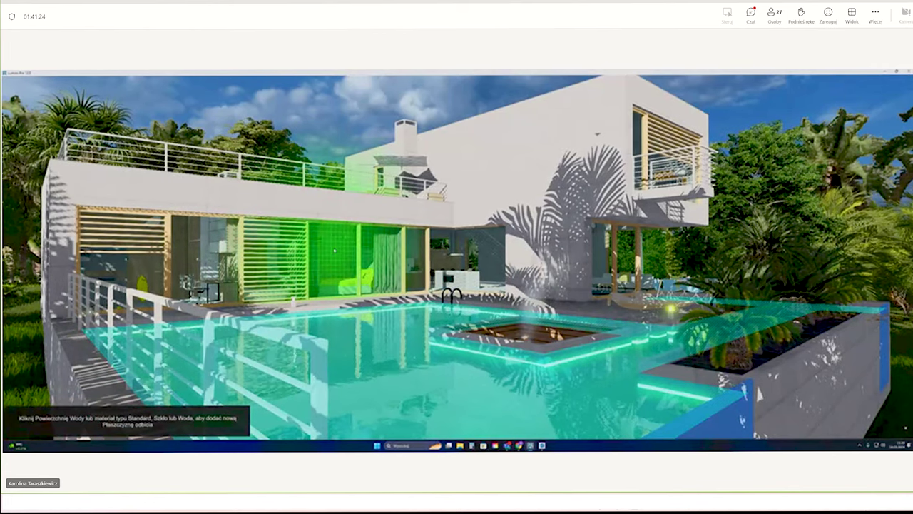
click(328, 267)
click(109, 419)
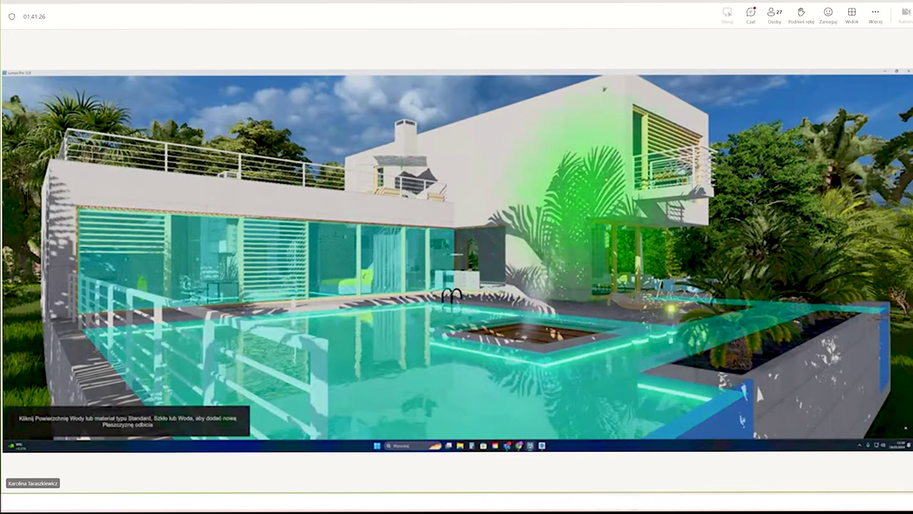
click(663, 153)
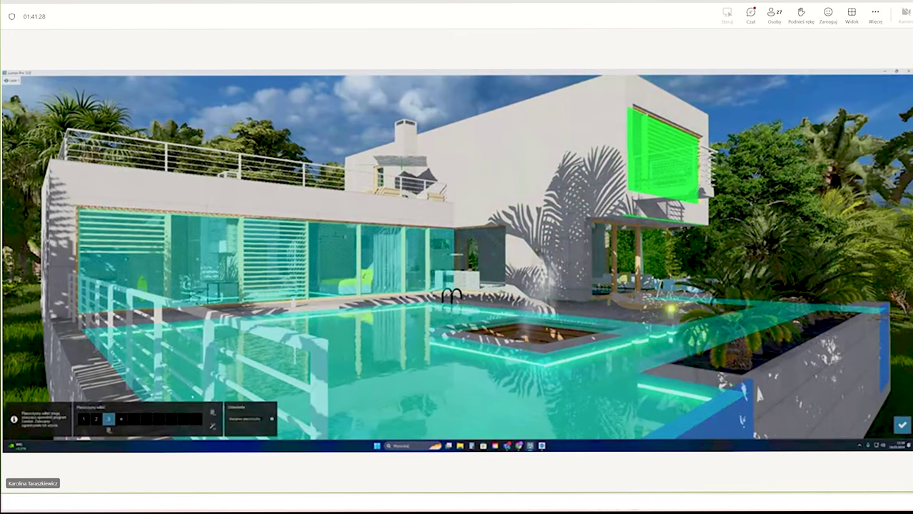
- Add reflection planes on the glass door, beside the pool and on the wall
click(121, 419)
click(614, 257)
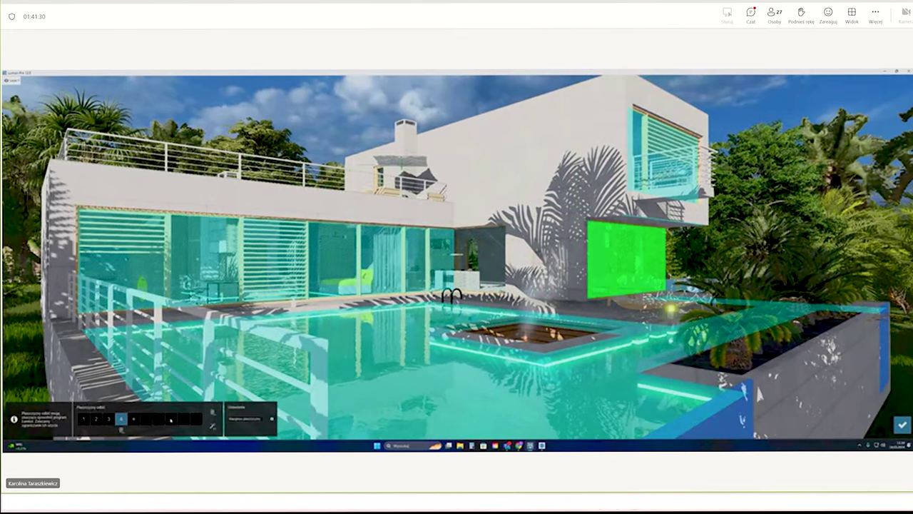
click(129, 419)
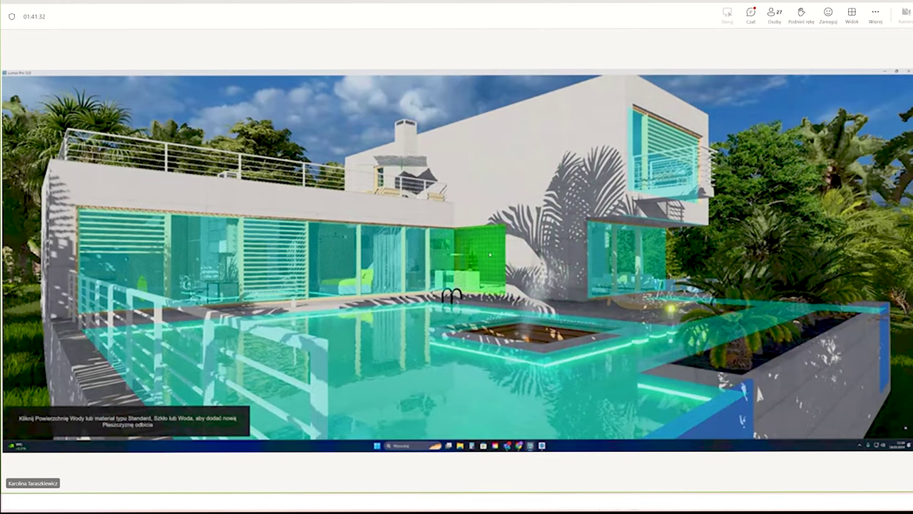
click(490, 254)
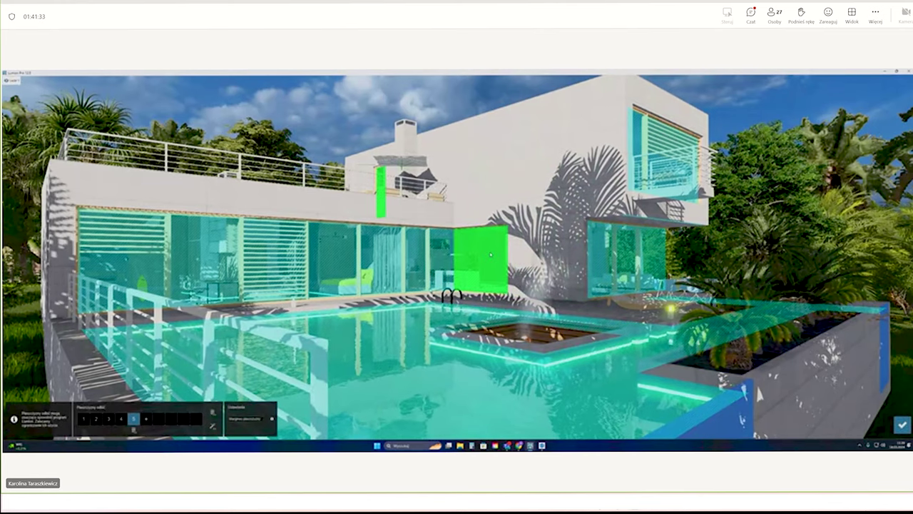
click(146, 419)
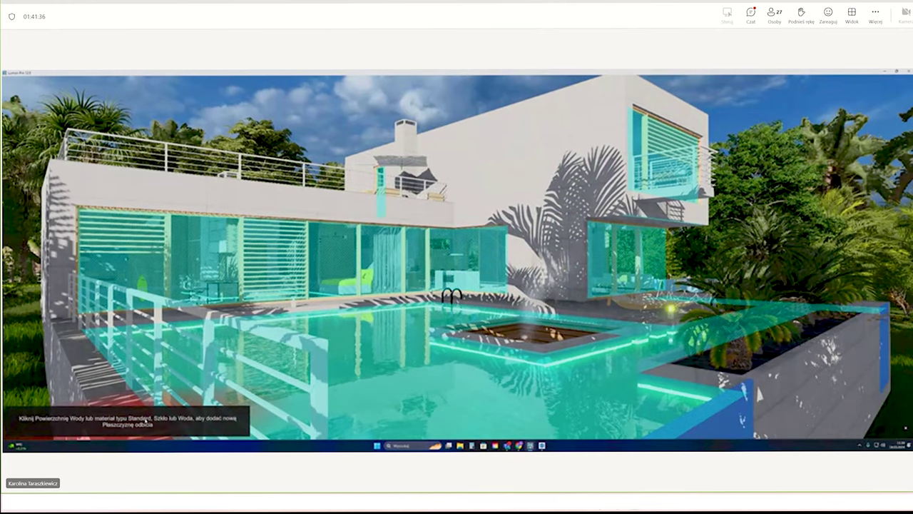
click(556, 152)
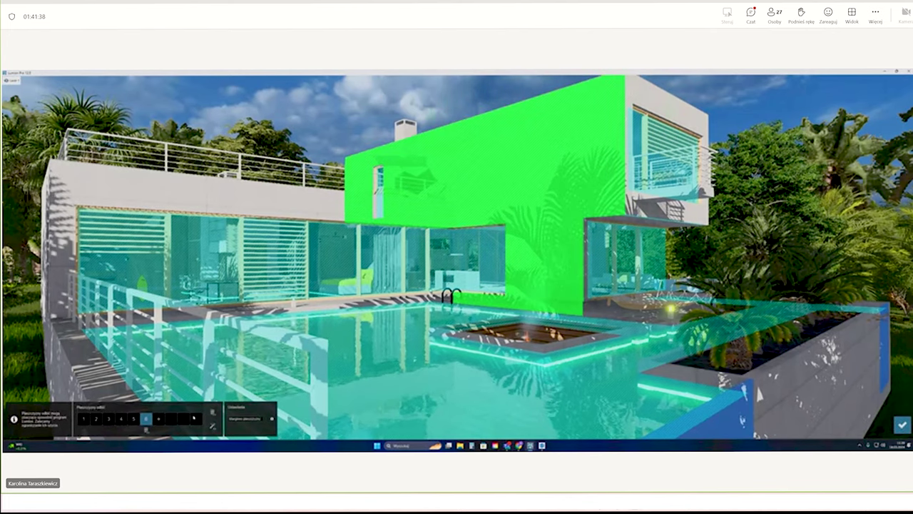
- Add planes on the upper wall, facade and left wall, removing one unplaced plane
click(158, 419)
click(655, 100)
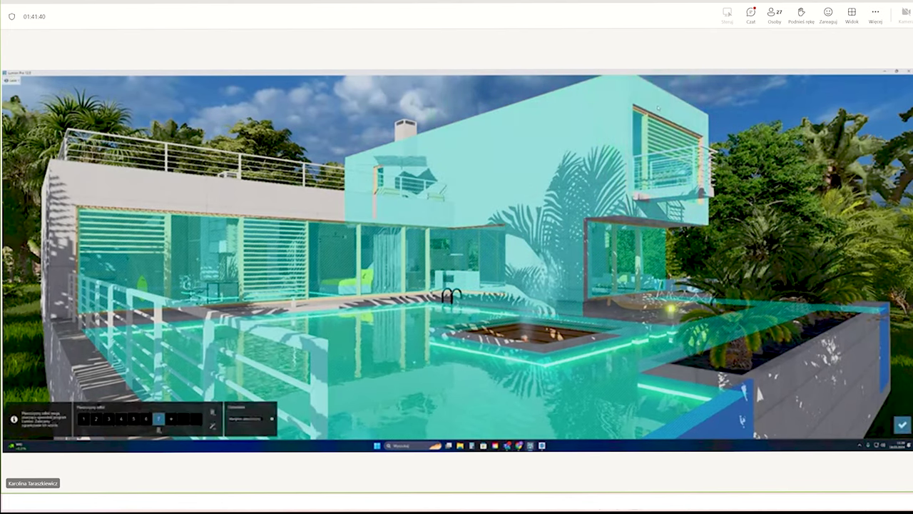
click(172, 419)
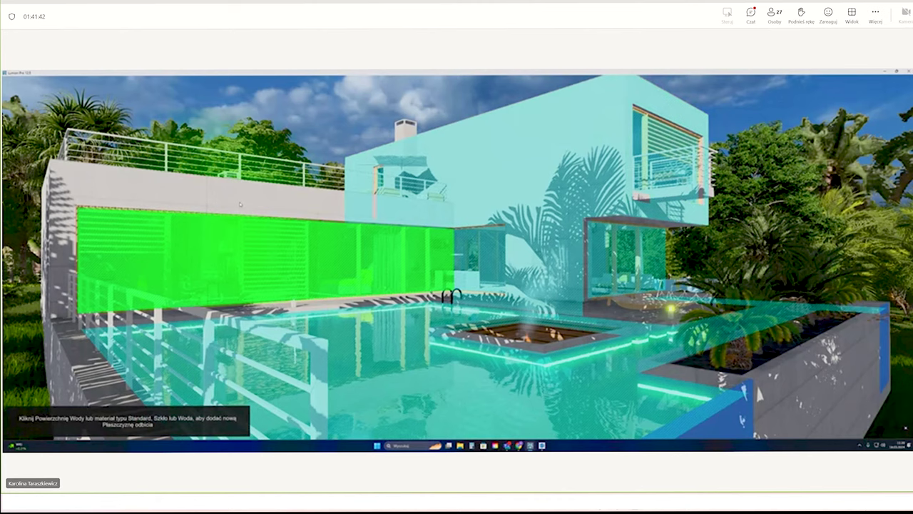
click(238, 200)
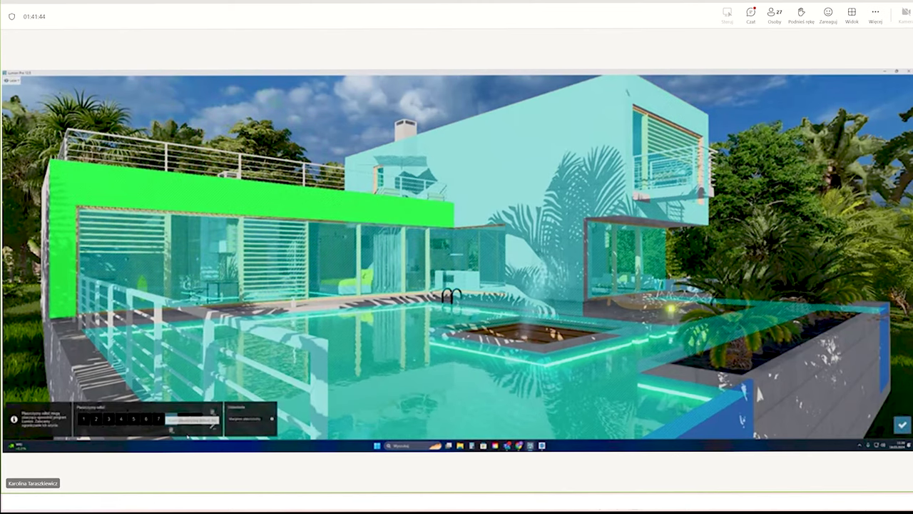
click(184, 419)
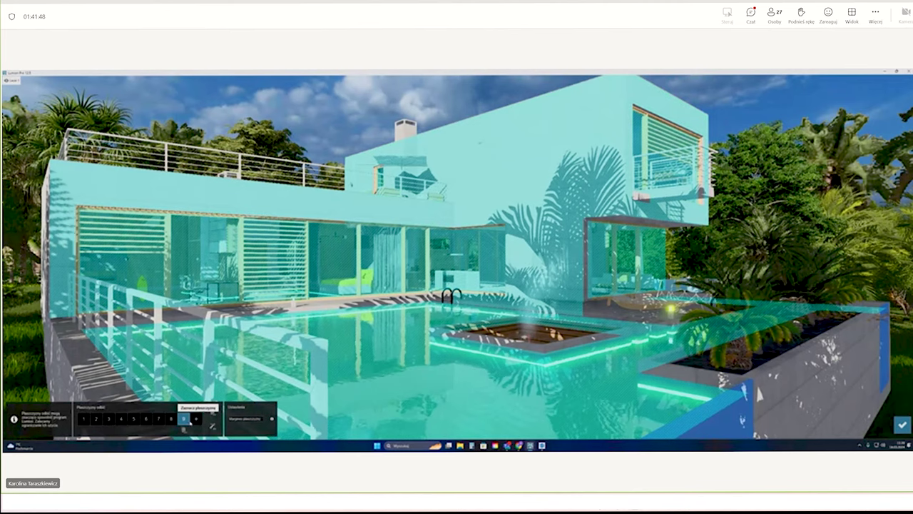
click(212, 412)
click(183, 420)
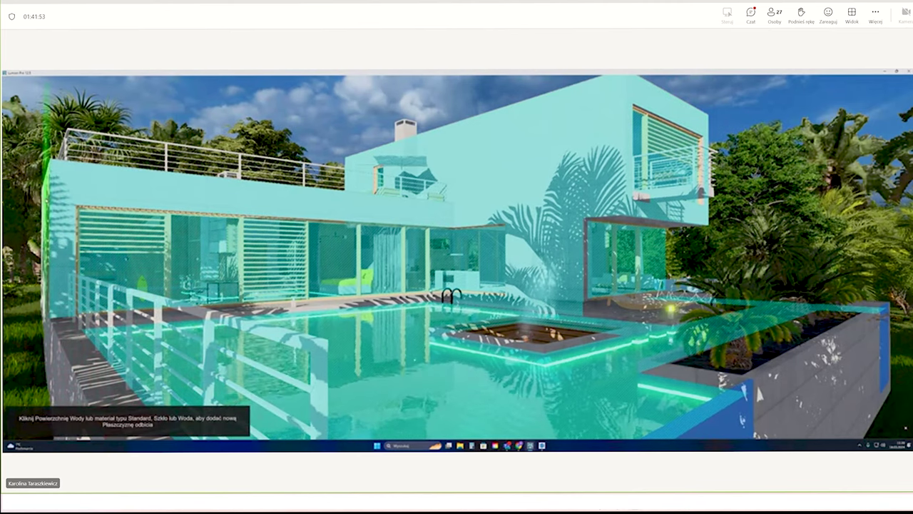
click(57, 349)
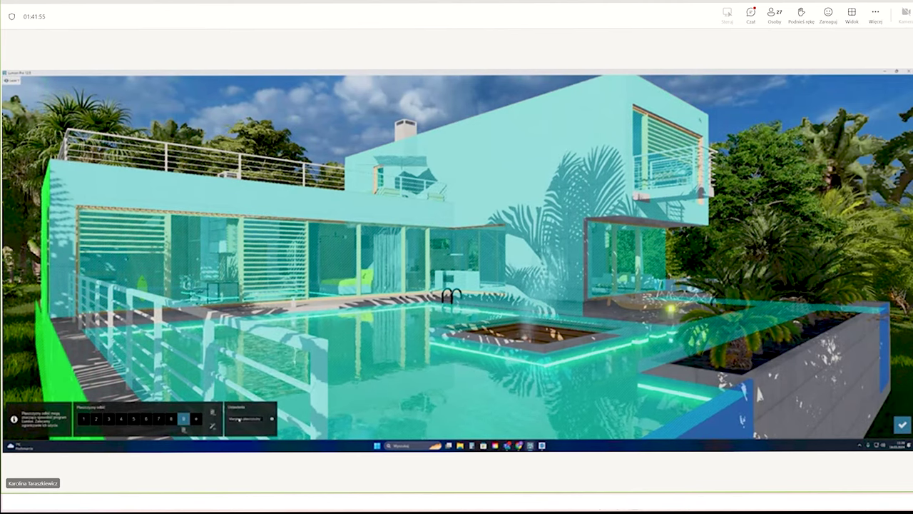
- Finish with the reflection planes and look over the Hyperlight effect settings
click(902, 425)
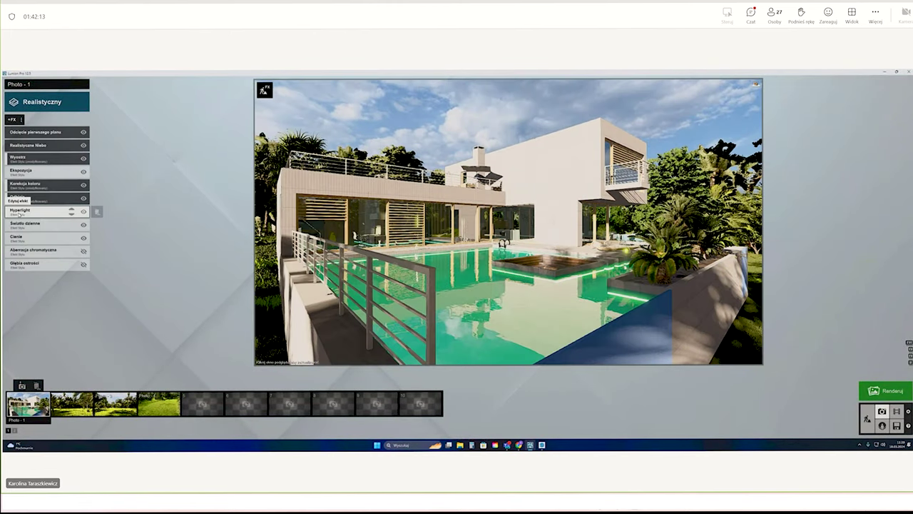
click(20, 212)
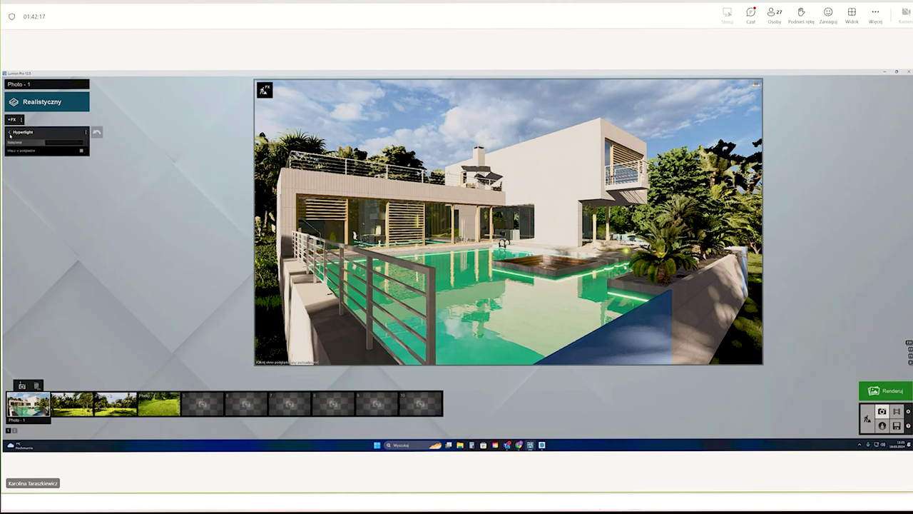
click(9, 132)
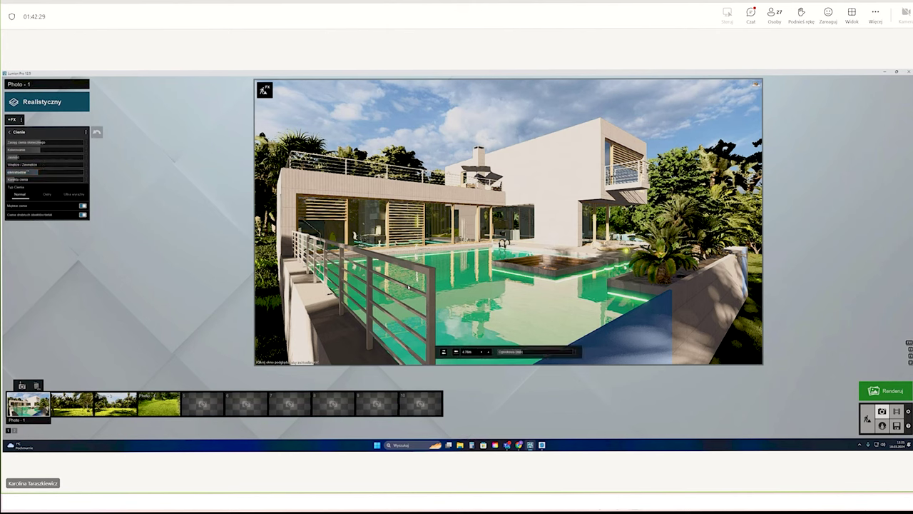
mouse_move(508, 221)
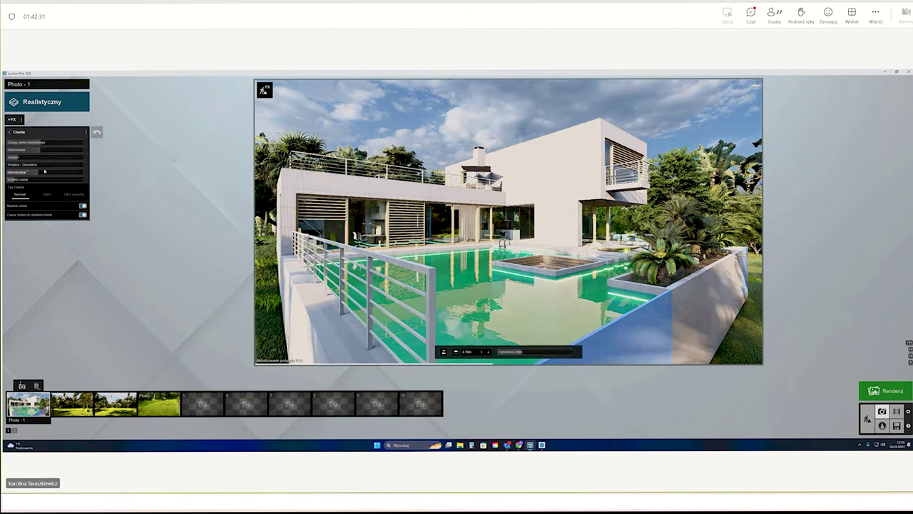
- Lower the Cienie intensity and brightness sliders for lighter, softer shadows
click(77, 172)
drag(79, 172, 44, 183)
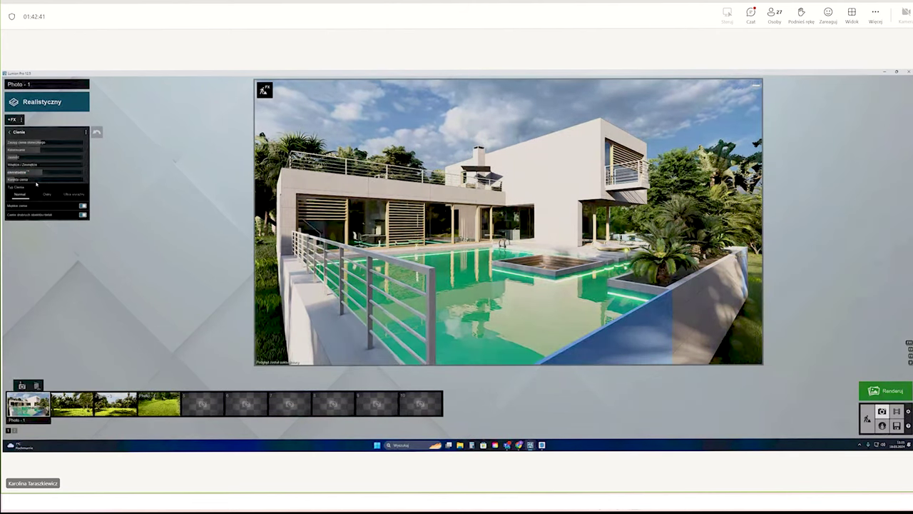
drag(41, 174, 39, 175)
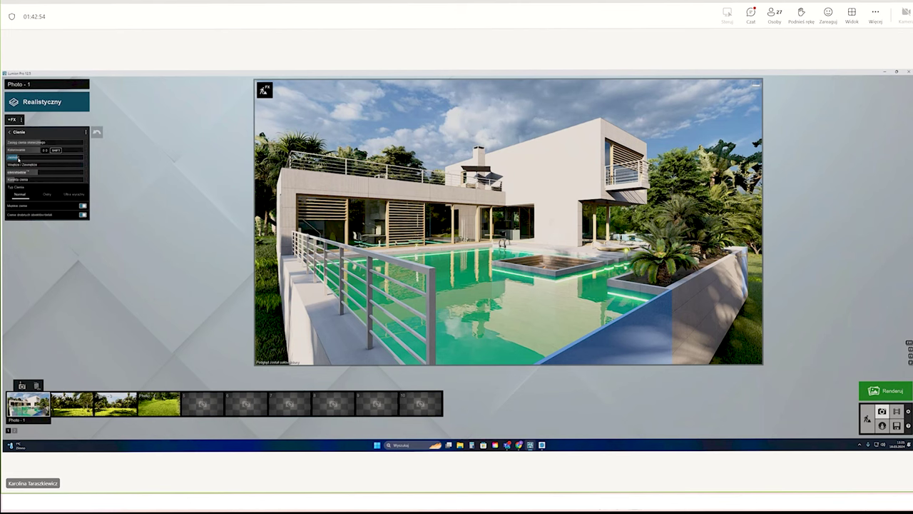
click(18, 158)
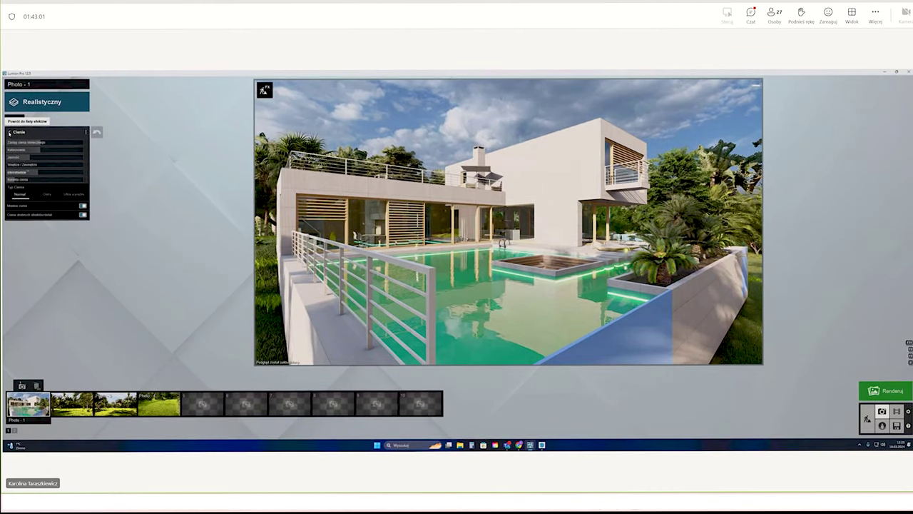
click(10, 132)
mouse_move(43, 250)
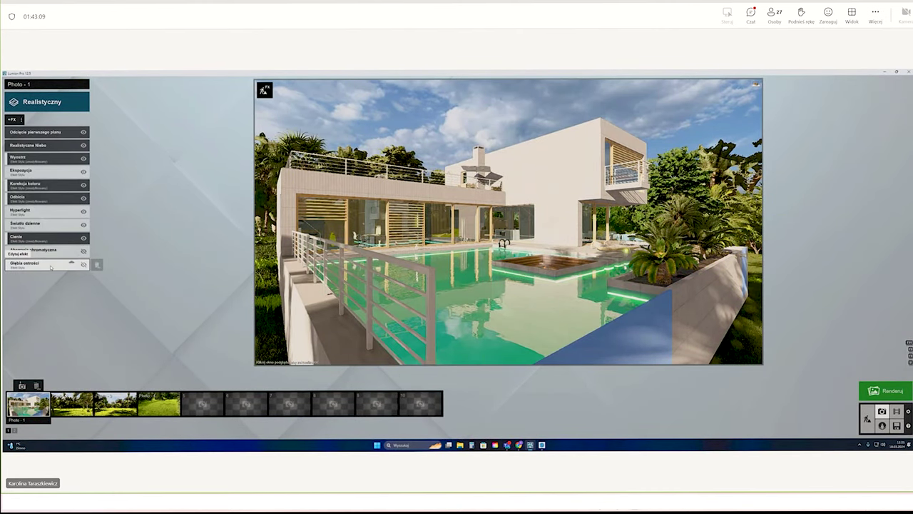
click(43, 264)
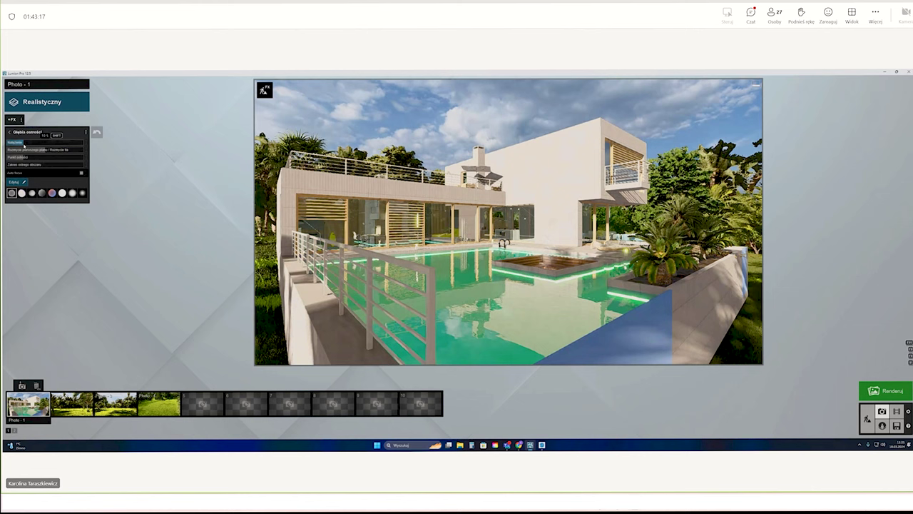
- Set depth of field intensity to 36.5, refocus on the railing and pool, and lower slope to about 111
drag(24, 145, 101, 150)
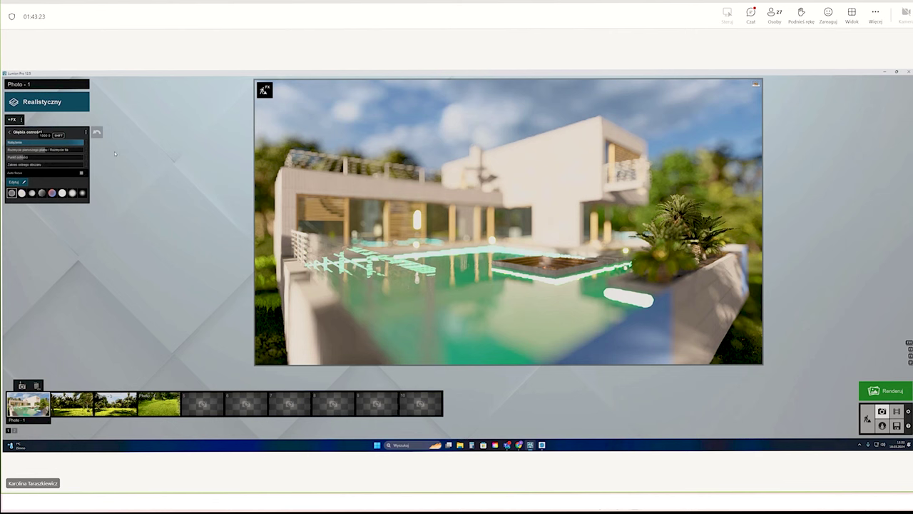
drag(17, 169, 46, 176)
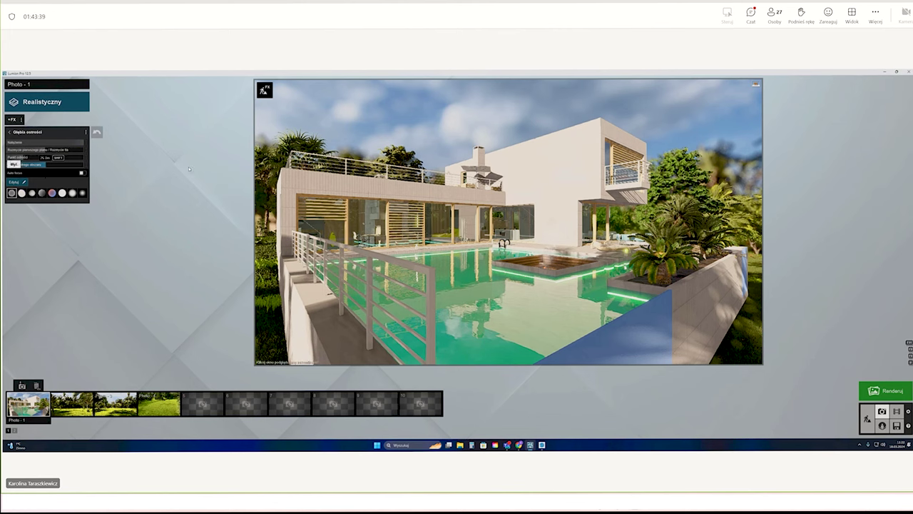
mouse_move(508, 221)
click(50, 143)
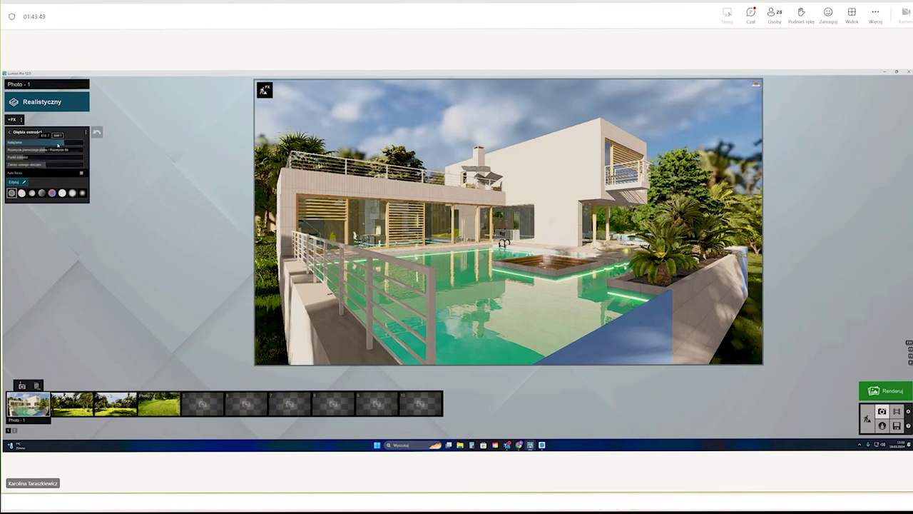
drag(49, 146, 48, 149)
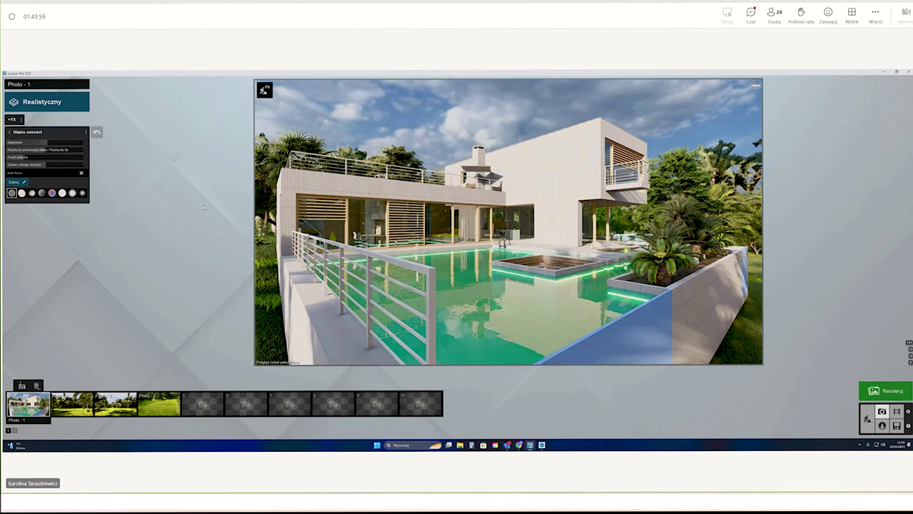
- Add the Perspektywa 2-zbiegowa effect from the Architektoniczne category
click(9, 132)
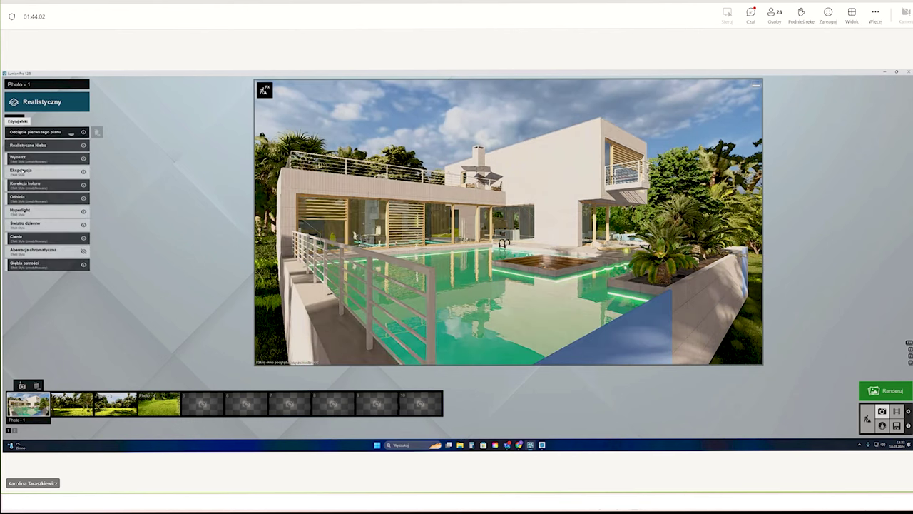
click(13, 119)
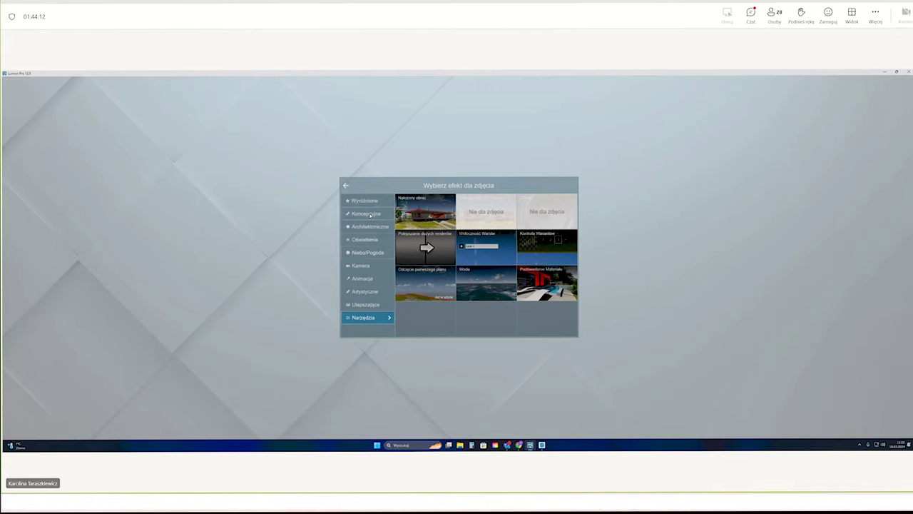
click(370, 214)
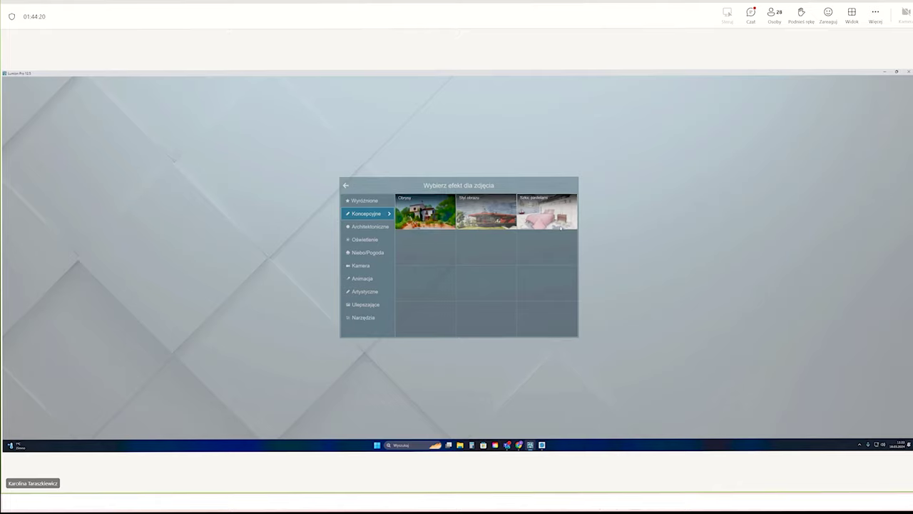
click(378, 228)
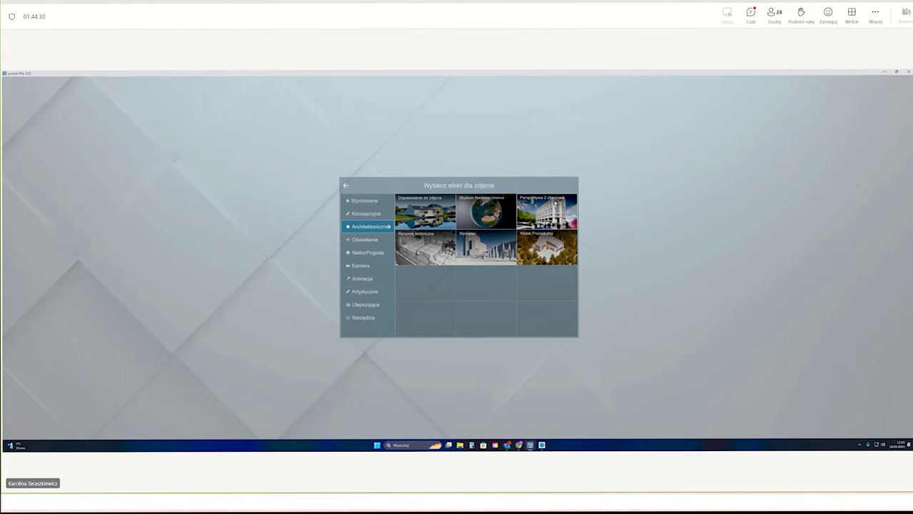
click(554, 203)
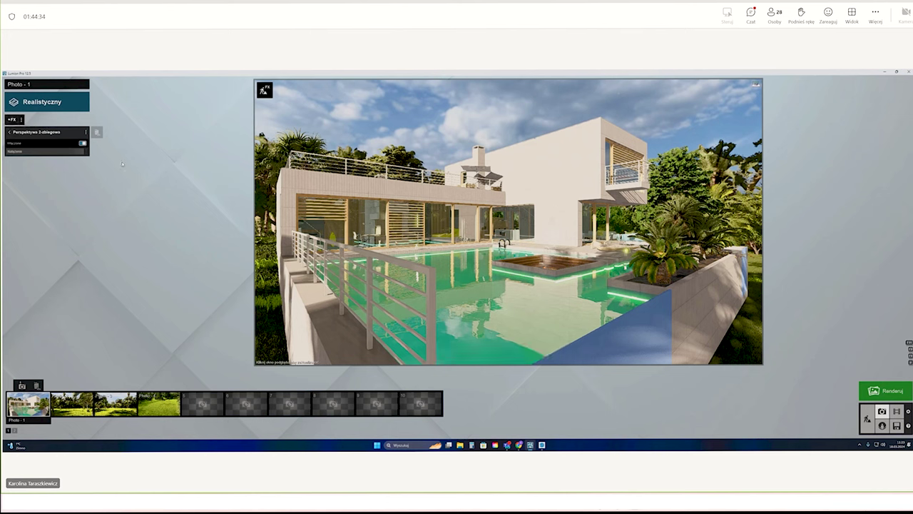
- Enable two-point perspective, move the camera back, and set focal length to about 30 mm
click(82, 144)
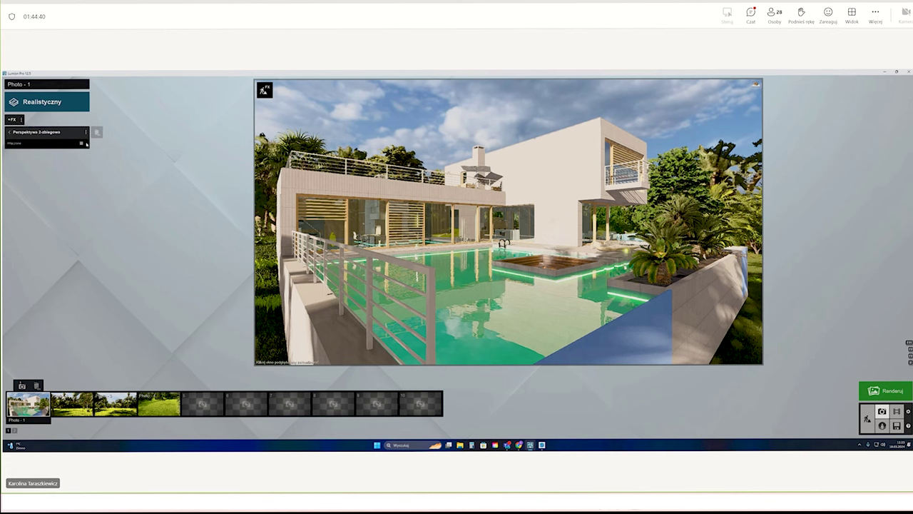
click(83, 143)
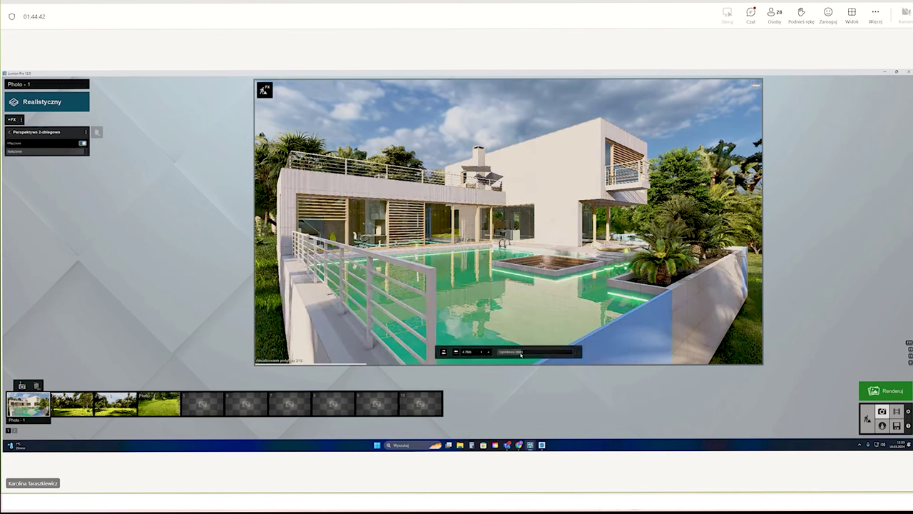
key(s)
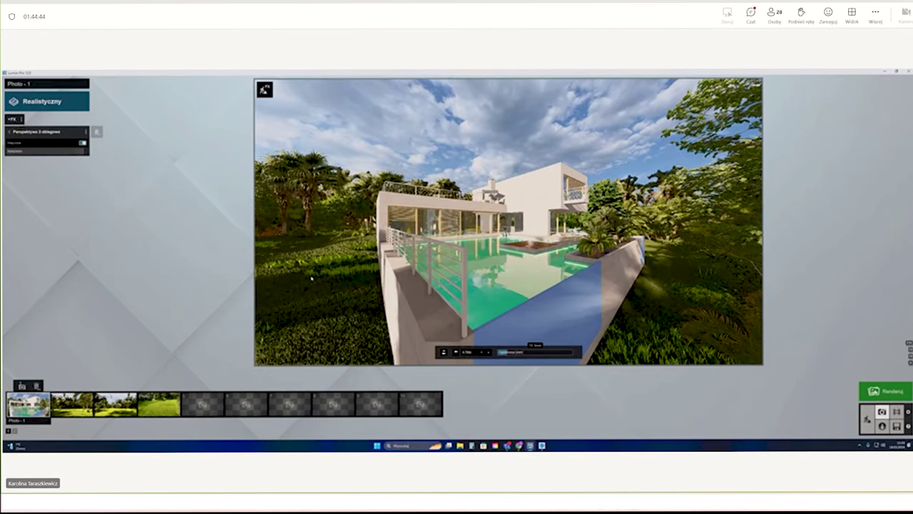
click(82, 143)
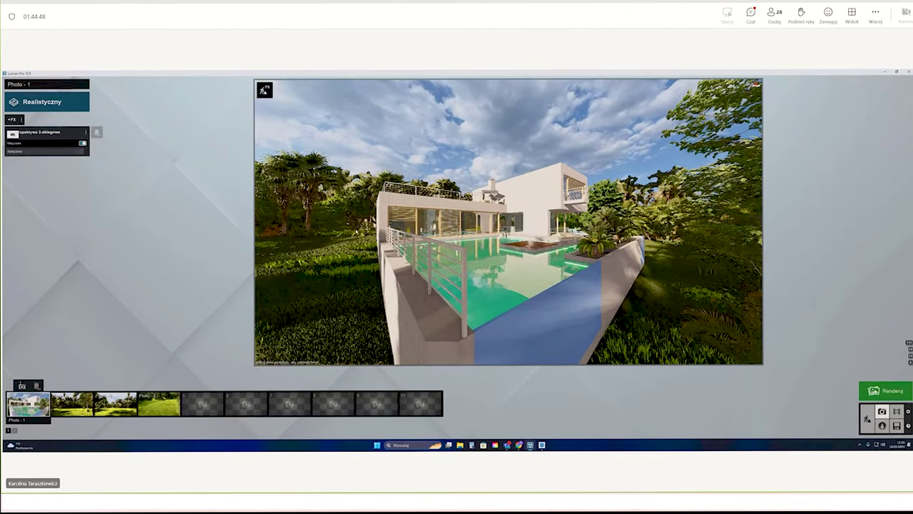
click(82, 144)
drag(514, 355, 523, 354)
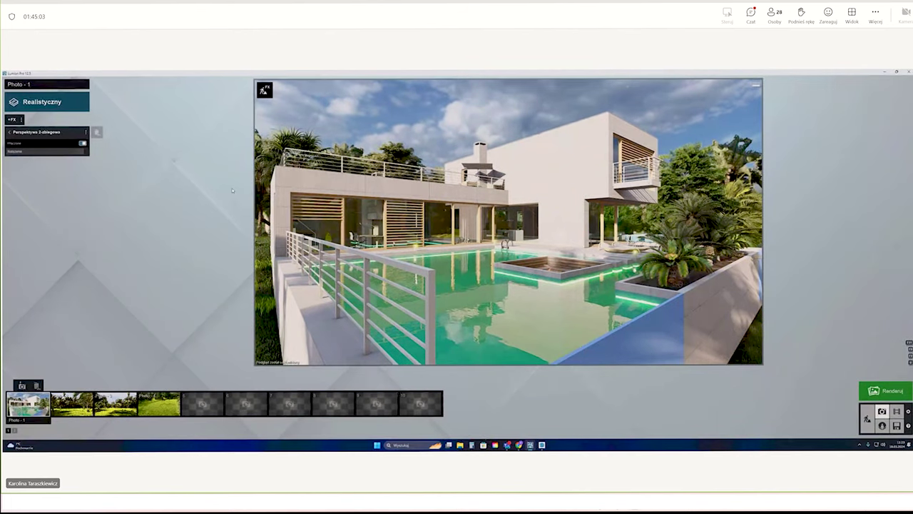
click(9, 134)
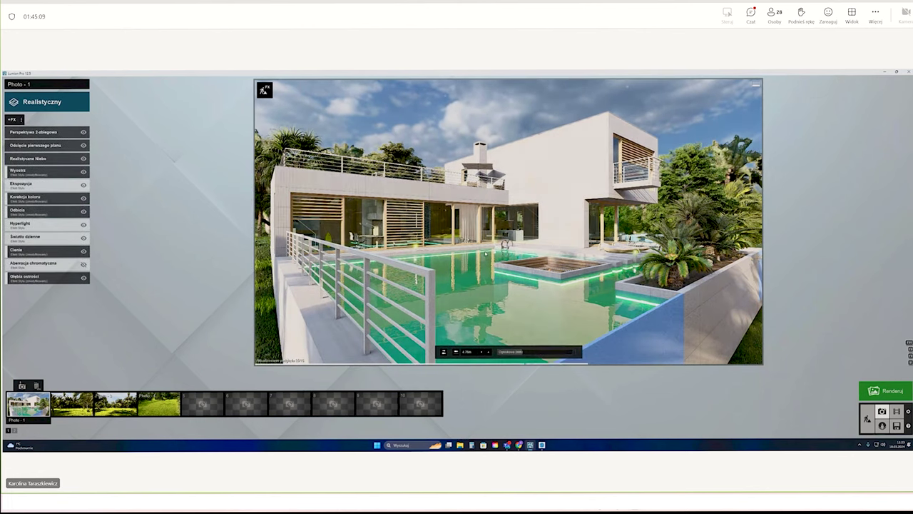
mouse_move(43, 144)
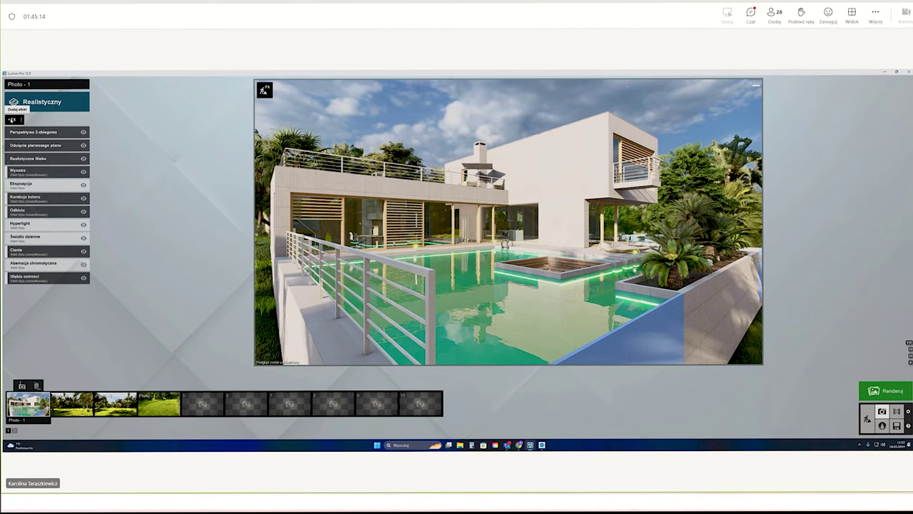
- Add the Zorza Polarna effect from the Niebo/Pogoda category after browsing Oświetlenie
click(12, 120)
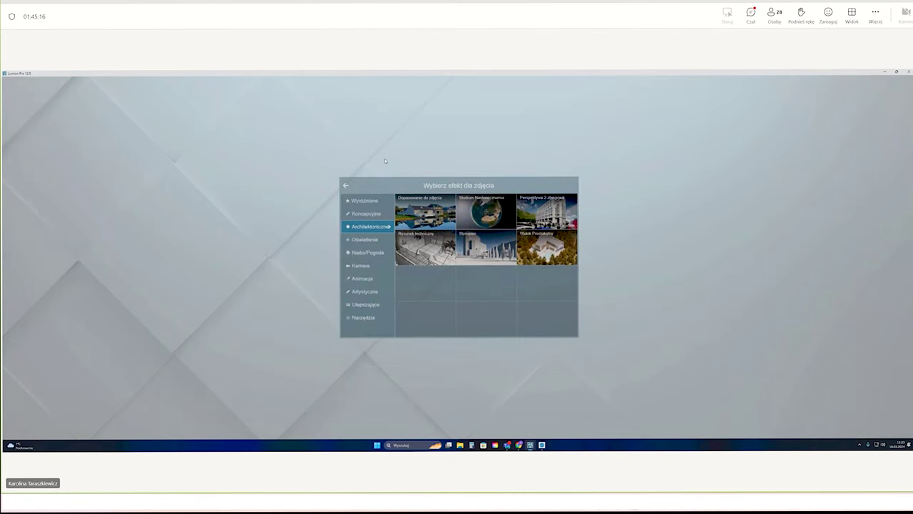
click(373, 240)
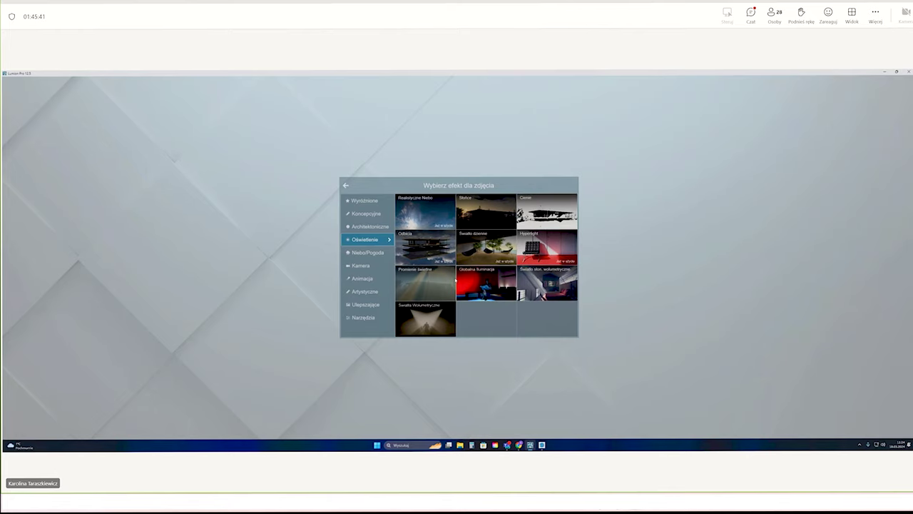
click(359, 253)
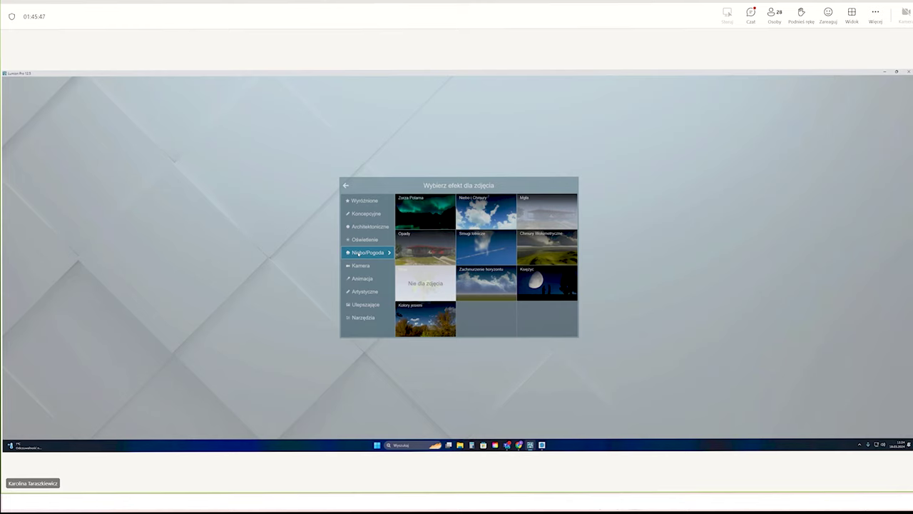
click(421, 204)
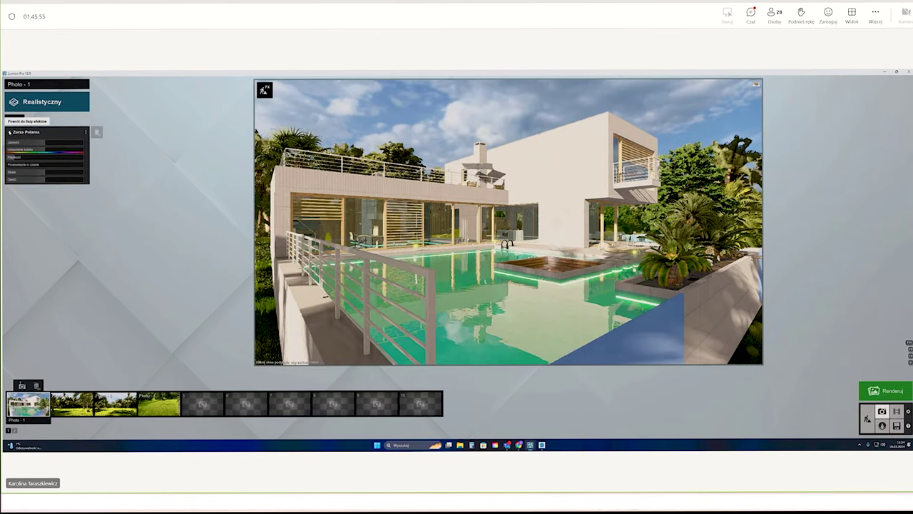
click(9, 132)
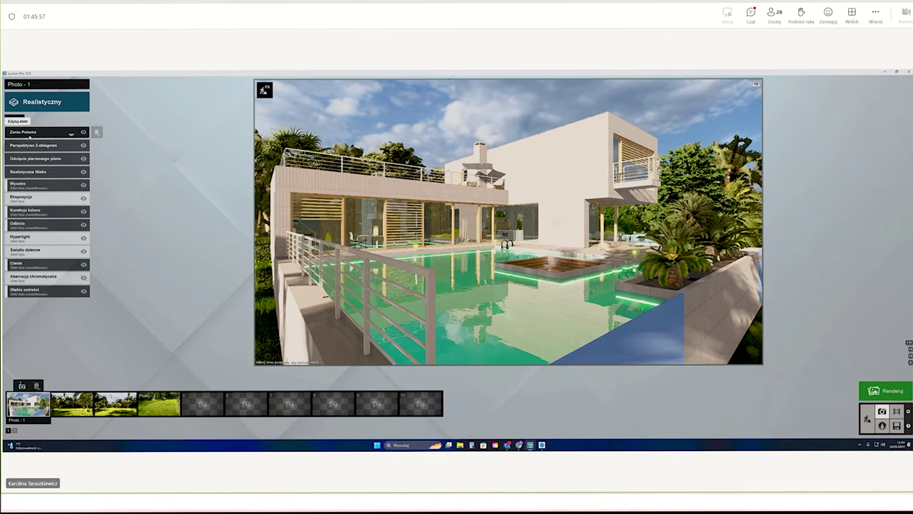
- Switch Realistyczne Niebo to a starry Night sky preset
click(42, 171)
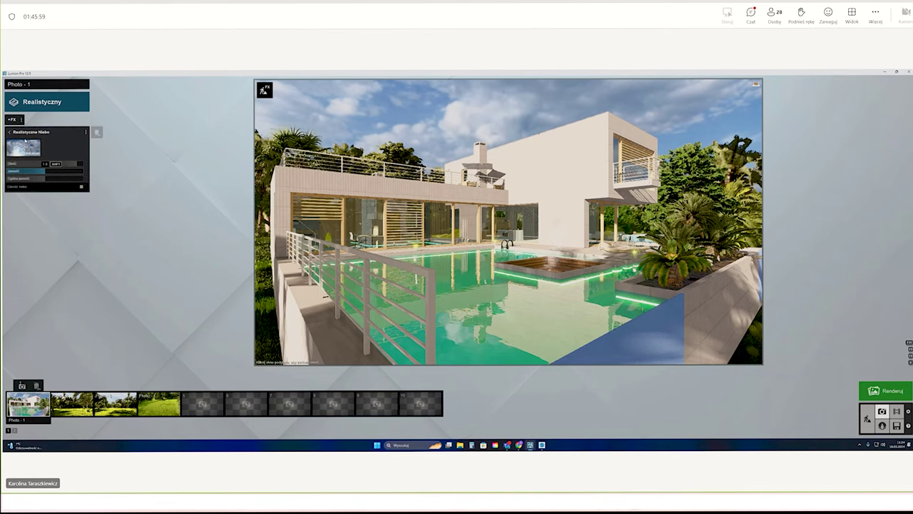
click(23, 147)
click(573, 172)
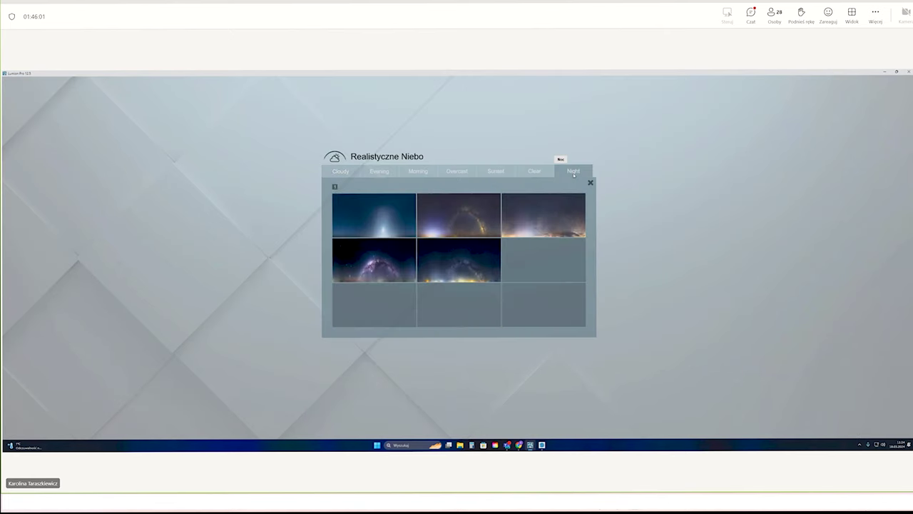
click(457, 252)
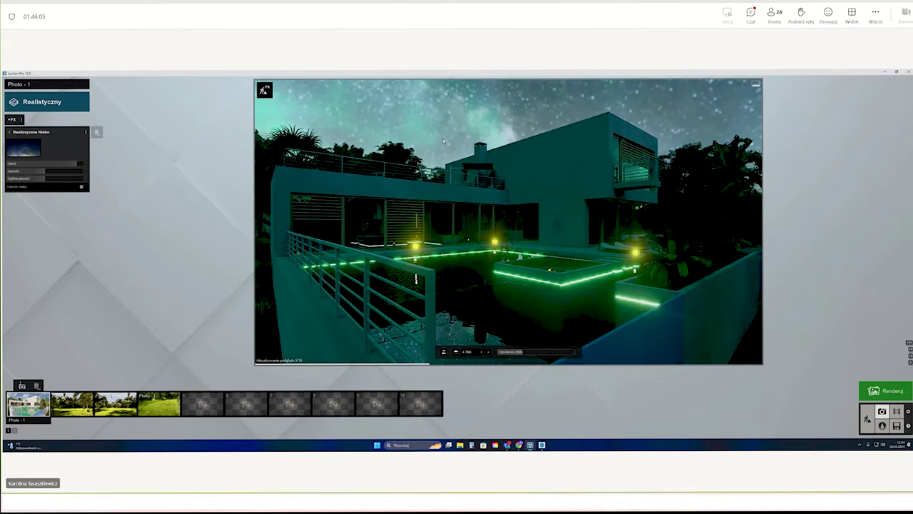
- Tune the Zorza Polarna brightness, colour and rotation sliders for a green aurora glow
click(10, 132)
click(32, 146)
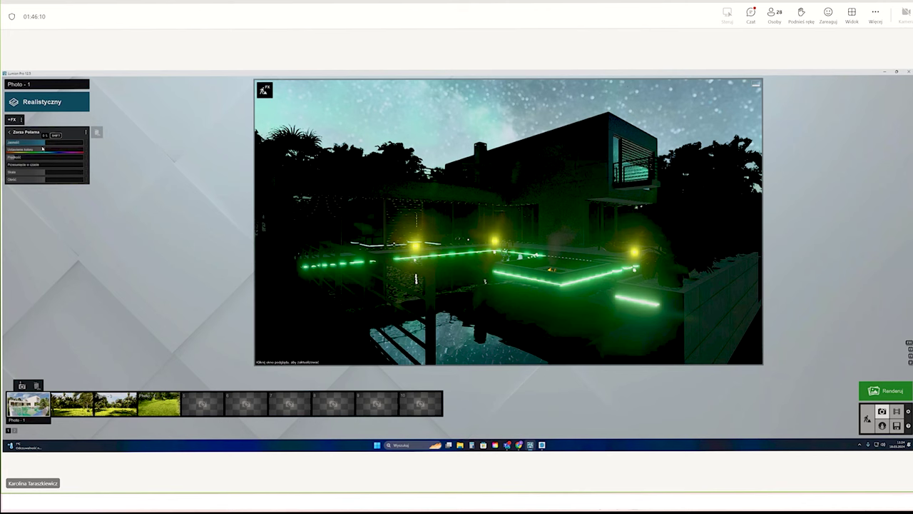
drag(67, 159, 68, 158)
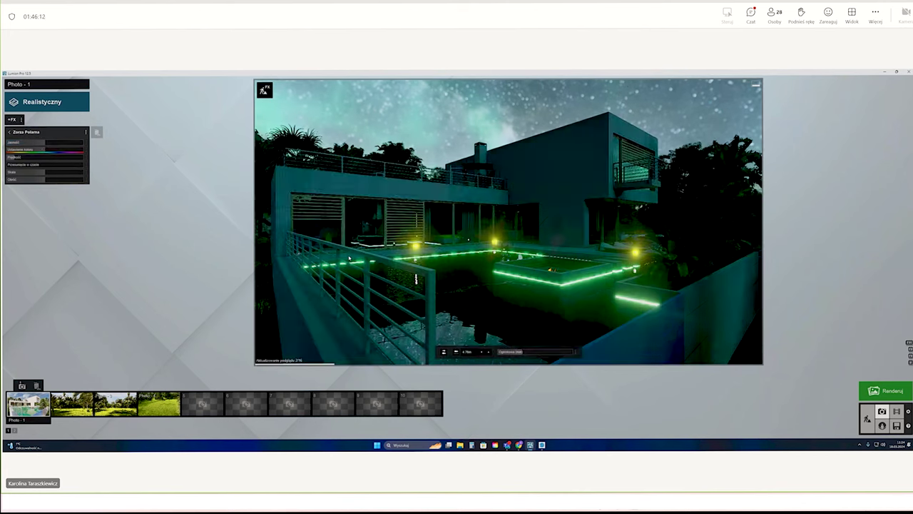
click(51, 144)
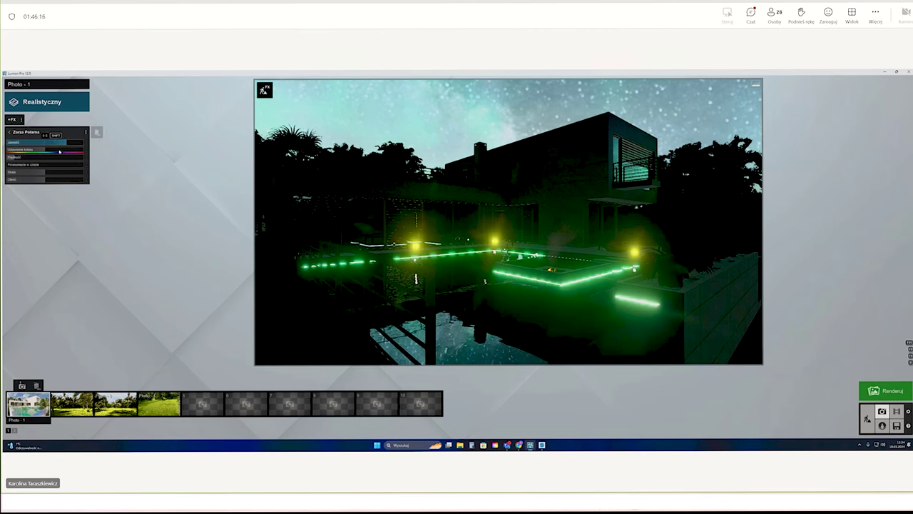
mouse_move(47, 152)
mouse_down()
mouse_move(6, 156)
mouse_move(57, 156)
mouse_move(30, 159)
mouse_move(117, 174)
mouse_move(75, 178)
mouse_up()
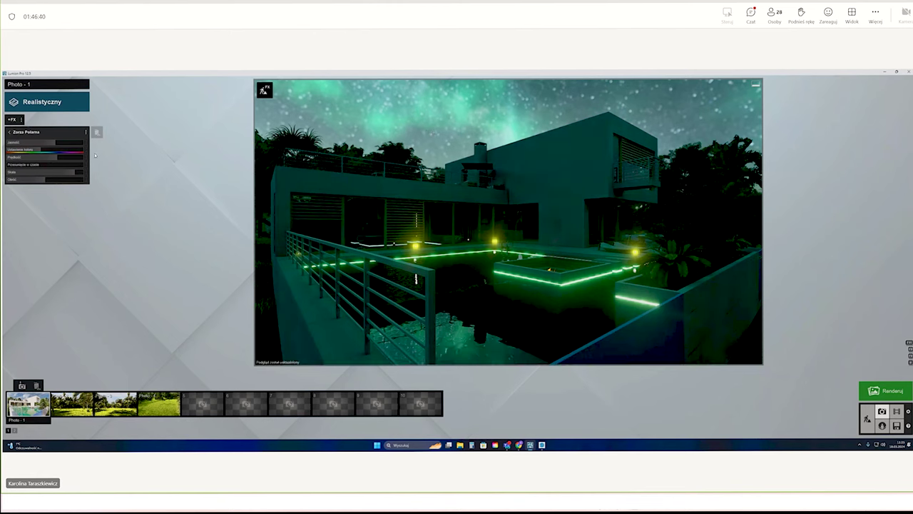
drag(43, 180, 60, 180)
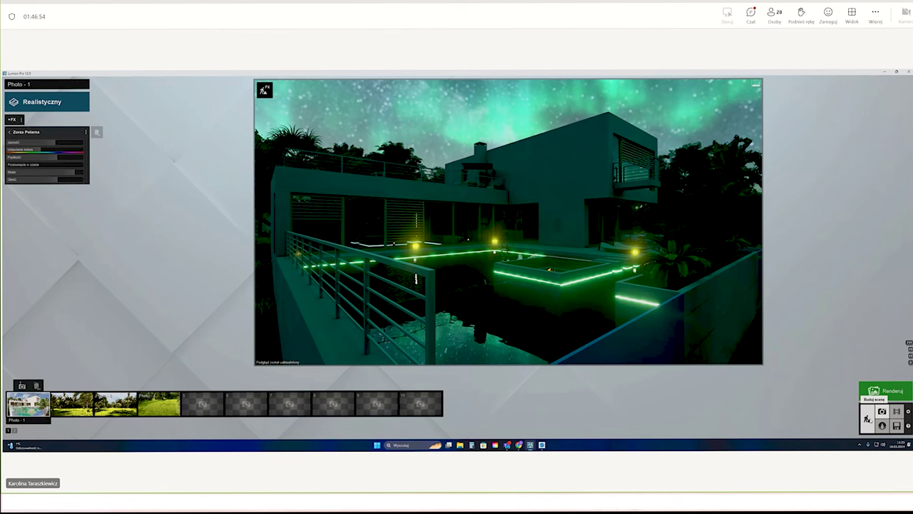
- Place a point light near the house and reframe the camera closer at 20.7 mm focal length
click(867, 419)
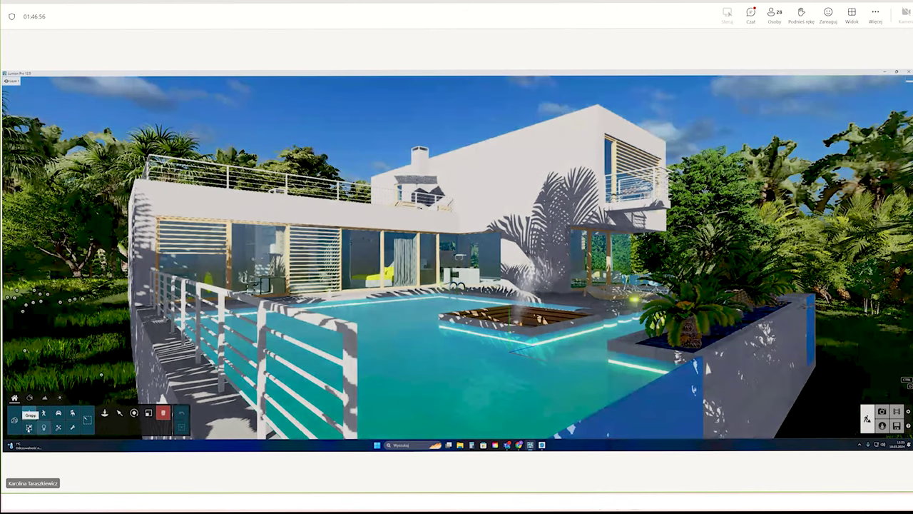
click(44, 427)
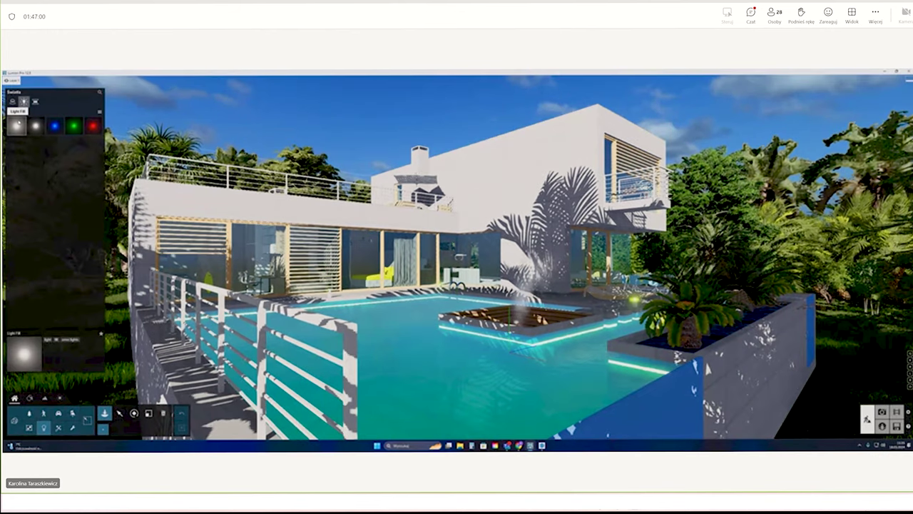
click(453, 189)
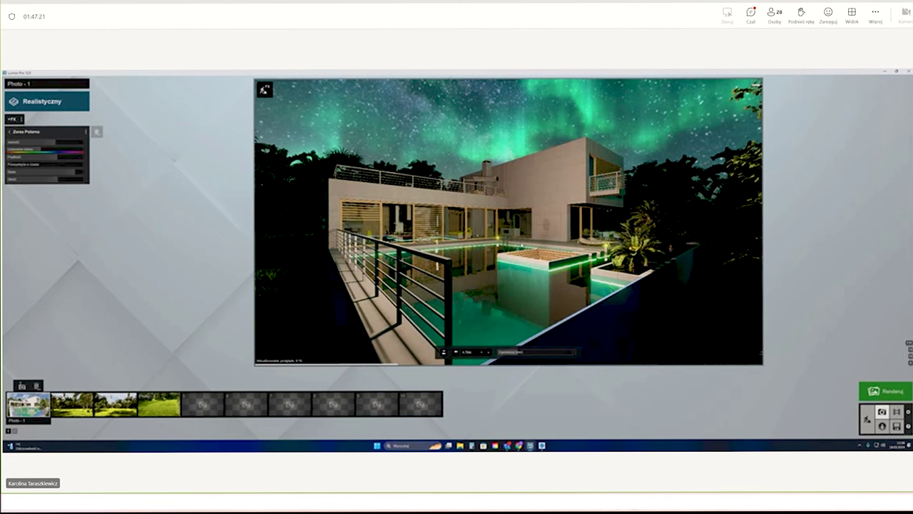
key(a)
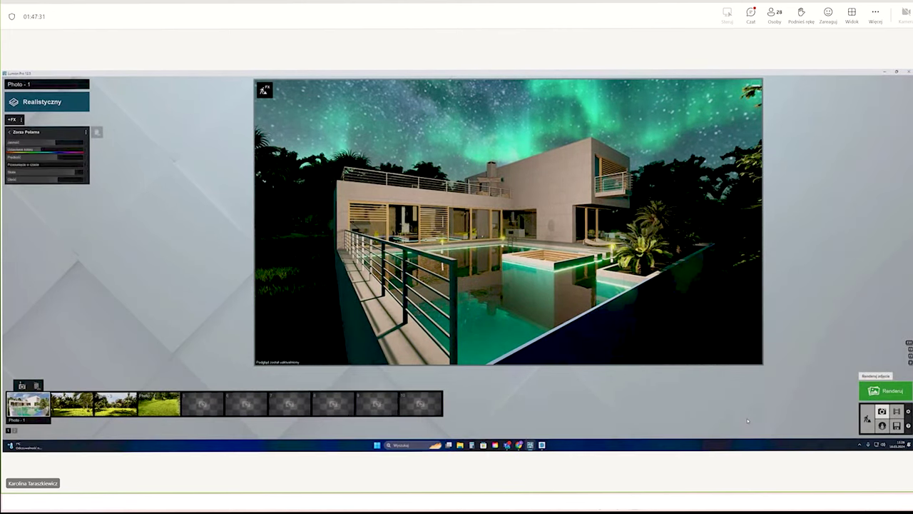
mouse_move(508, 221)
drag(520, 352, 525, 352)
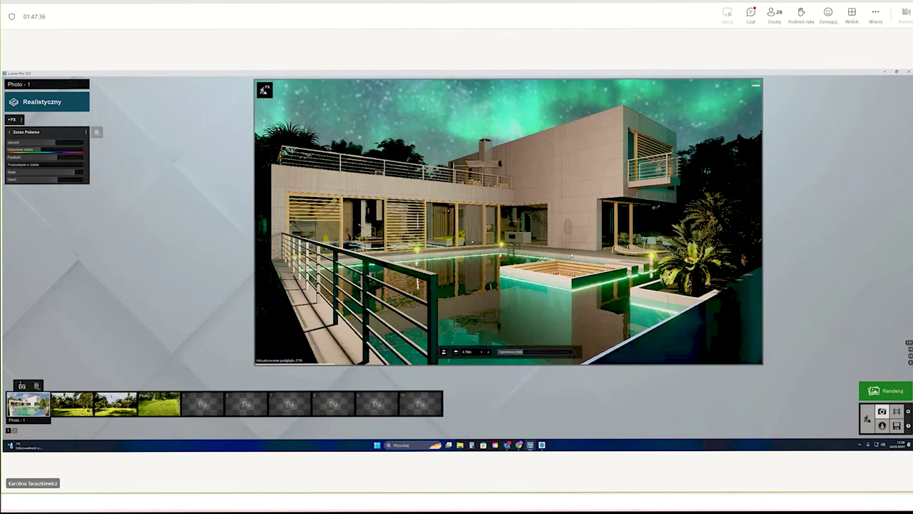
- Render Photo 1 at screen resolution (1920×1080) to a JPG, then minimise Lumion
click(891, 392)
click(430, 325)
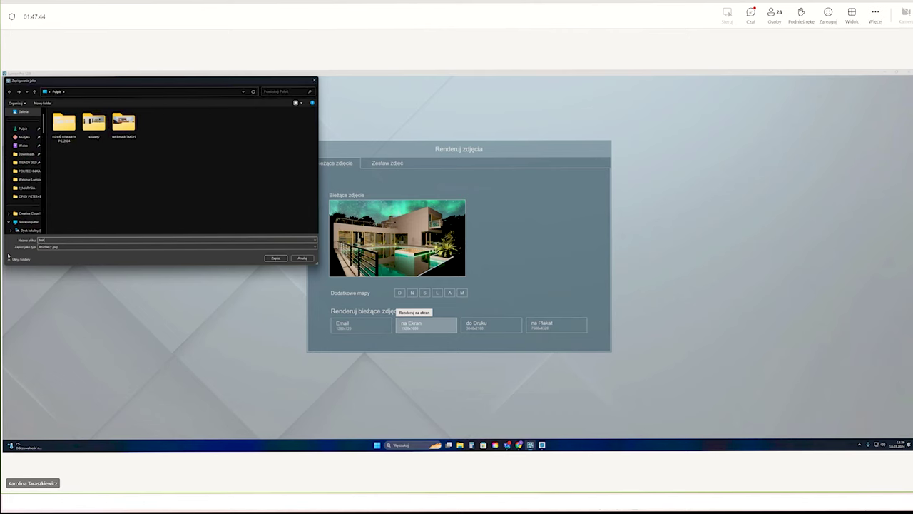
key(Return)
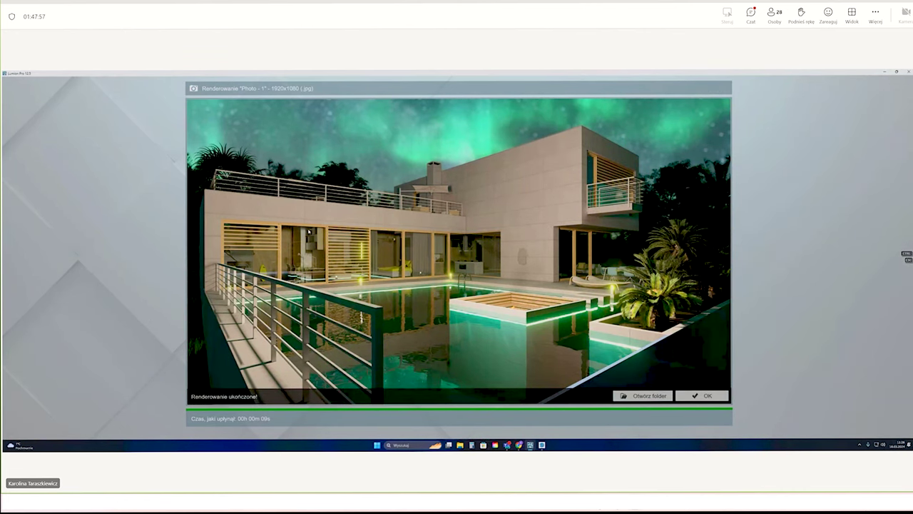
click(698, 394)
click(906, 73)
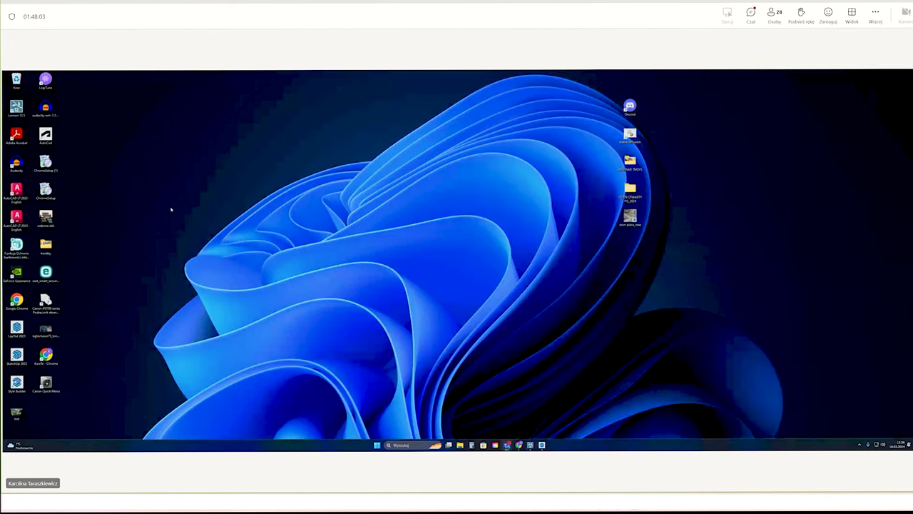
- View the rendered test.jpg in Windows Photos, then close it and return to Lumion
double_click(17, 412)
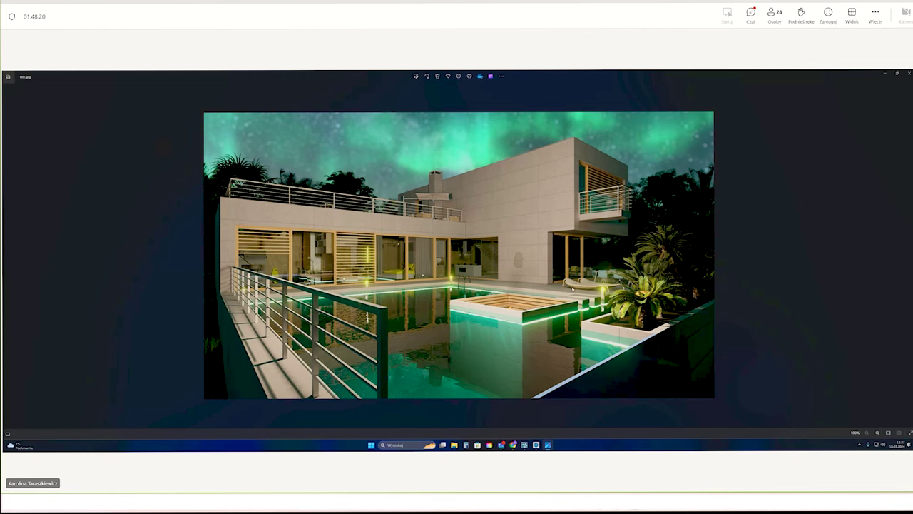
key(alt+F4)
click(529, 445)
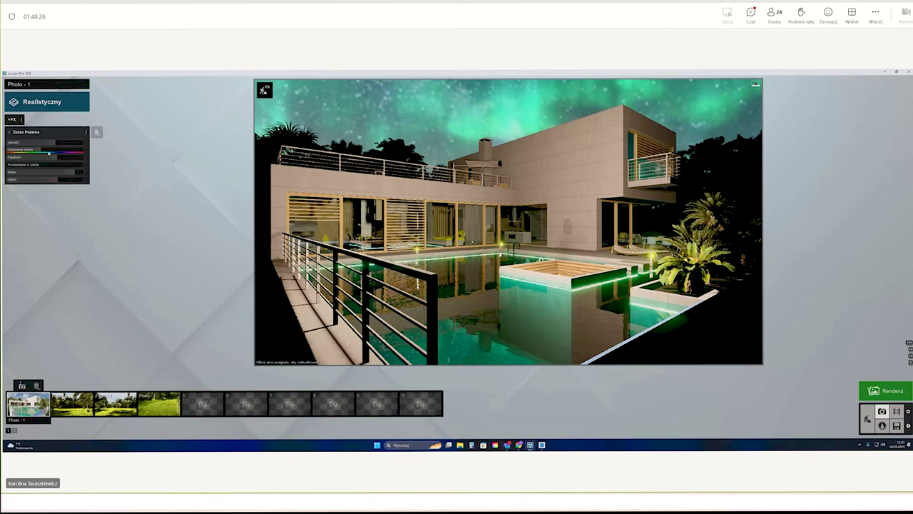
- Raise the aurora colour intensity, then go back to the effects list and open the +FX chooser
drag(45, 150, 87, 150)
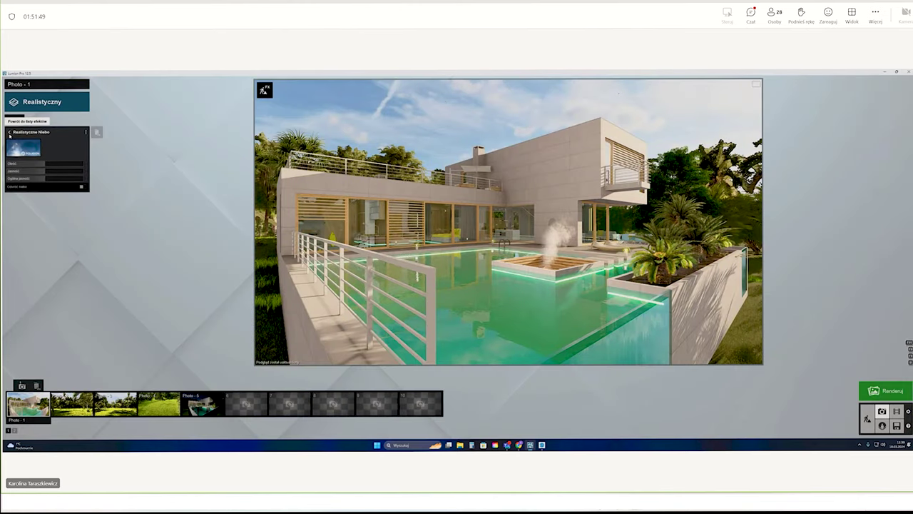
click(10, 133)
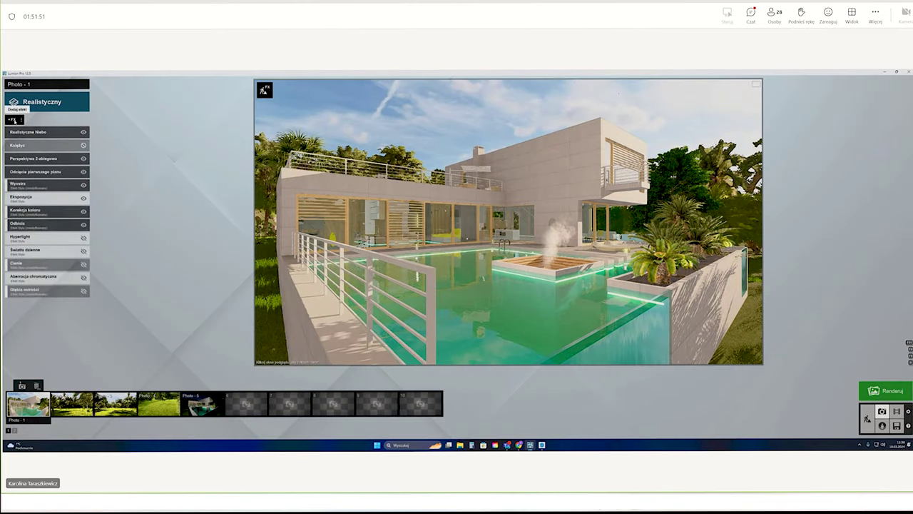
click(14, 118)
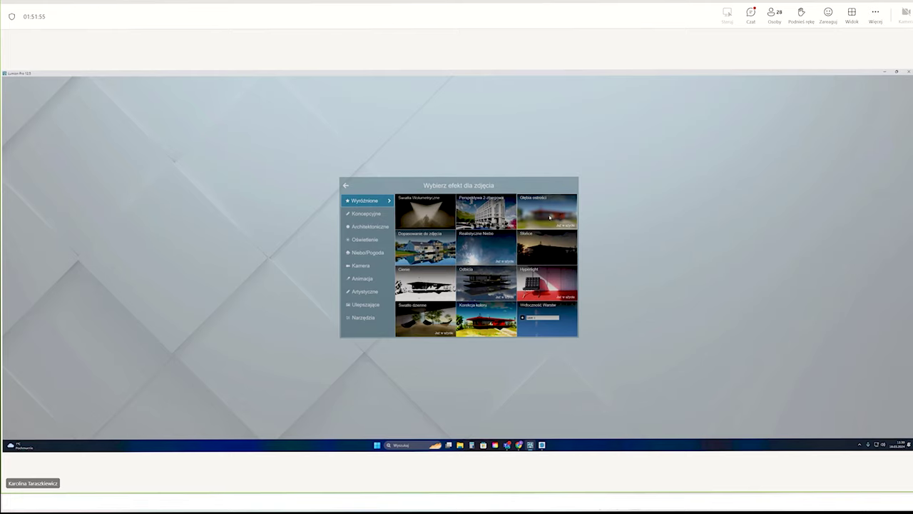
- Add Obrysy from Koncepcyjne and tune its colour, opacity, edge emphasis and density for subtle, dense outlines
click(378, 214)
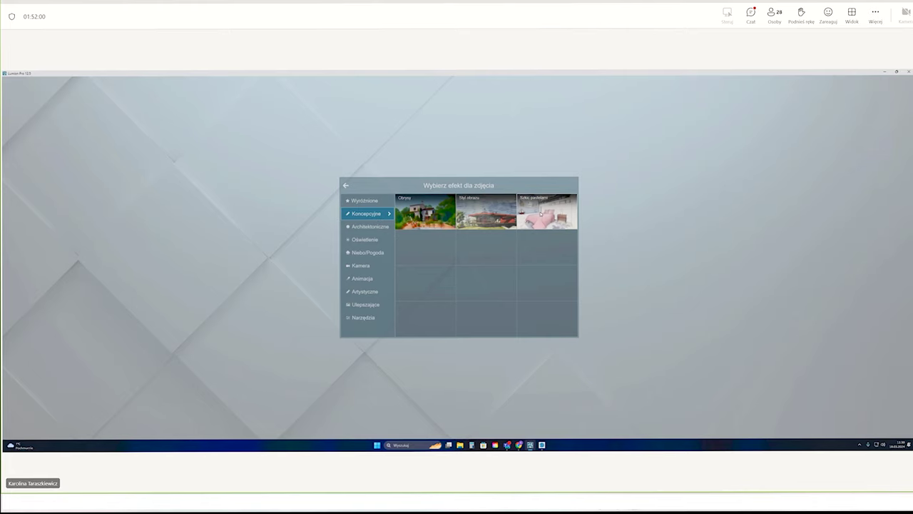
click(540, 213)
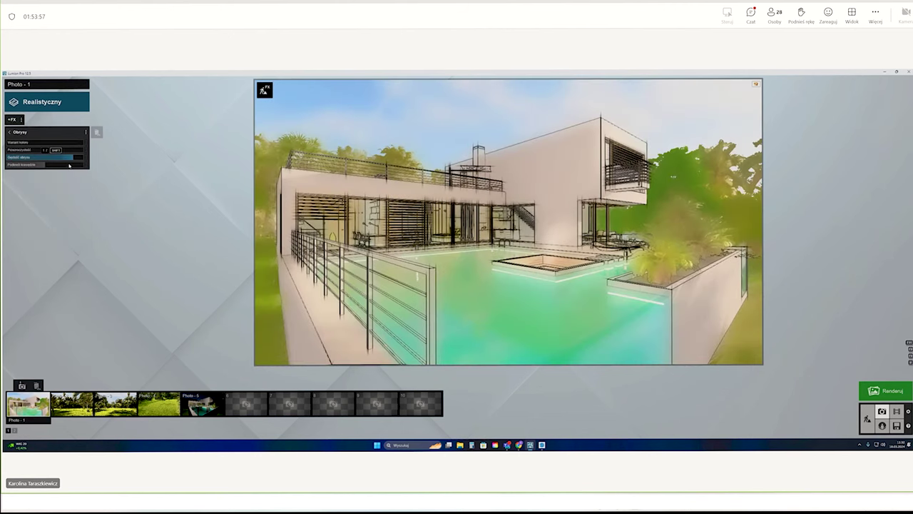
click(44, 157)
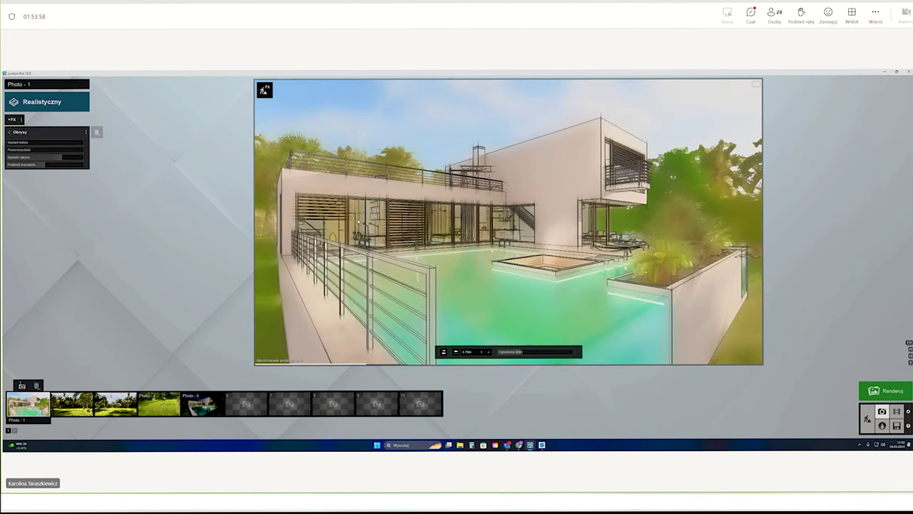
click(45, 165)
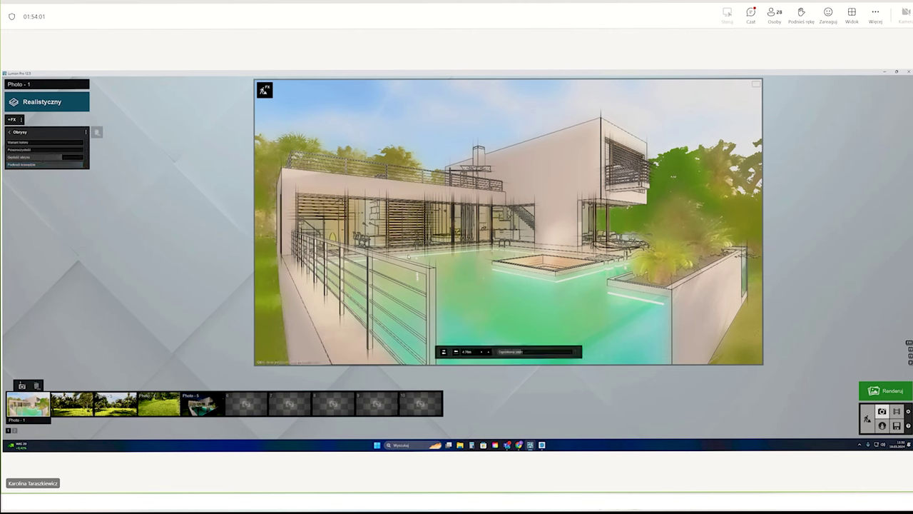
click(31, 142)
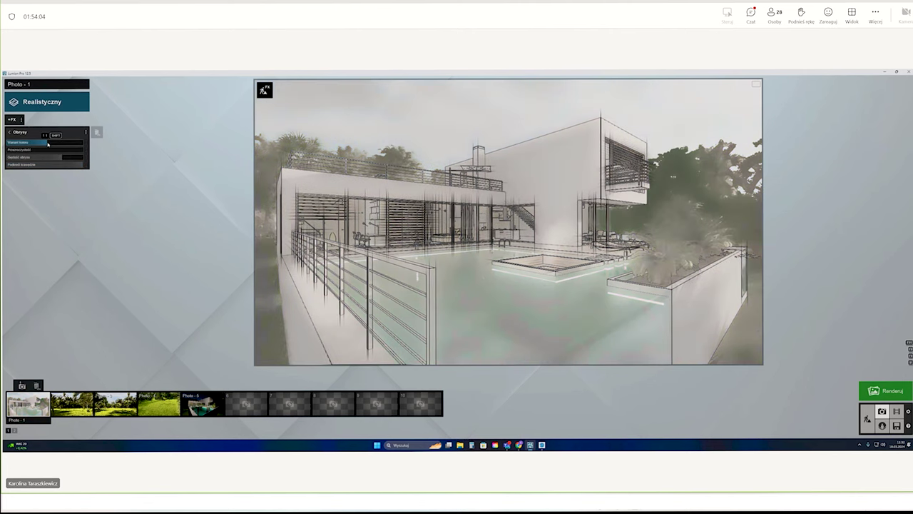
click(31, 143)
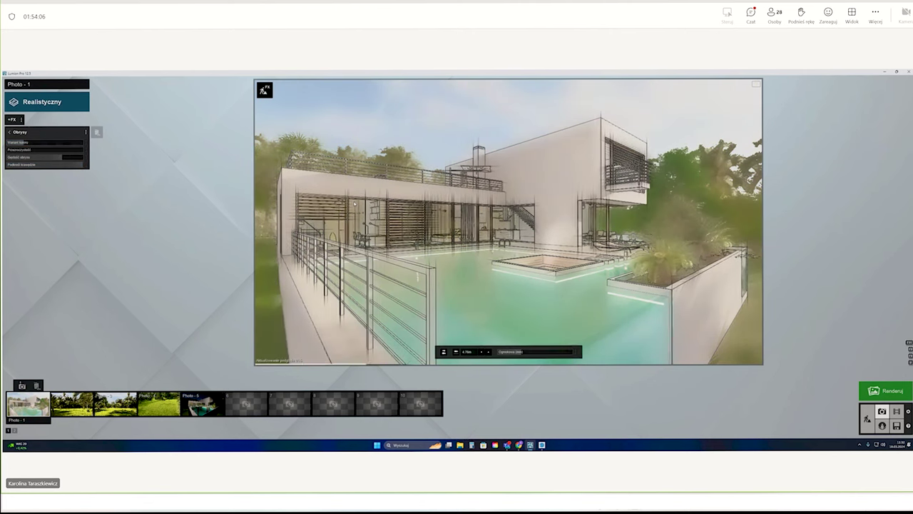
drag(73, 155, 66, 159)
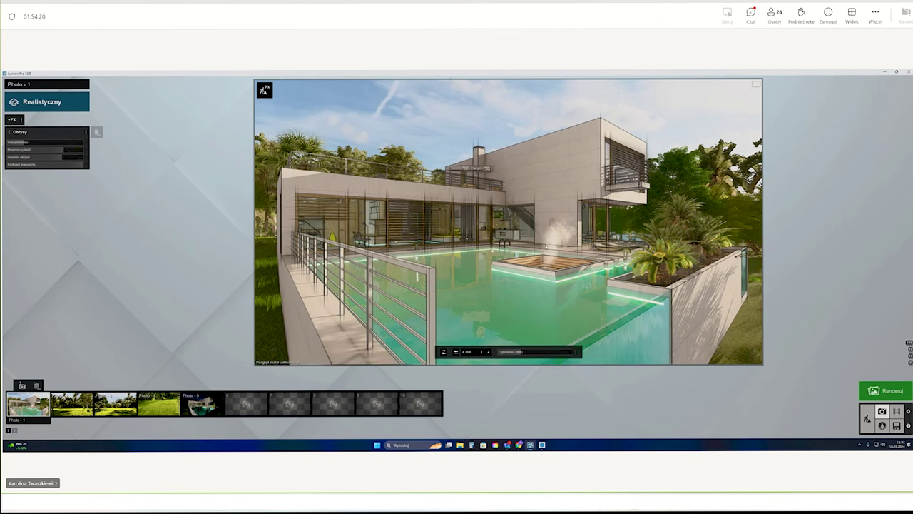
click(76, 165)
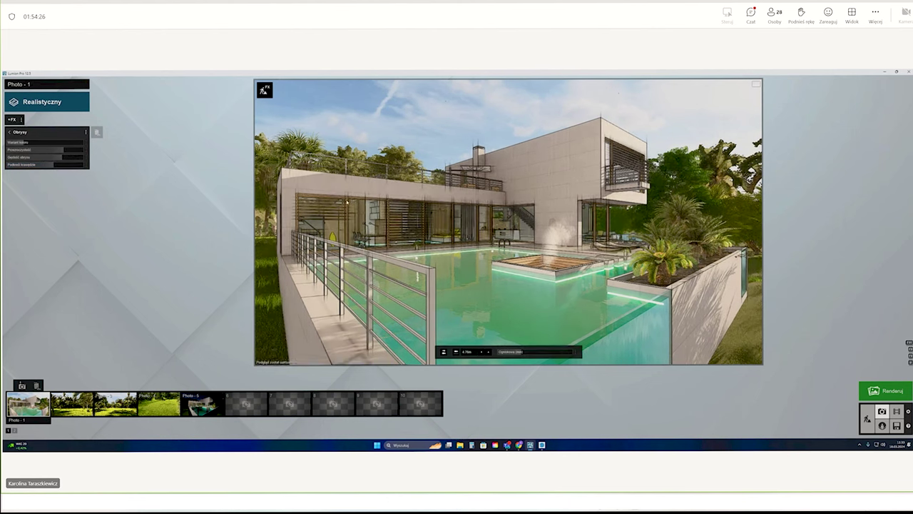
click(51, 158)
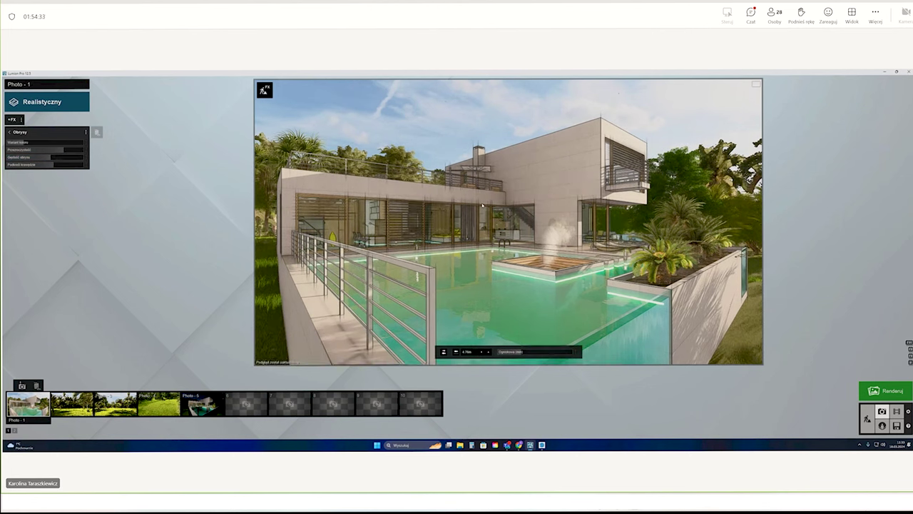
- Reduce the amount of sketch outlines in the Obrysy effect
click(29, 145)
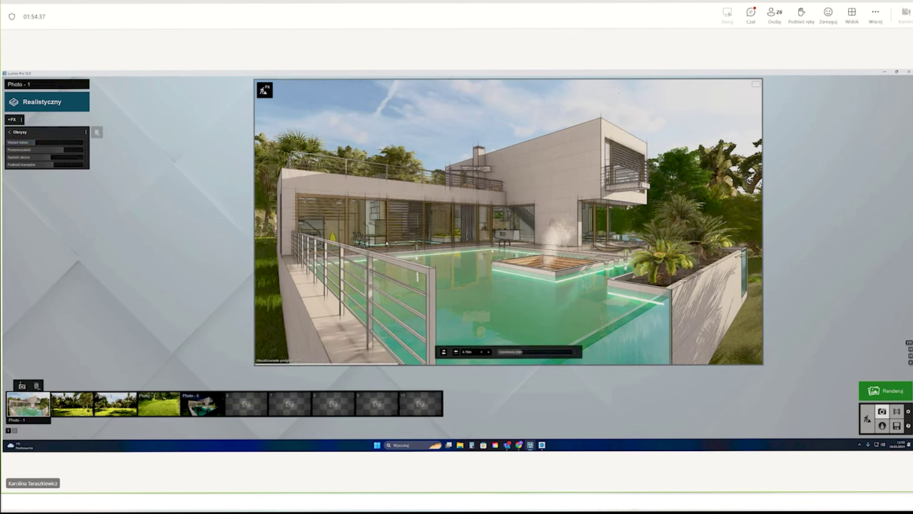
click(51, 157)
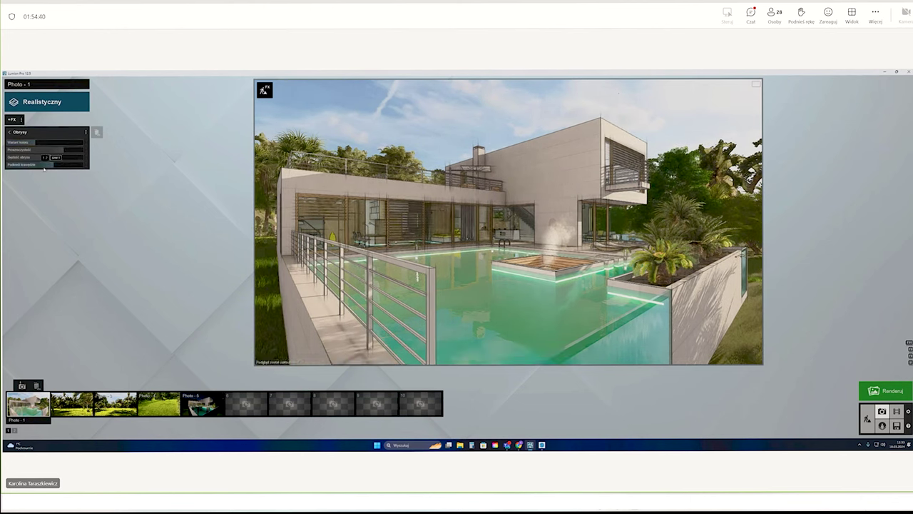
click(9, 132)
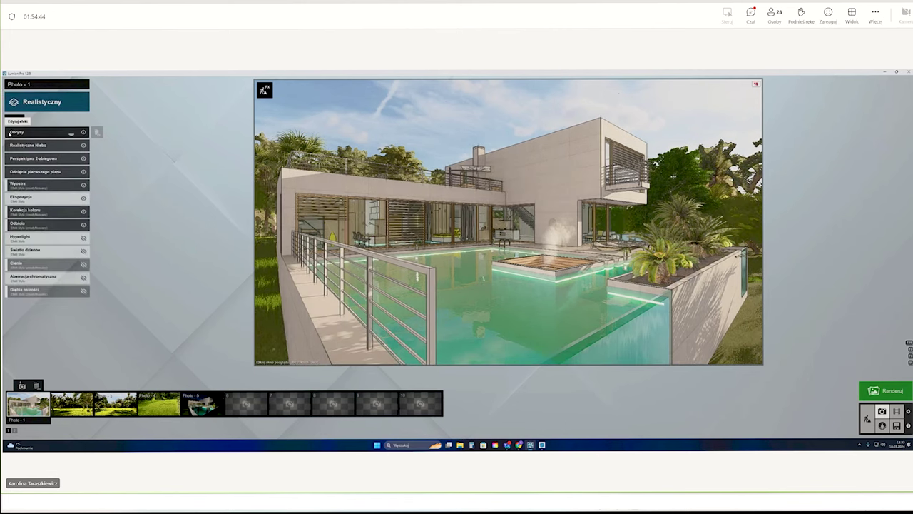
- Add the Architektoniczne Styropian styrofoam effect to Photo 1
click(13, 118)
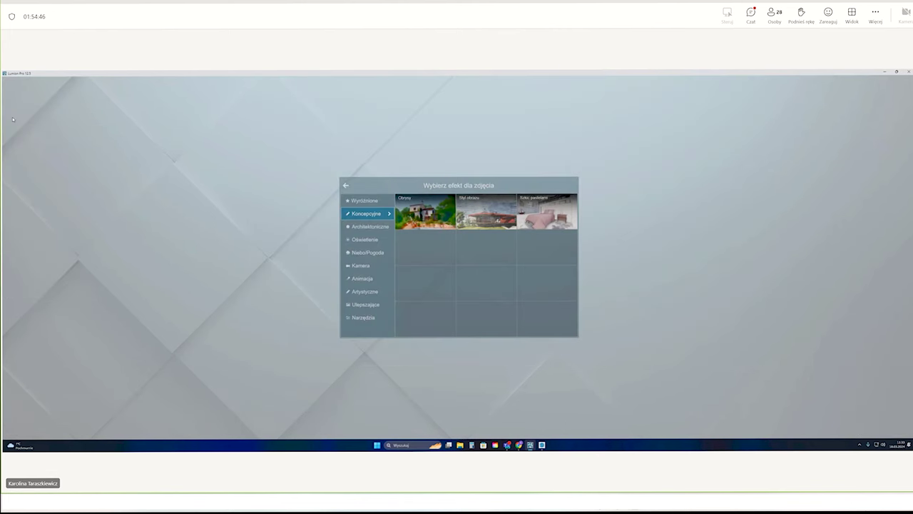
click(373, 226)
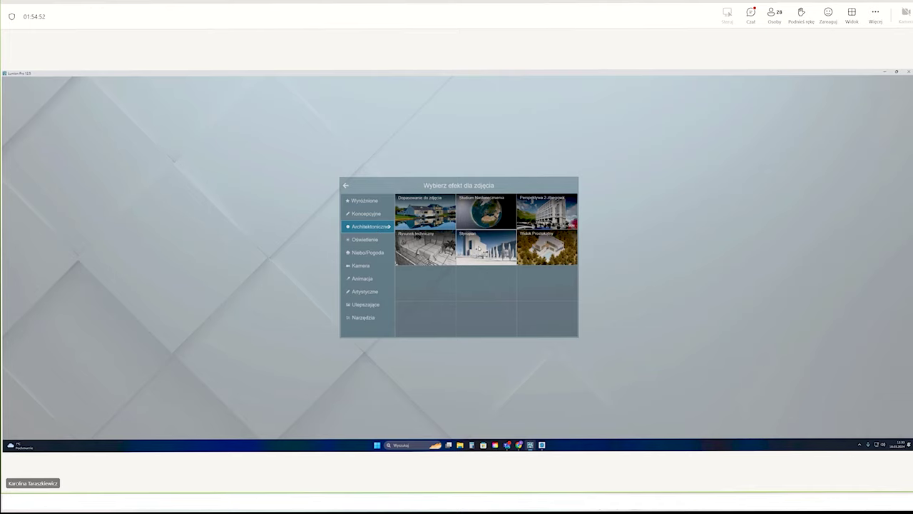
click(486, 246)
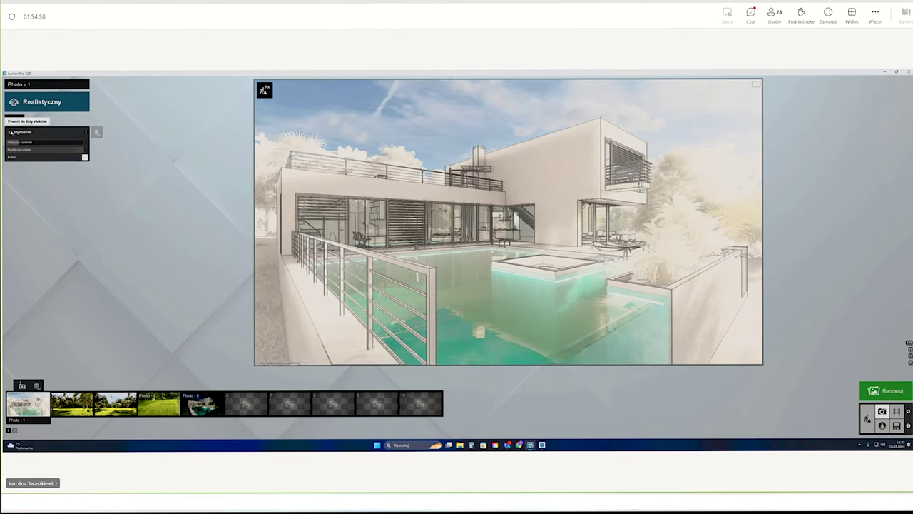
- Switch off the Obrysy outlines and add the Widok Prostokątny orthographic view effect
click(15, 117)
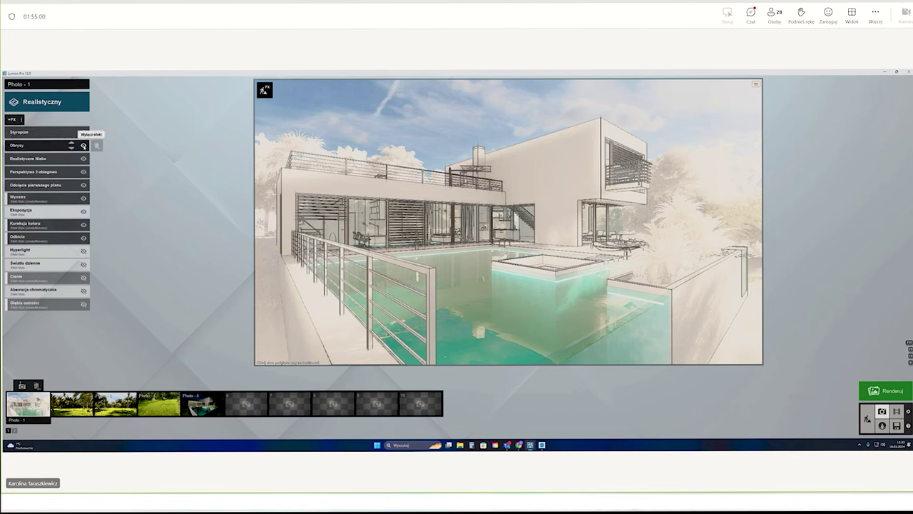
click(84, 146)
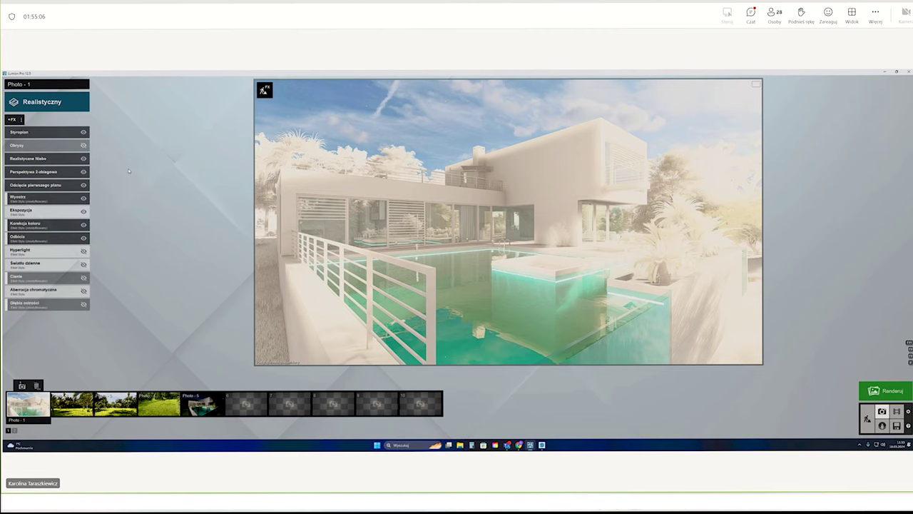
click(12, 120)
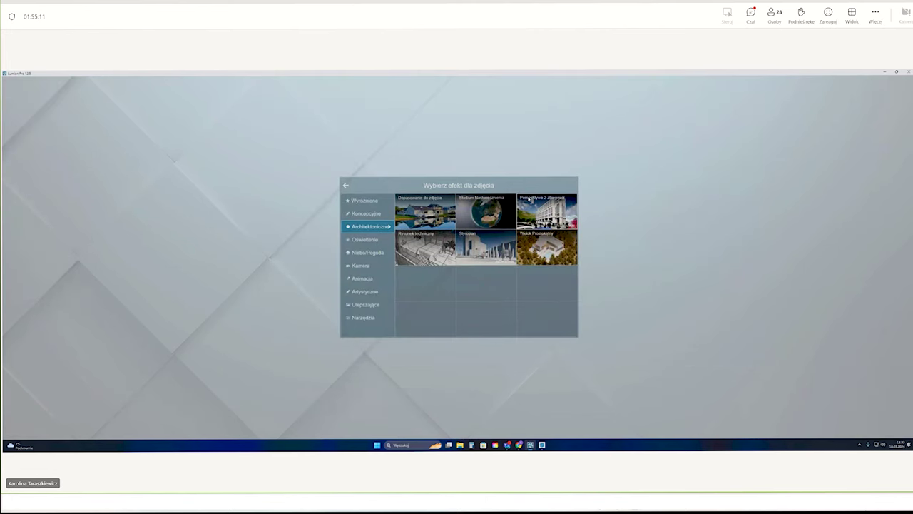
click(547, 247)
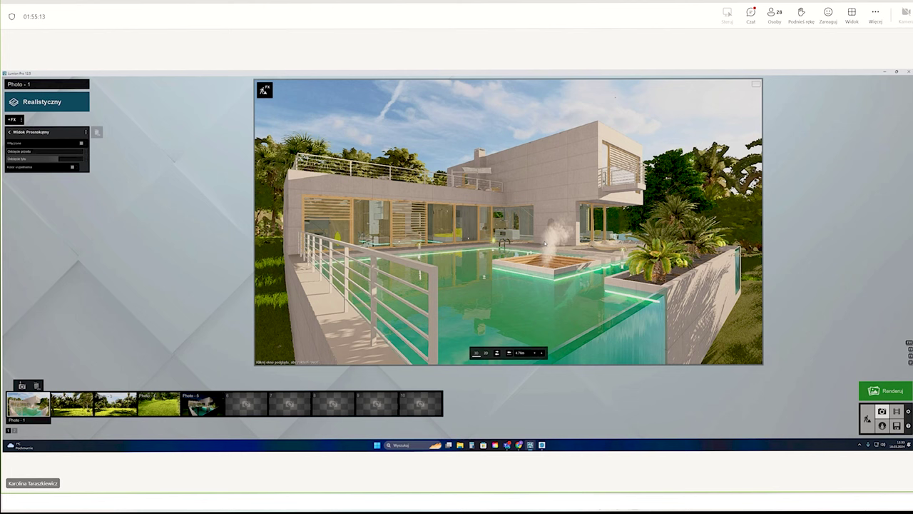
- In slot 6, raise and tilt the camera straight down over the house and pool, then save
click(246, 403)
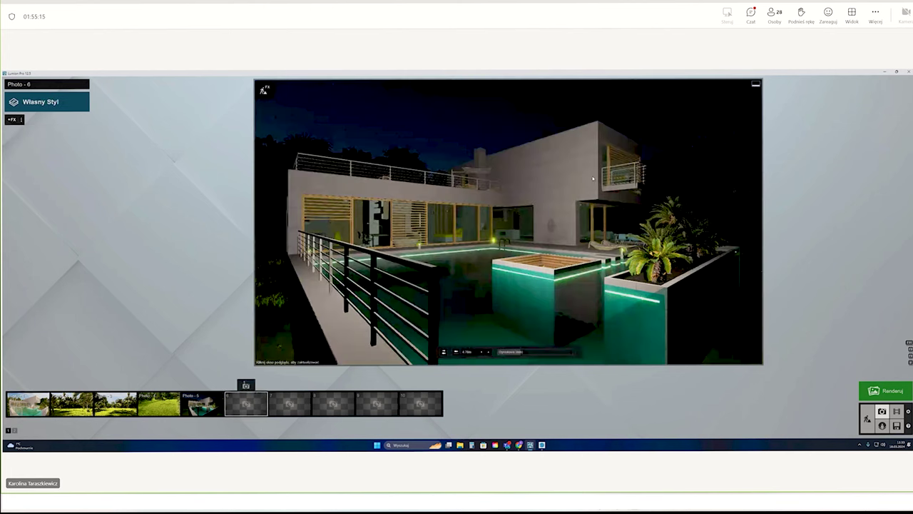
mouse_move(593, 178)
right_down()
mouse_move(573, 183)
mouse_move(561, 171)
mouse_move(514, 93)
right_up()
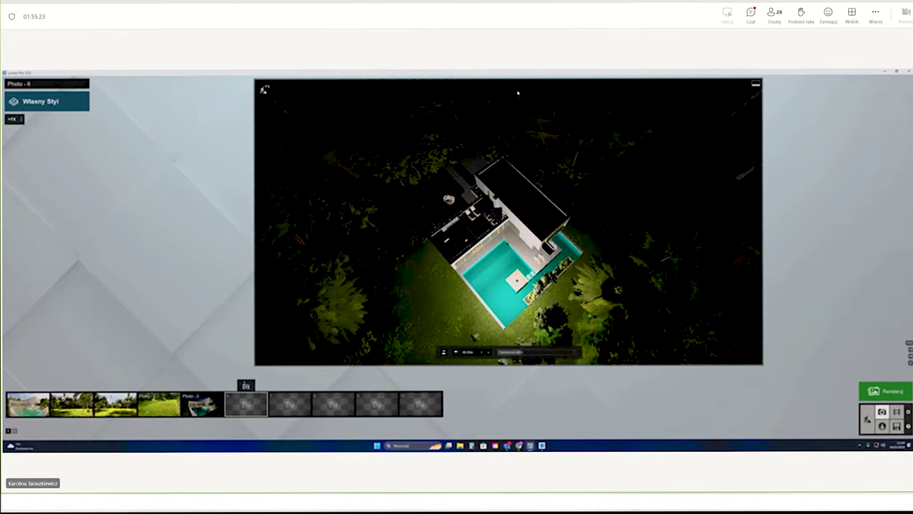
mouse_move(518, 93)
right_down()
mouse_move(518, 114)
mouse_move(512, 102)
mouse_move(457, 102)
right_up()
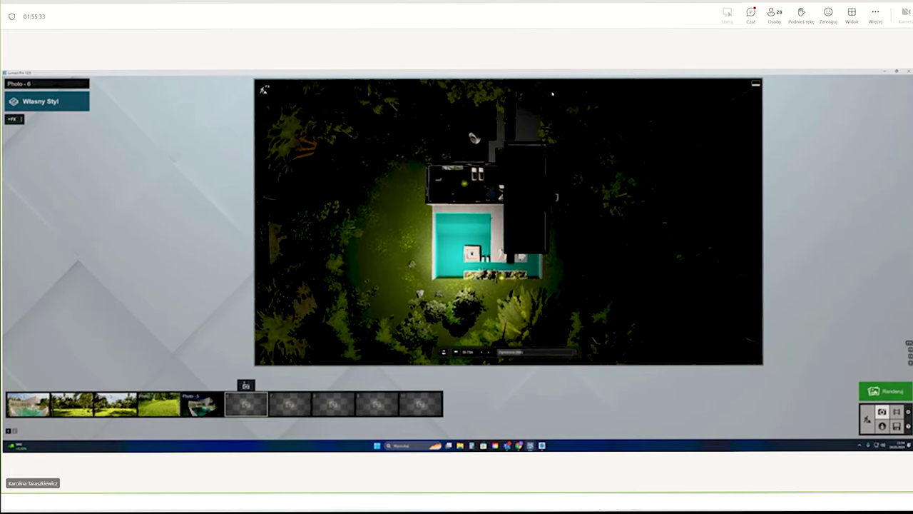
right_drag(552, 93, 539, 130)
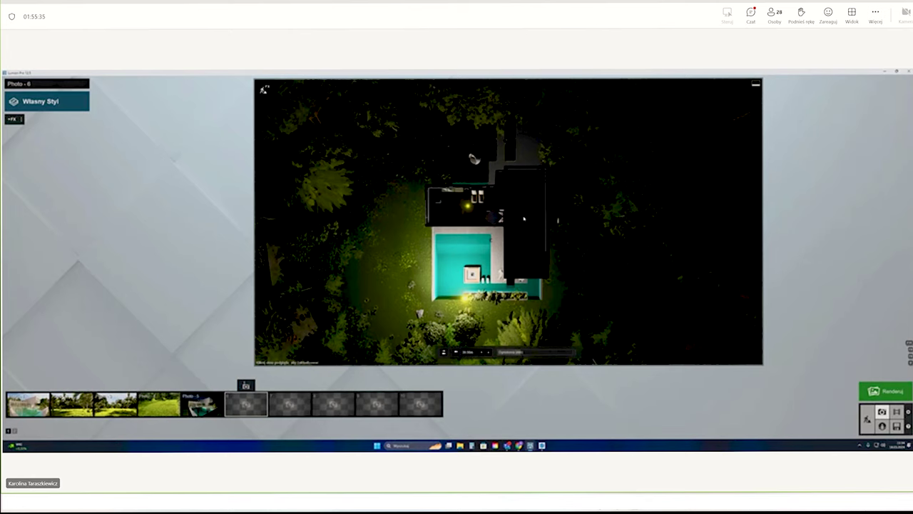
click(245, 386)
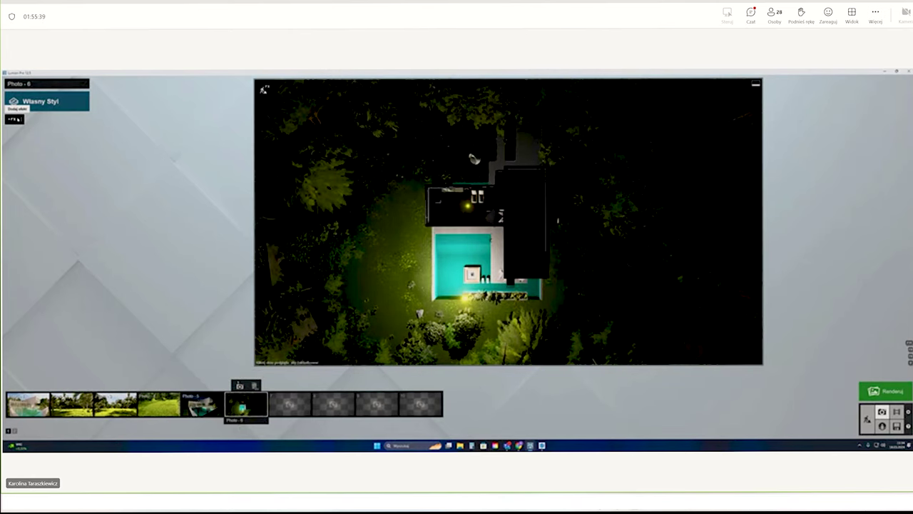
- Browse the Niebo/Pogoda, Koncepcyjne, Architektoniczne and Oświetlenie effect categories without adding one
click(17, 120)
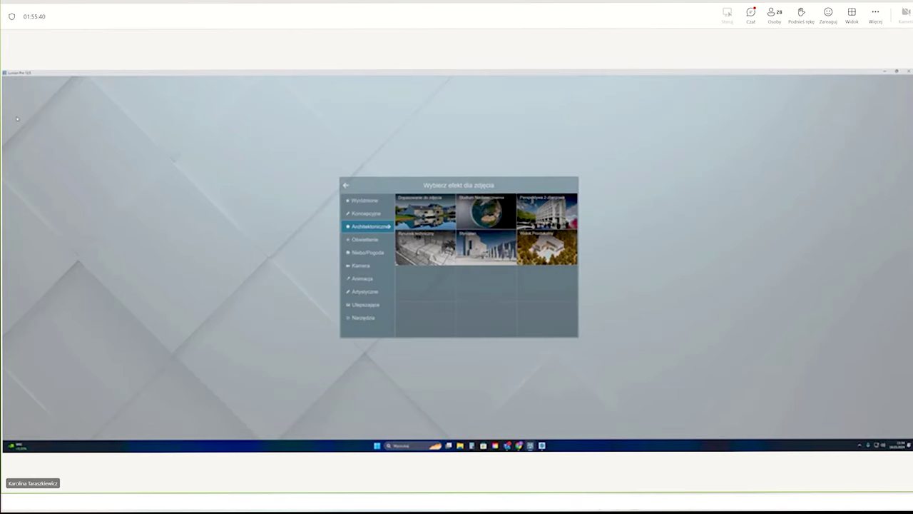
click(368, 253)
click(365, 214)
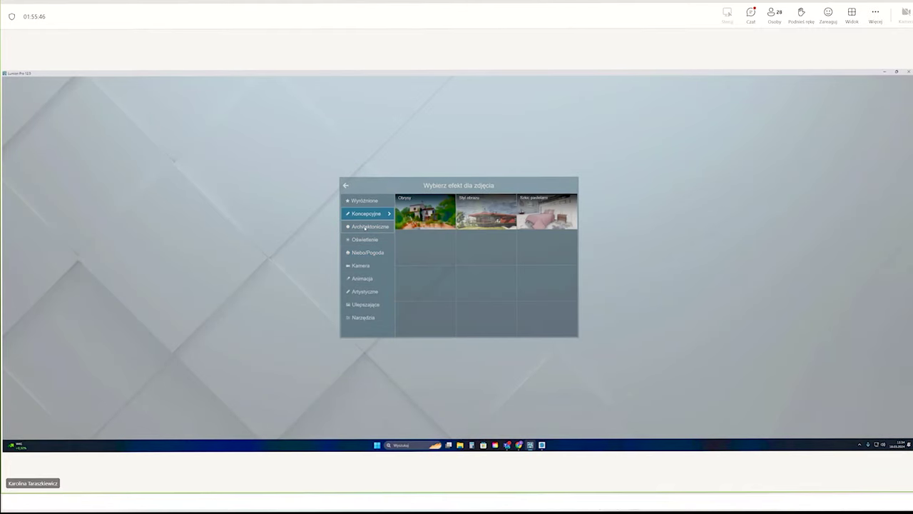
click(366, 226)
click(365, 239)
click(367, 252)
click(366, 240)
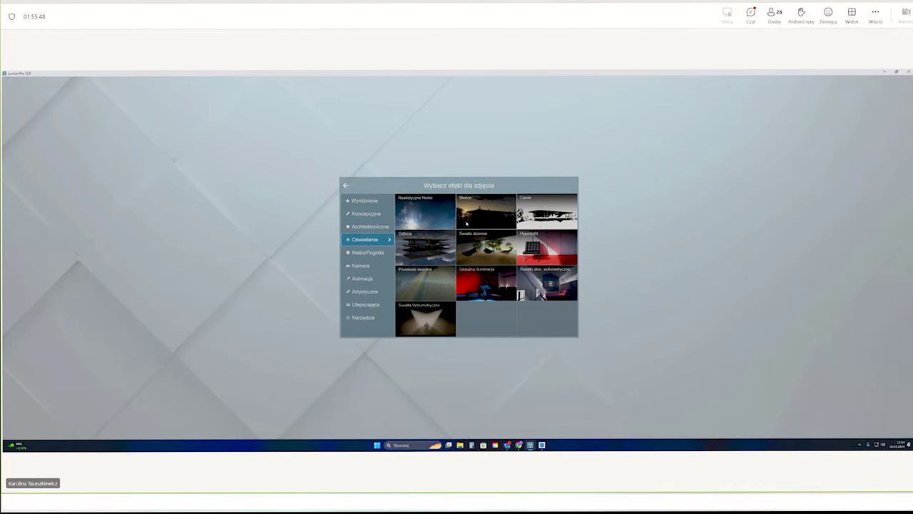
key(Escape)
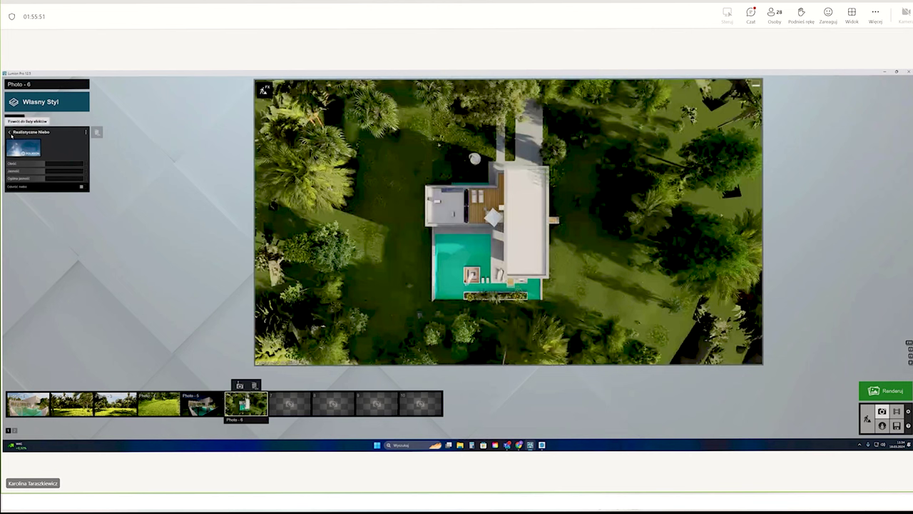
- Add Widok Prostokątny, switch to flat orthographic top-down, and zoom out over the site
click(11, 119)
click(373, 226)
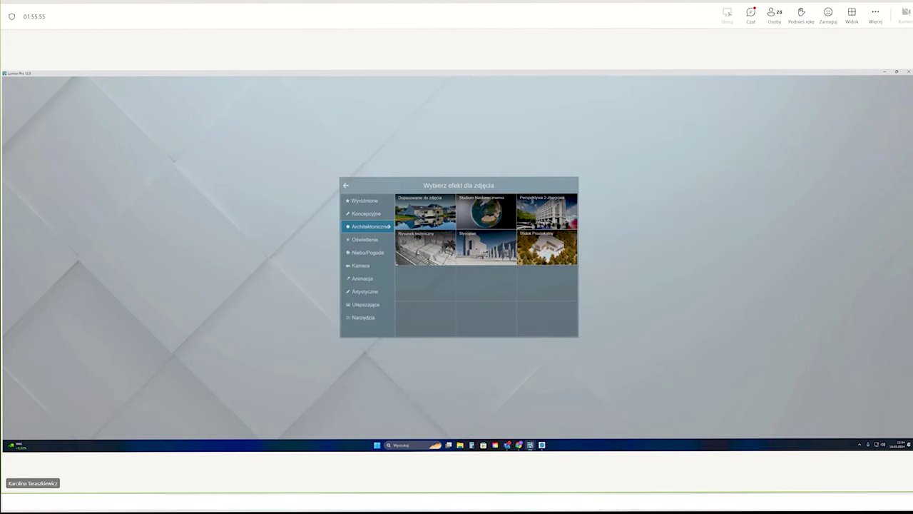
click(546, 246)
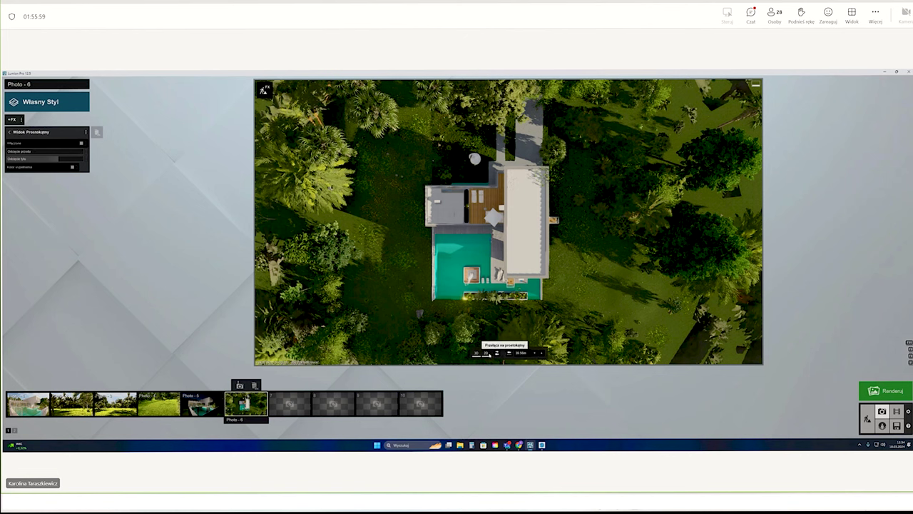
click(497, 353)
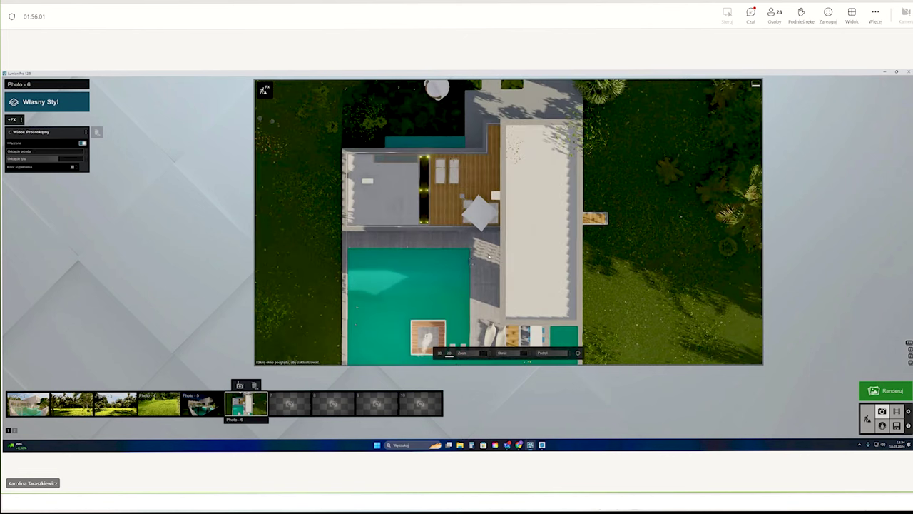
scroll(488, 256, down, 2)
scroll(344, 193, down, 2)
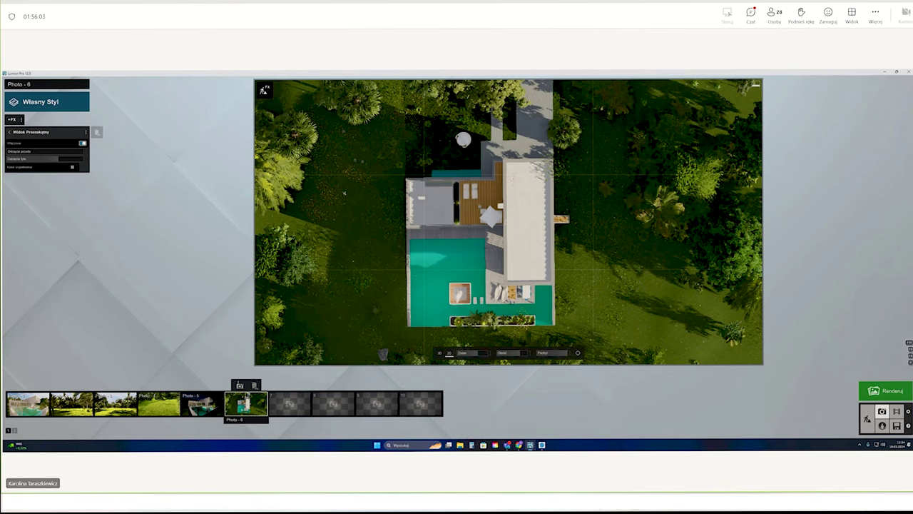
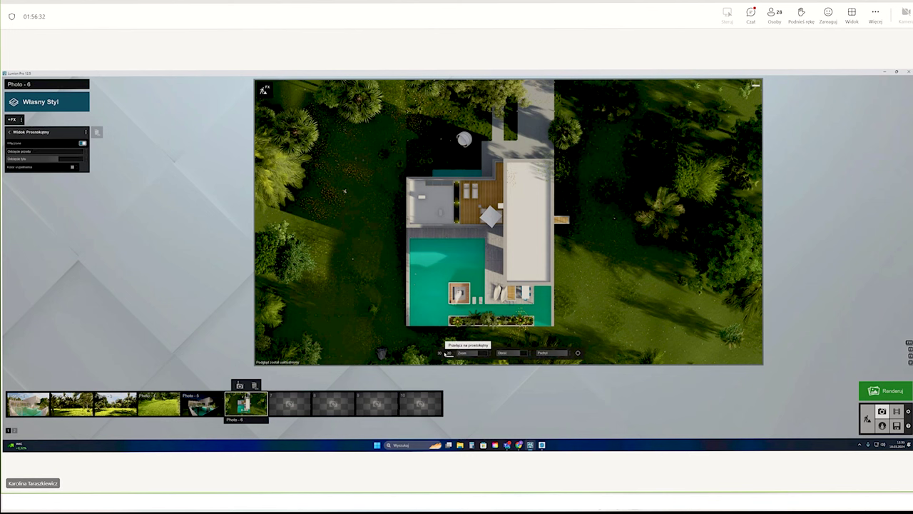
- Toggle the top view between perspective and orthographic, then add the Rysunek techniczny effect to Photo - 6
click(440, 352)
click(486, 354)
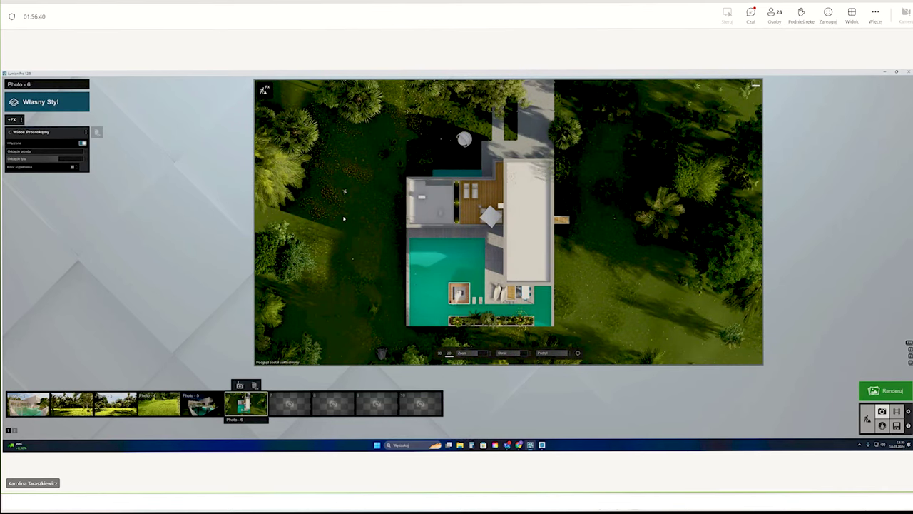
click(9, 132)
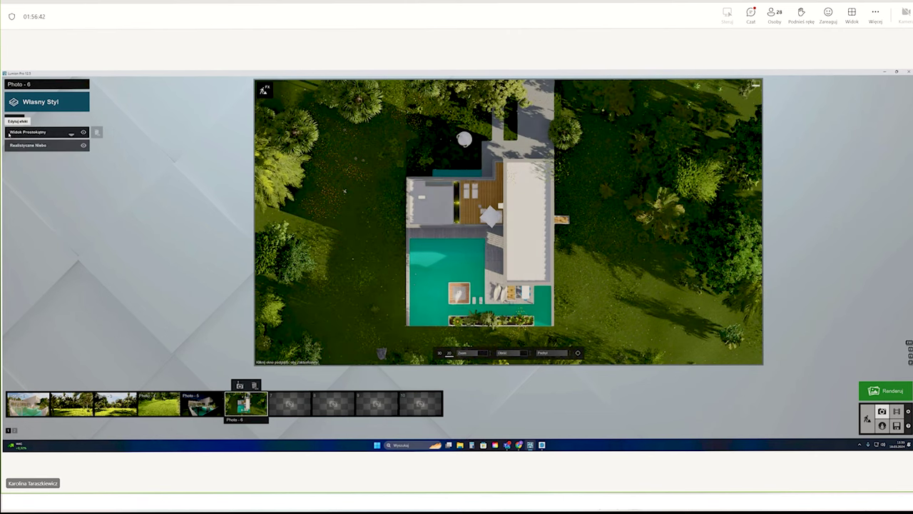
click(264, 89)
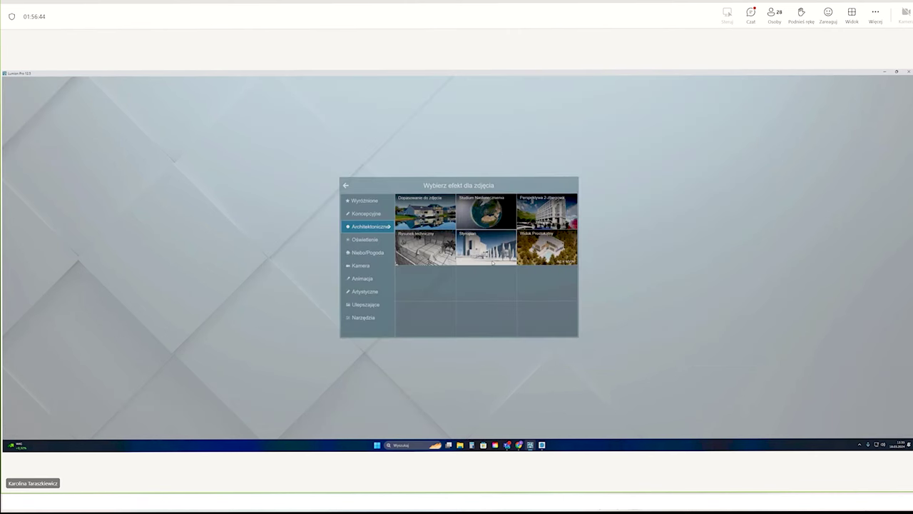
click(424, 253)
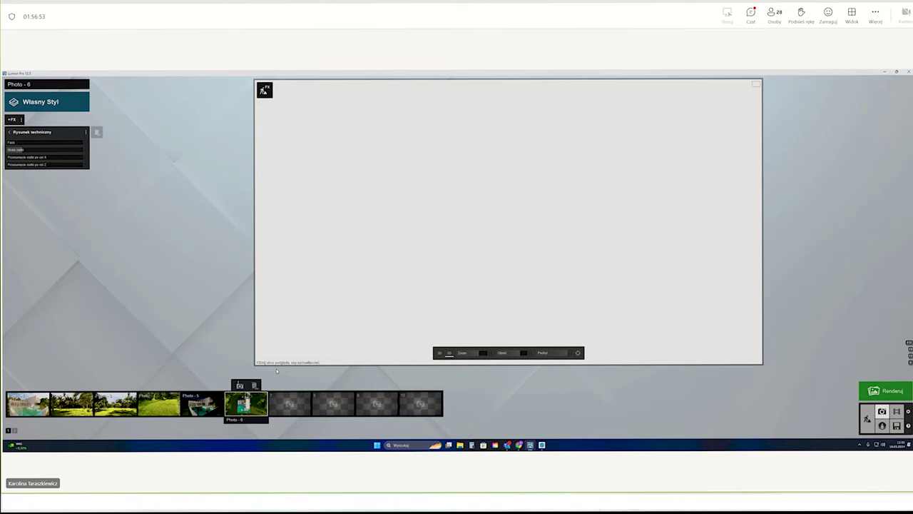
- Save the camera view into Photo - 6, delete its Rysunek techniczny effect, and zoom in on the house
click(240, 385)
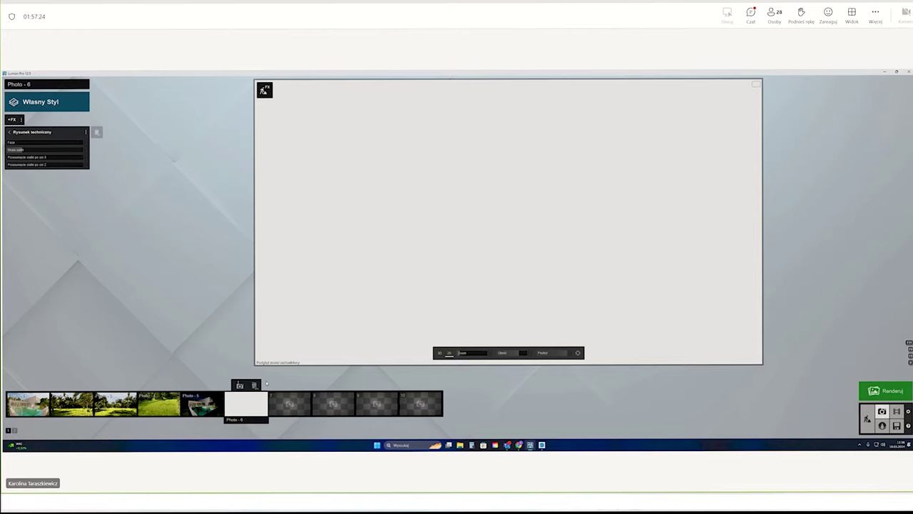
click(97, 132)
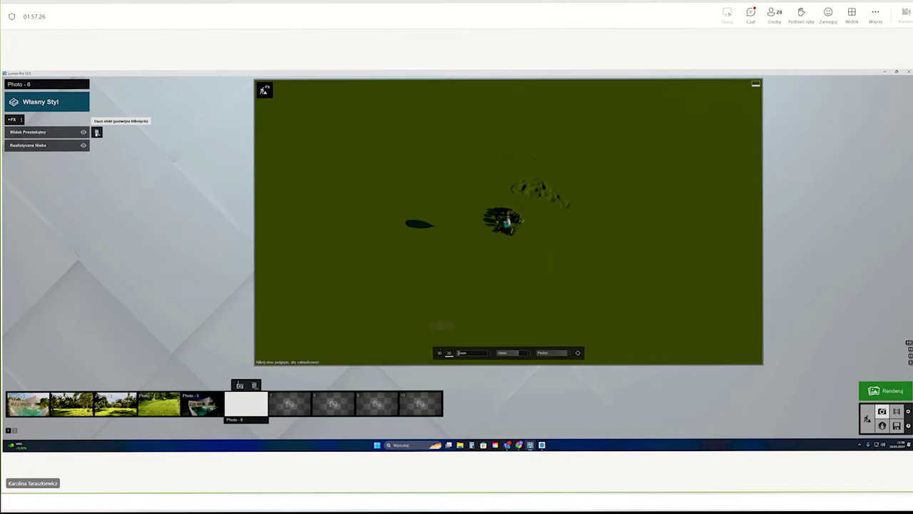
scroll(497, 227, up, 2)
scroll(499, 227, up, 2)
scroll(500, 227, up, 2)
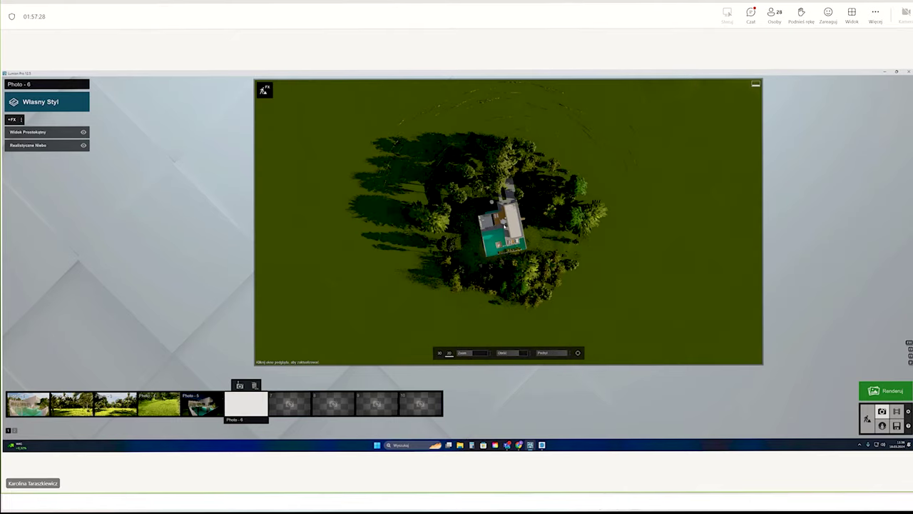
scroll(504, 226, up, 2)
scroll(504, 227, up, 2)
scroll(504, 226, up, 1)
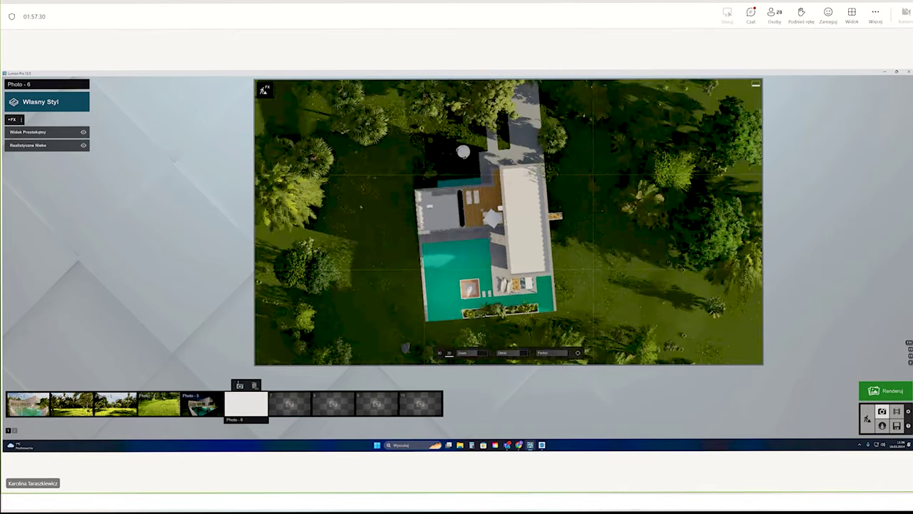
click(11, 119)
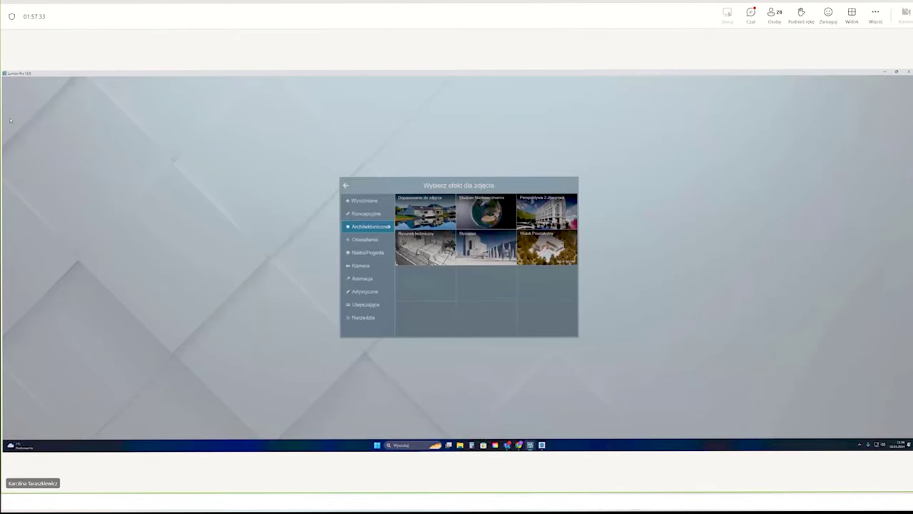
- Browse the Niebo/Pogoda effects without adding any, then switch to Photo - 1's pool view
click(364, 253)
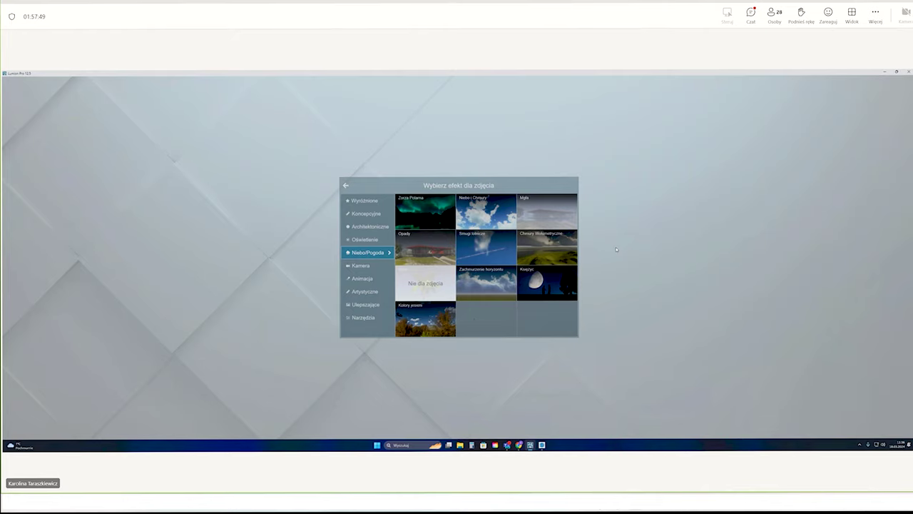
click(346, 185)
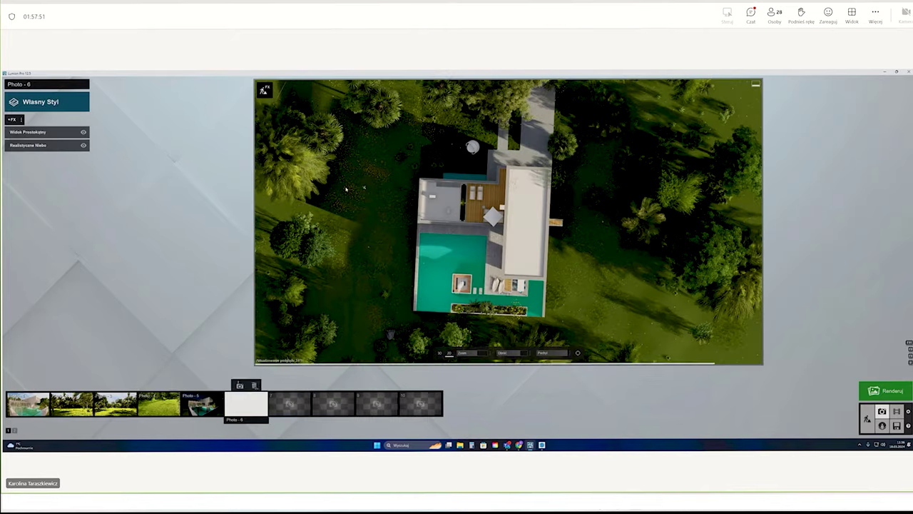
click(34, 405)
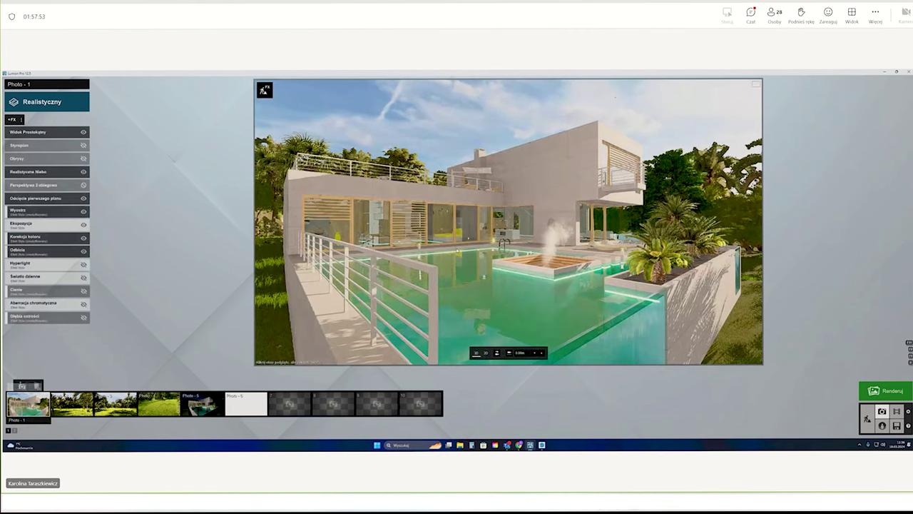
- Add the Opady precipitation effect from the Niebo/Pogoda category to Photo - 1
click(91, 142)
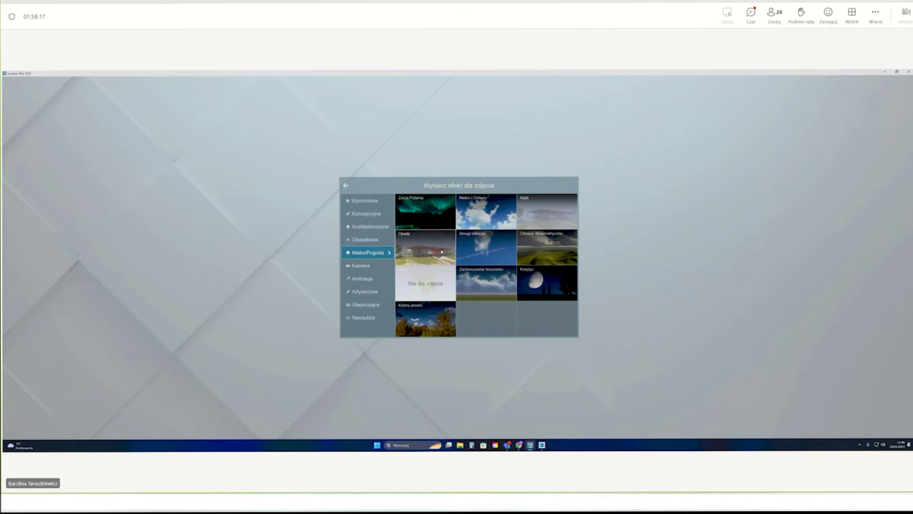
click(441, 251)
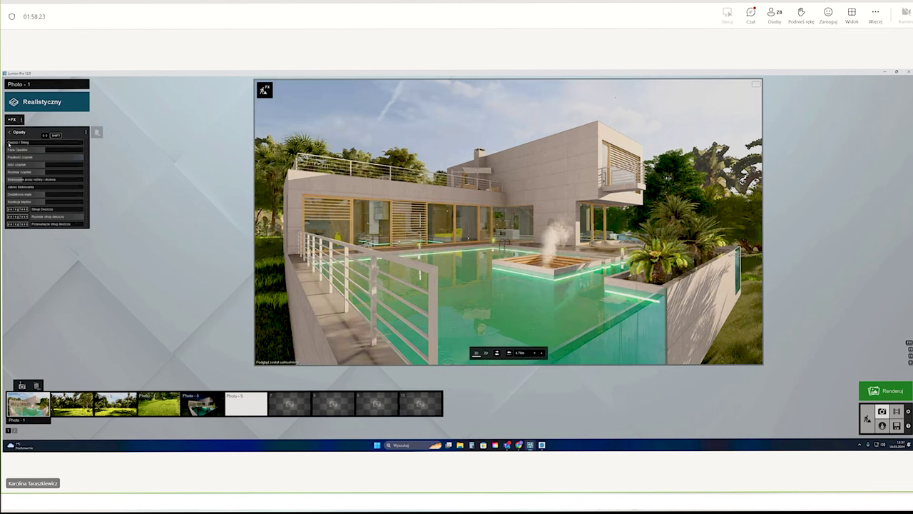
- Raise Deszcz/Śnieg to snow the scene, set Faza Opadów to 1.0, and maximize Ilość cząstek
drag(8, 143, 13, 146)
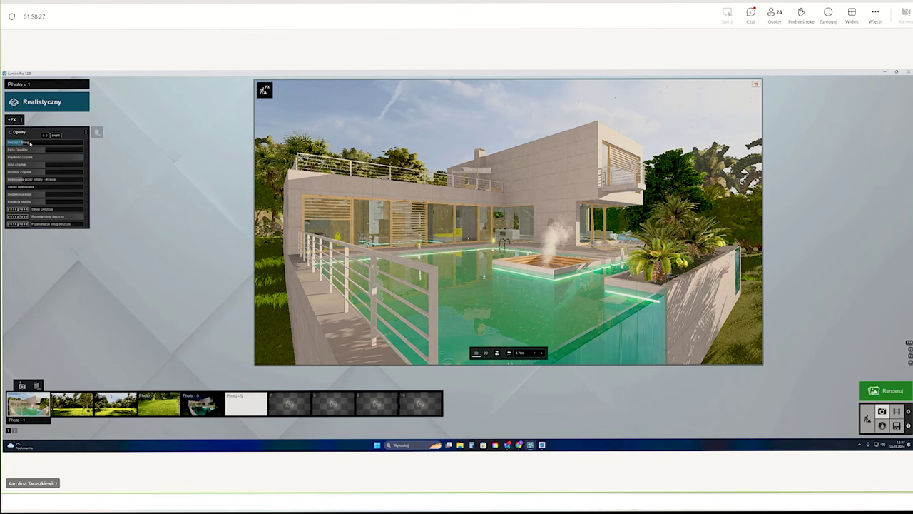
drag(30, 143, 44, 148)
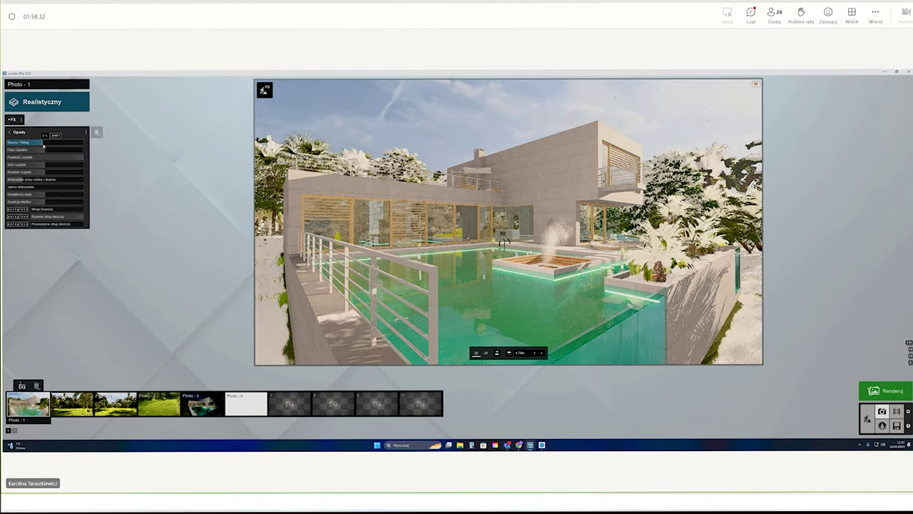
drag(43, 147, 83, 147)
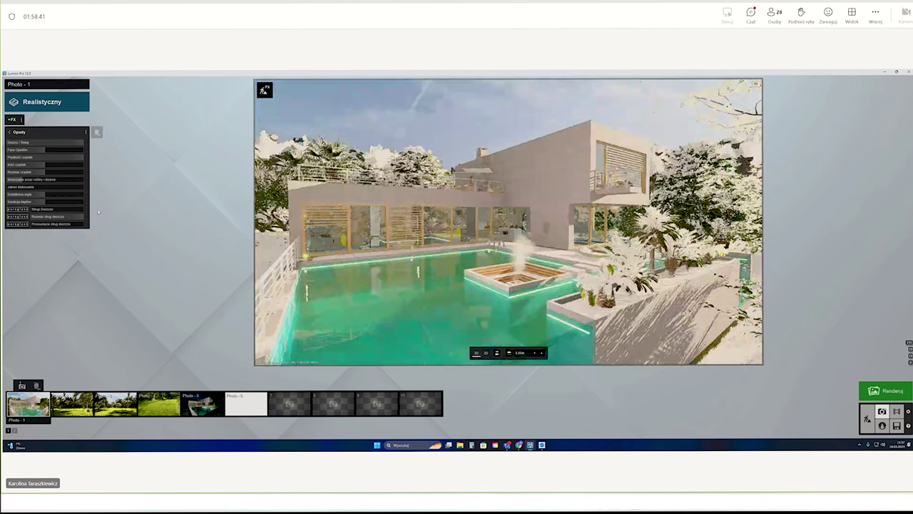
mouse_move(44, 150)
drag(45, 150, 67, 151)
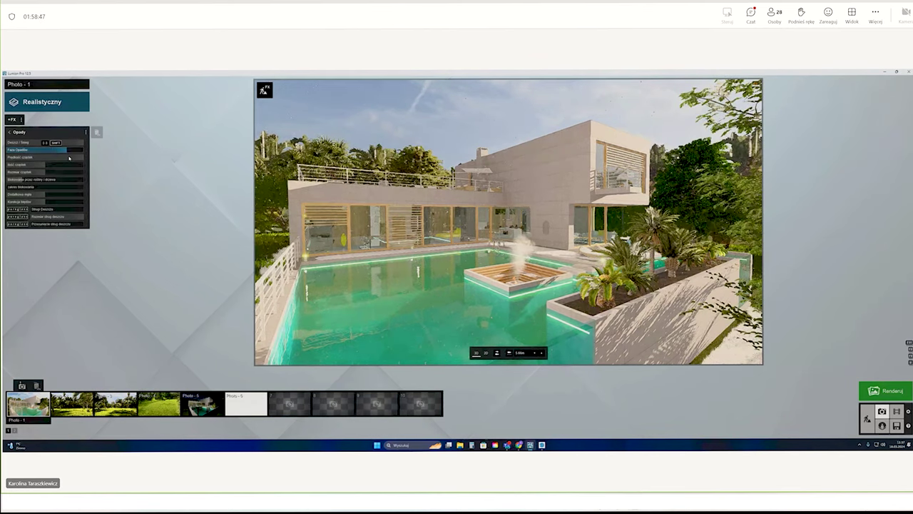
mouse_move(69, 152)
mouse_down()
mouse_move(78, 163)
mouse_move(52, 161)
mouse_up()
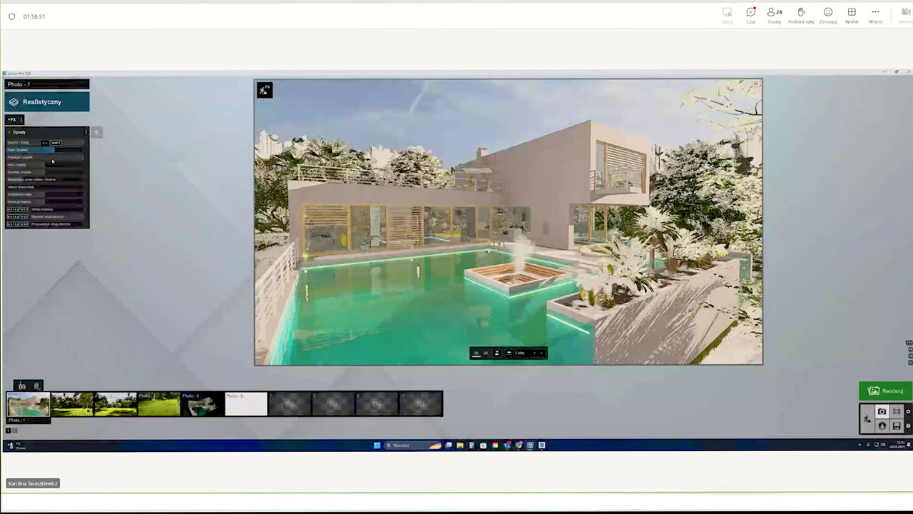
drag(52, 163, 102, 181)
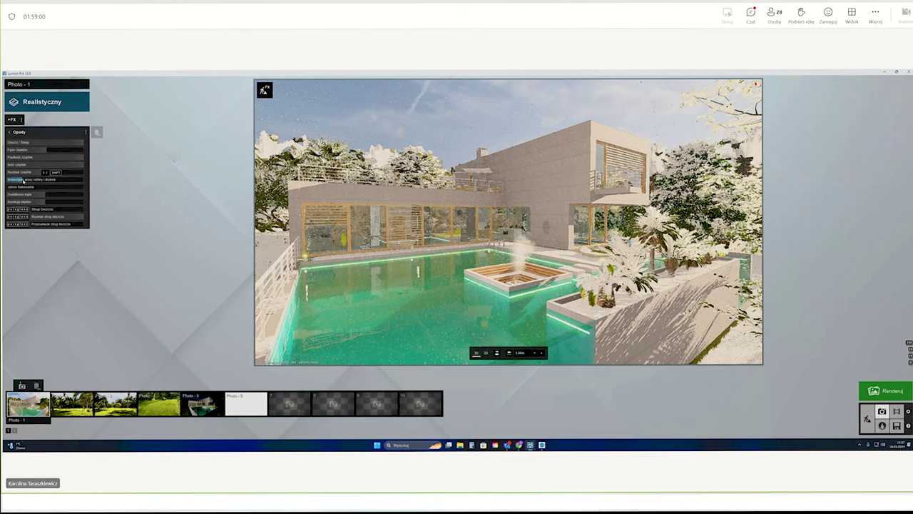
- Tune Blokowanie, push Korekta śladów to maximum, and lower Deszcz/Śnieg toward rain
drag(27, 181, 61, 187)
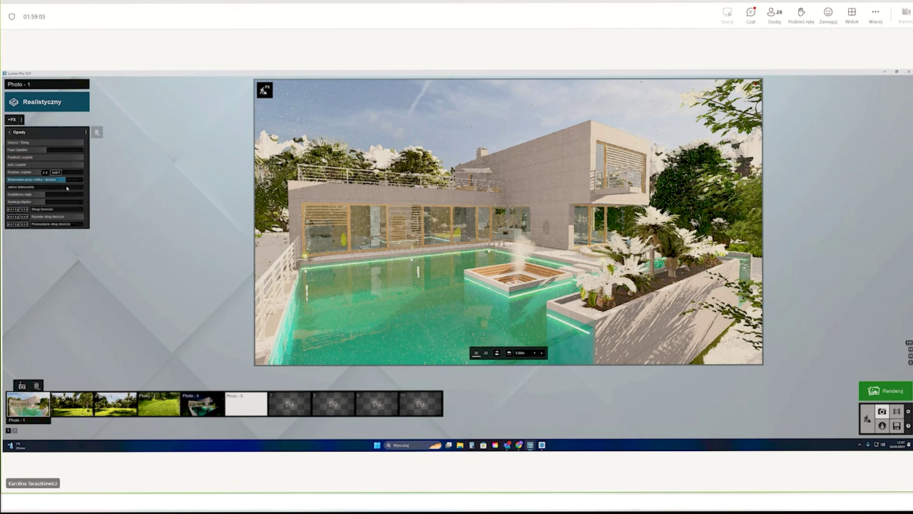
mouse_move(59, 187)
mouse_down()
mouse_move(36, 194)
mouse_move(83, 205)
mouse_up()
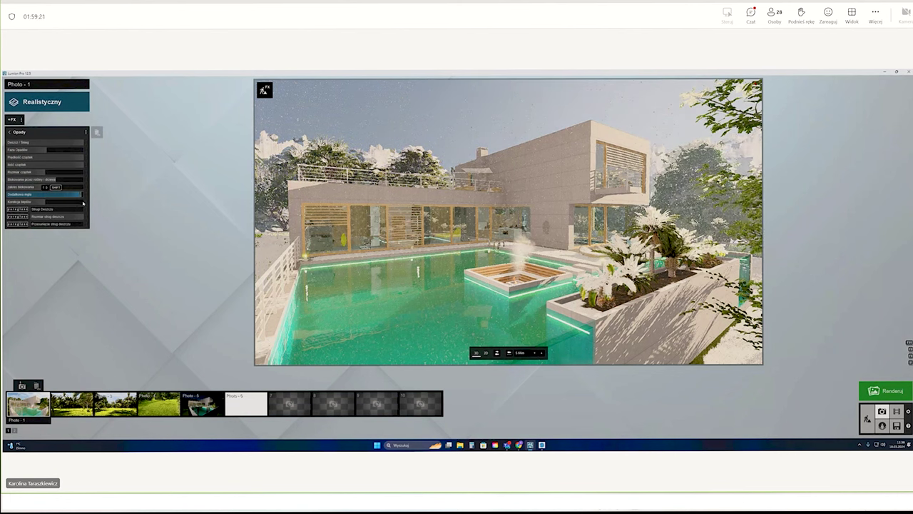
drag(60, 202, 68, 205)
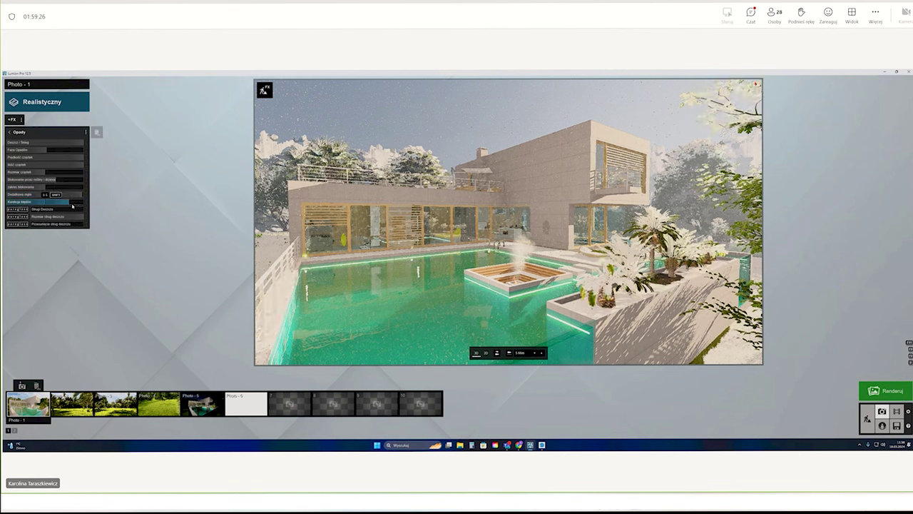
drag(68, 206, 91, 206)
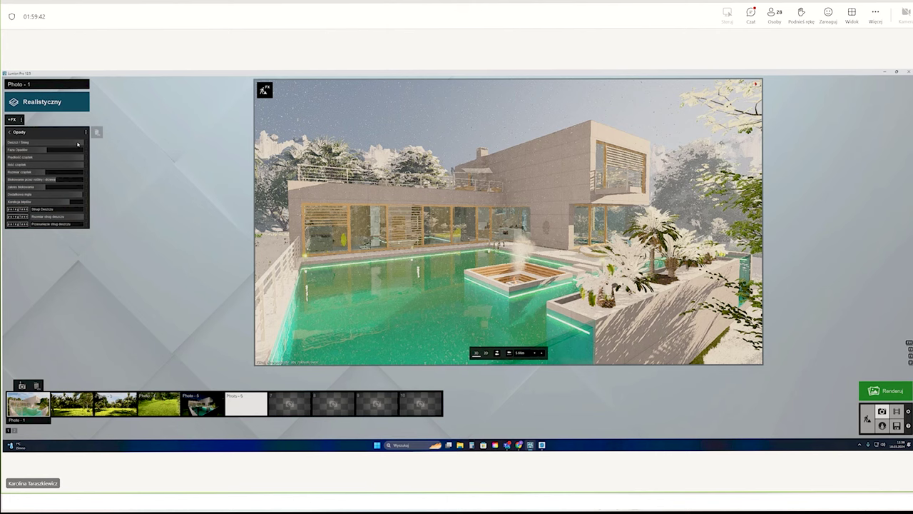
drag(29, 150, 16, 149)
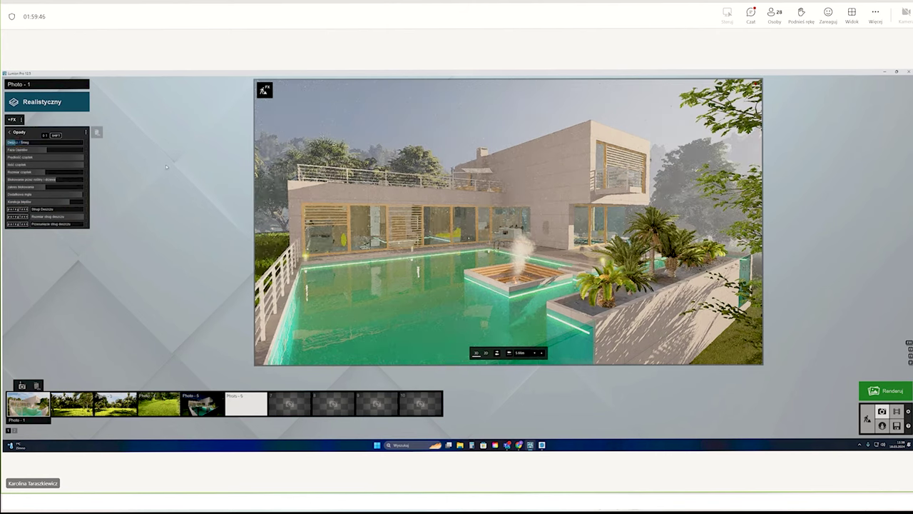
- Set the Opady Rozmiar cząstek slider to 1.0 for larger rain particles
click(72, 174)
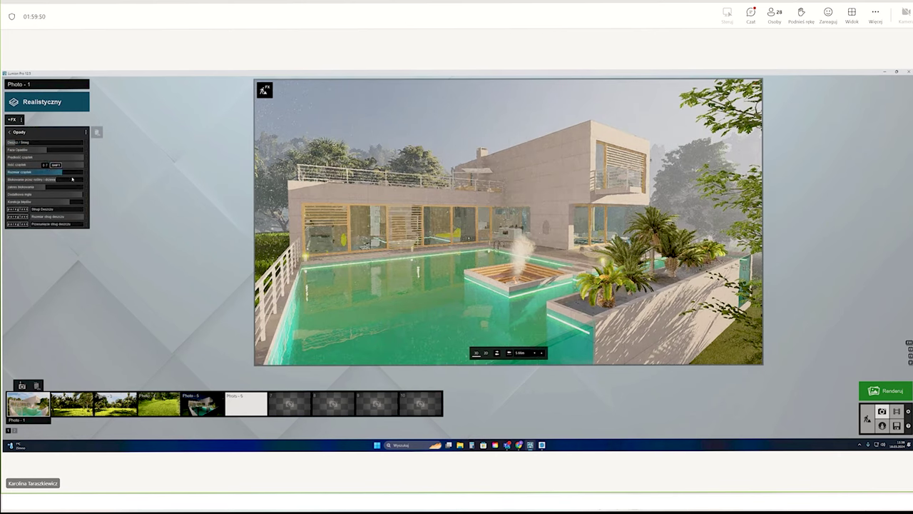
drag(72, 177, 84, 176)
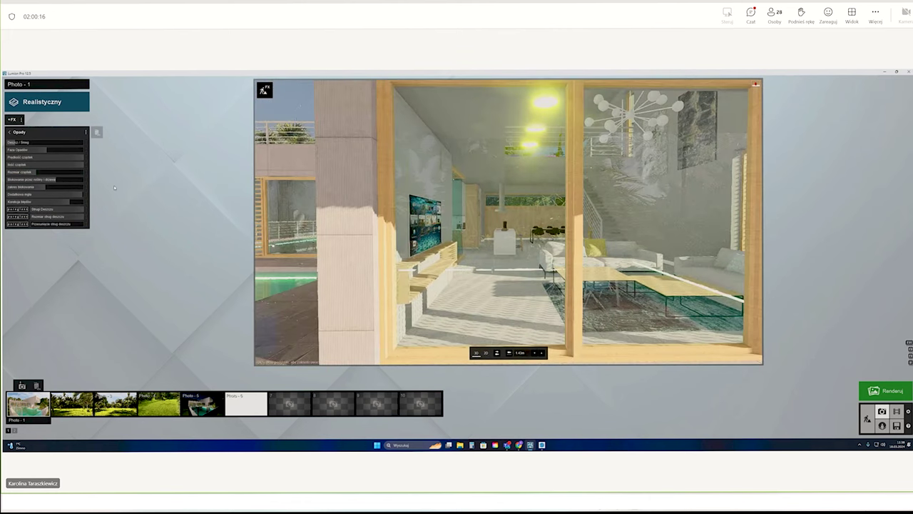
- Increase the rain shift, then move the camera up and forward toward the glass wall and kitchen
drag(37, 225, 85, 226)
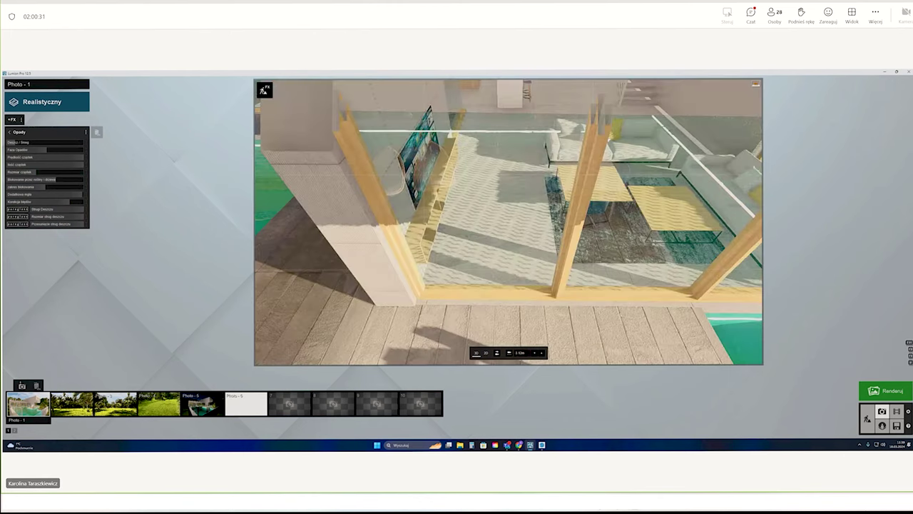
right_drag(509, 222, 509, 151)
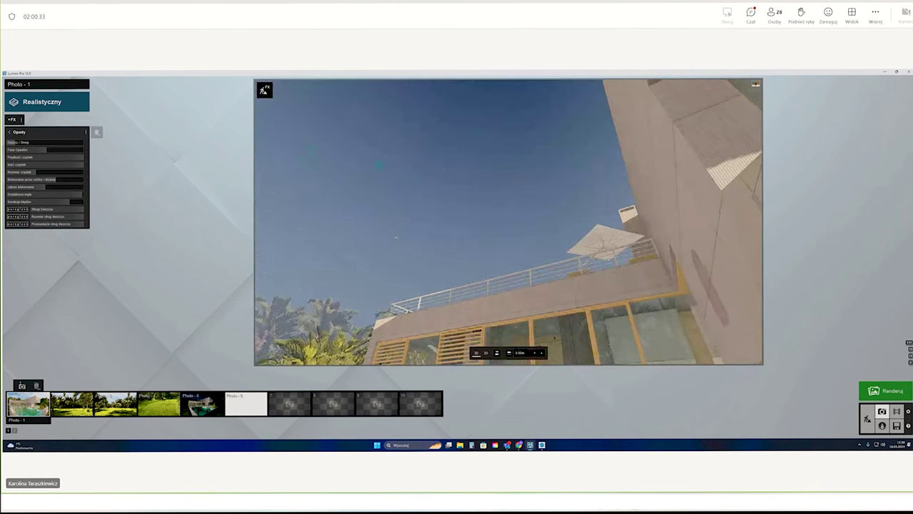
mouse_move(396, 238)
right_down()
mouse_move(462, 145)
mouse_move(471, 189)
mouse_move(455, 179)
right_up()
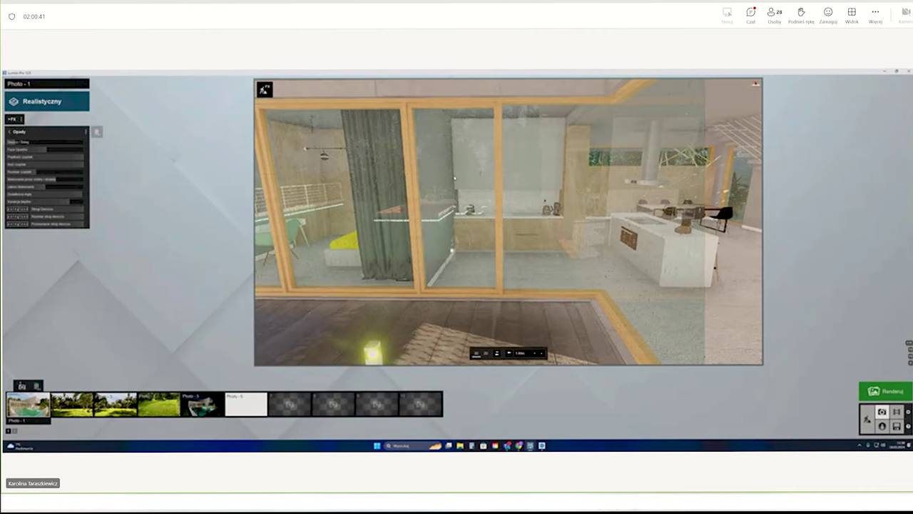
scroll(450, 171, up, 1)
scroll(437, 169, up, 1)
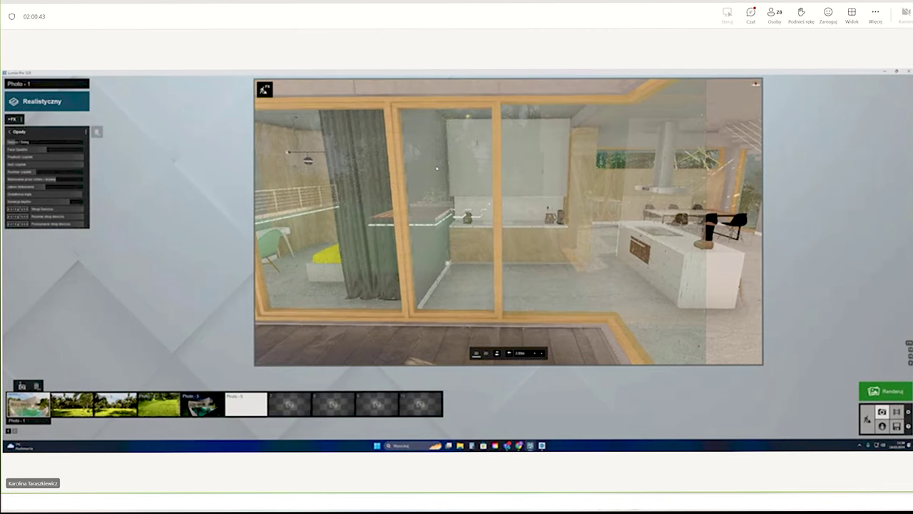
scroll(436, 168, up, 1)
scroll(446, 174, up, 1)
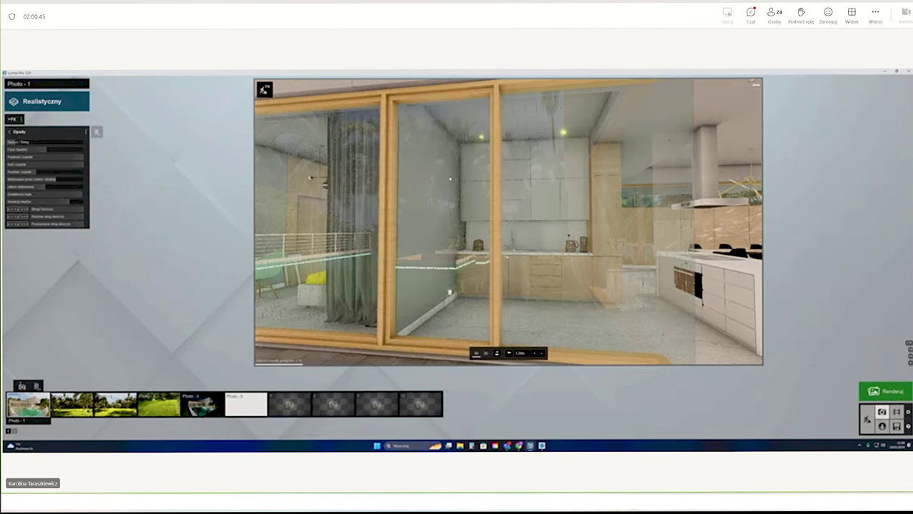
scroll(450, 182, up, 1)
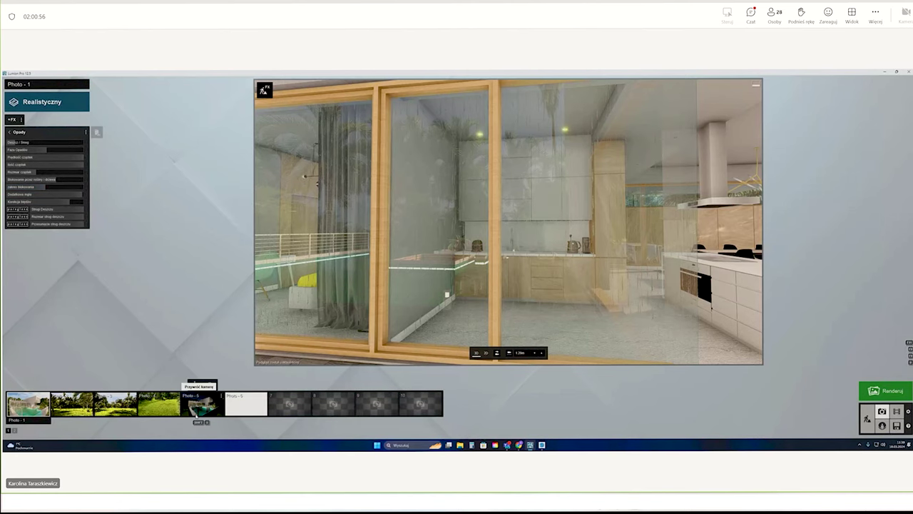
- Restore Photo - 1's saved camera and render it at 1920x1080 to the 'test' JPG
click(27, 403)
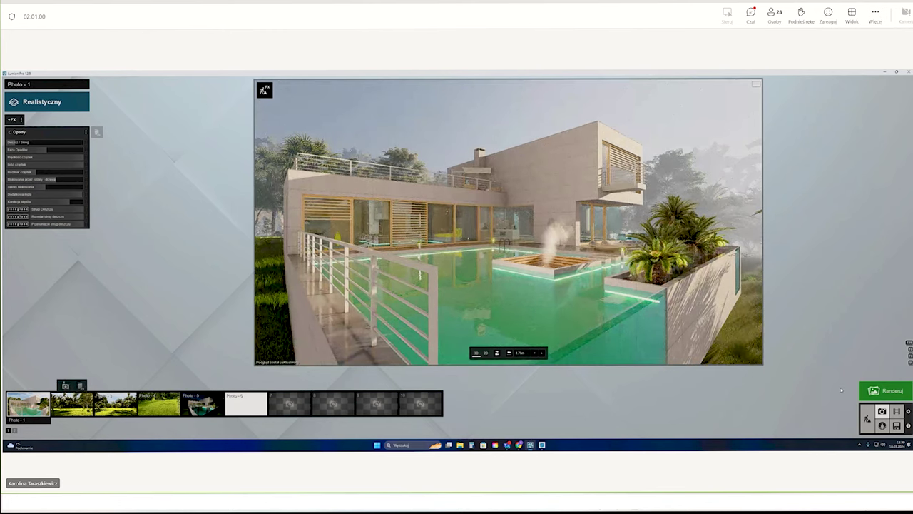
click(885, 391)
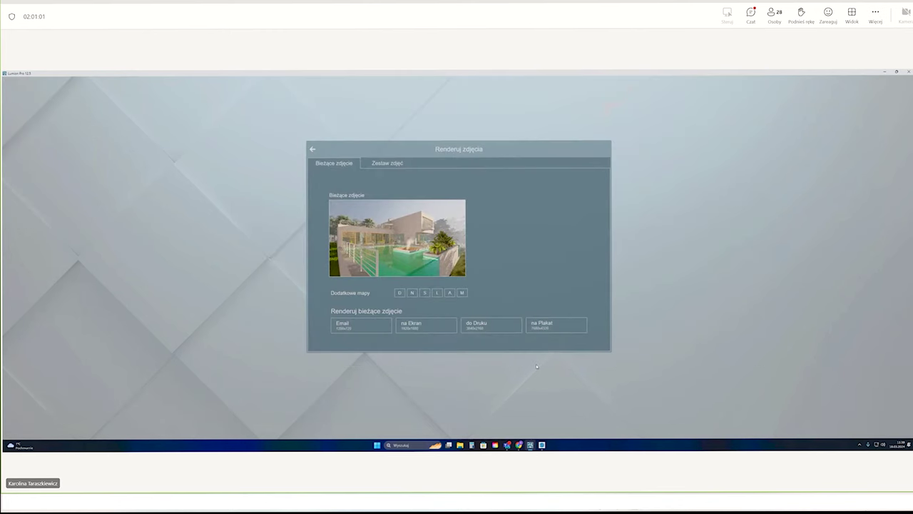
click(420, 328)
click(153, 127)
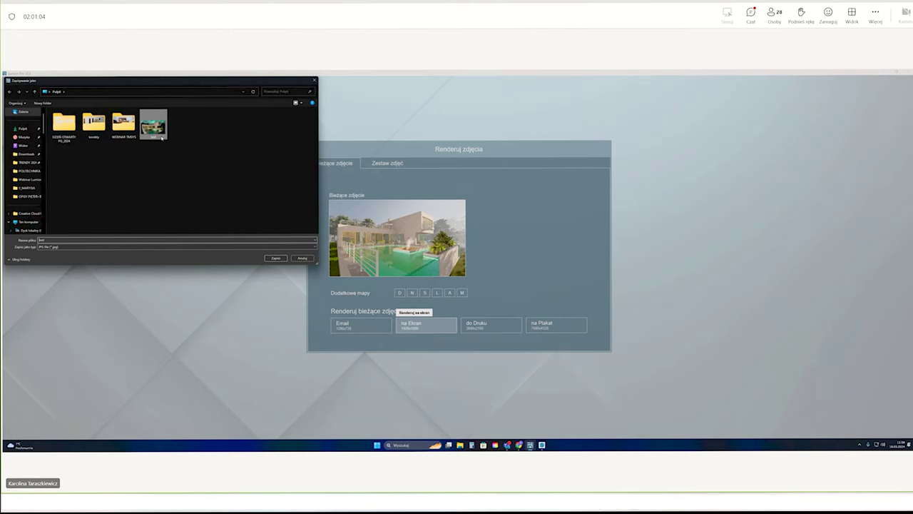
click(275, 257)
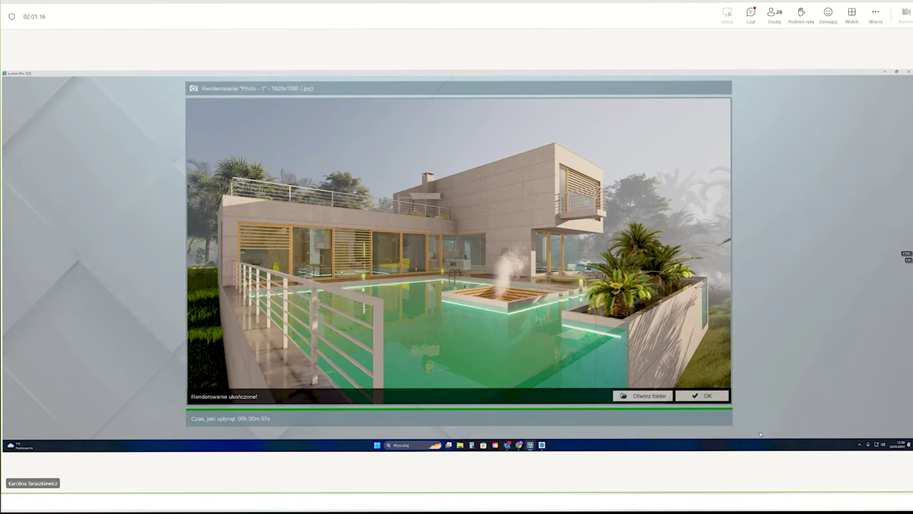
click(714, 399)
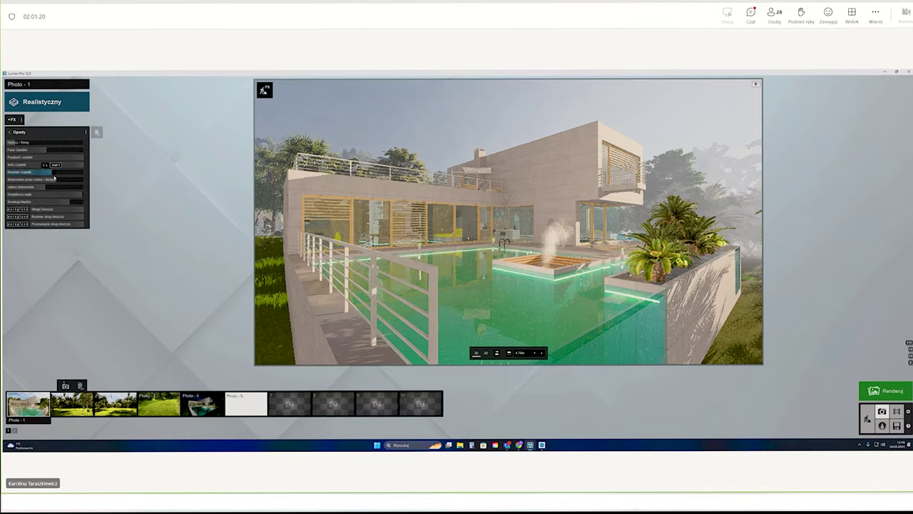
- Enlarge the rain particles, refresh the preview, and adjust the Faza Opadów precipitation phase
mouse_move(48, 176)
mouse_down()
mouse_move(68, 179)
mouse_move(74, 153)
mouse_up()
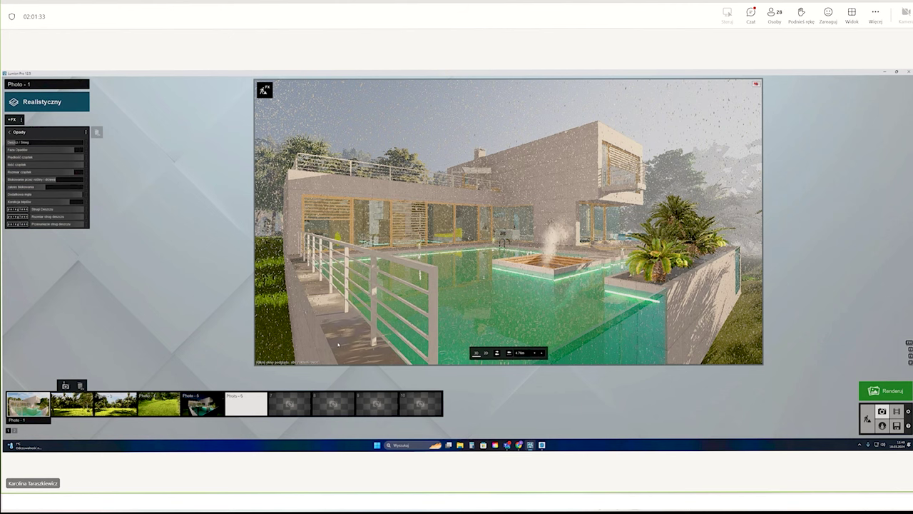
click(397, 314)
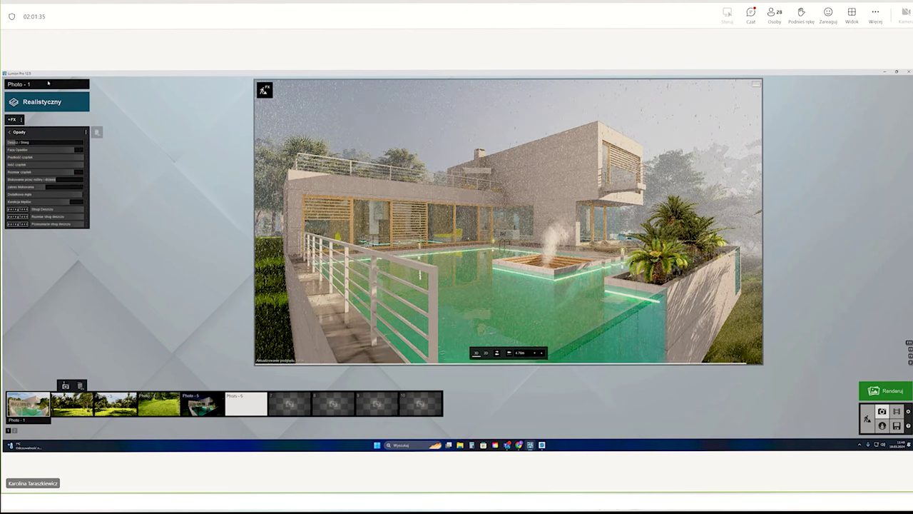
mouse_move(42, 150)
mouse_move(72, 153)
mouse_down()
mouse_move(59, 150)
mouse_move(78, 153)
mouse_up()
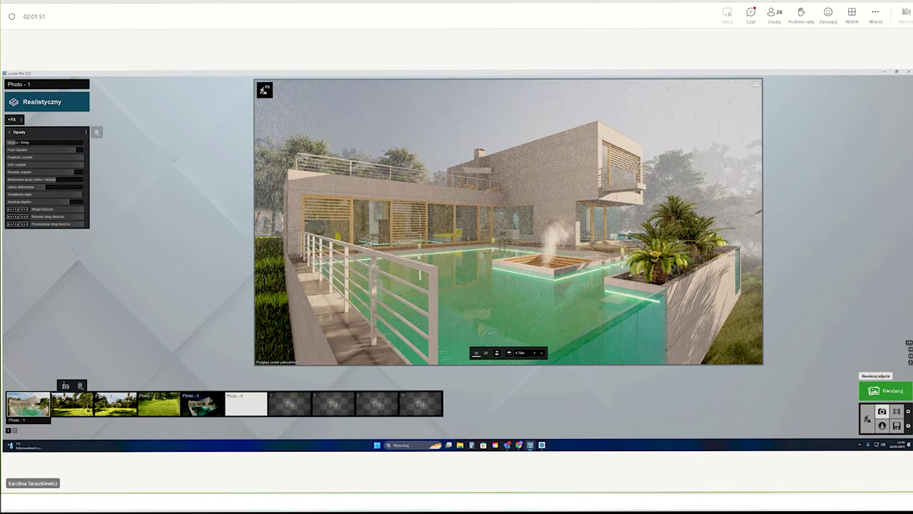
- Re-render Photo - 1 at screen resolution, overwriting the existing 'test' file
click(891, 391)
click(426, 325)
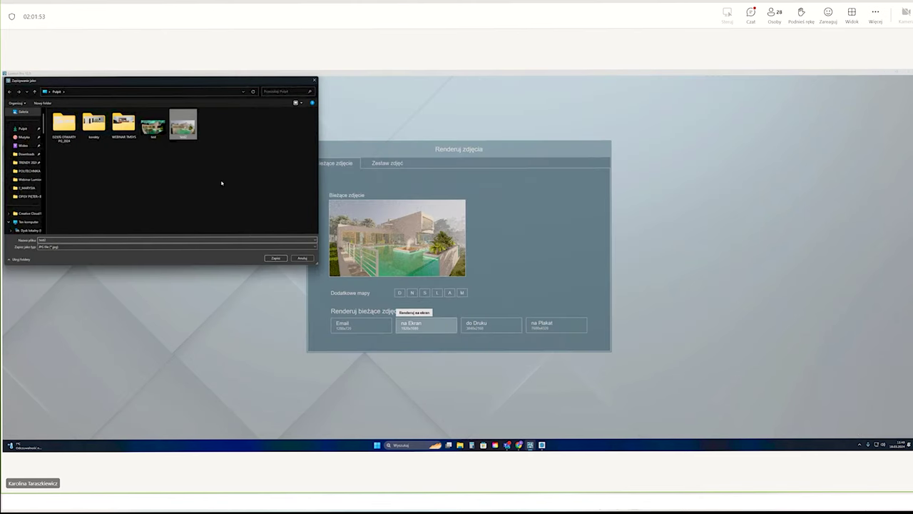
click(275, 257)
click(466, 276)
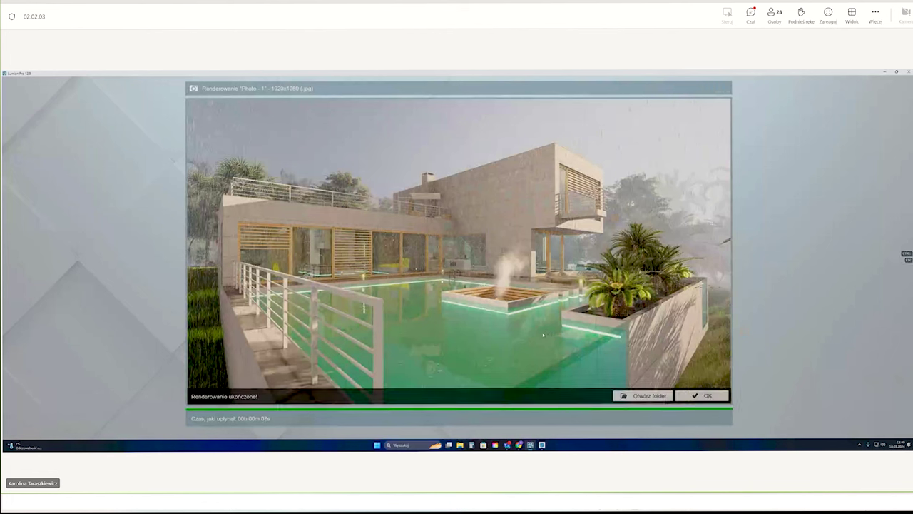
click(701, 394)
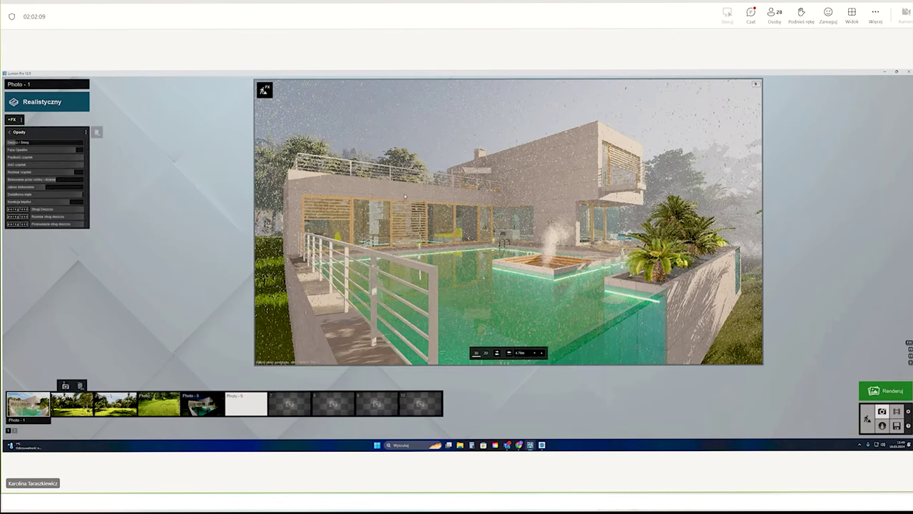
- In Photo - 1's Realistyczne Niebo settings, try an overcast sky preset, then a cloudy one
click(10, 133)
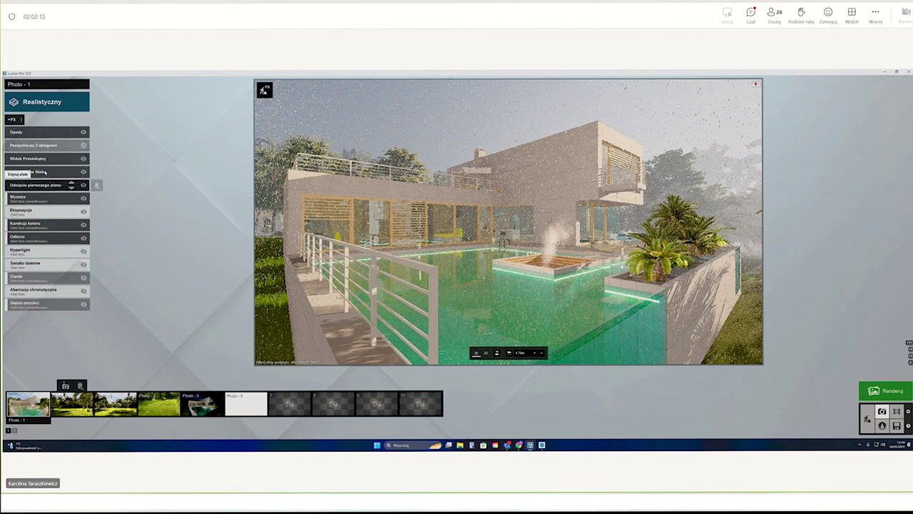
click(45, 171)
click(26, 148)
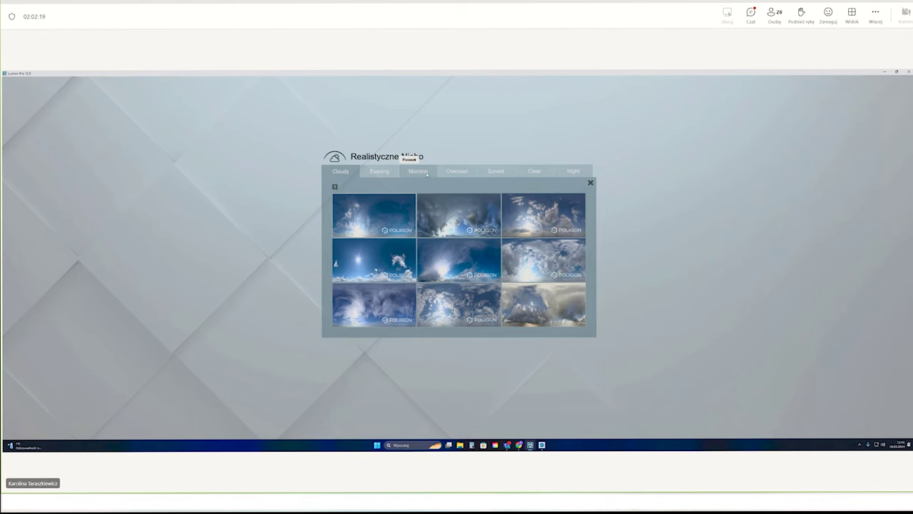
click(457, 171)
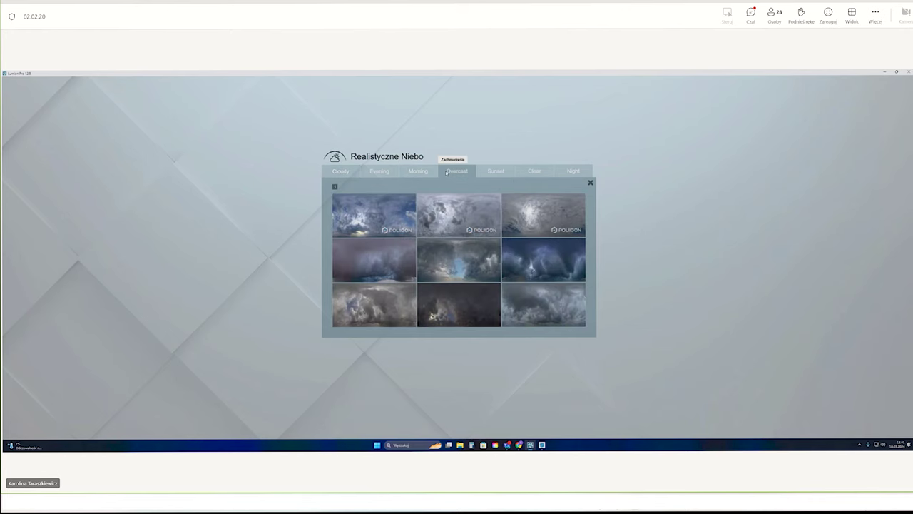
click(384, 220)
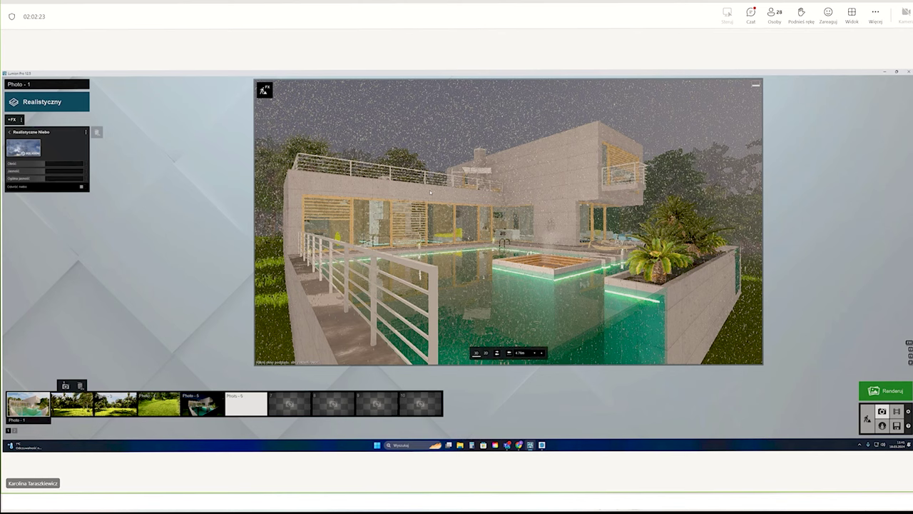
click(23, 148)
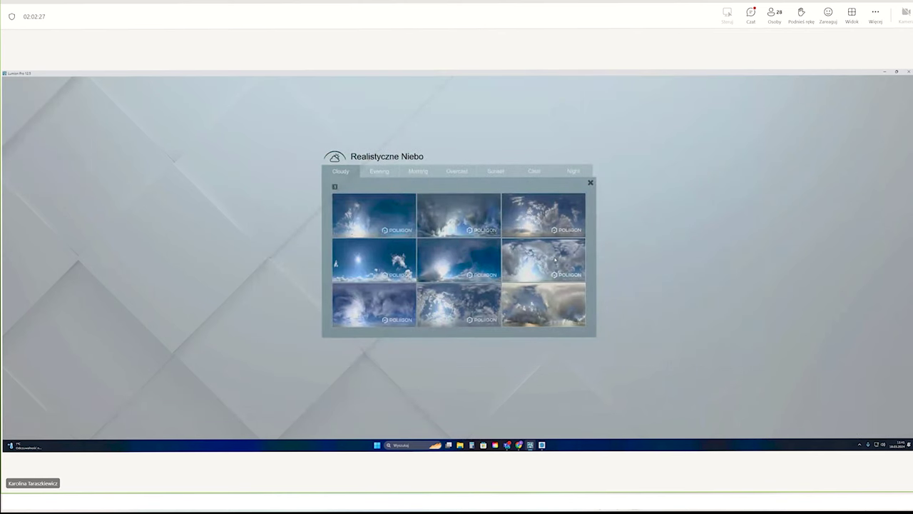
click(555, 260)
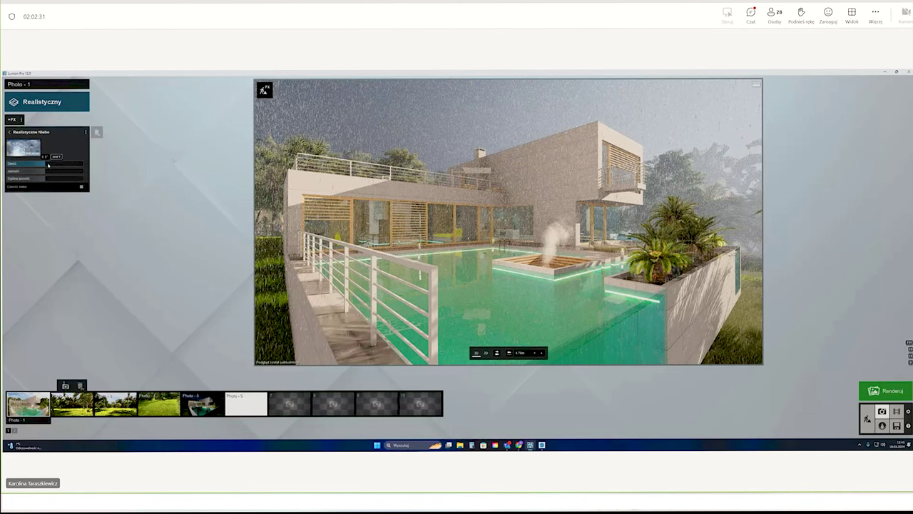
- Try darker overcast and other cloudy presets, settling on a cloudy sky rotated to 44.6°
drag(44, 165, 72, 164)
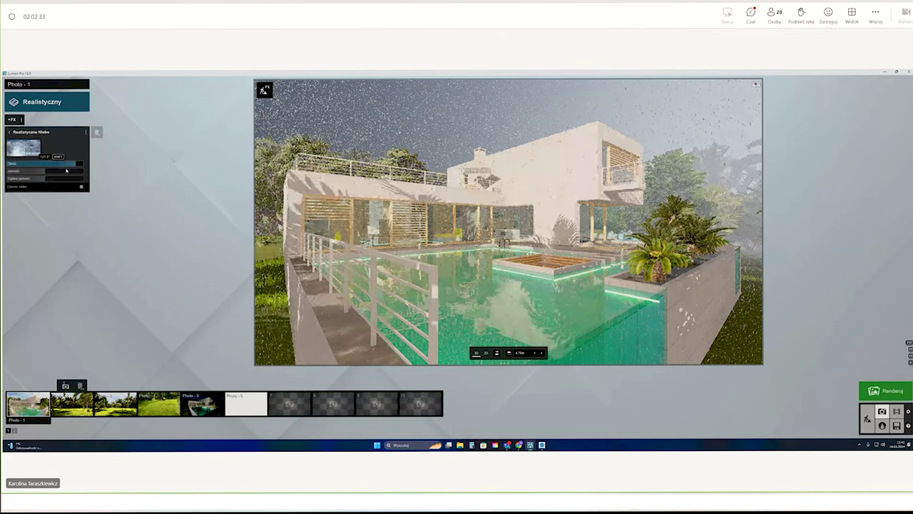
click(22, 146)
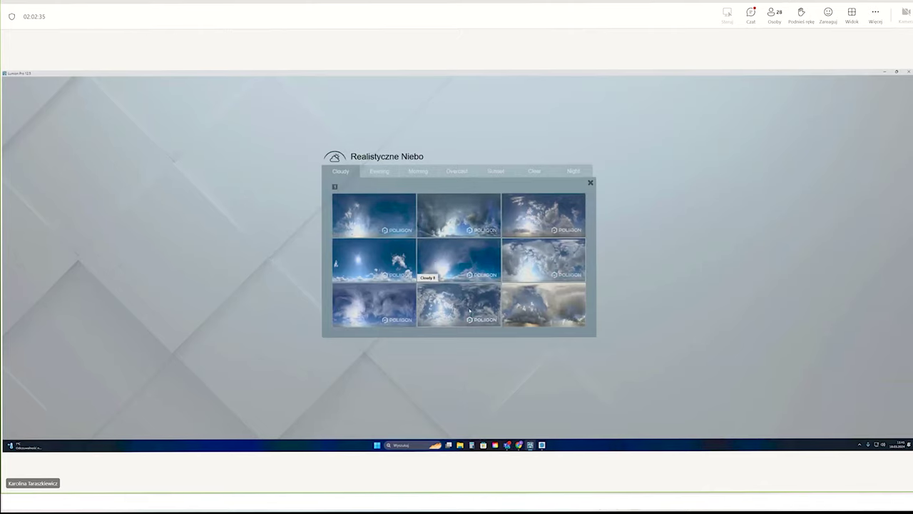
click(547, 317)
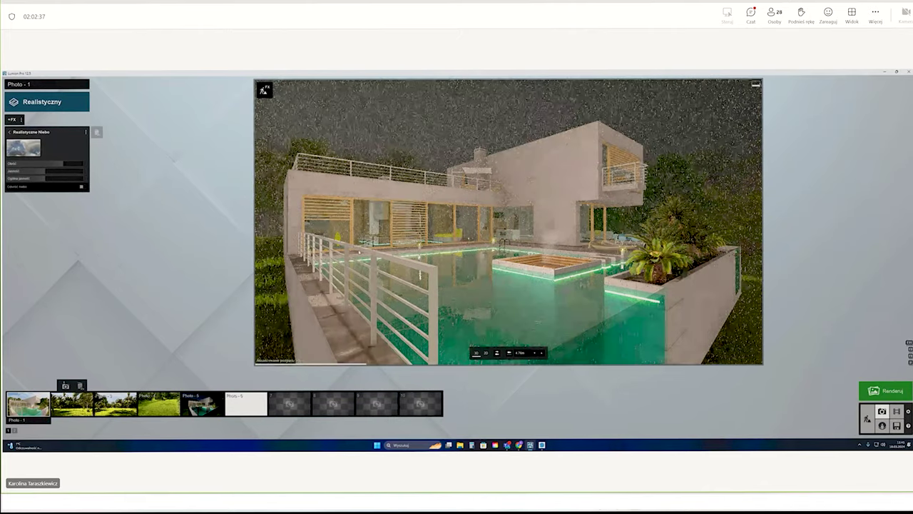
click(24, 148)
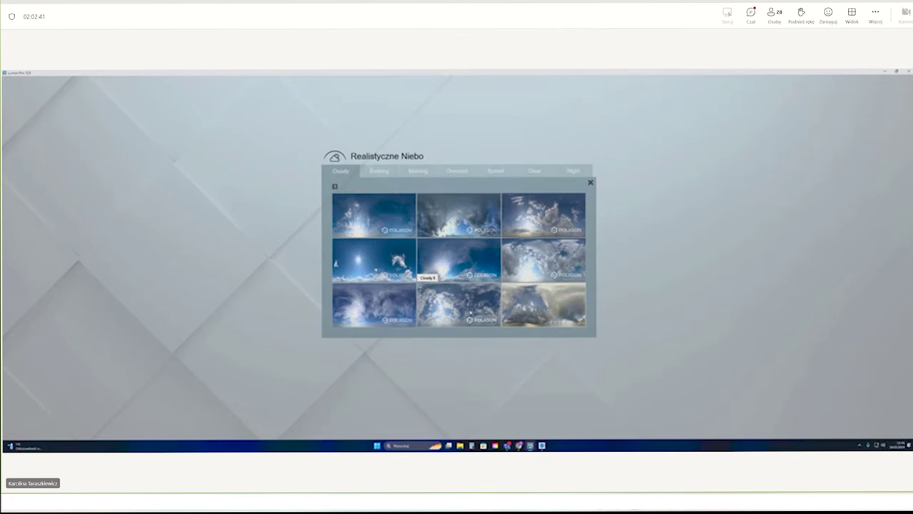
click(377, 304)
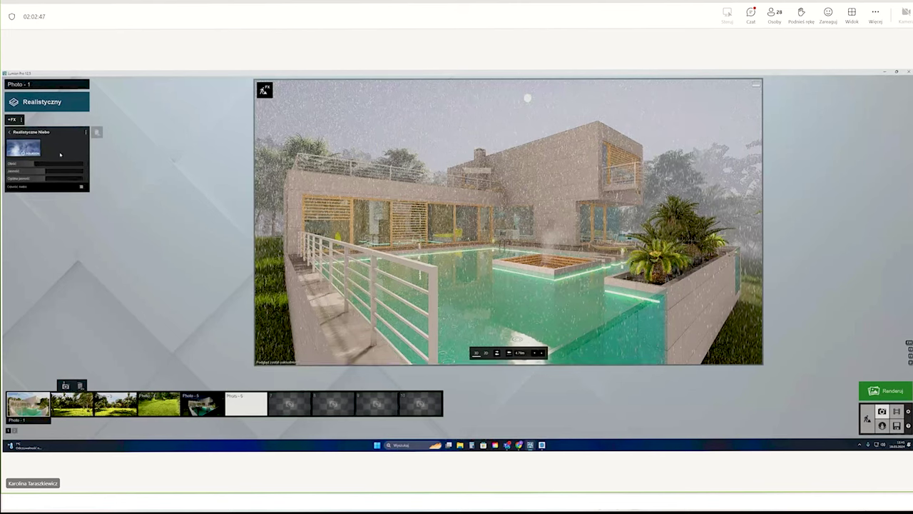
click(10, 132)
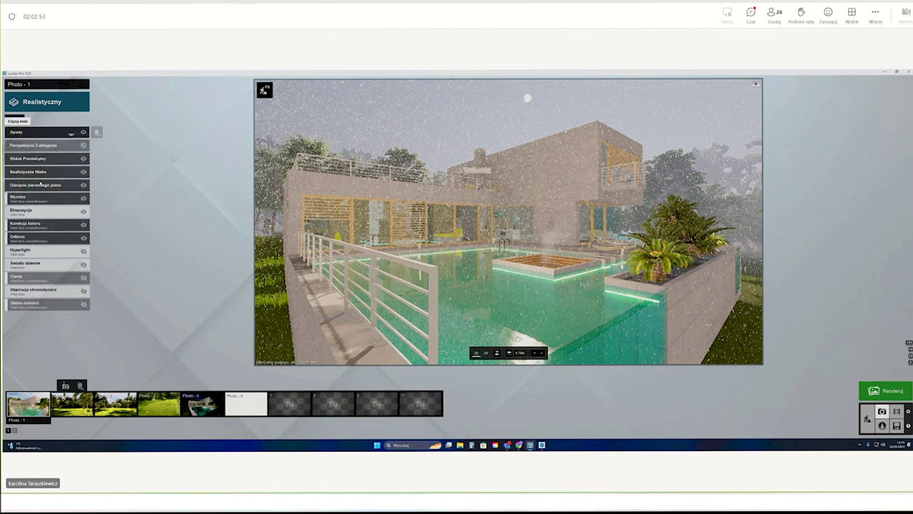
mouse_move(36, 172)
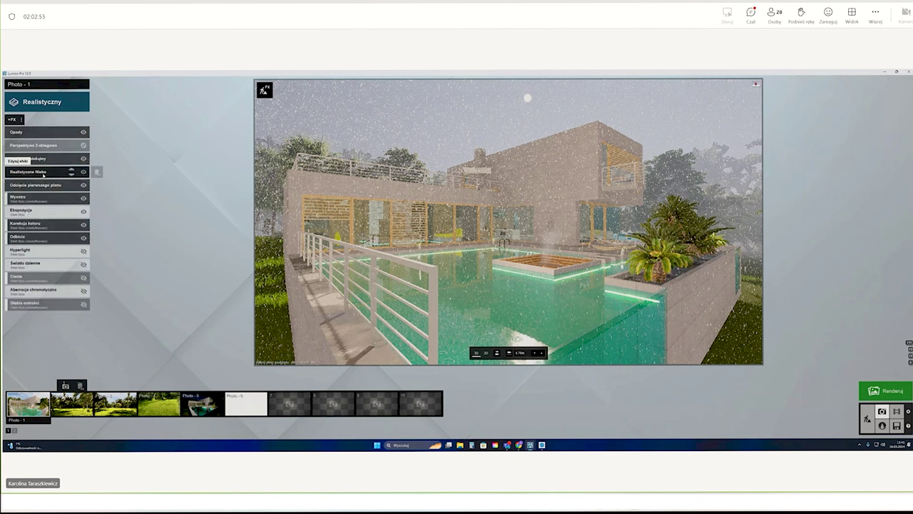
click(36, 172)
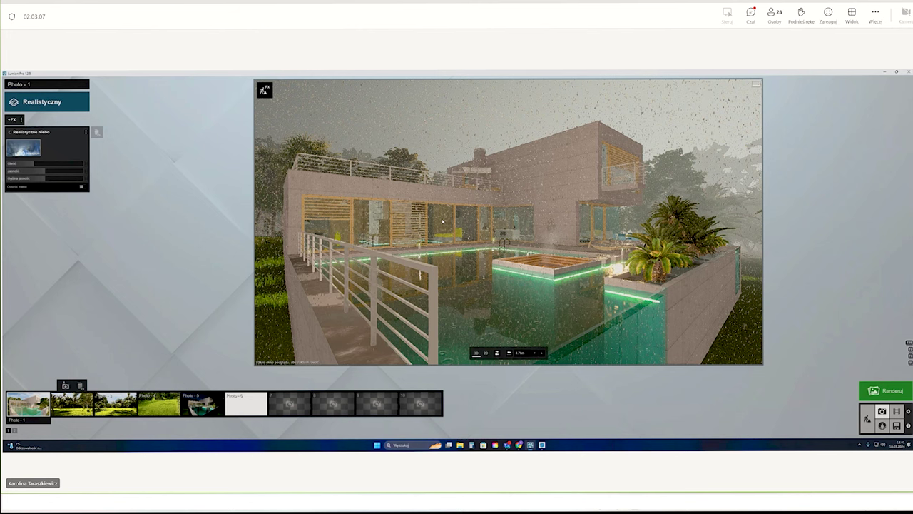
drag(34, 166, 48, 164)
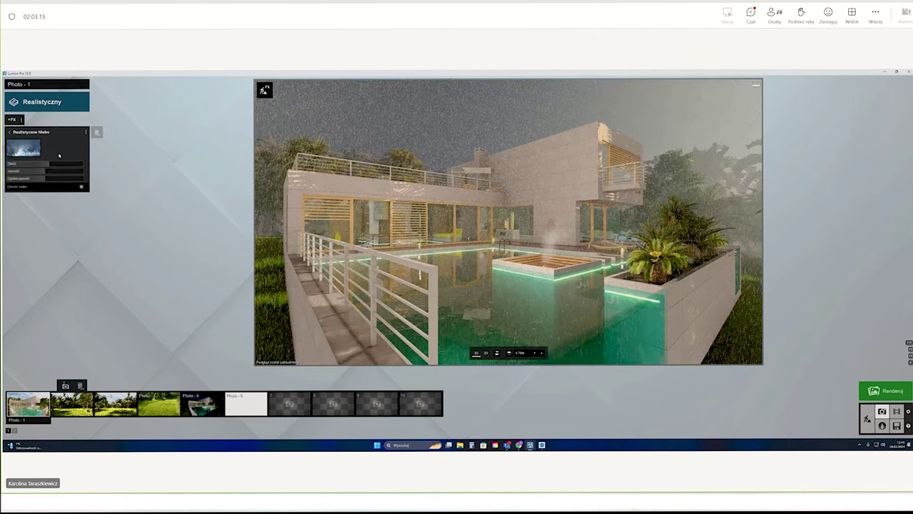
- Add two reflection planes in Photo - 1's Odbicia reflections effect
click(9, 132)
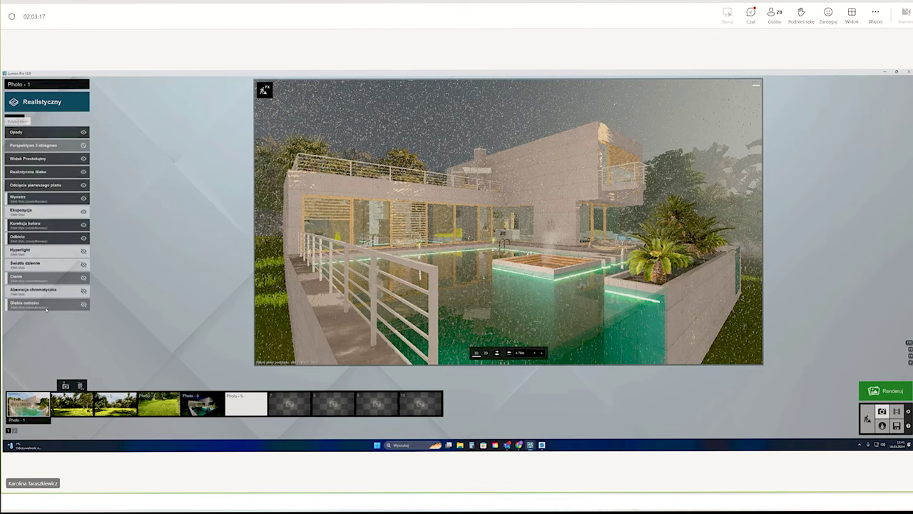
click(47, 240)
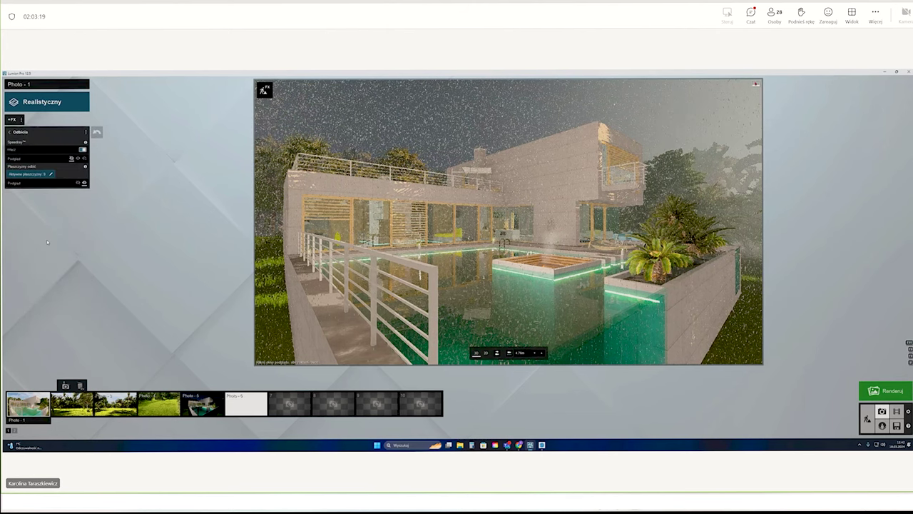
click(51, 173)
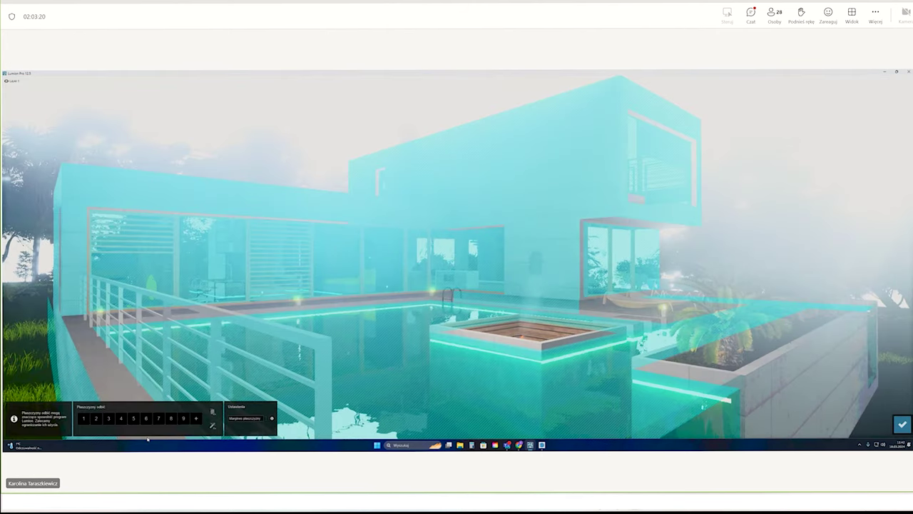
click(198, 419)
click(851, 261)
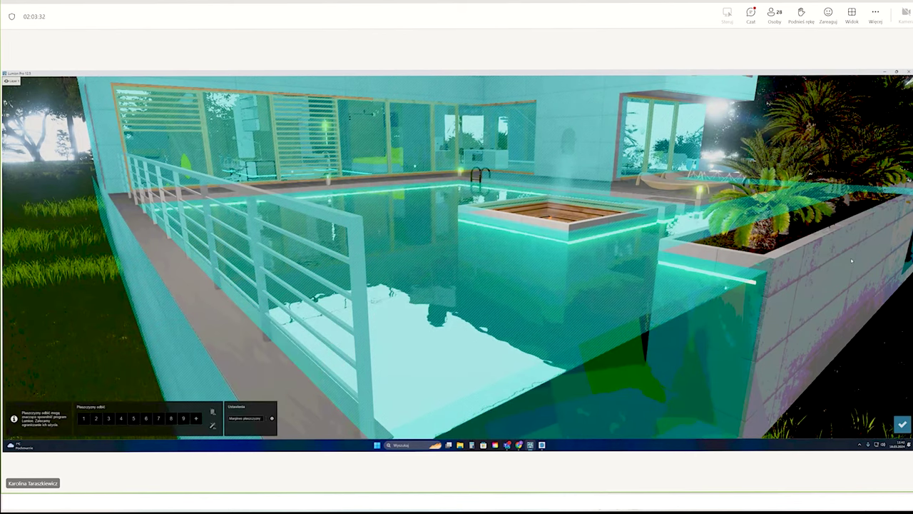
click(902, 424)
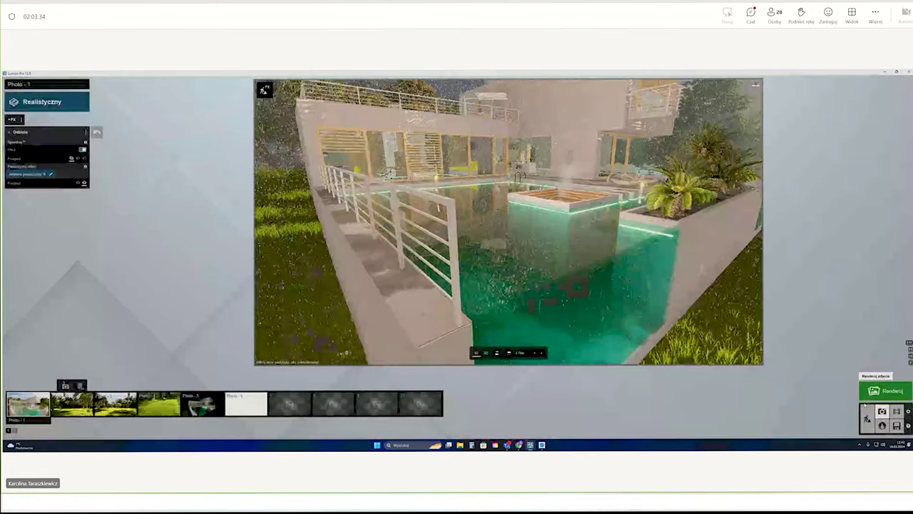
- Apply the Standard material to the pool surface, save it, and return to Photo - 1
click(879, 410)
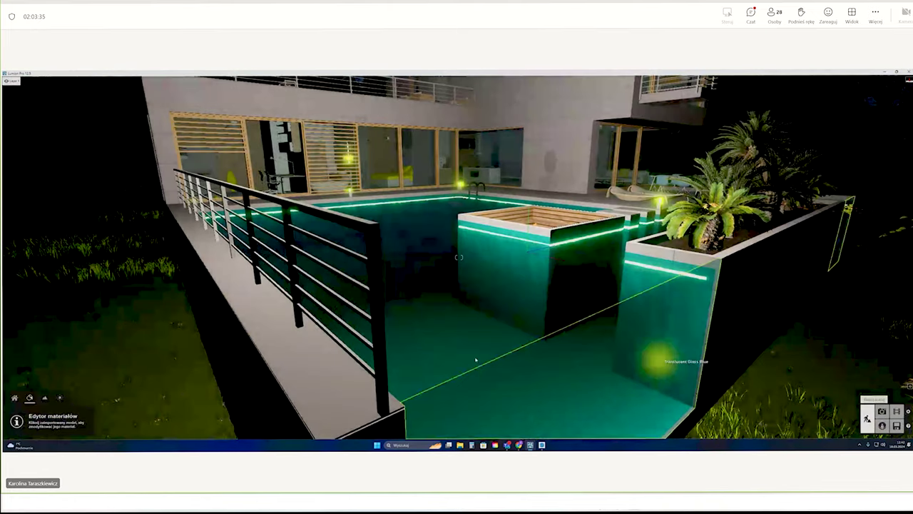
click(295, 331)
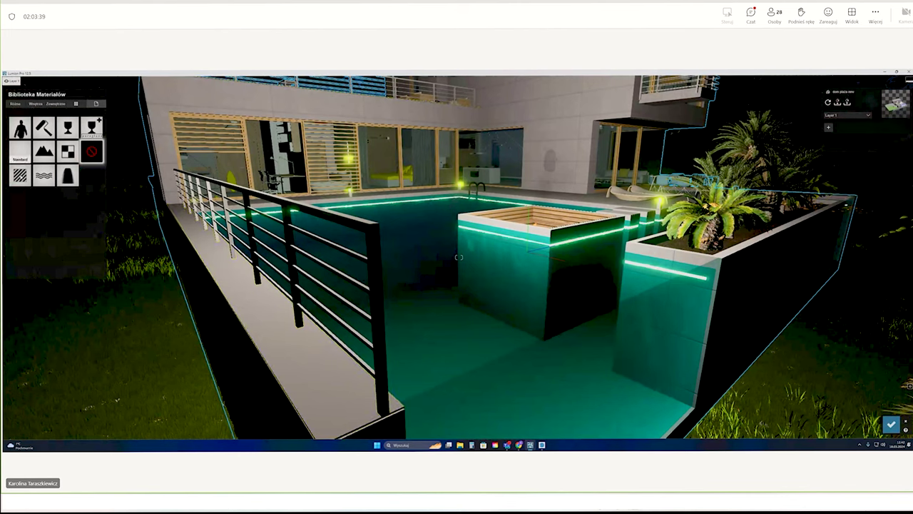
click(20, 150)
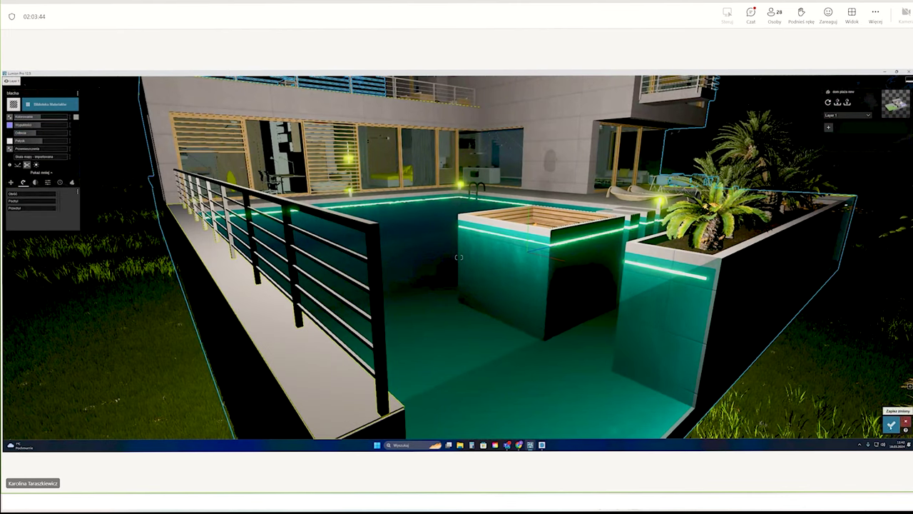
click(891, 423)
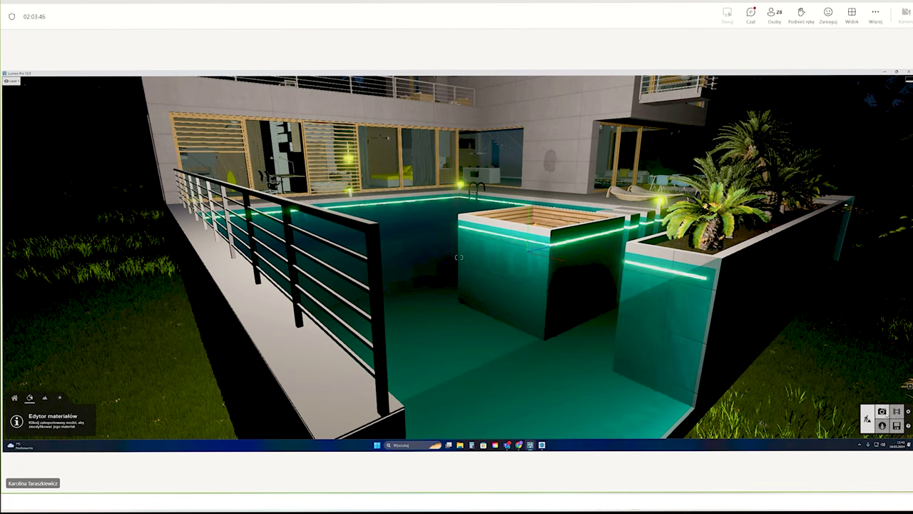
click(882, 412)
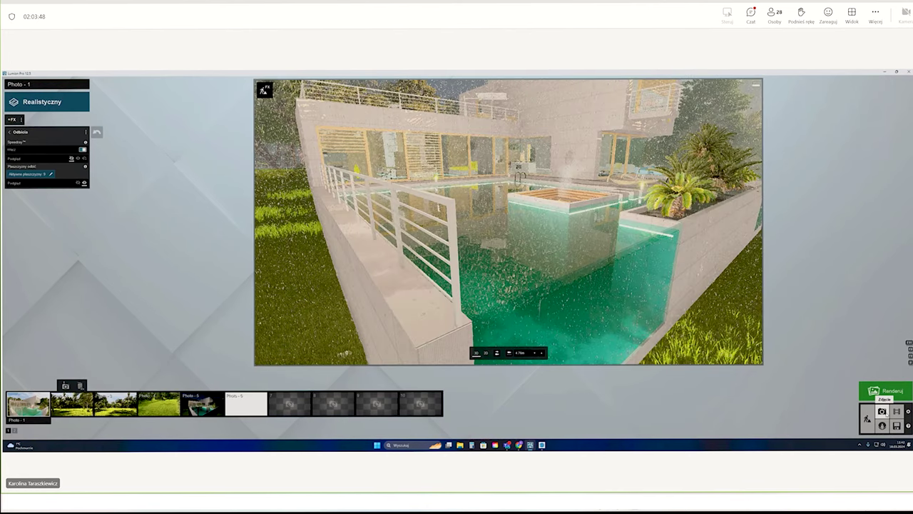
- Add a reflection plane over the pool deck and planter in Odbicia
click(51, 174)
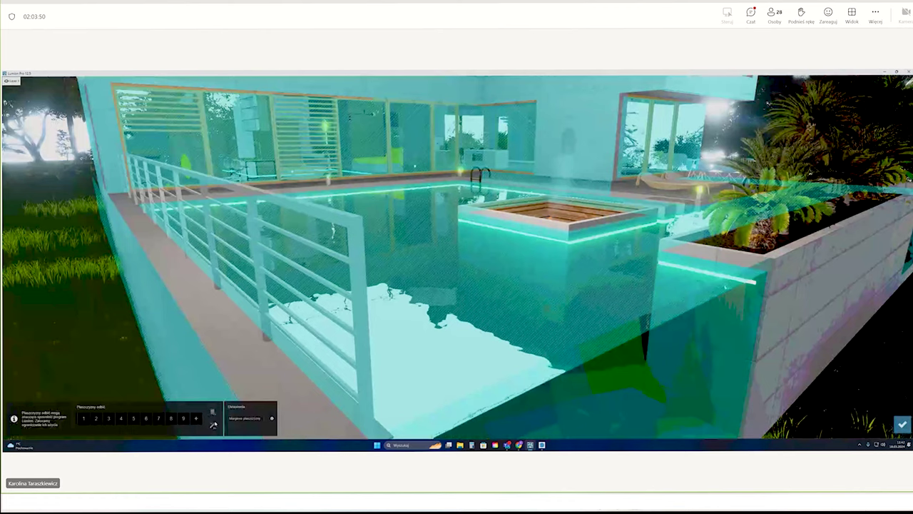
click(197, 419)
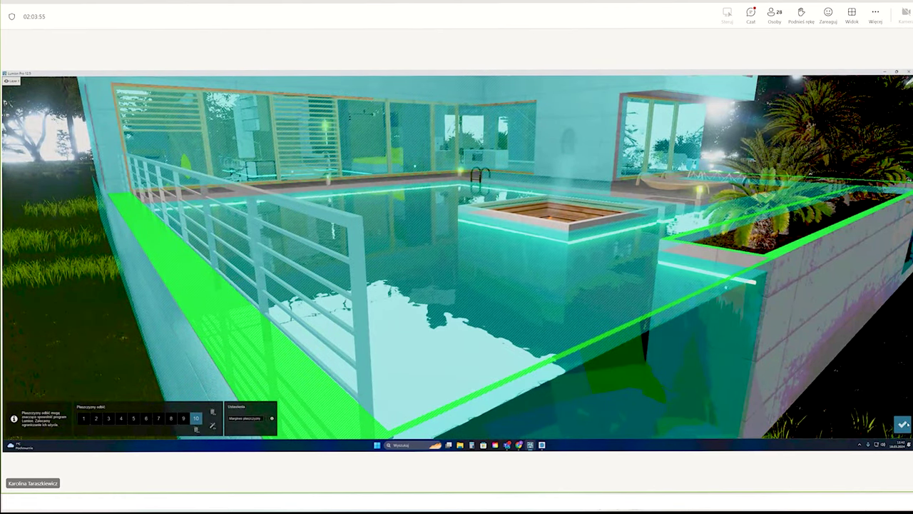
click(903, 424)
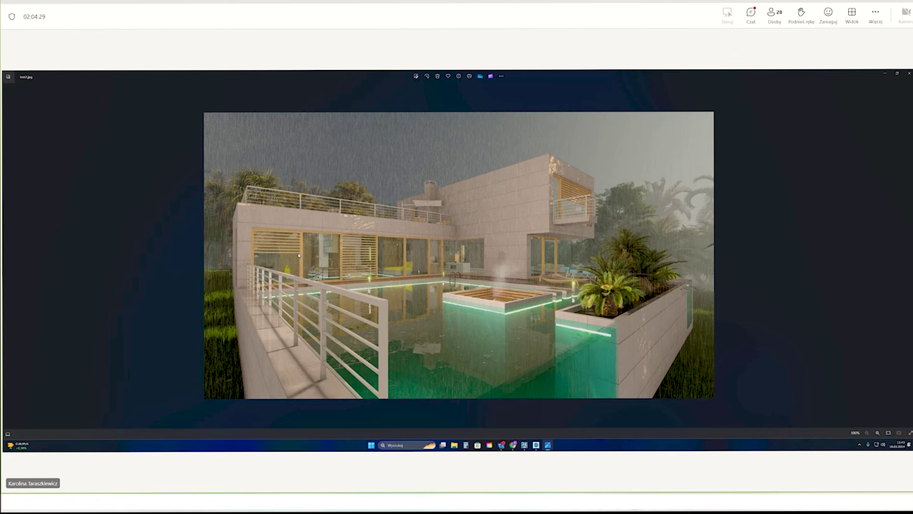
- Review the rendered test.jpg, then close the image viewer and render dialog
click(909, 73)
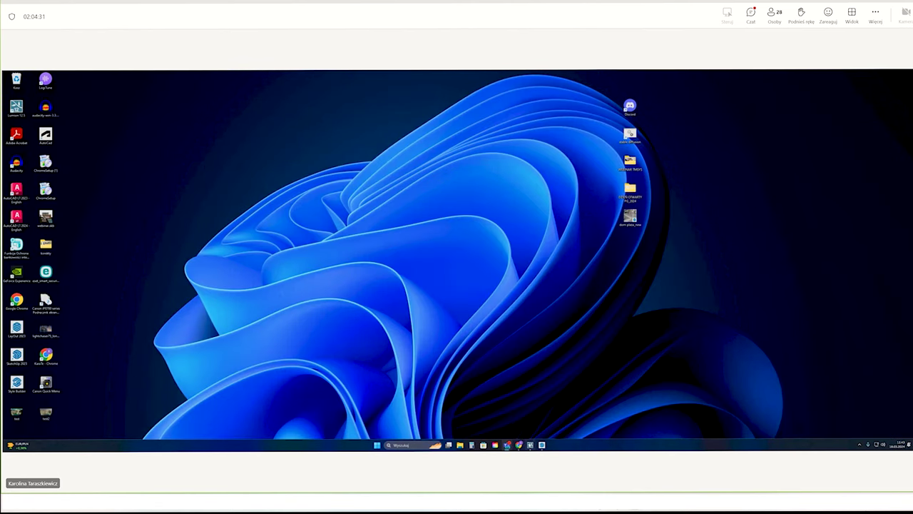
click(530, 444)
click(691, 398)
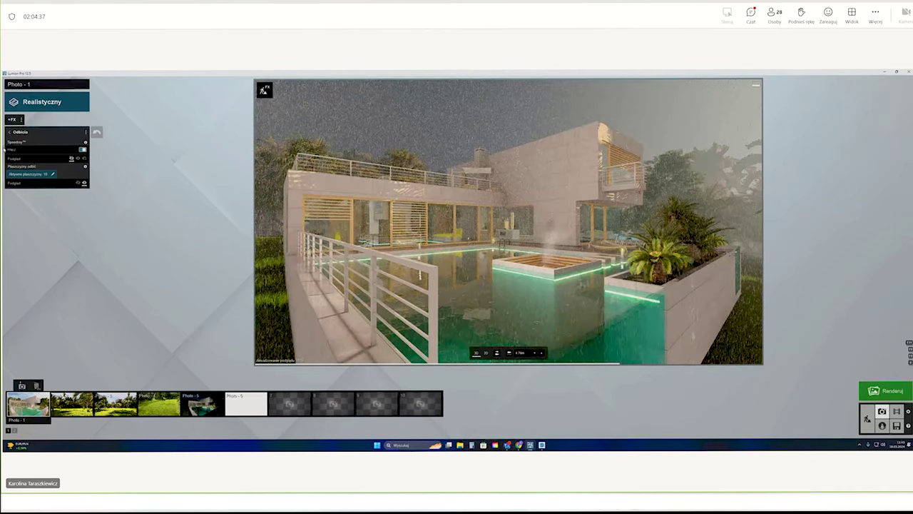
- Add the Mgła fog effect from the Niebo/Pogoda category to Photo - 1
click(10, 132)
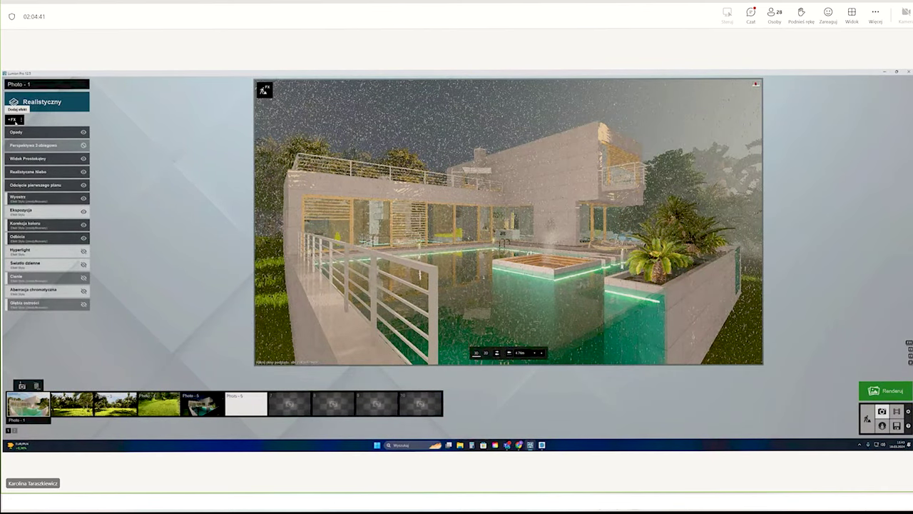
click(19, 120)
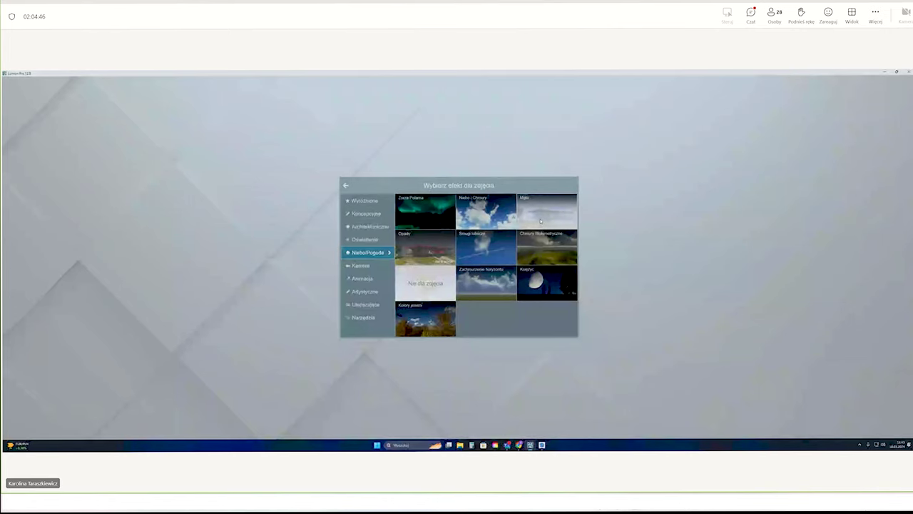
click(541, 221)
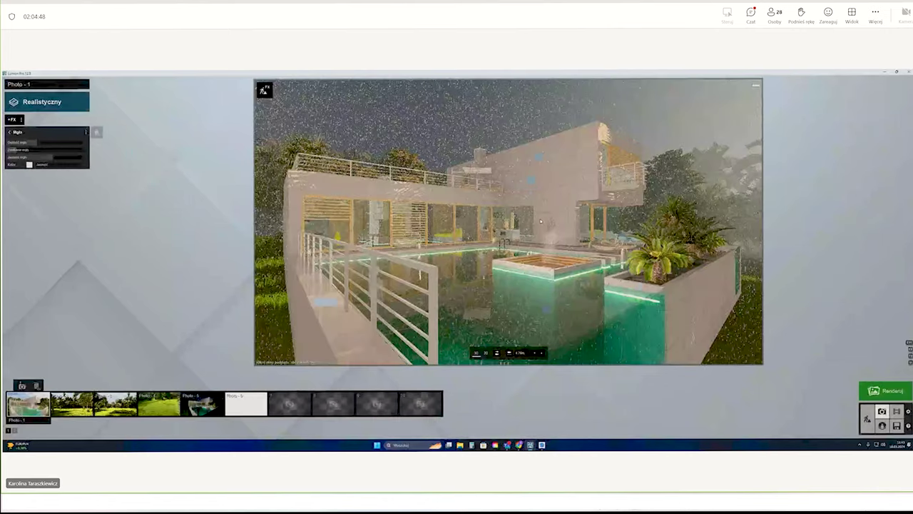
- Raise Gęstość mgły near maximum, increase Zanikanie mgły, max Jasność mgły, then readjust density
mouse_move(32, 142)
mouse_down()
mouse_move(96, 155)
mouse_move(42, 159)
mouse_up()
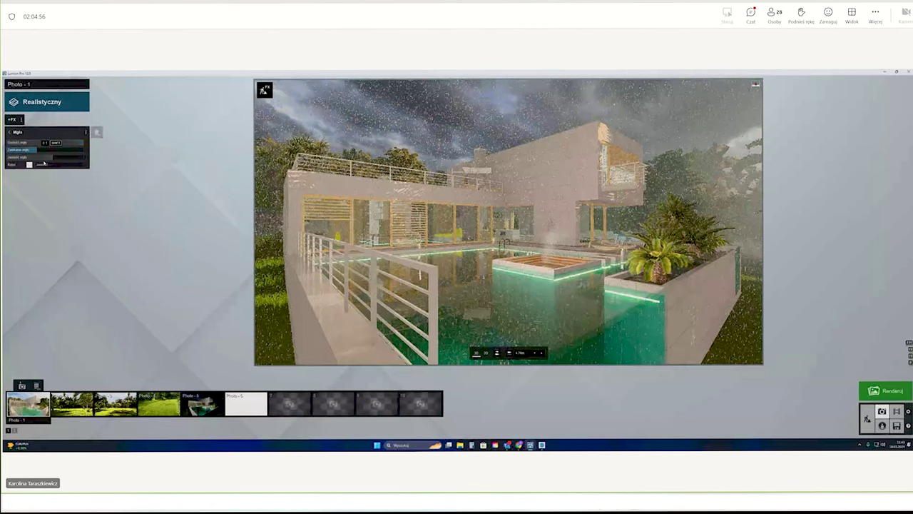
drag(47, 149, 70, 150)
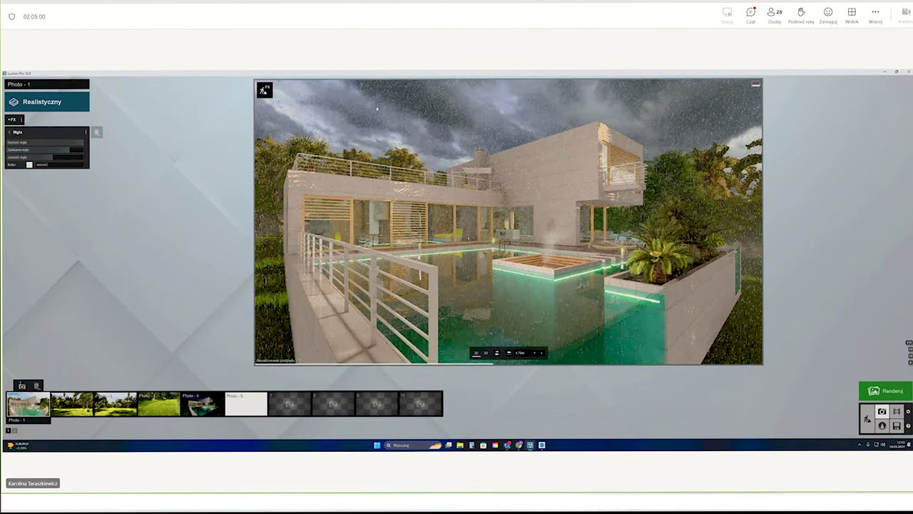
drag(53, 158, 98, 169)
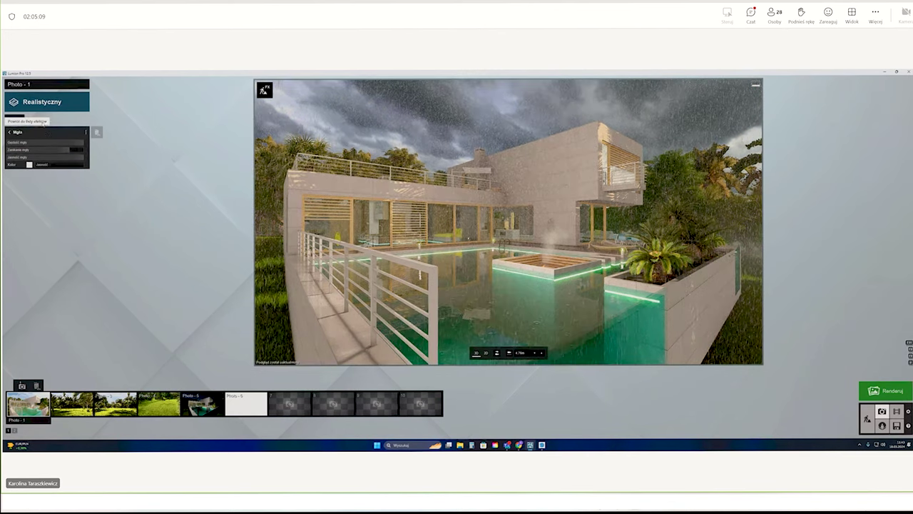
drag(82, 146, 44, 146)
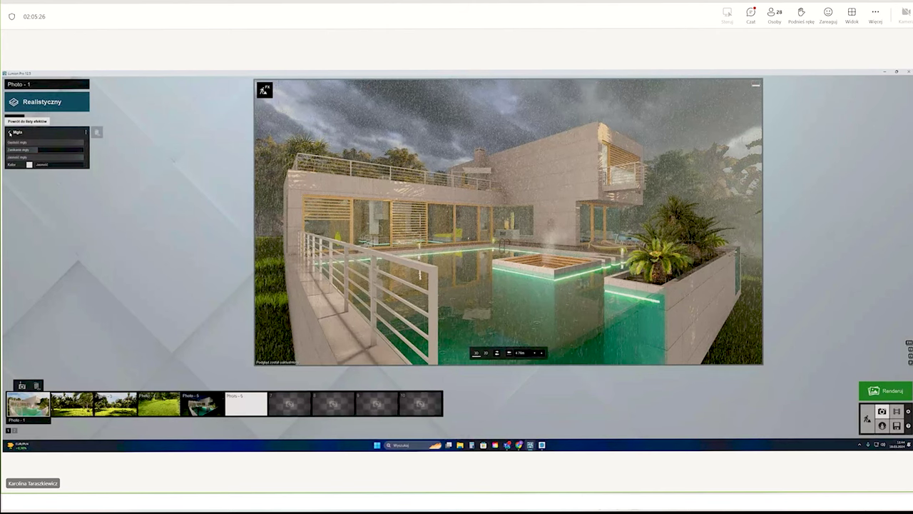
- Add Kręcenie z ręki from the Kamera effects category to Photo - 1
click(10, 133)
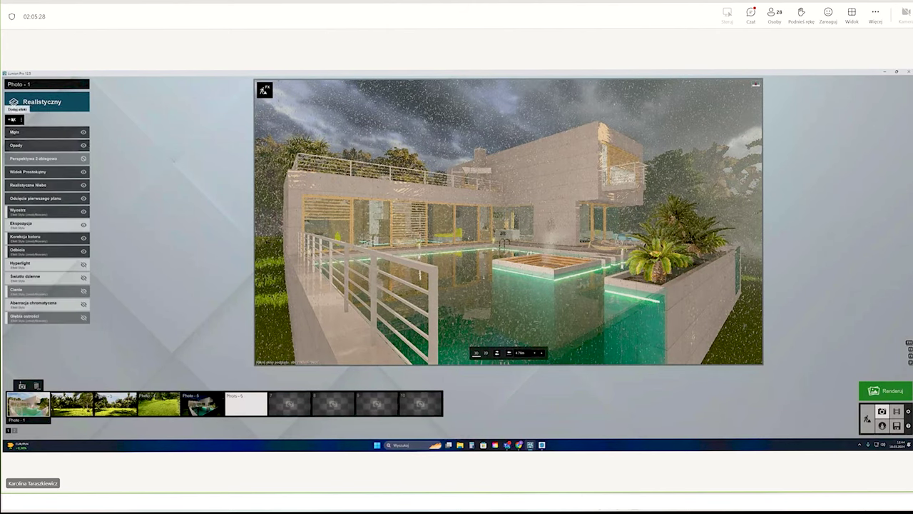
click(12, 121)
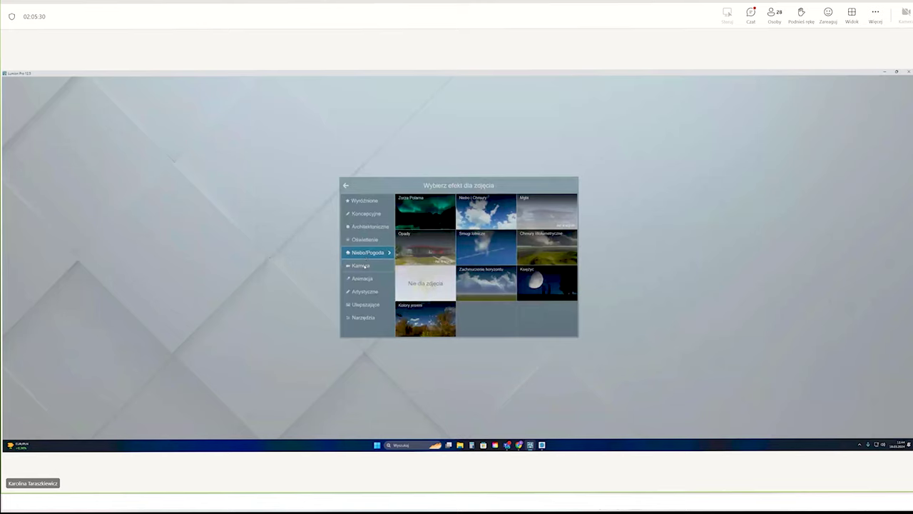
click(364, 266)
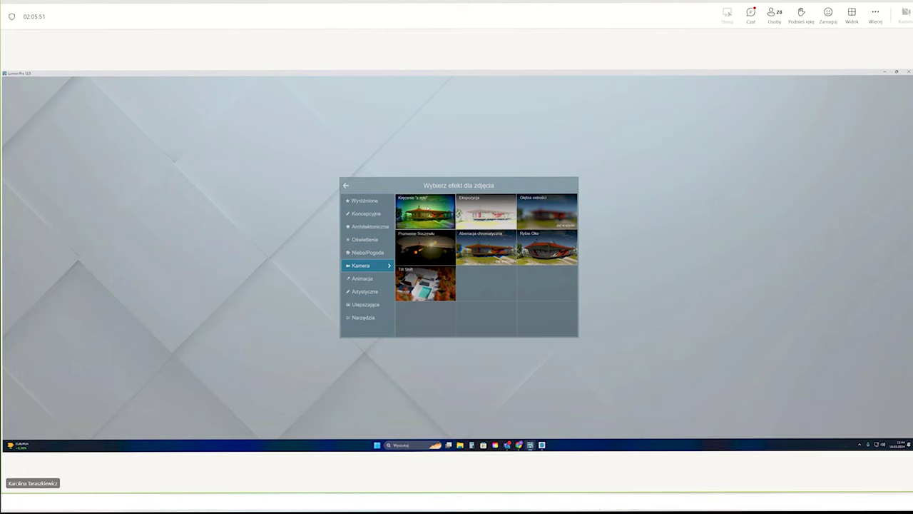
click(426, 207)
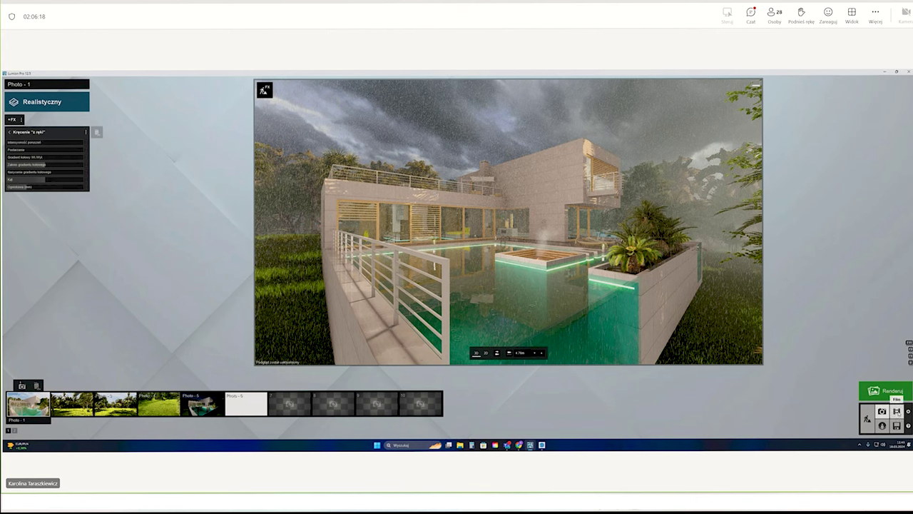
- In Movie mode, add a third camera keyframe after the first in clip 1's path
click(896, 412)
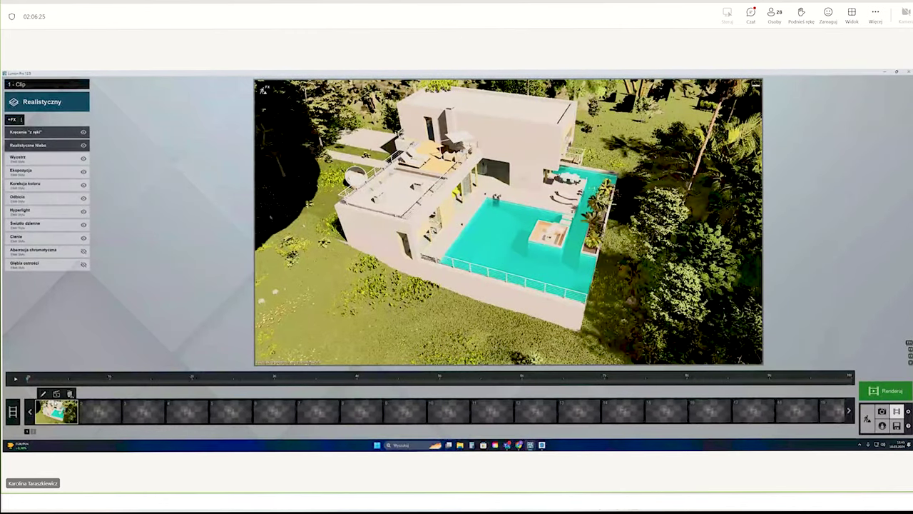
click(56, 393)
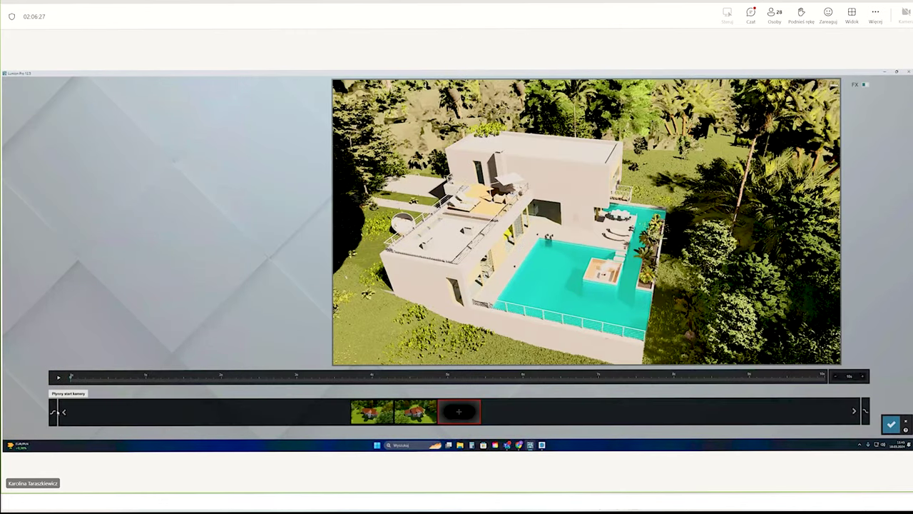
click(371, 412)
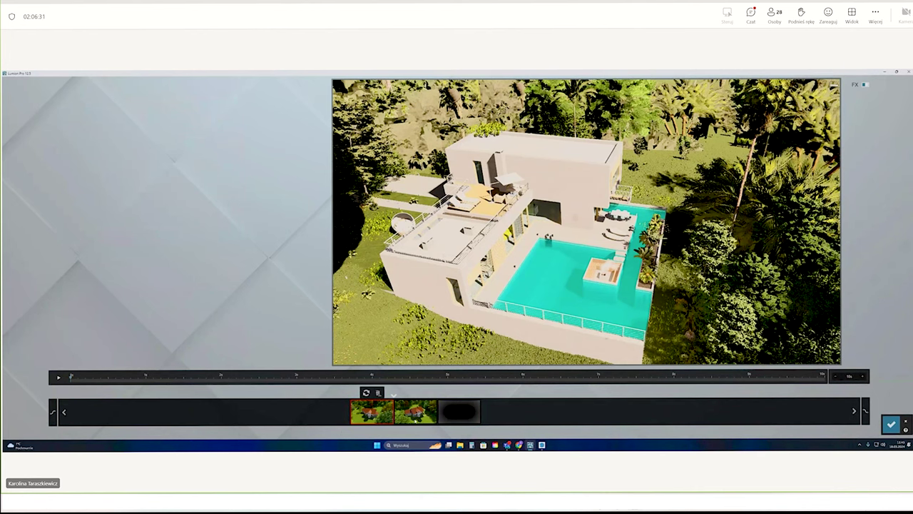
click(459, 411)
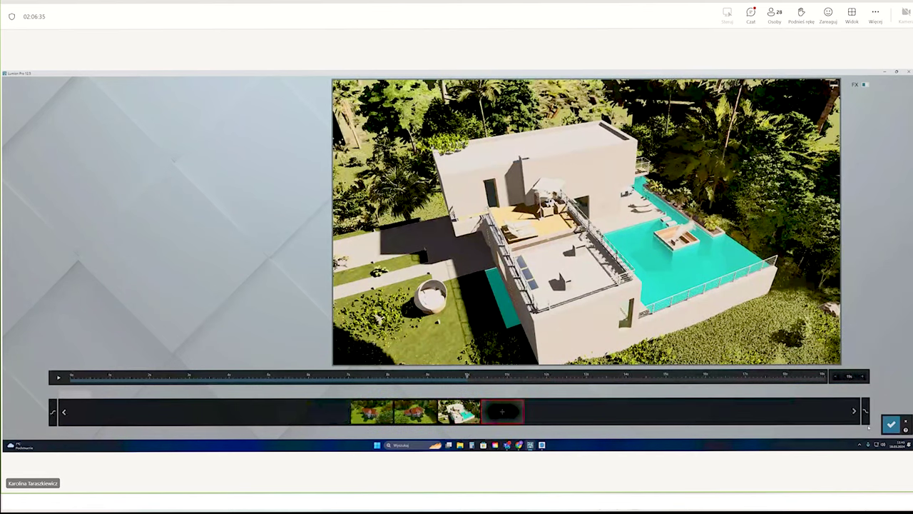
click(891, 424)
click(896, 425)
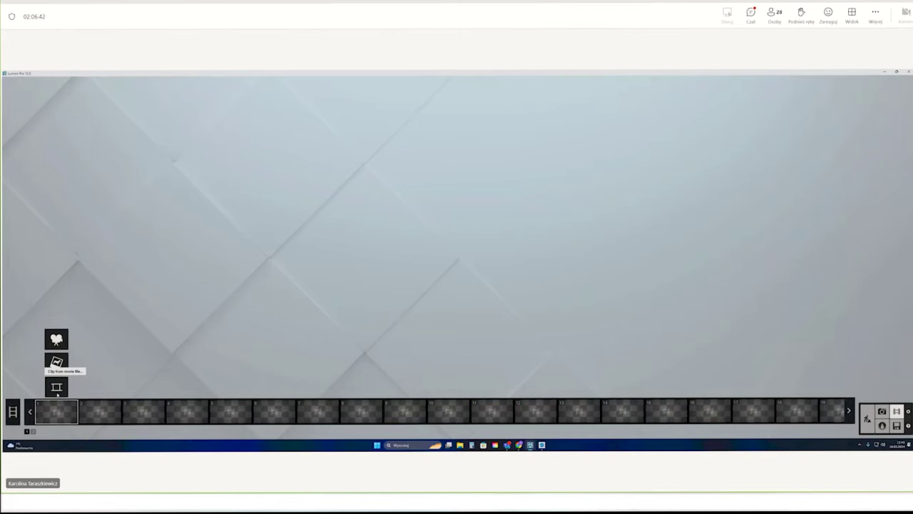
- Frame the pool from a raised angle showing sky and trees, and store the first keyframe
click(56, 341)
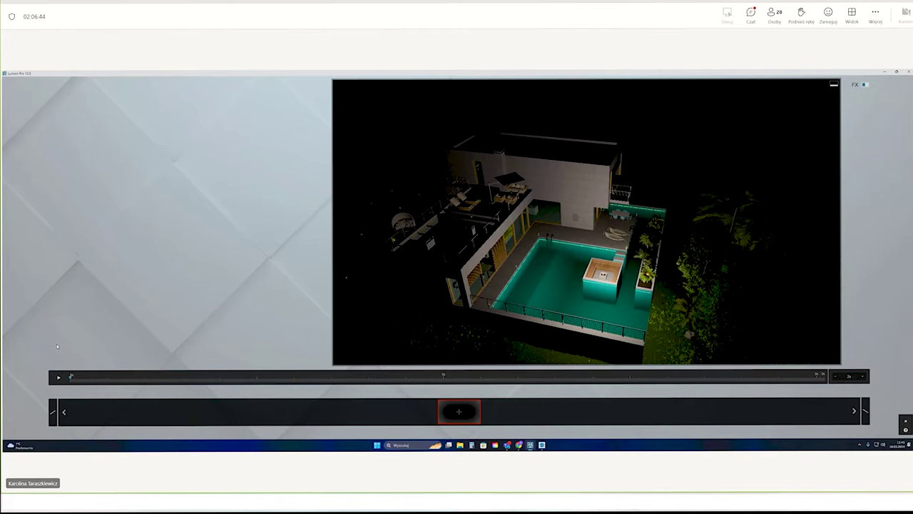
scroll(627, 321, up, 5)
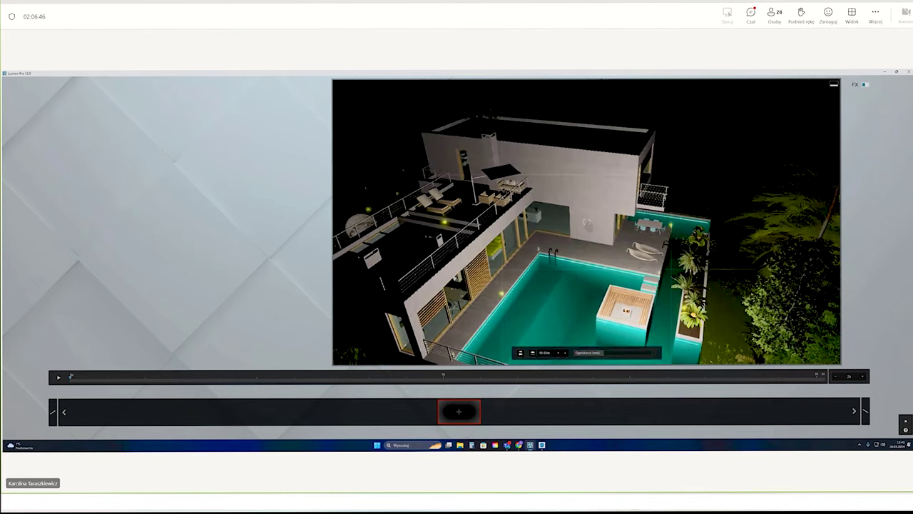
scroll(635, 317, up, 5)
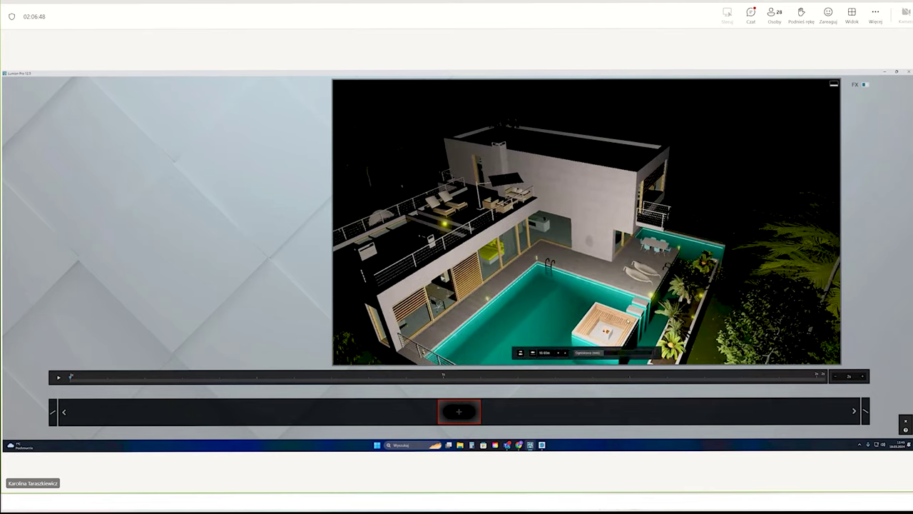
right_drag(657, 310, 642, 333)
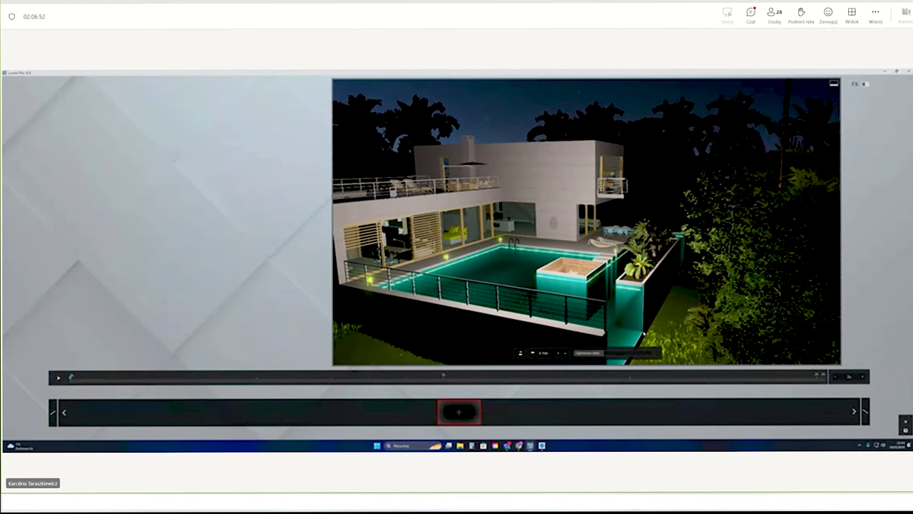
scroll(644, 332, up, 5)
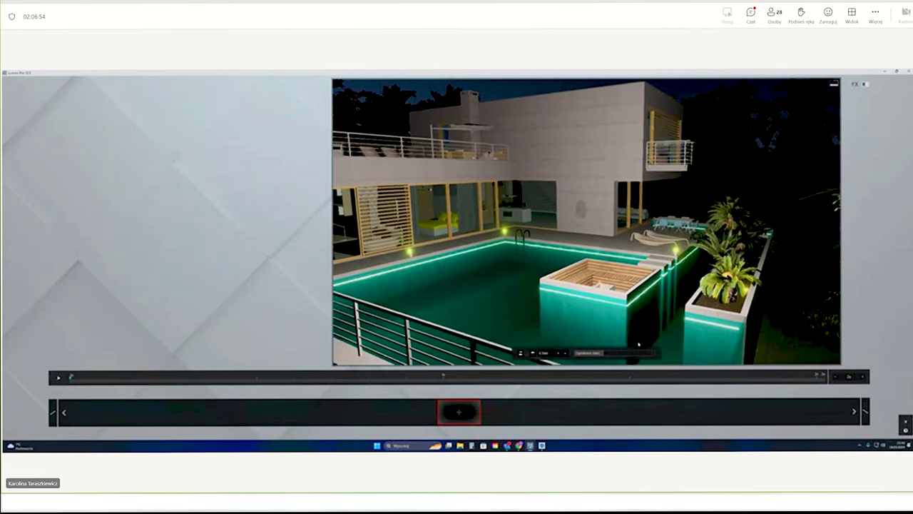
mouse_move(638, 344)
right_down()
mouse_move(650, 324)
mouse_move(628, 325)
mouse_move(644, 326)
right_up()
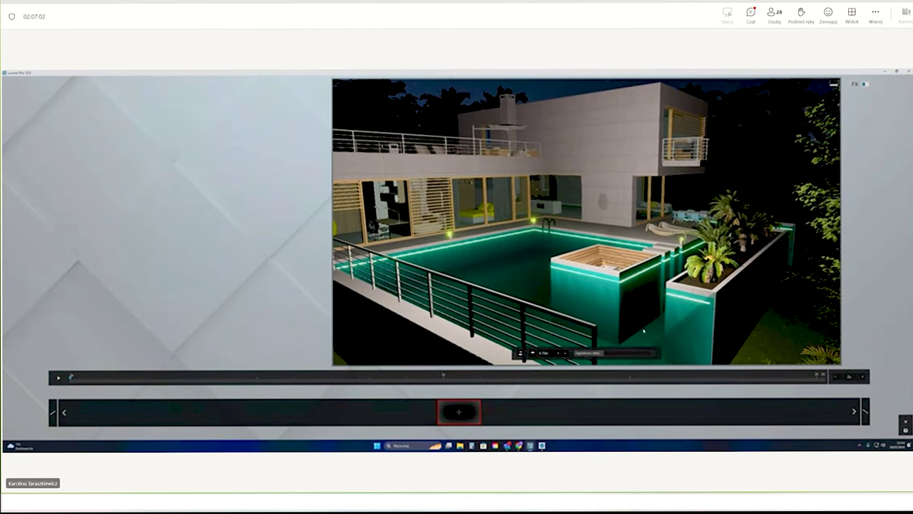
click(468, 413)
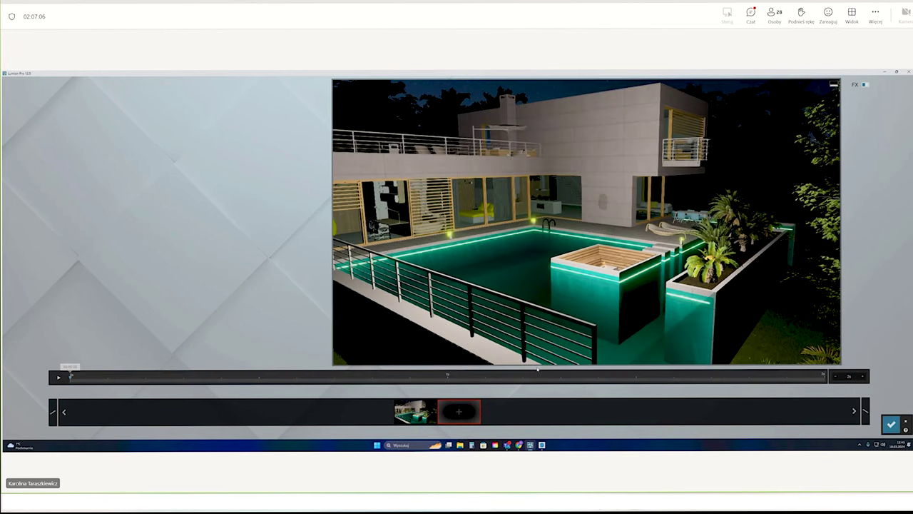
- Move the camera closer to the pool, storing keyframes two through five, and finish the clip
right_drag(554, 364, 551, 243)
click(459, 412)
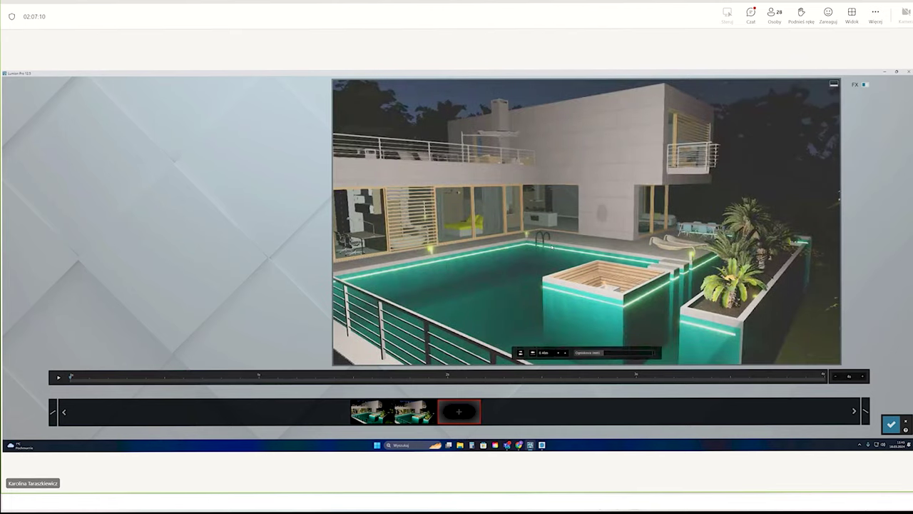
click(458, 411)
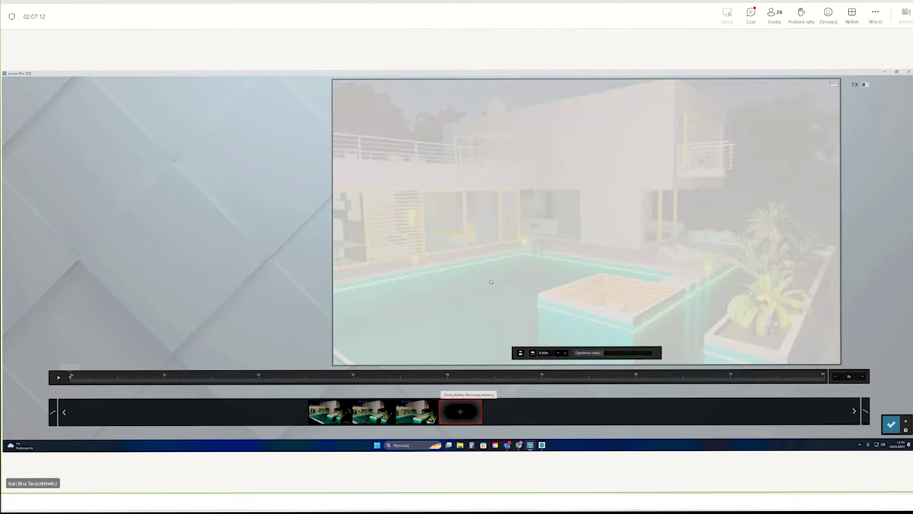
right_drag(490, 242, 587, 222)
click(458, 412)
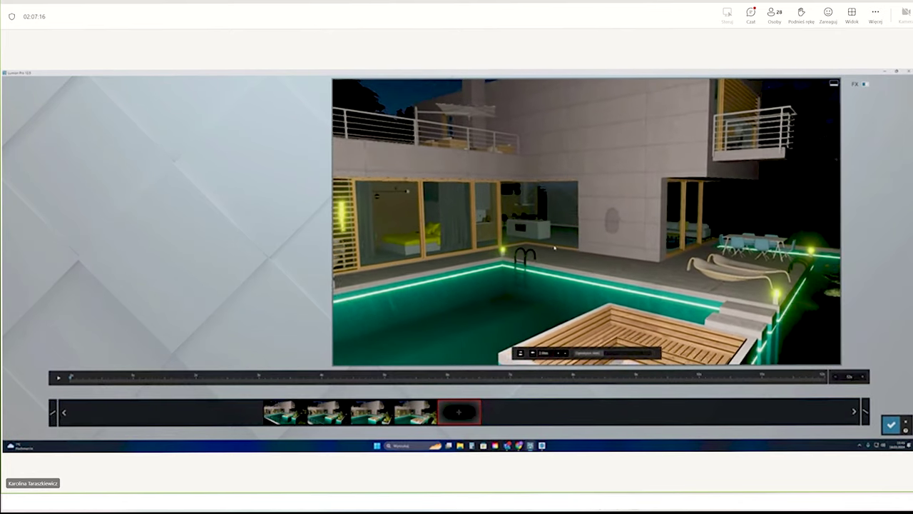
click(458, 411)
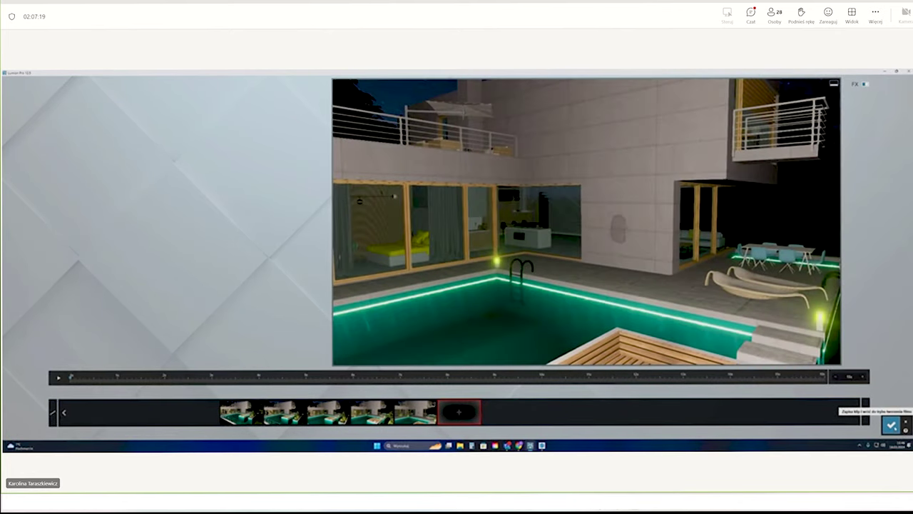
click(891, 425)
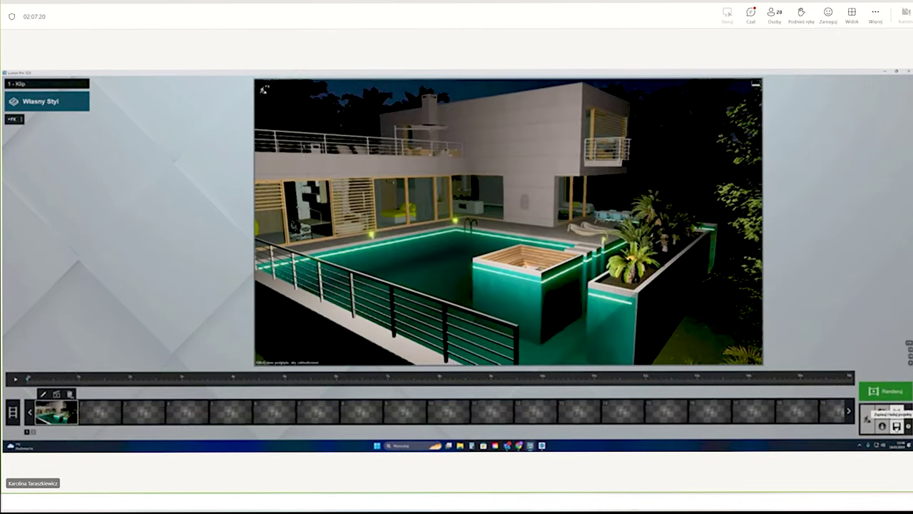
- Play clip 1's camera animation, then open the Wybierz Styl chooser via Własny Styl
click(15, 379)
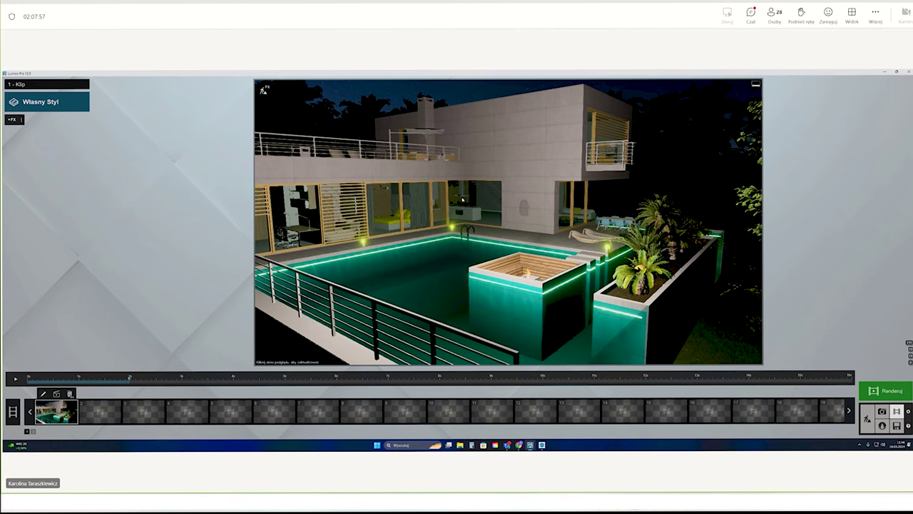
click(32, 104)
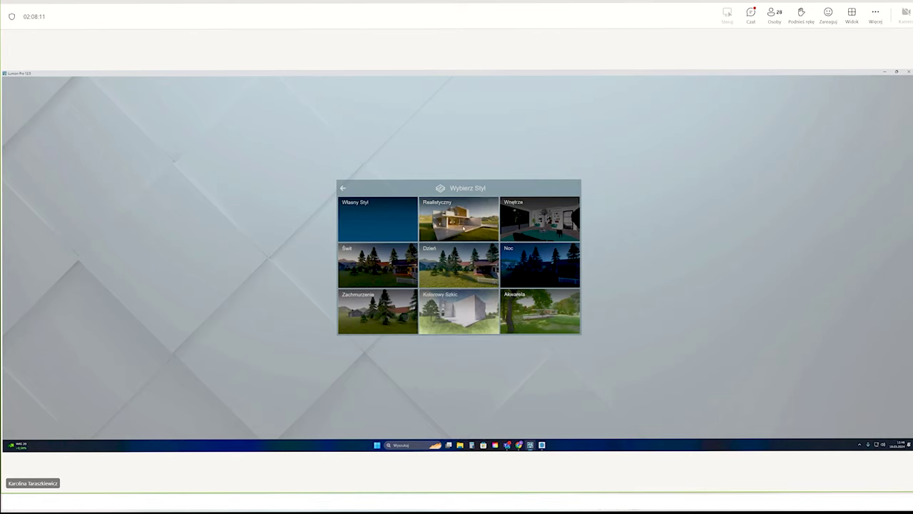
- Apply the Realistyczny style and choose a Morning preset in Realistyczne Niebo
click(463, 227)
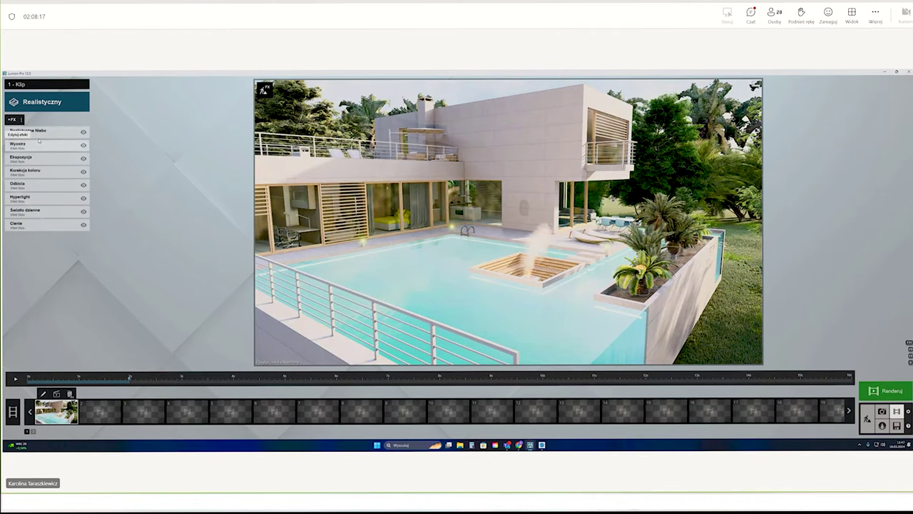
click(10, 132)
click(8, 139)
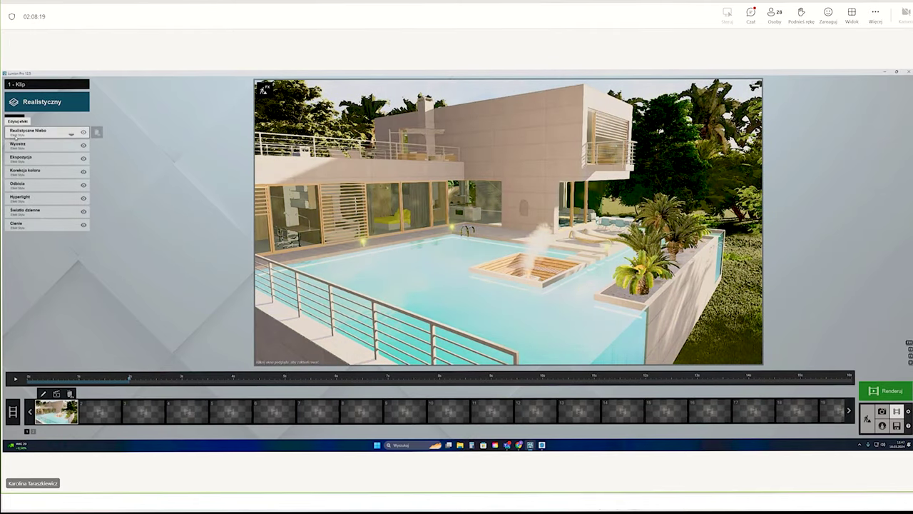
click(17, 134)
click(24, 147)
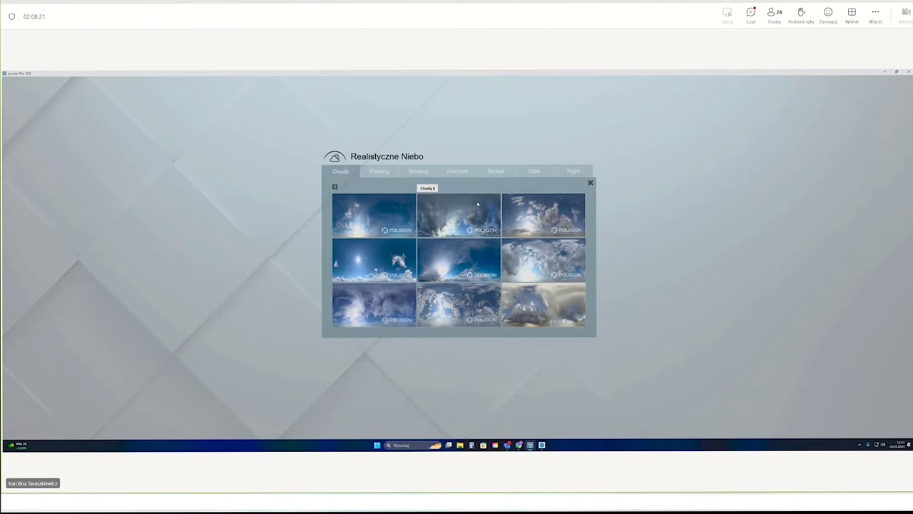
click(425, 174)
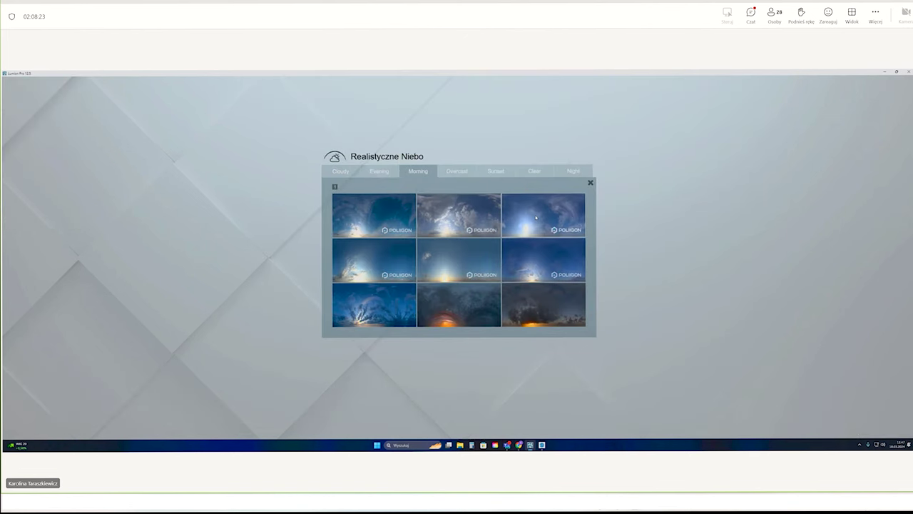
click(536, 217)
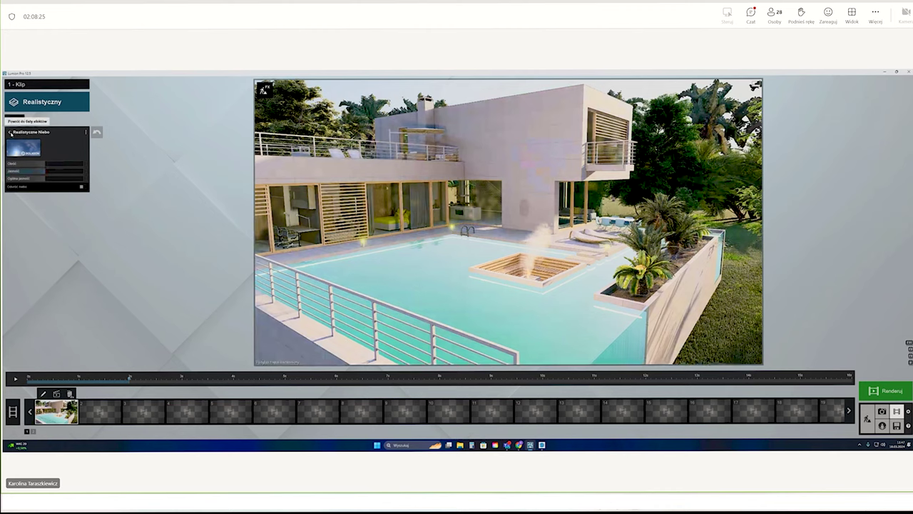
- Adjust the colour temperature in the clip's Korekcja koloru effect
click(10, 133)
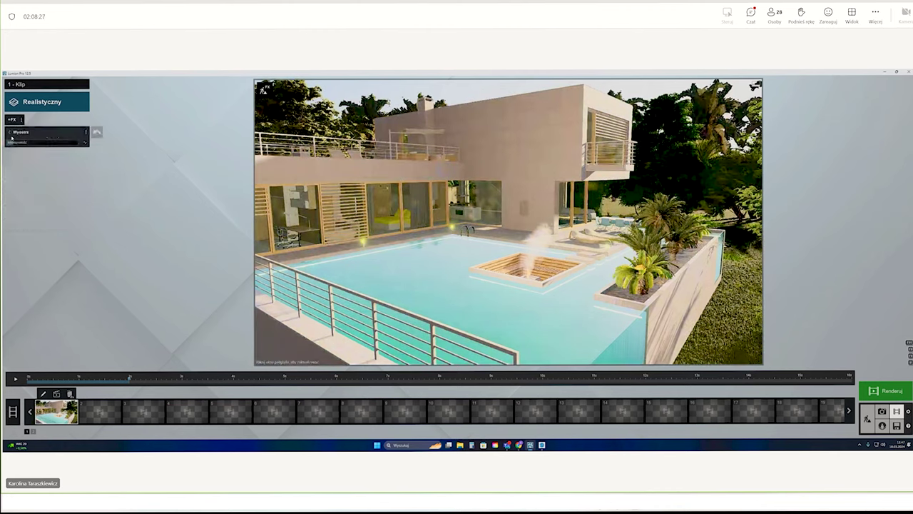
click(11, 137)
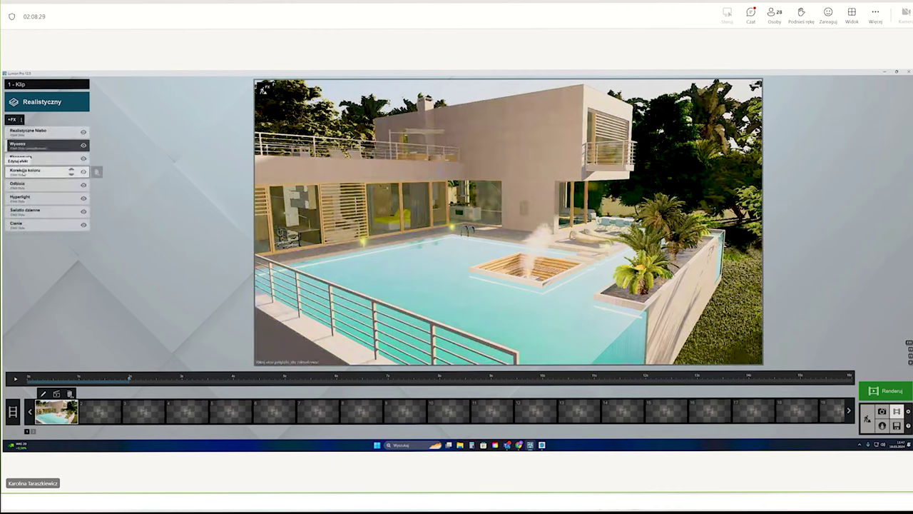
click(22, 172)
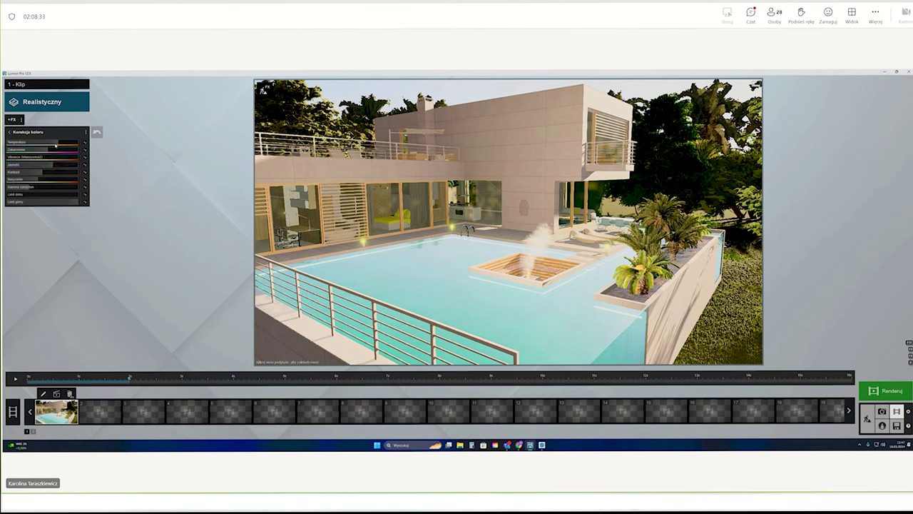
drag(55, 145, 53, 144)
- Add Odbicia reflection planes on the pool water and the glass facade
click(27, 132)
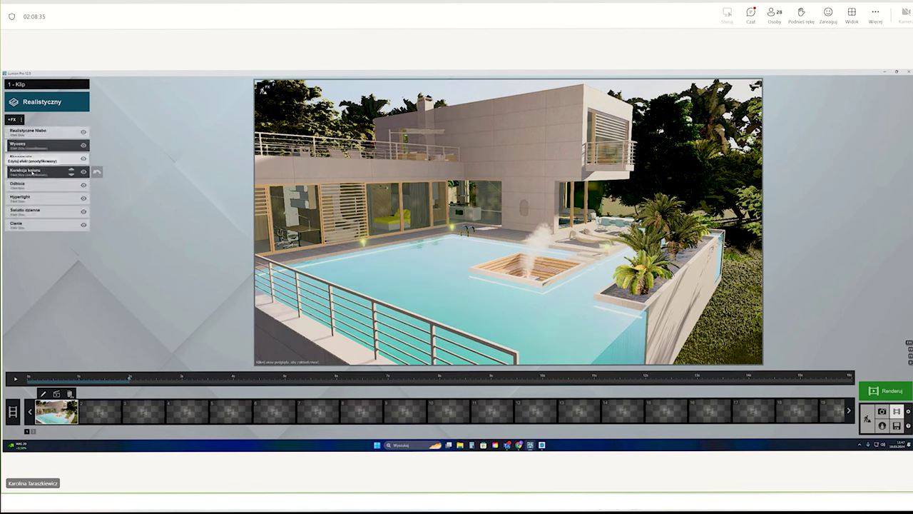
click(35, 184)
click(51, 174)
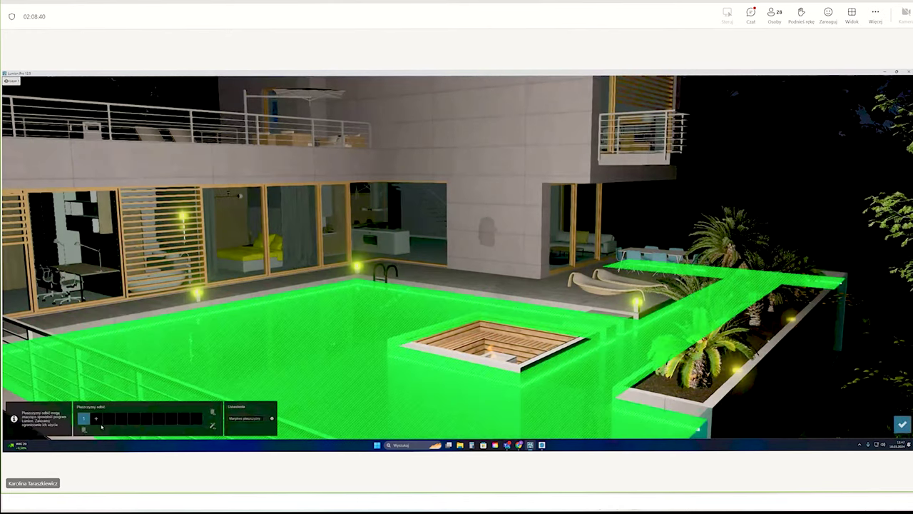
click(330, 342)
click(228, 251)
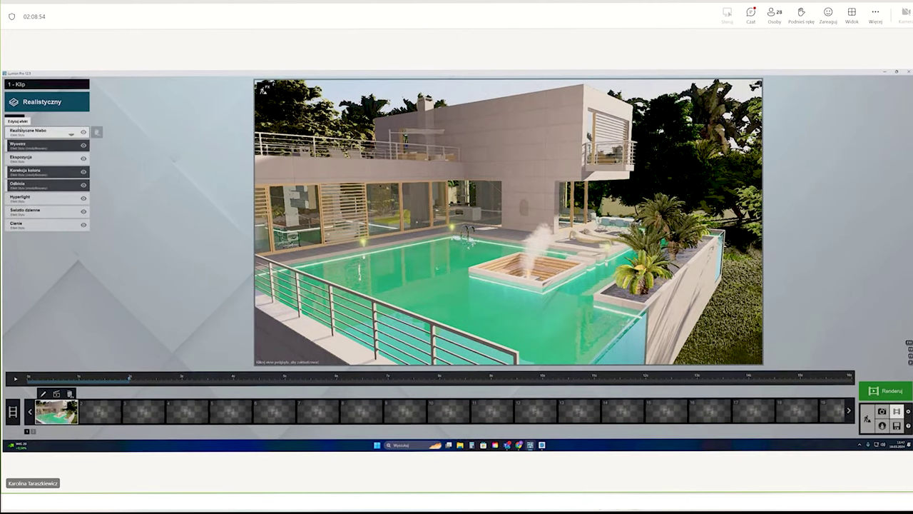
- Add the Perspektywa 2-zbiegowa architectural effect to the clip
click(19, 119)
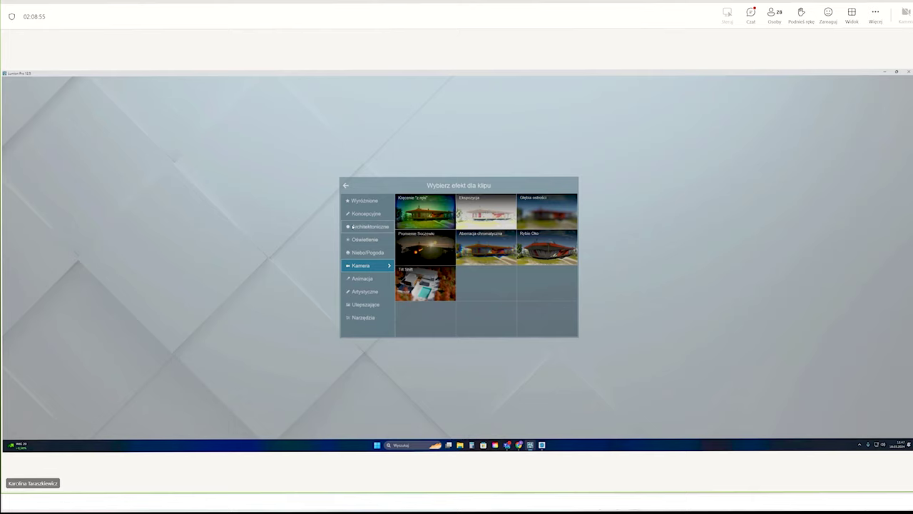
click(352, 227)
click(476, 215)
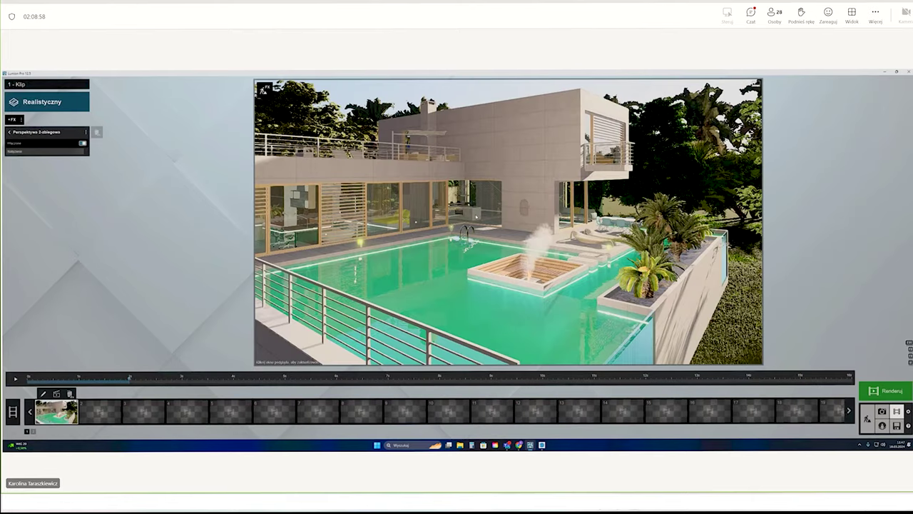
click(10, 132)
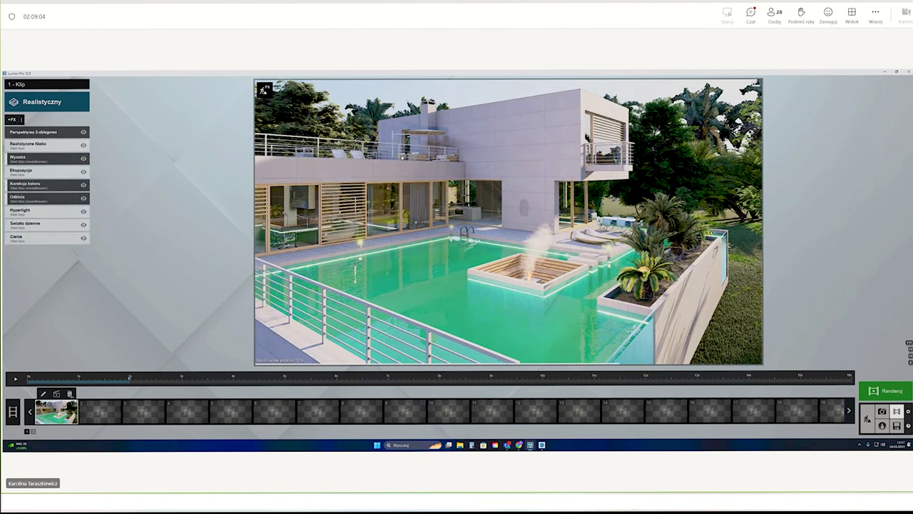
- Add the Kręcenie 'z ręki' handheld camera effect with slightly stronger shake
click(13, 120)
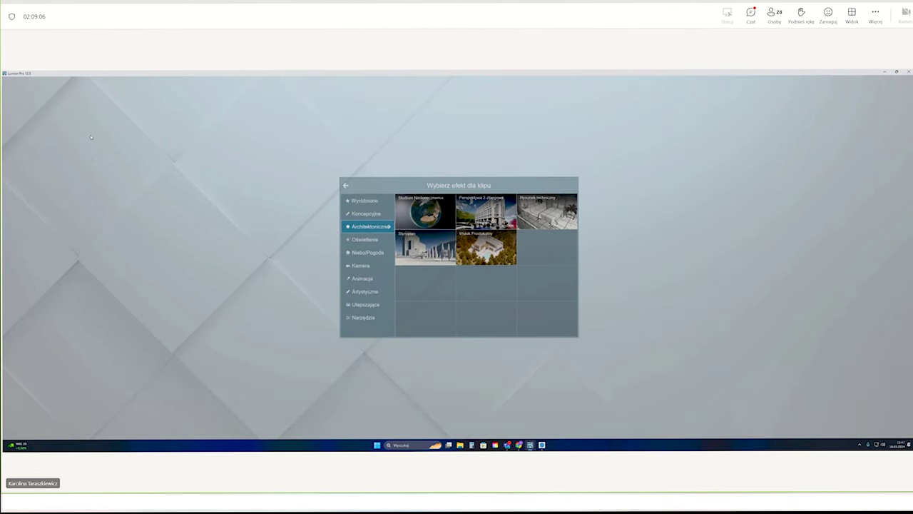
click(364, 266)
click(425, 211)
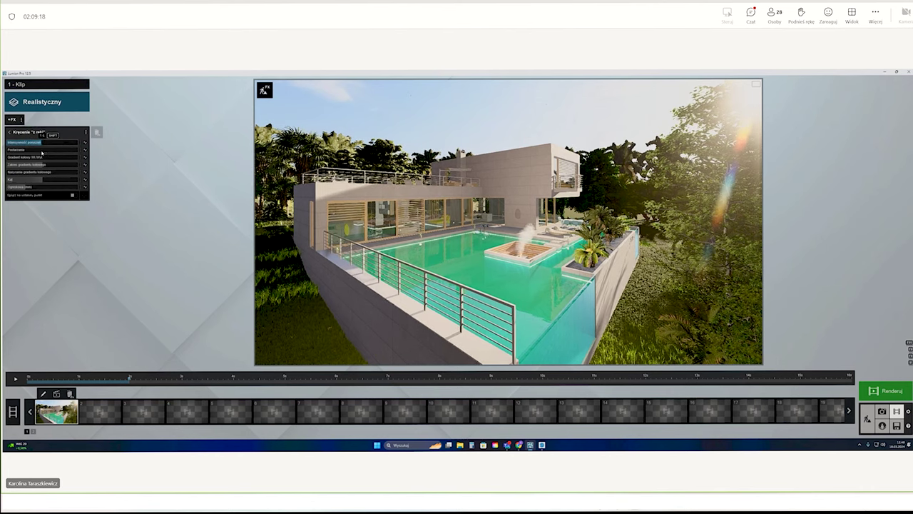
drag(42, 152, 45, 154)
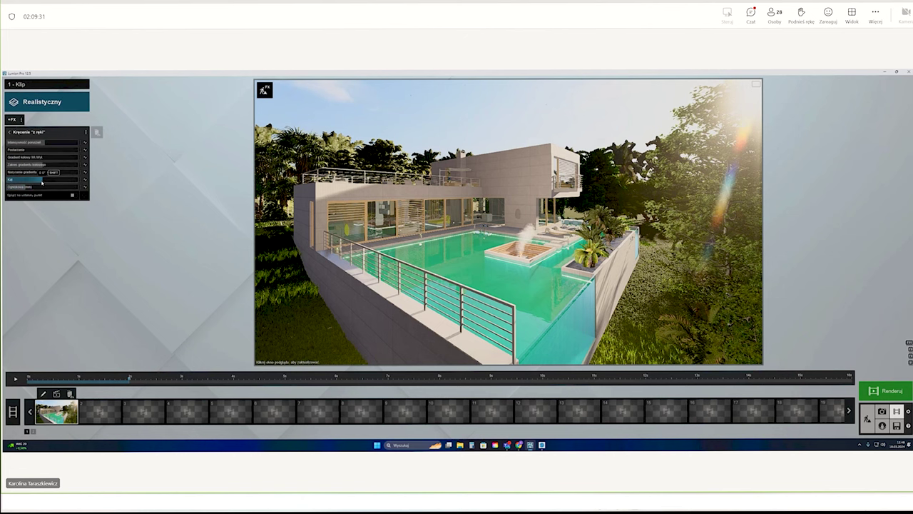
- Roll the camera to 12°, level it back upright, and play the clip
drag(41, 183, 84, 189)
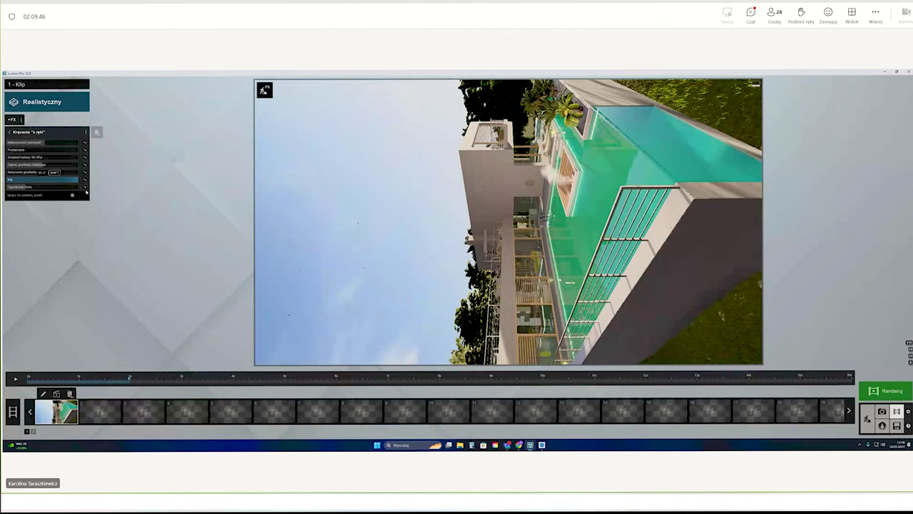
drag(74, 192, 44, 185)
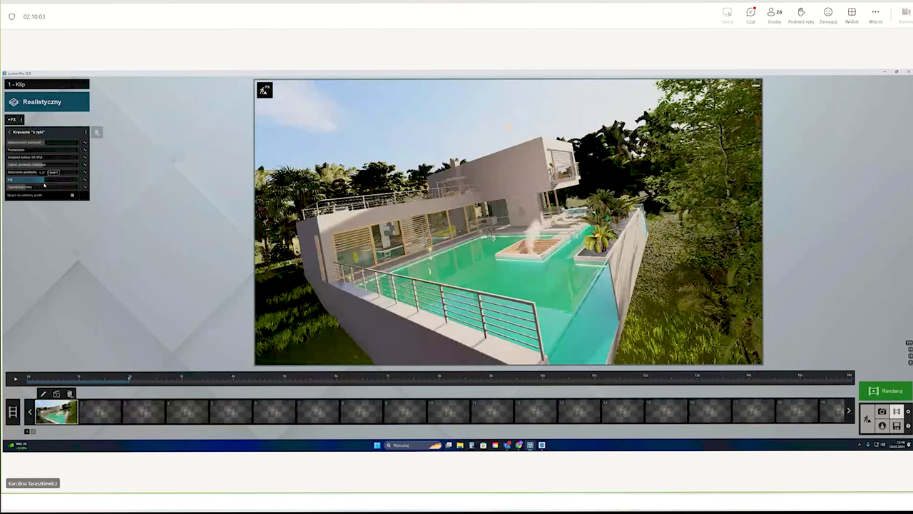
click(15, 378)
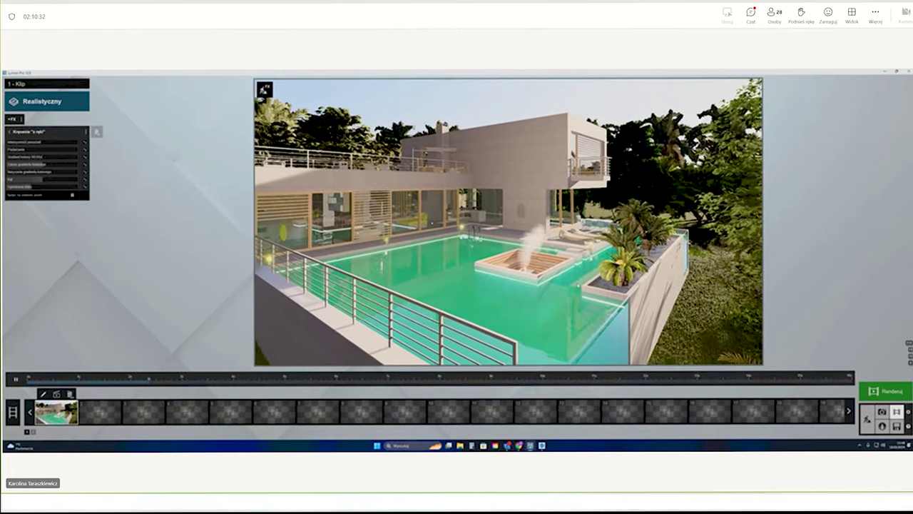
- Choose the HD 1280x720 render under Cały film and name the output file 'test'
click(892, 391)
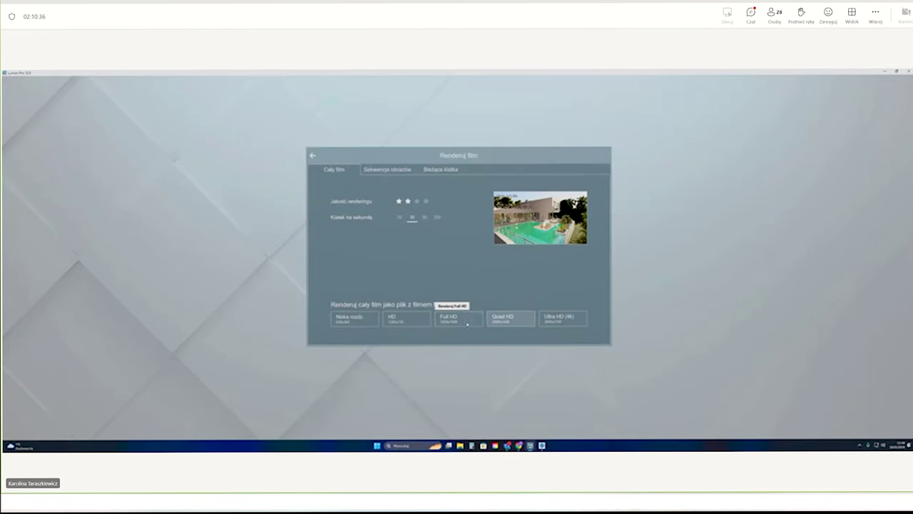
click(404, 319)
text(test)
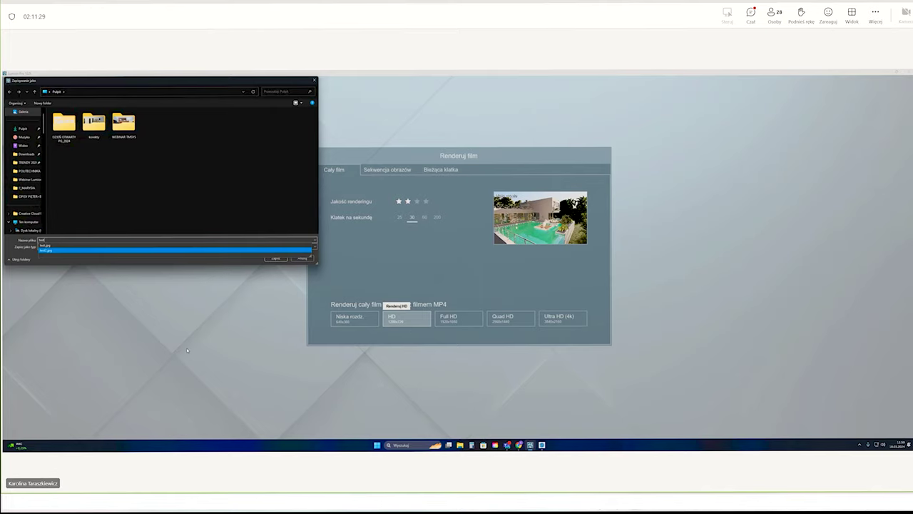
- Start the 1280x720 movie render, cancel it near frame 43/481, and return to Build mode
click(276, 258)
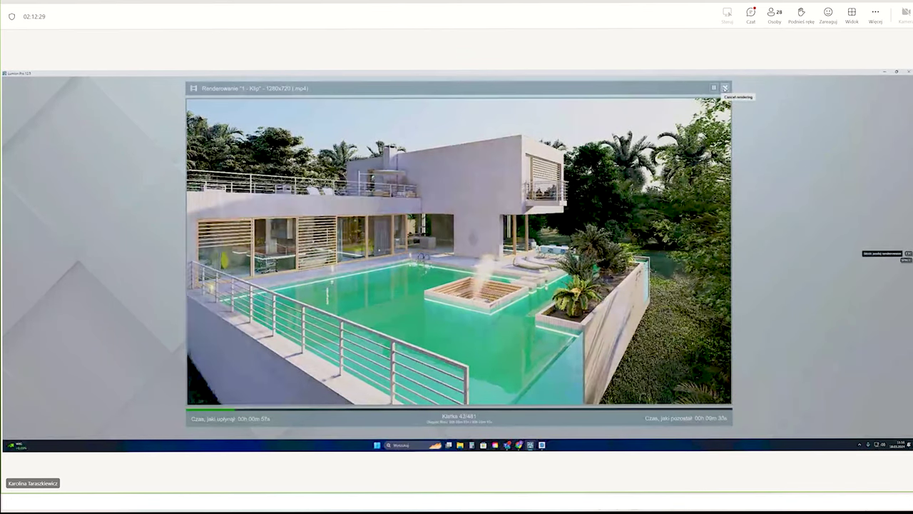
click(725, 87)
click(644, 393)
click(867, 418)
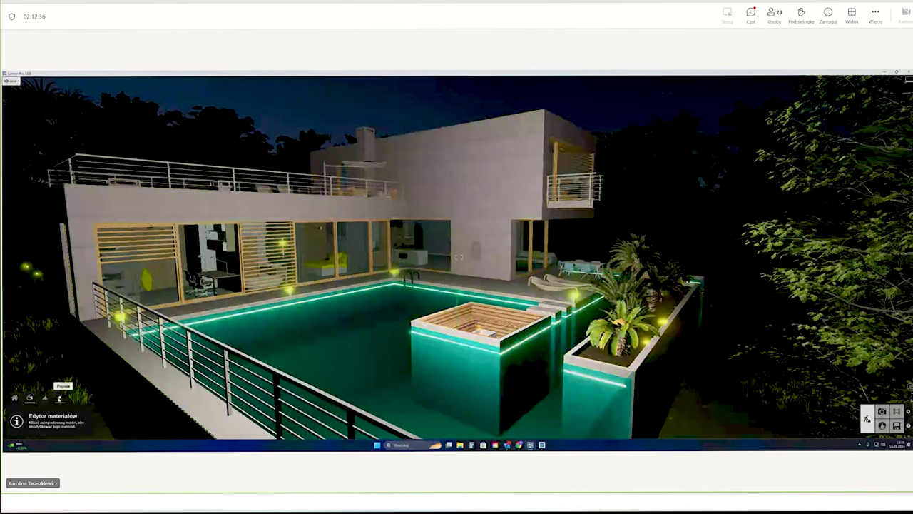
- In Photo mode, hide the Mgła fog and apply a Morning preset in Realistyczne Niebo
click(44, 397)
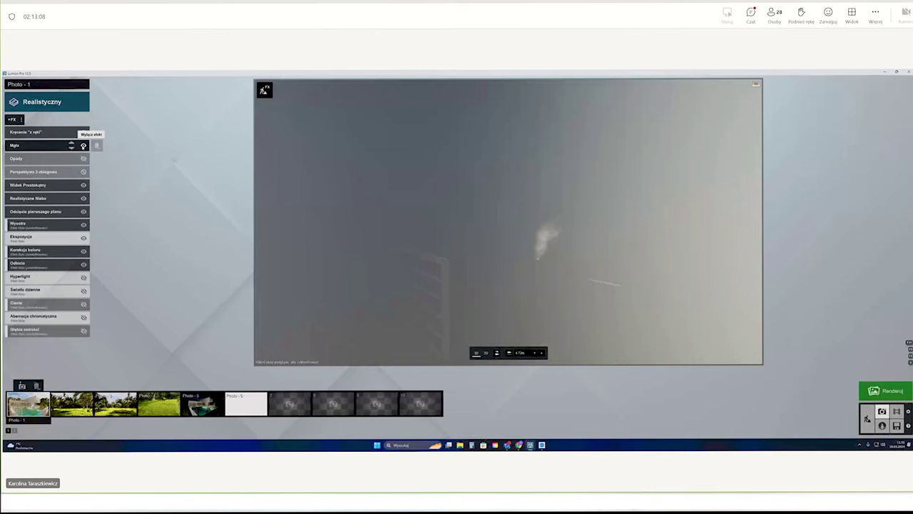
click(82, 145)
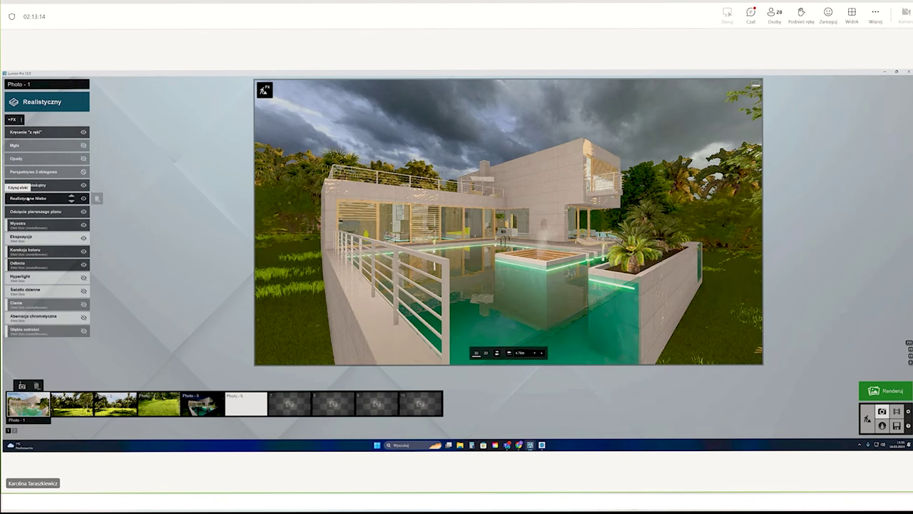
click(27, 199)
click(23, 149)
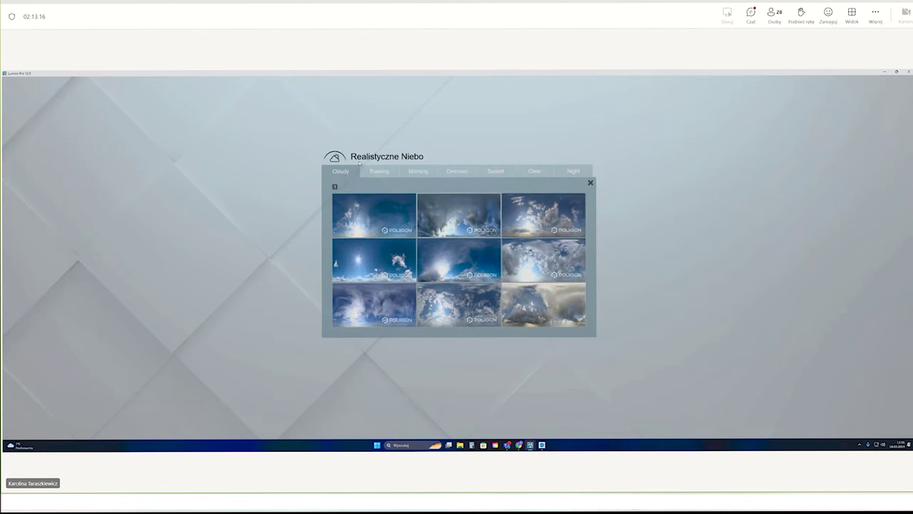
click(418, 171)
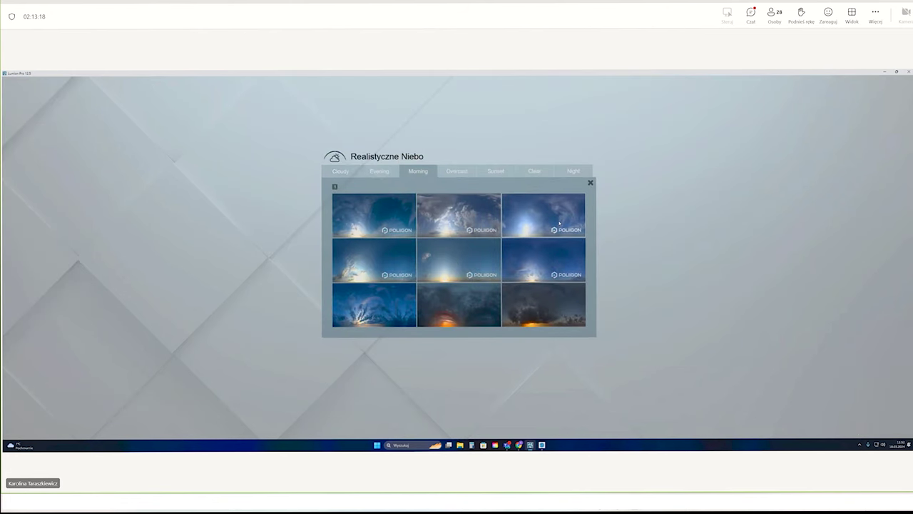
click(559, 223)
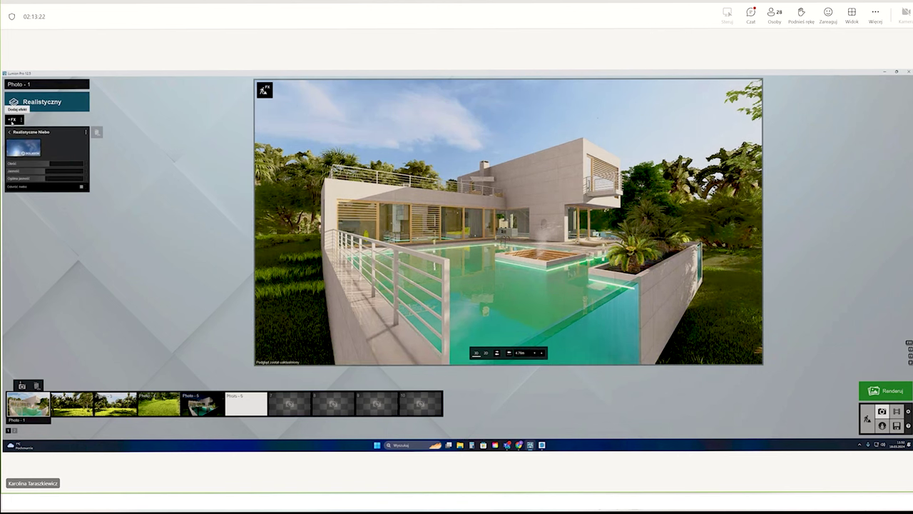
- Browse the photo effect list without adding anything, then bring up the Wybierz Styl chooser
click(12, 119)
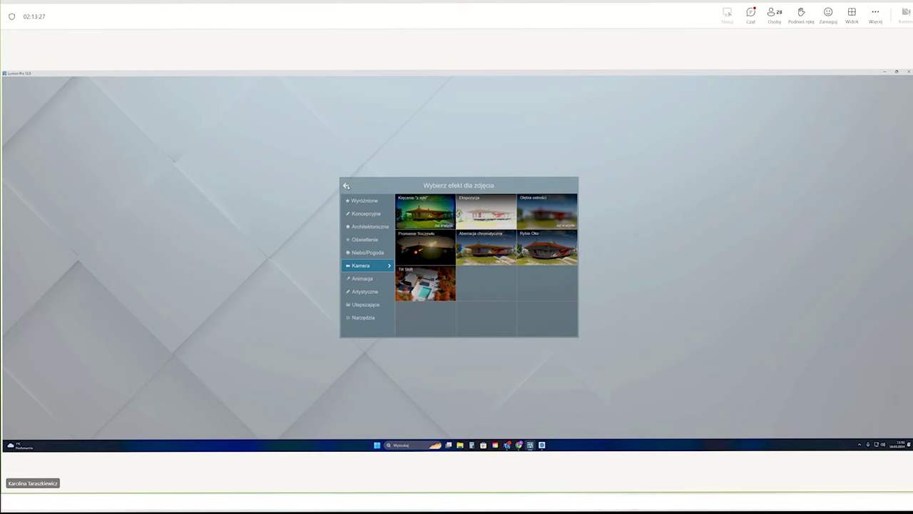
click(346, 186)
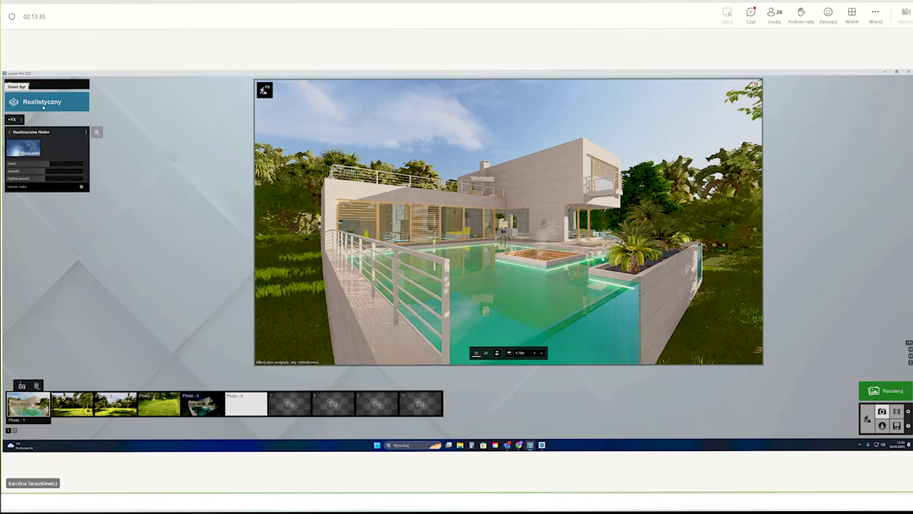
click(44, 106)
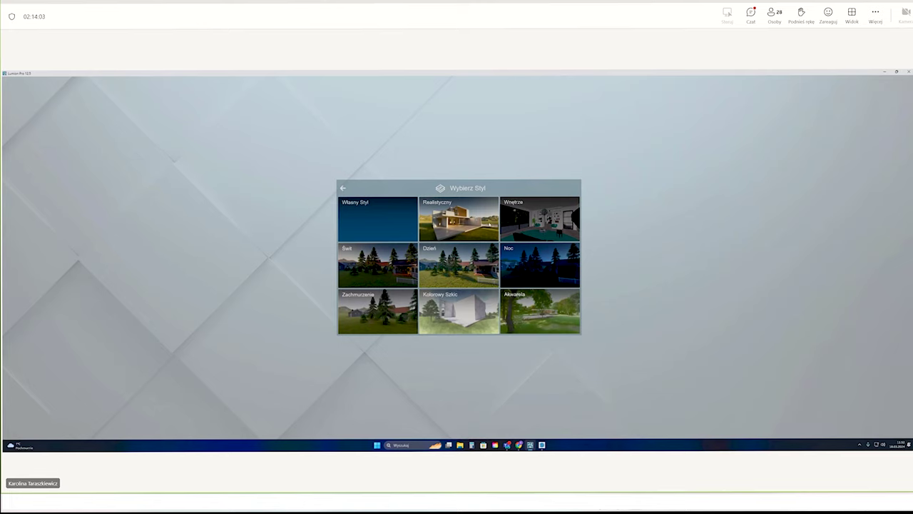
- Apply the Kolorowy Szkic style and hide the Kręcenie 'z ręki' and Widok Prostokątny effects
click(453, 306)
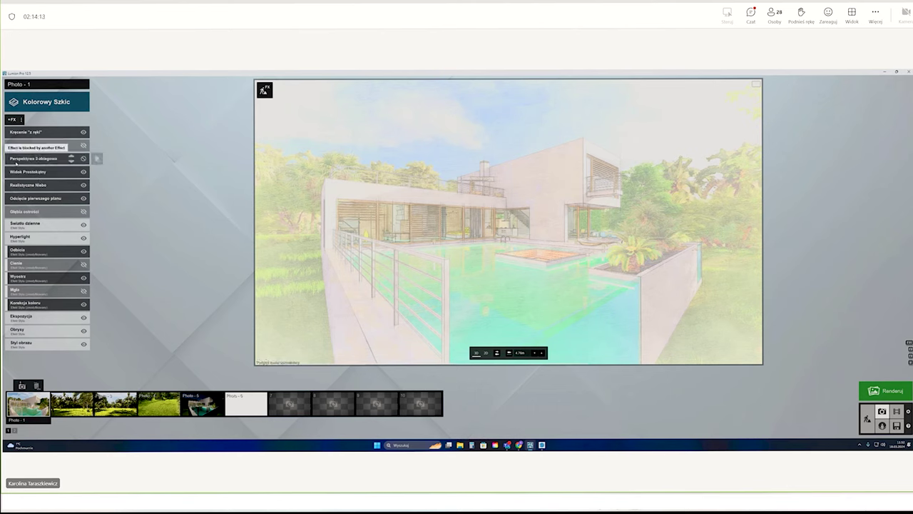
mouse_move(43, 132)
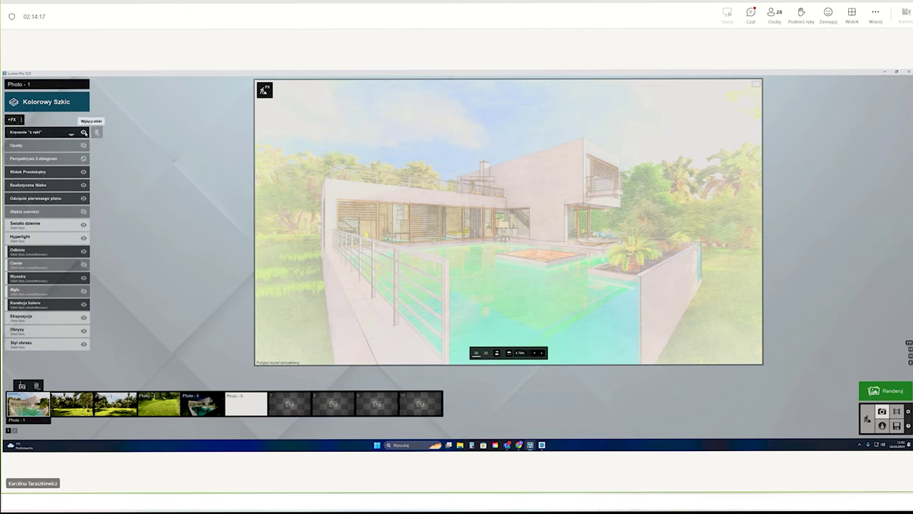
click(83, 132)
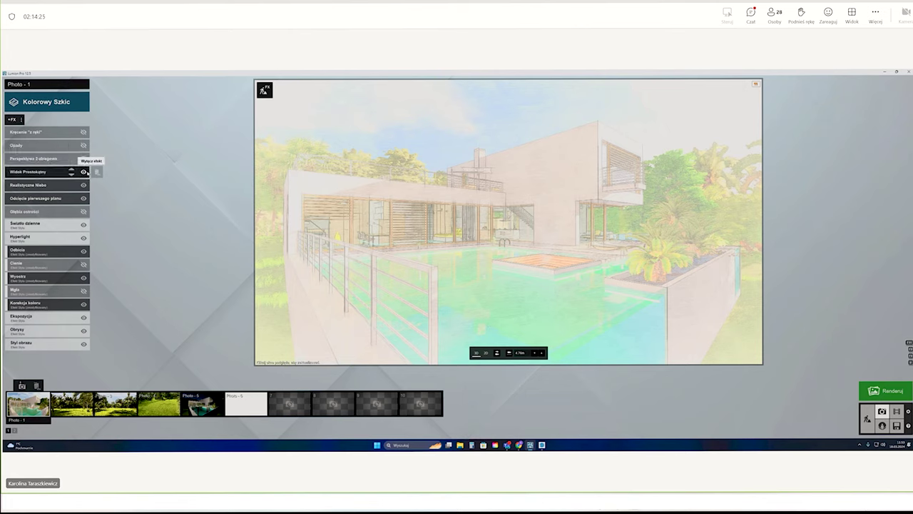
click(83, 172)
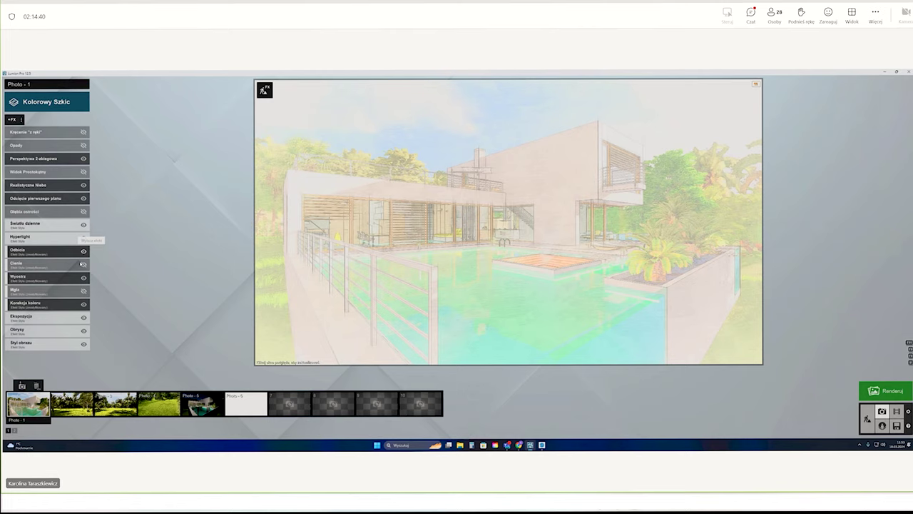
- In Korekcja koloru, warm then cool the temperature and slightly lower brightness
mouse_move(47, 305)
click(72, 305)
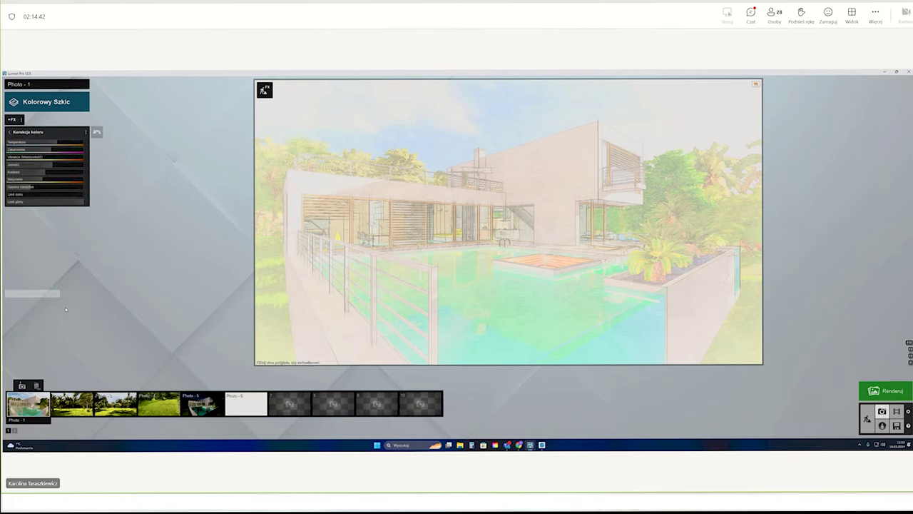
mouse_move(60, 143)
mouse_down()
mouse_move(88, 149)
mouse_move(23, 150)
mouse_move(65, 154)
mouse_up()
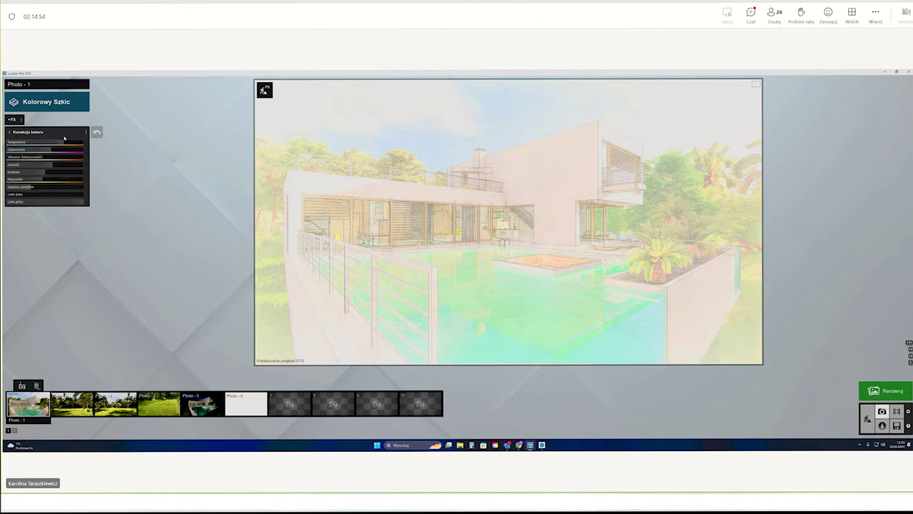
mouse_move(66, 154)
mouse_down()
mouse_move(57, 147)
mouse_move(81, 163)
mouse_move(25, 163)
mouse_move(50, 163)
mouse_up()
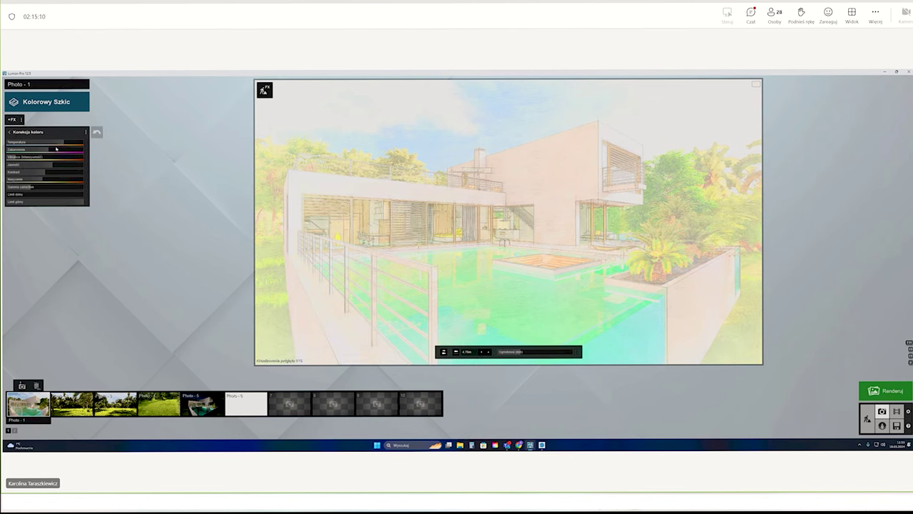
click(22, 165)
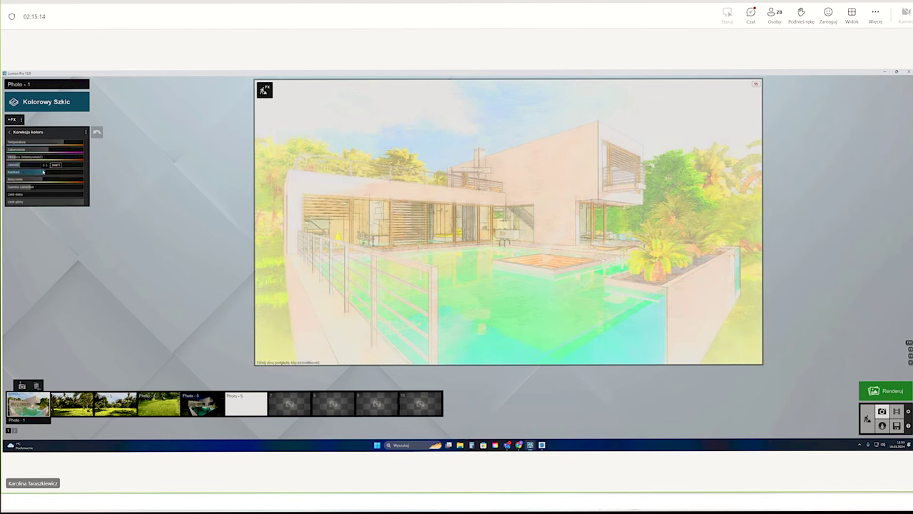
- Raise contrast and settle on low saturation for a muted sketch, then reopen the style choices
mouse_move(52, 174)
mouse_down()
mouse_move(70, 184)
mouse_move(25, 183)
mouse_up()
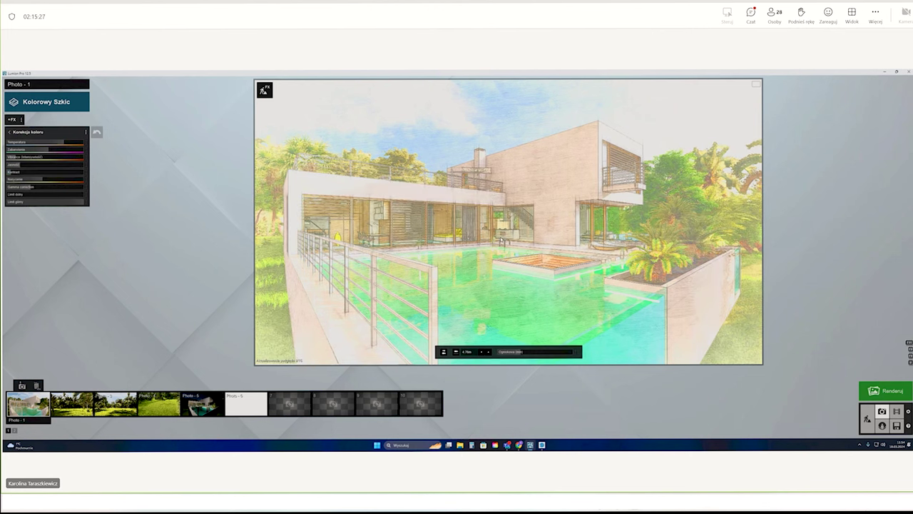
click(59, 182)
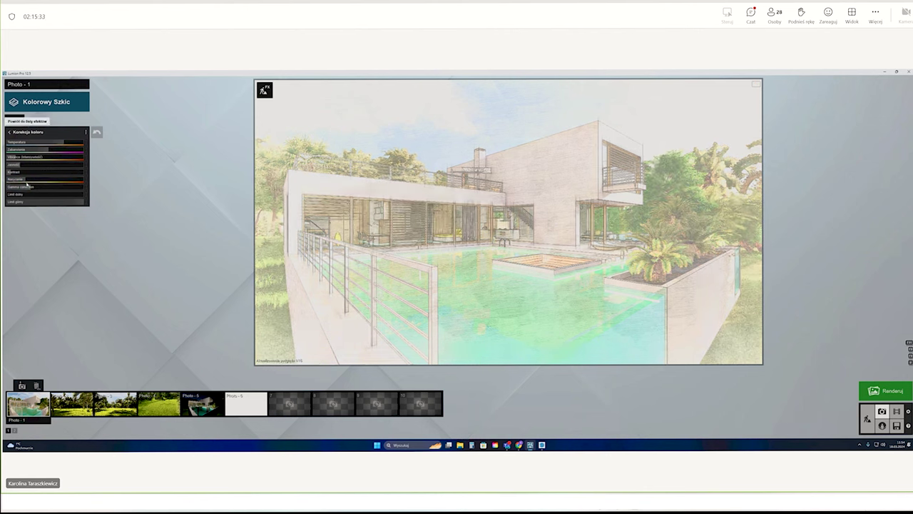
drag(20, 179, 5, 182)
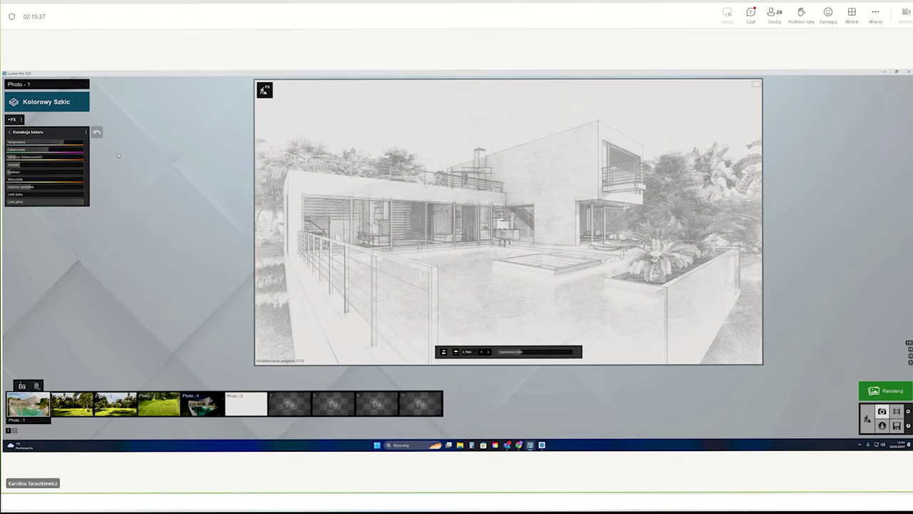
mouse_move(9, 182)
mouse_down()
mouse_move(46, 183)
mouse_move(39, 201)
mouse_up()
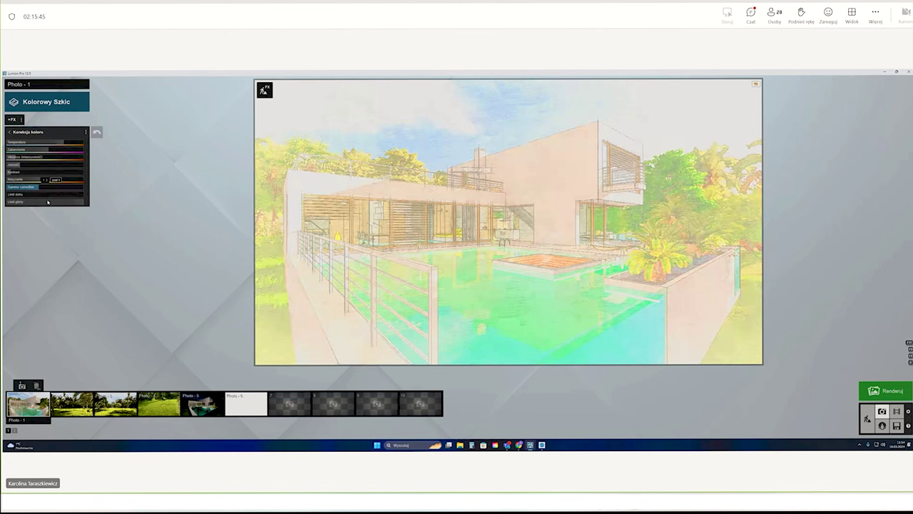
drag(10, 194, 26, 195)
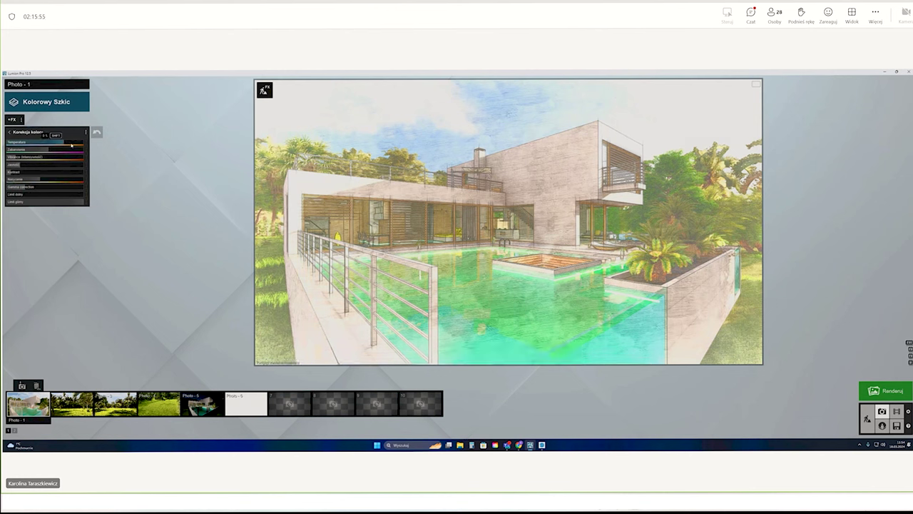
drag(32, 181, 19, 182)
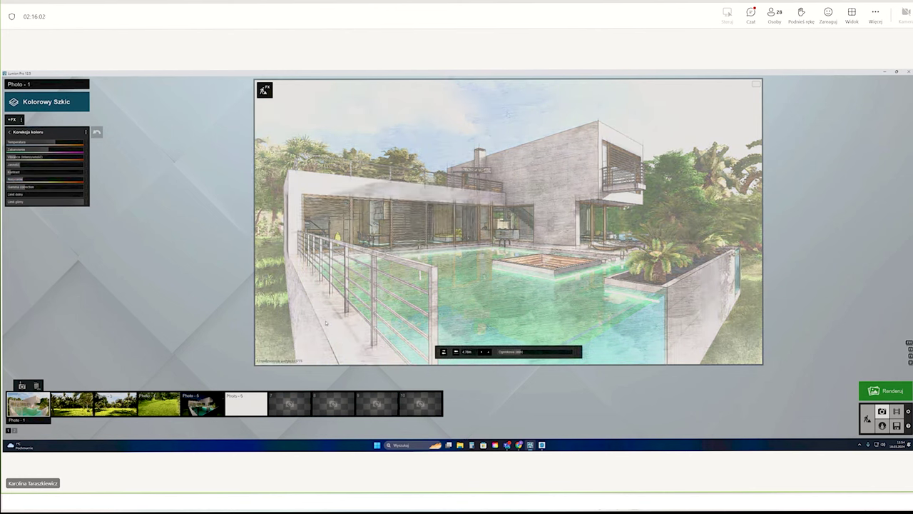
click(62, 100)
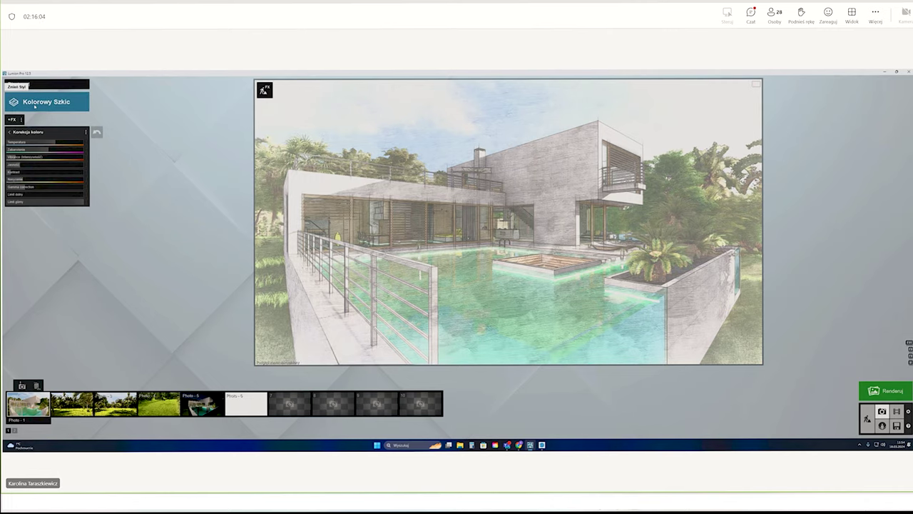